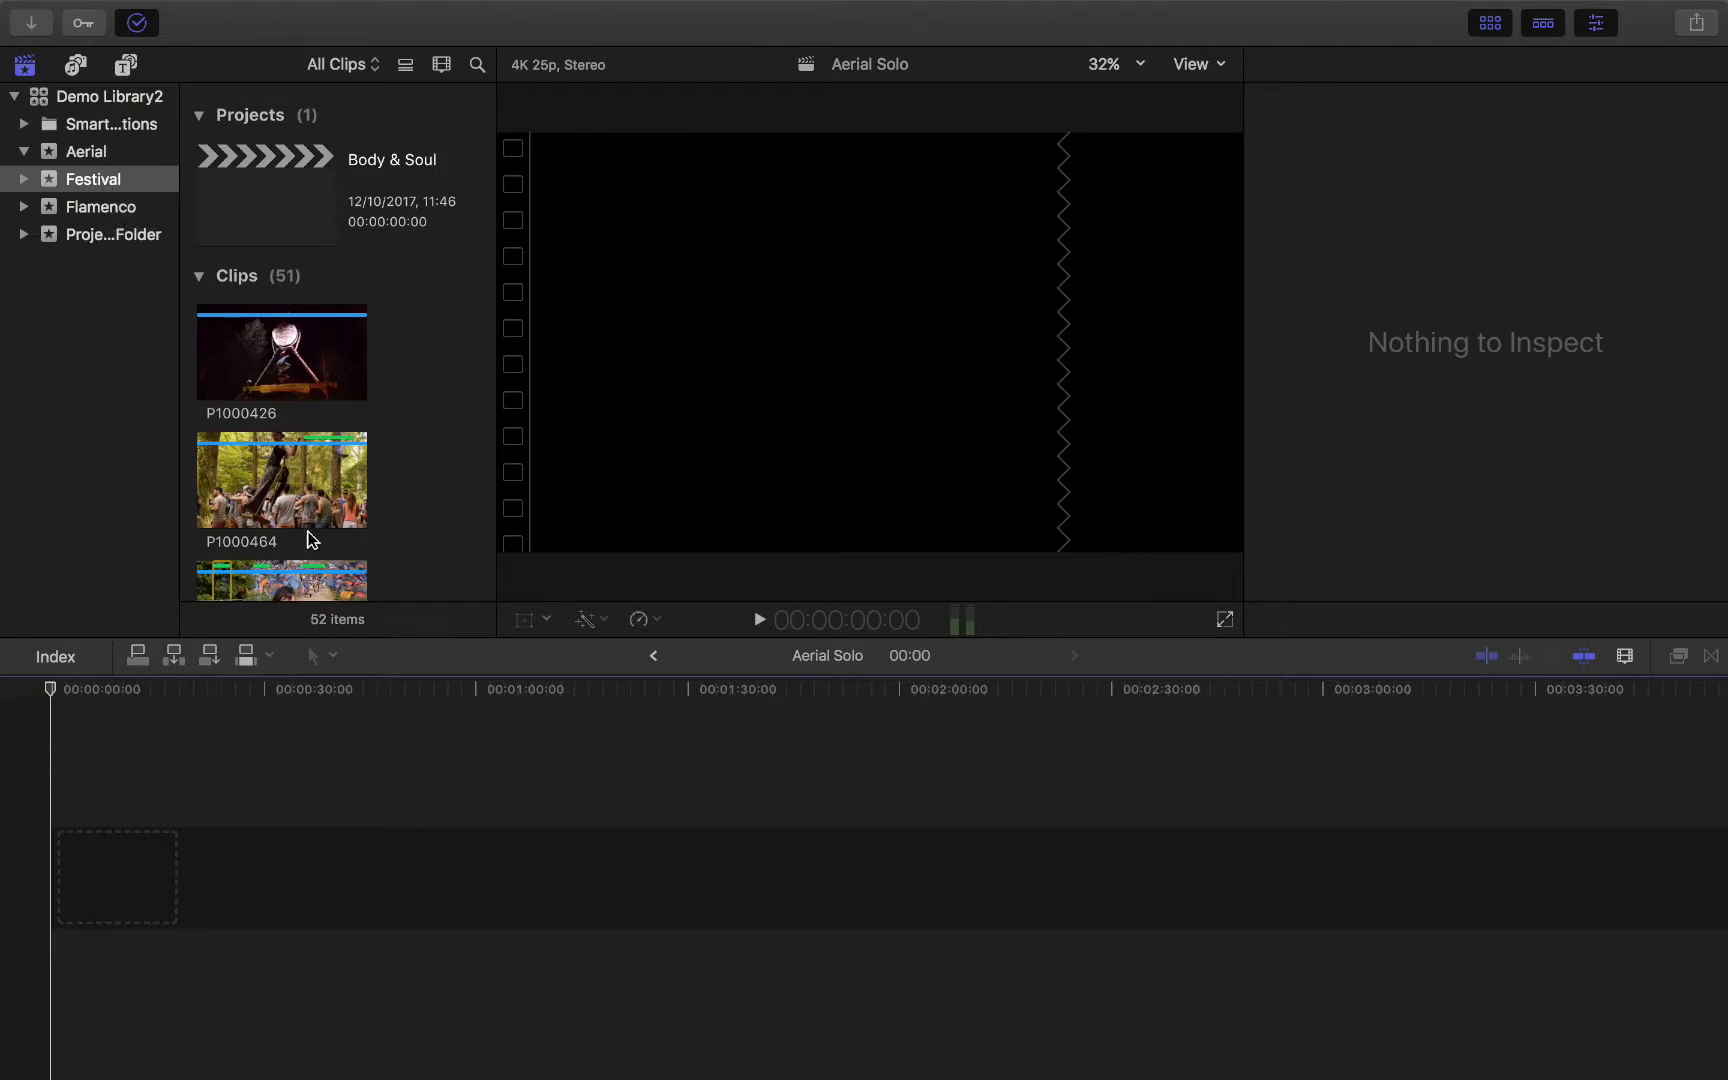
Step: Open the Body & Soul project from the Festival event in the timeline
left_click(99, 177)
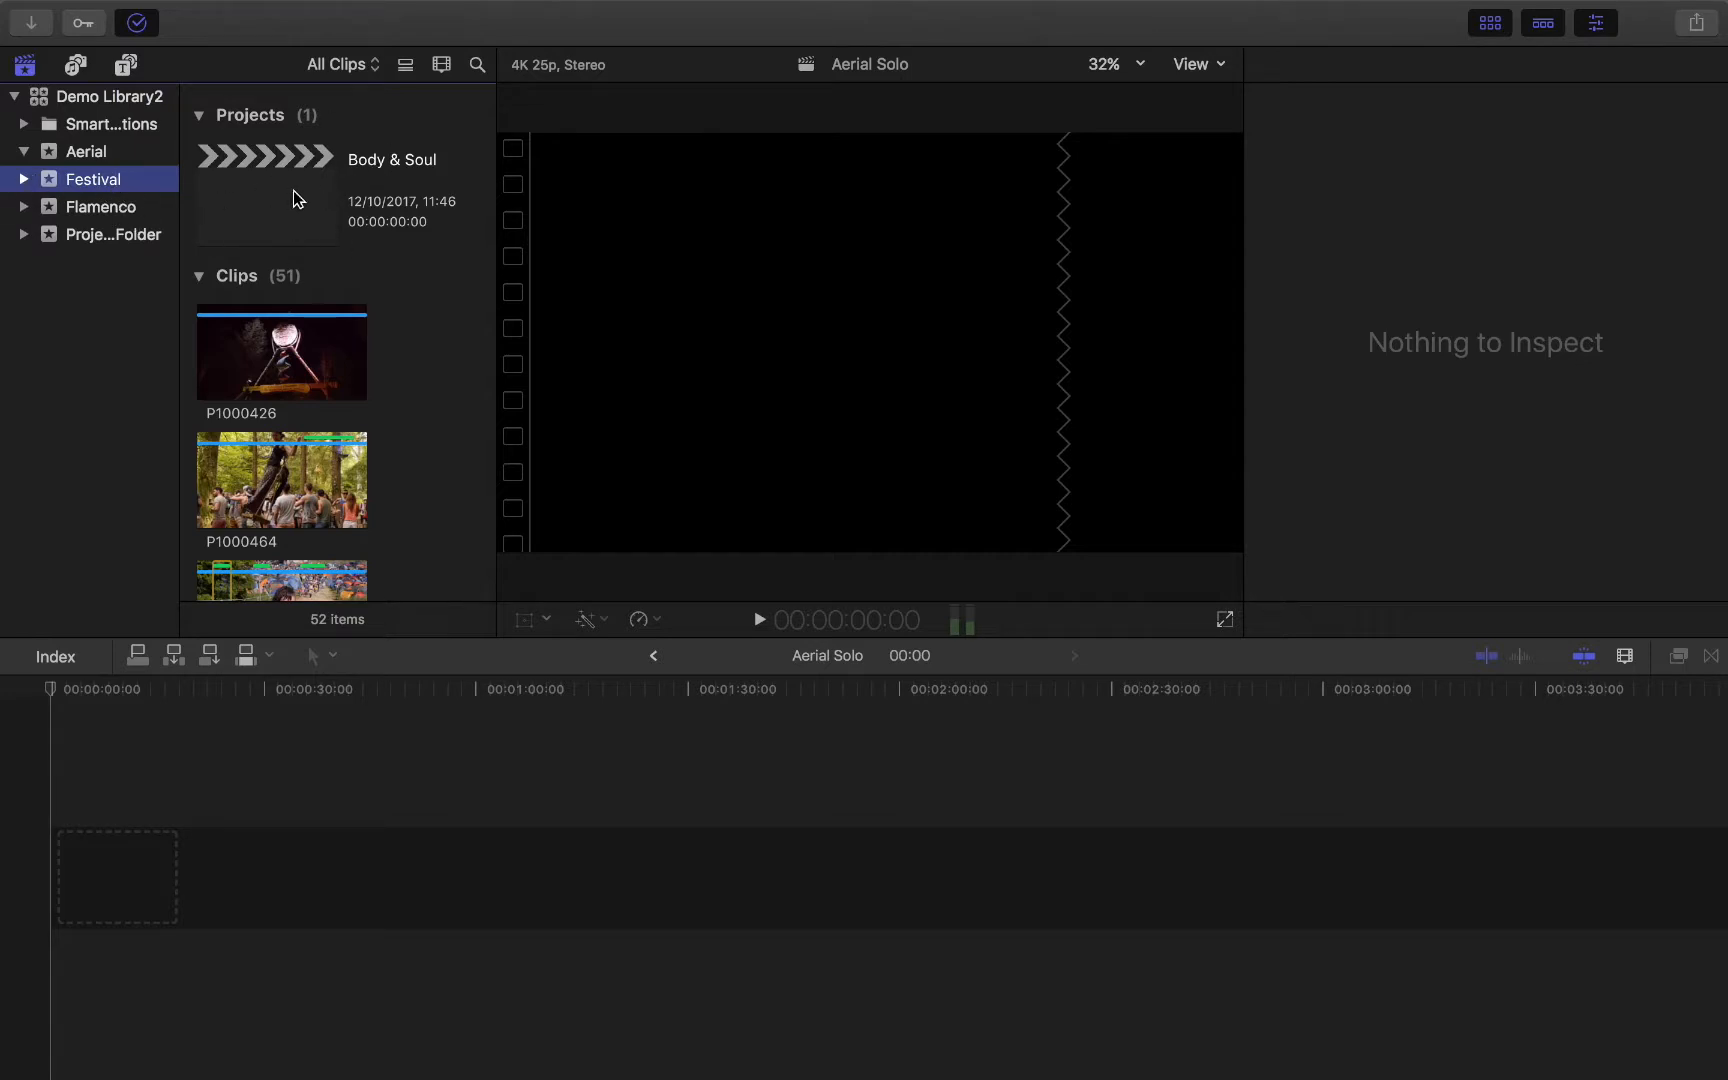
left_click(899, 745)
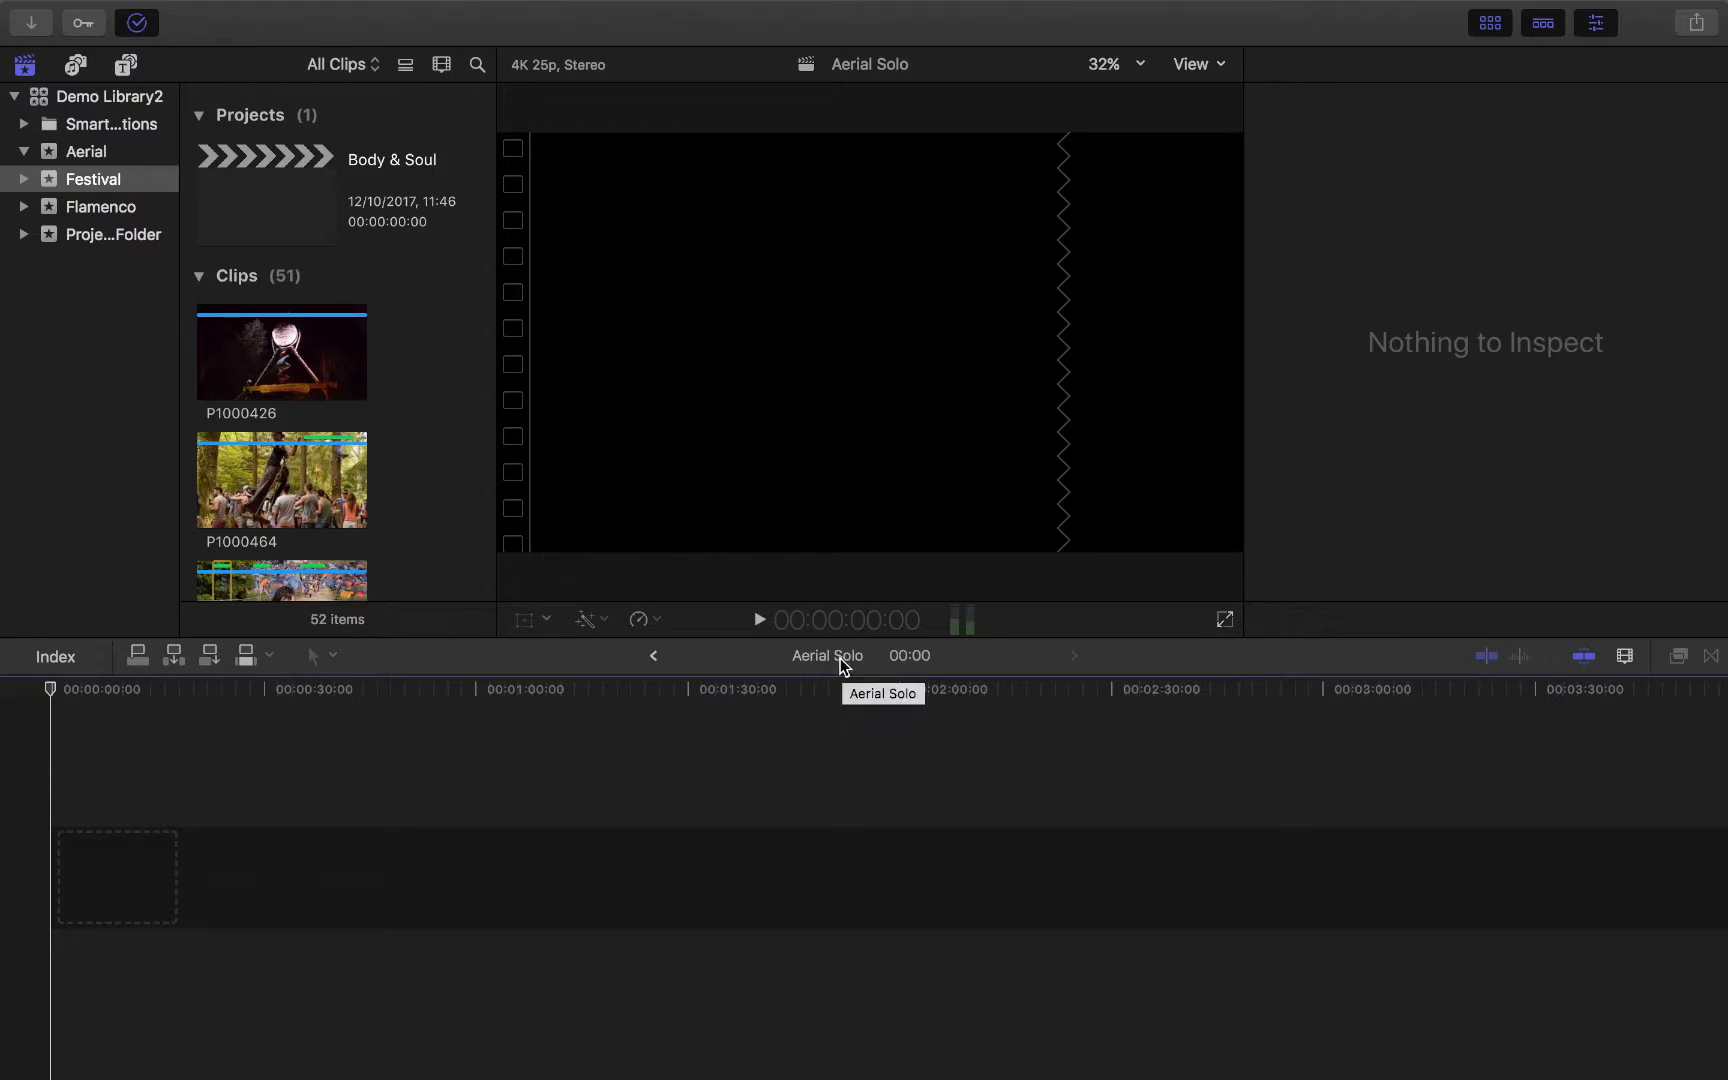
double_click(279, 190)
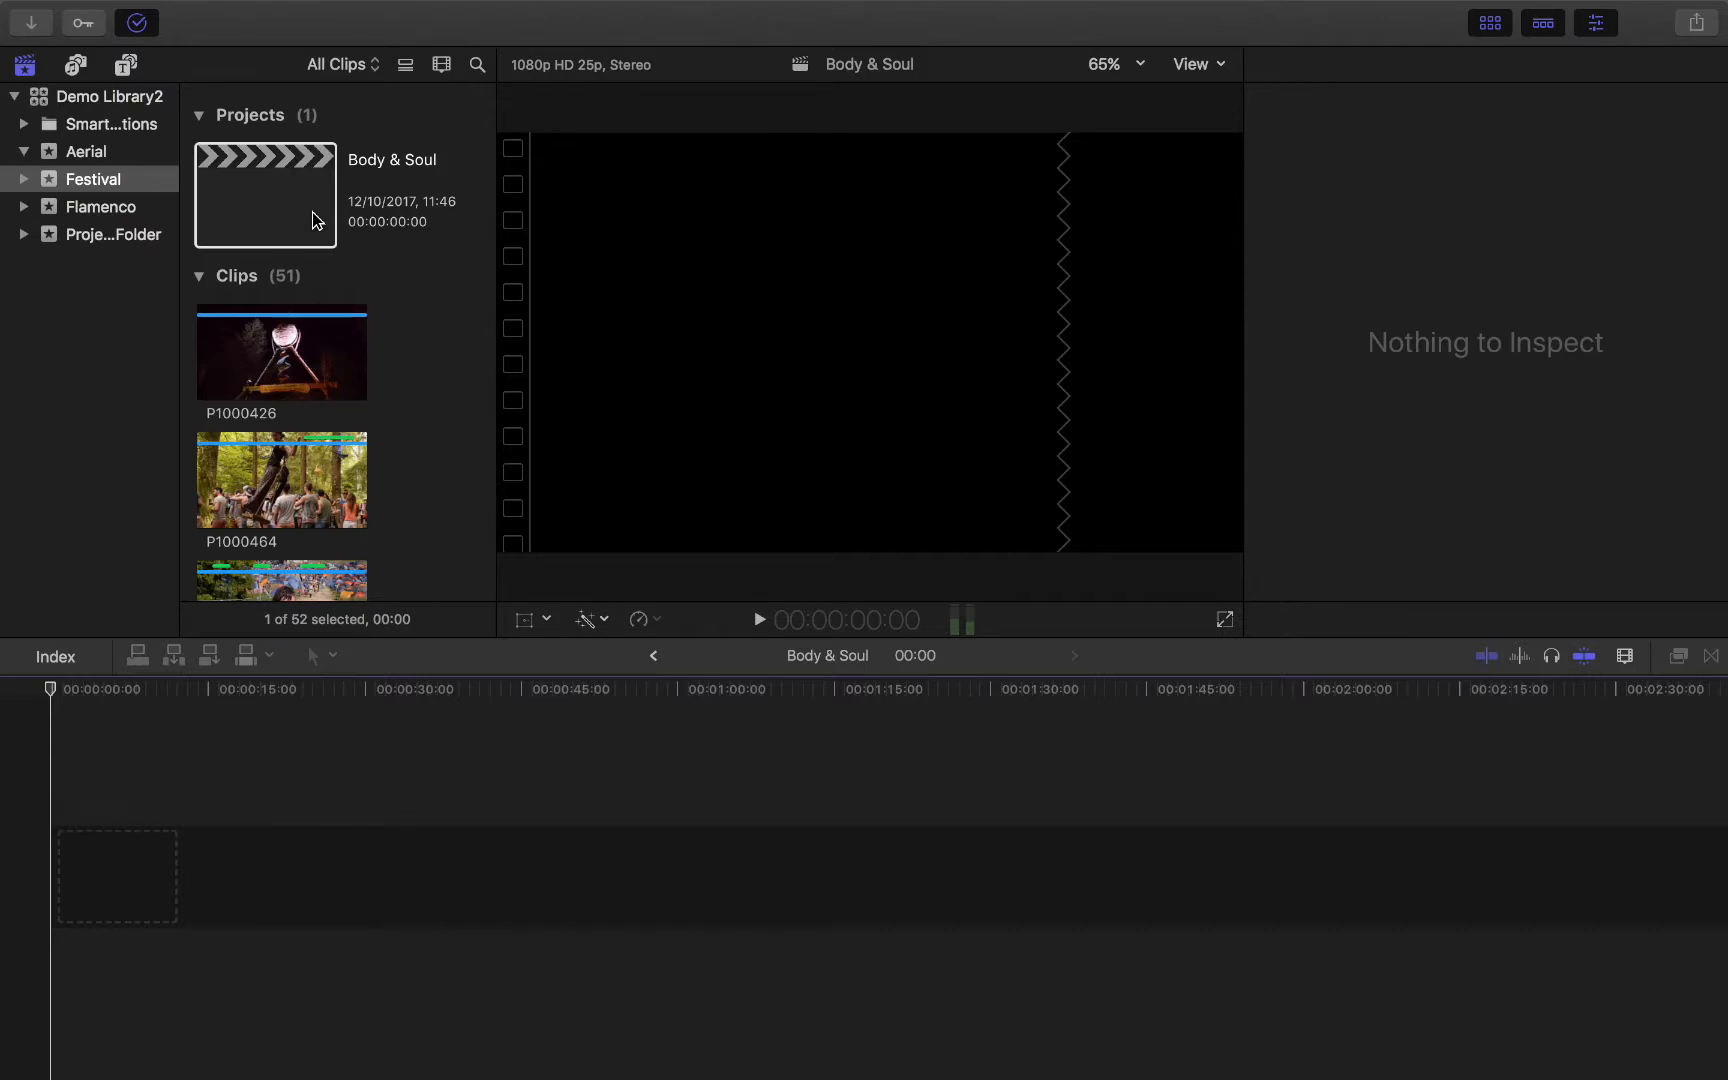
Step: Add the full clips P1000426 and P1000464 to the empty timeline, one after the other in that order
left_click(262, 354)
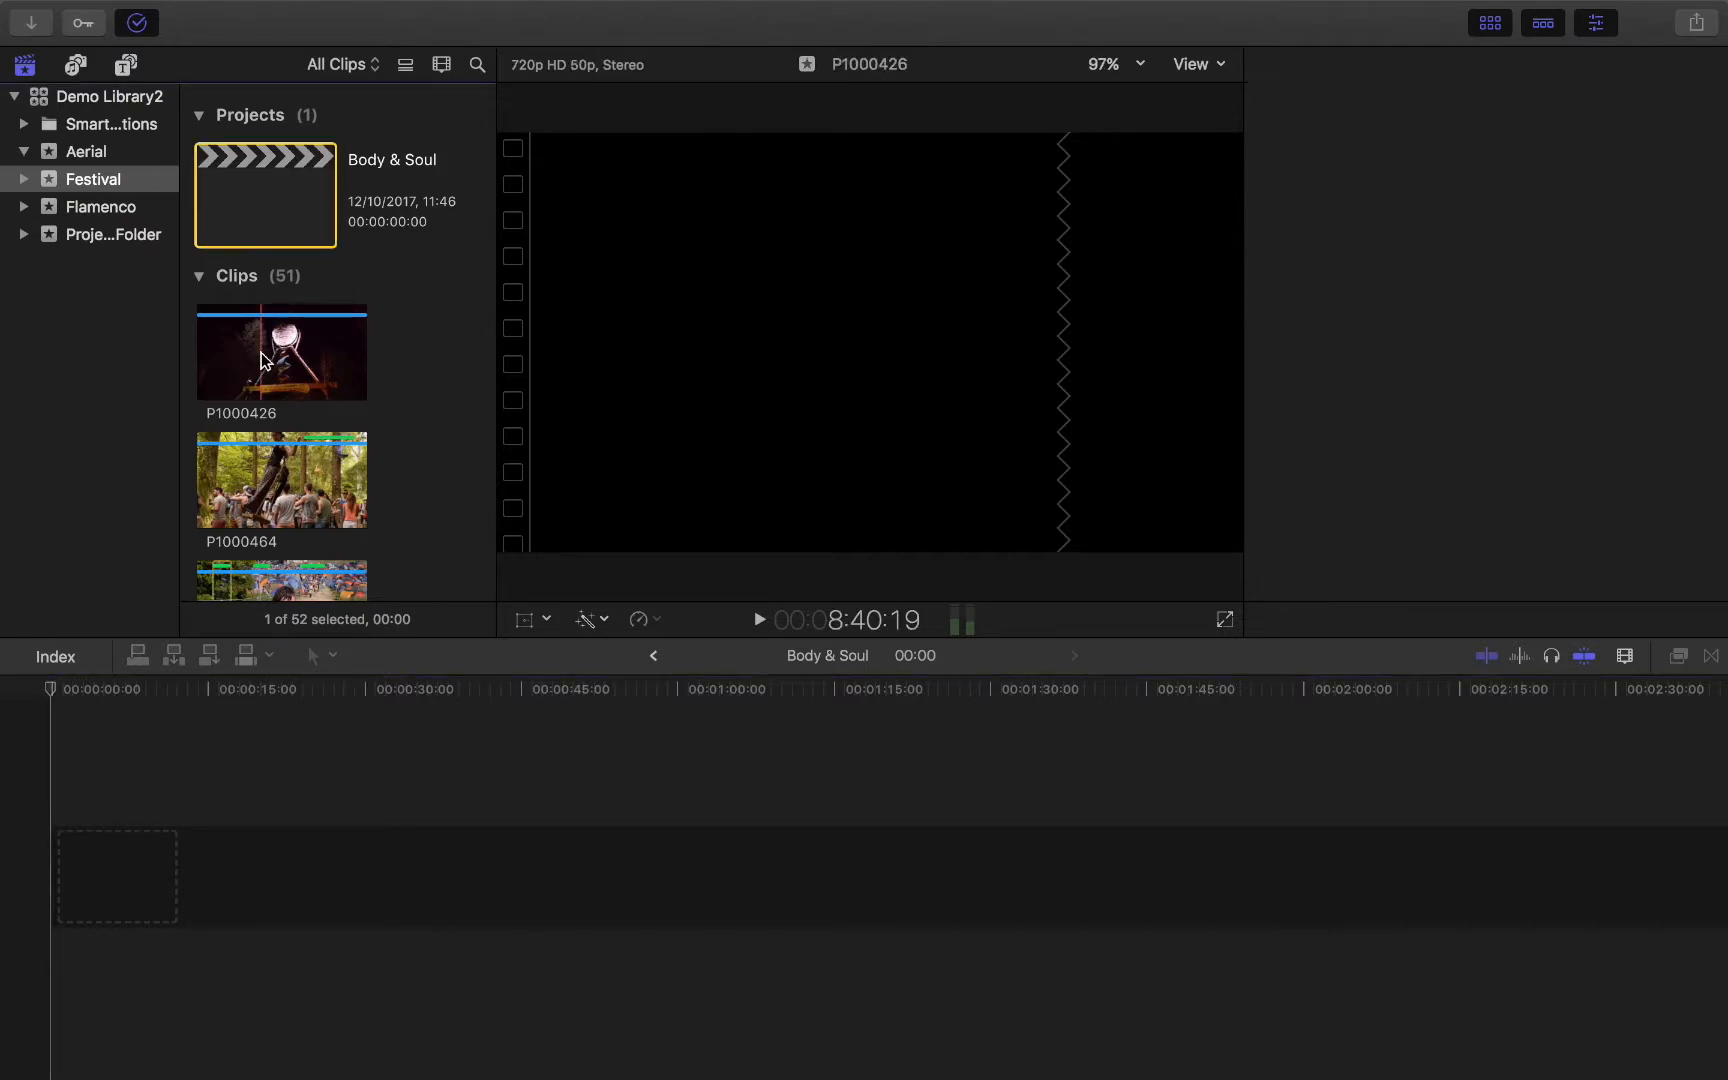
left_click(262, 360)
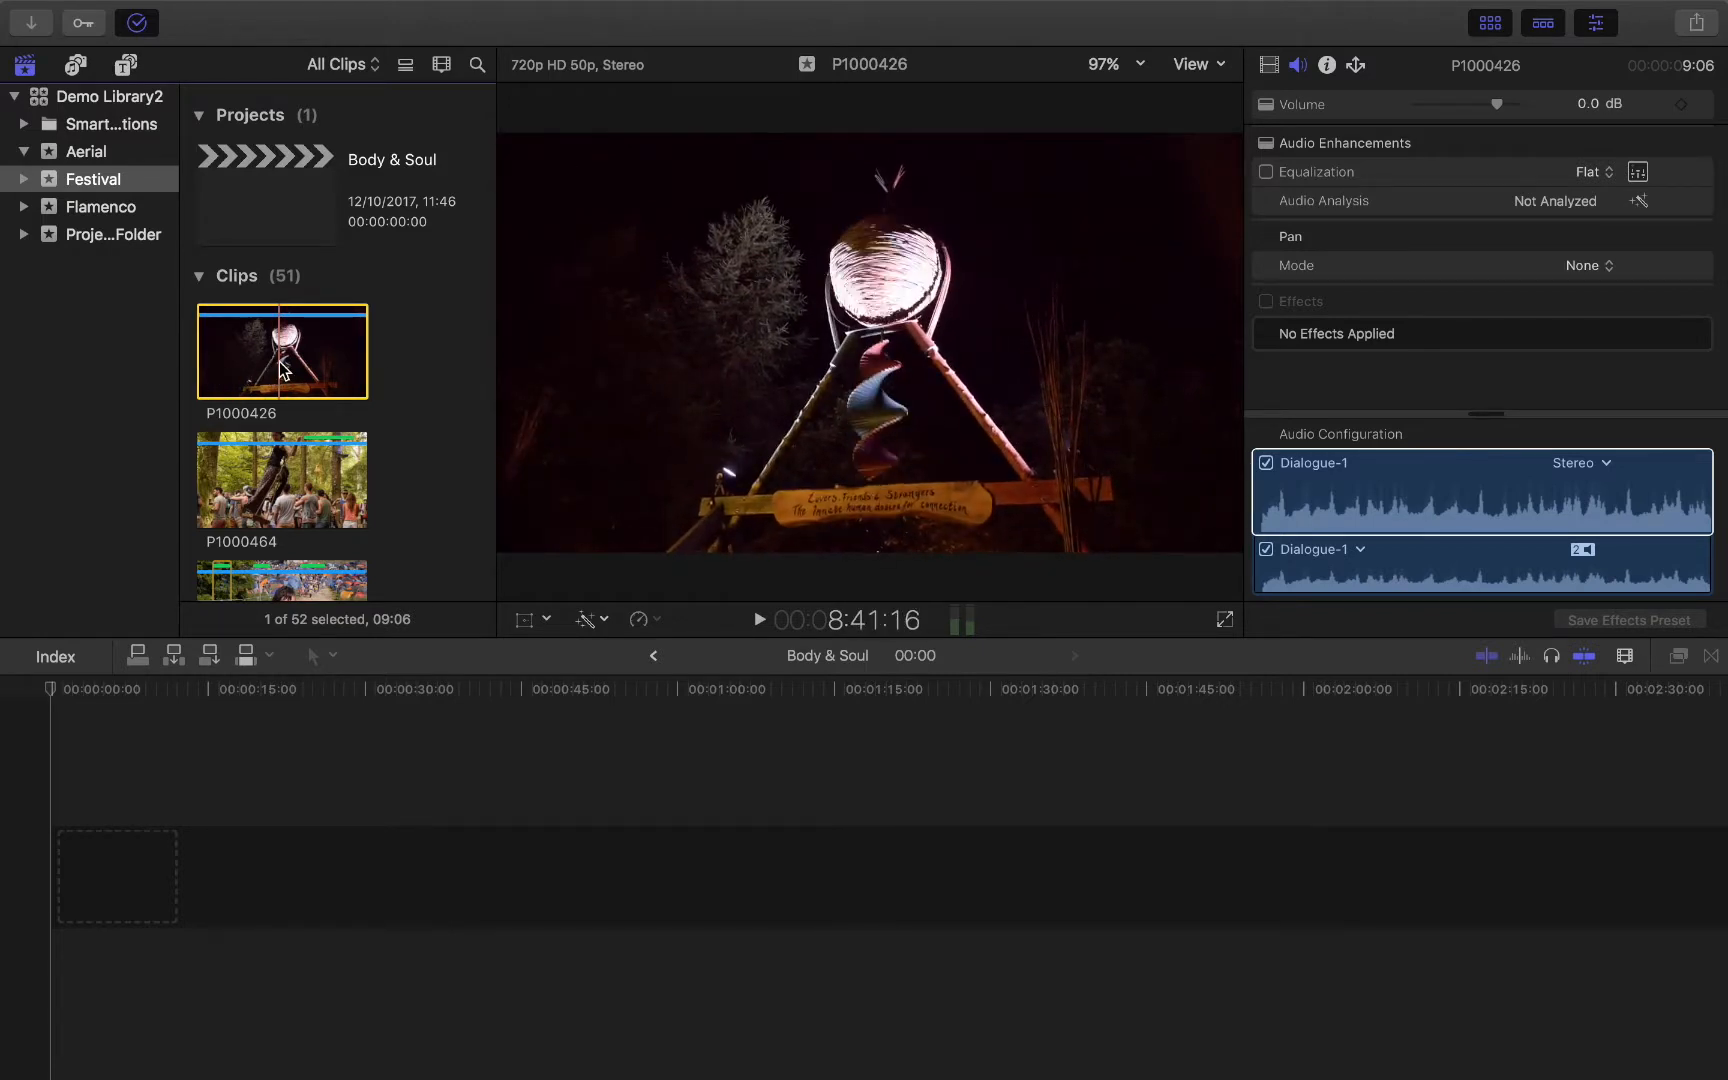
left_click_drag(283, 368, 120, 898)
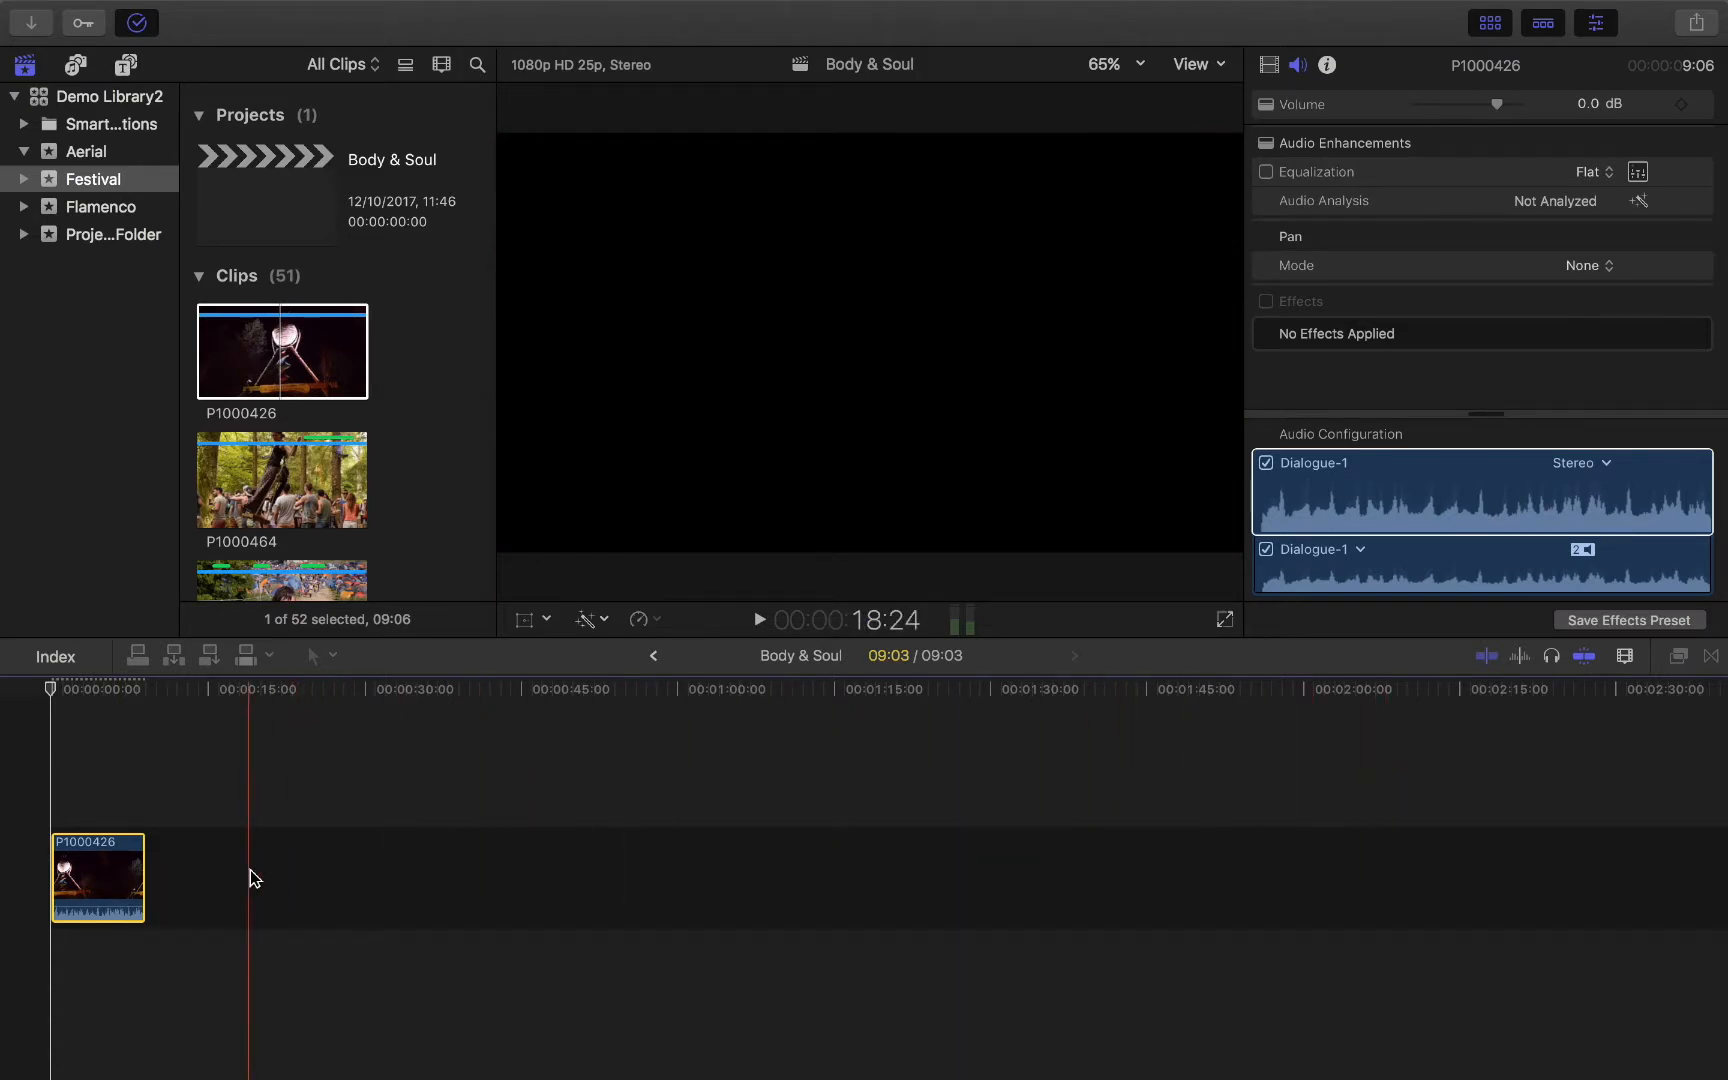
left_click(266, 472)
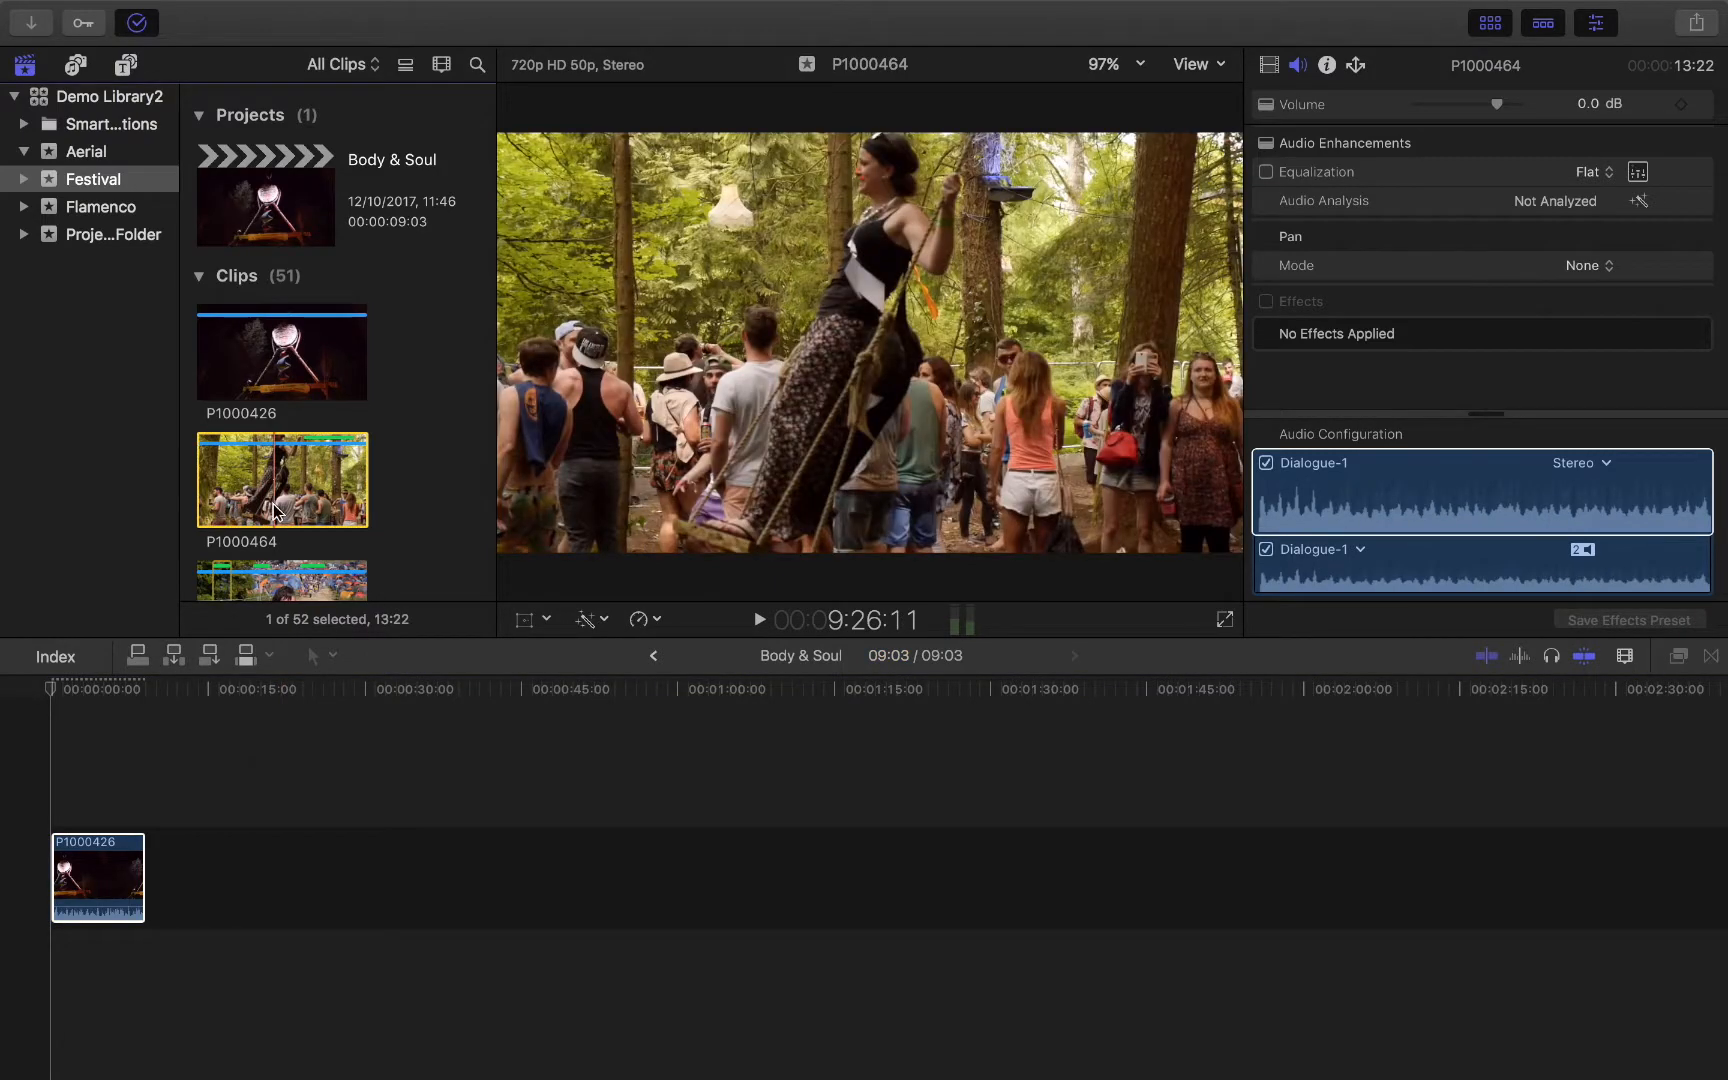
left_click_drag(275, 510, 203, 868)
Step: Add the full clips P1000694 and P1000697 to the timeline behind P1000464
scroll(297, 520, "down", 4)
left_click(292, 518)
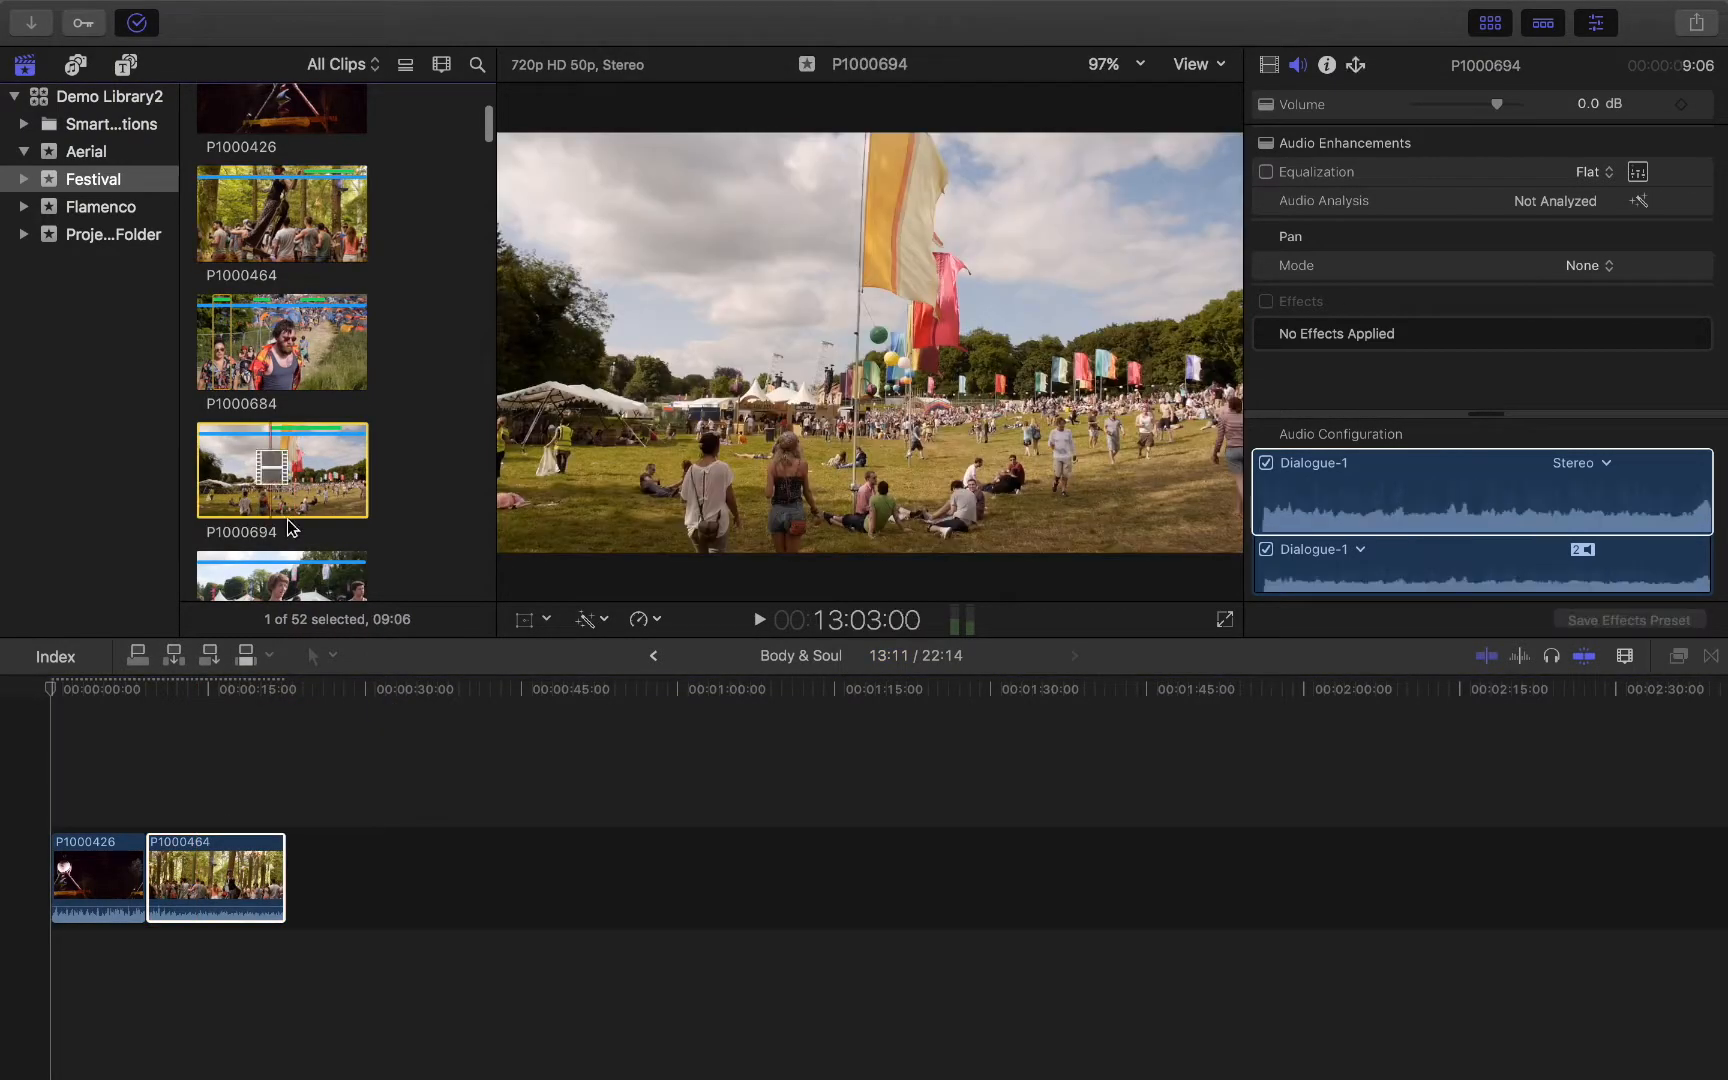
left_click_drag(290, 527, 330, 872)
scroll(270, 450, "down", 4)
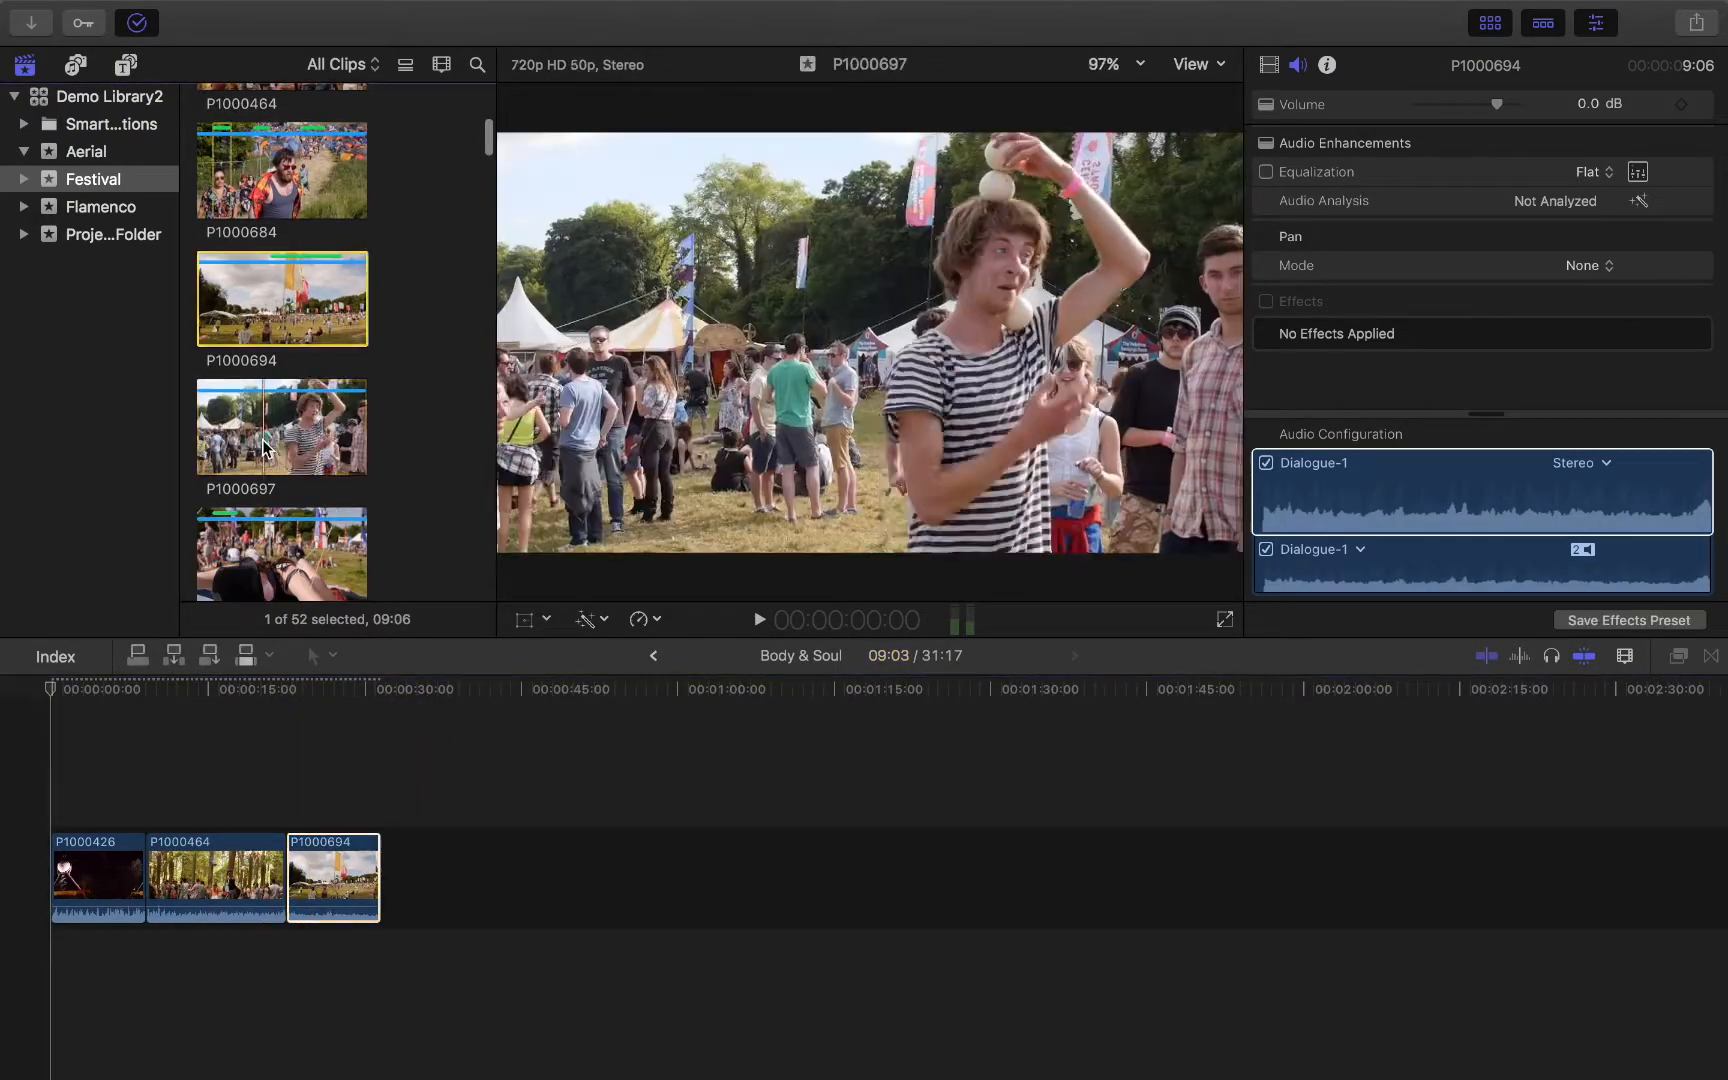
left_click_drag(265, 447, 400, 880)
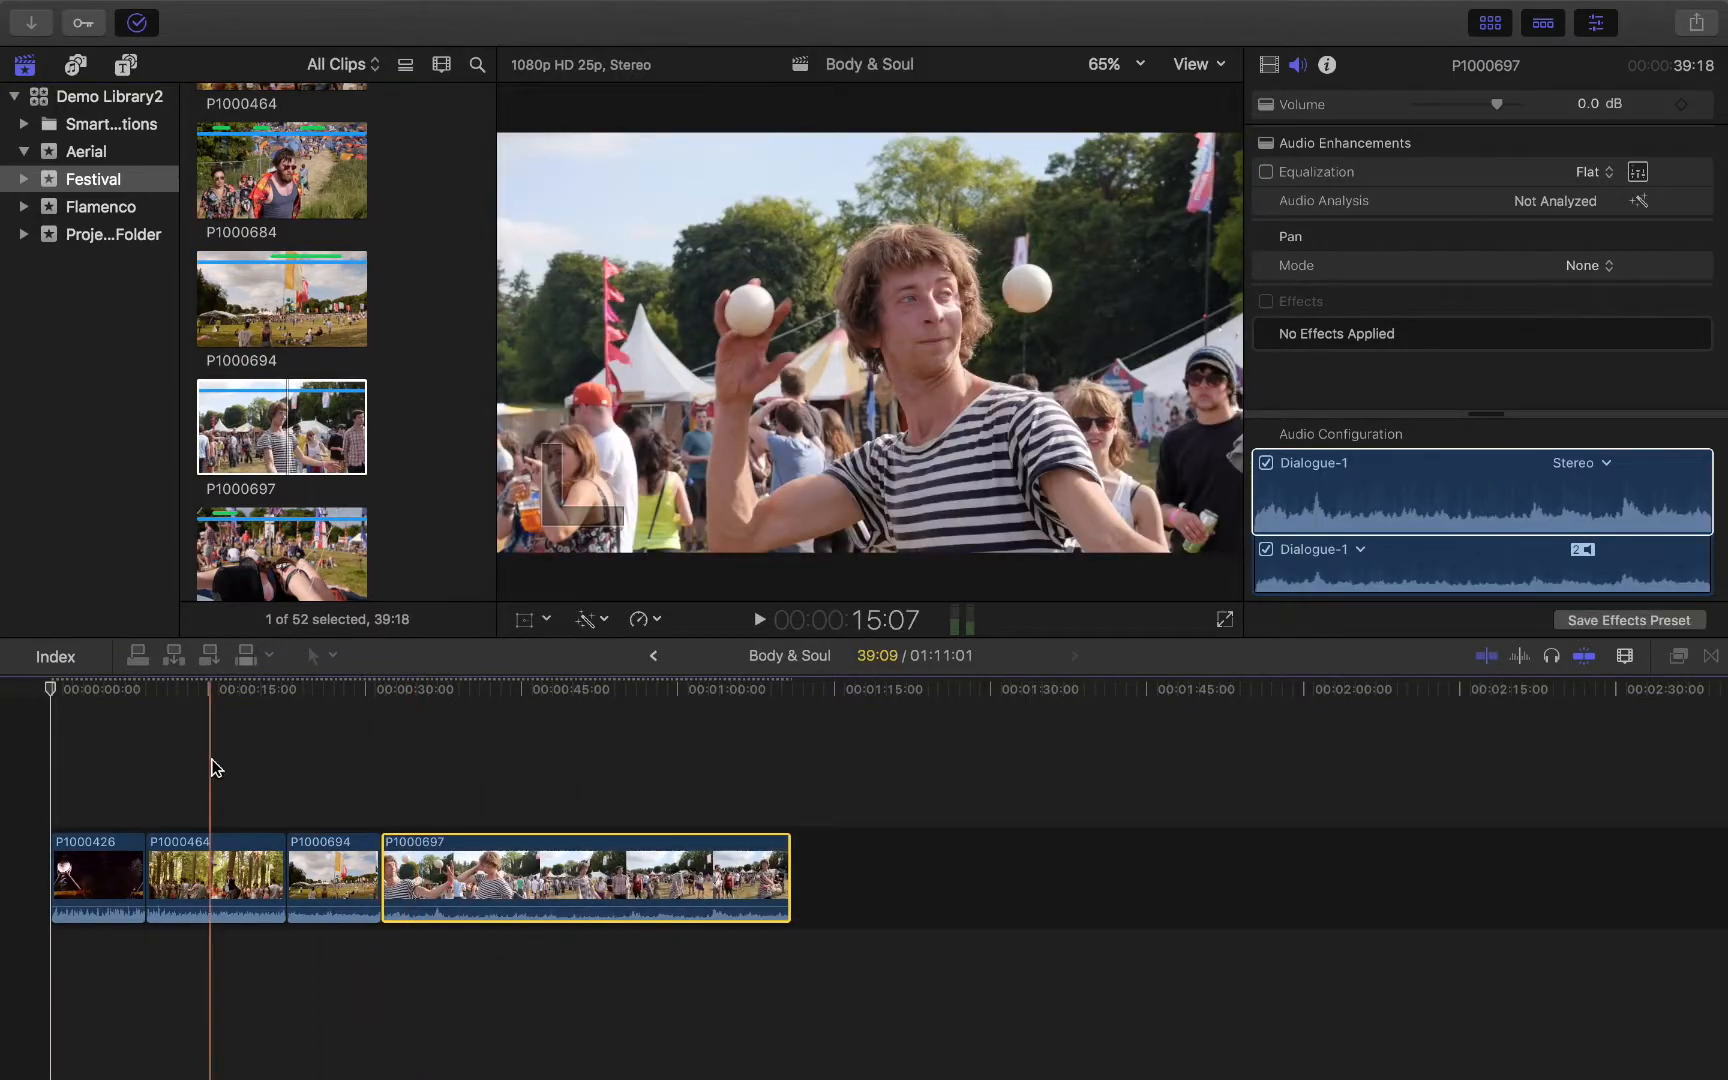
Step: Undo all the clip additions, and redo only those of P1000426 and P1000464
left_click(146, 770)
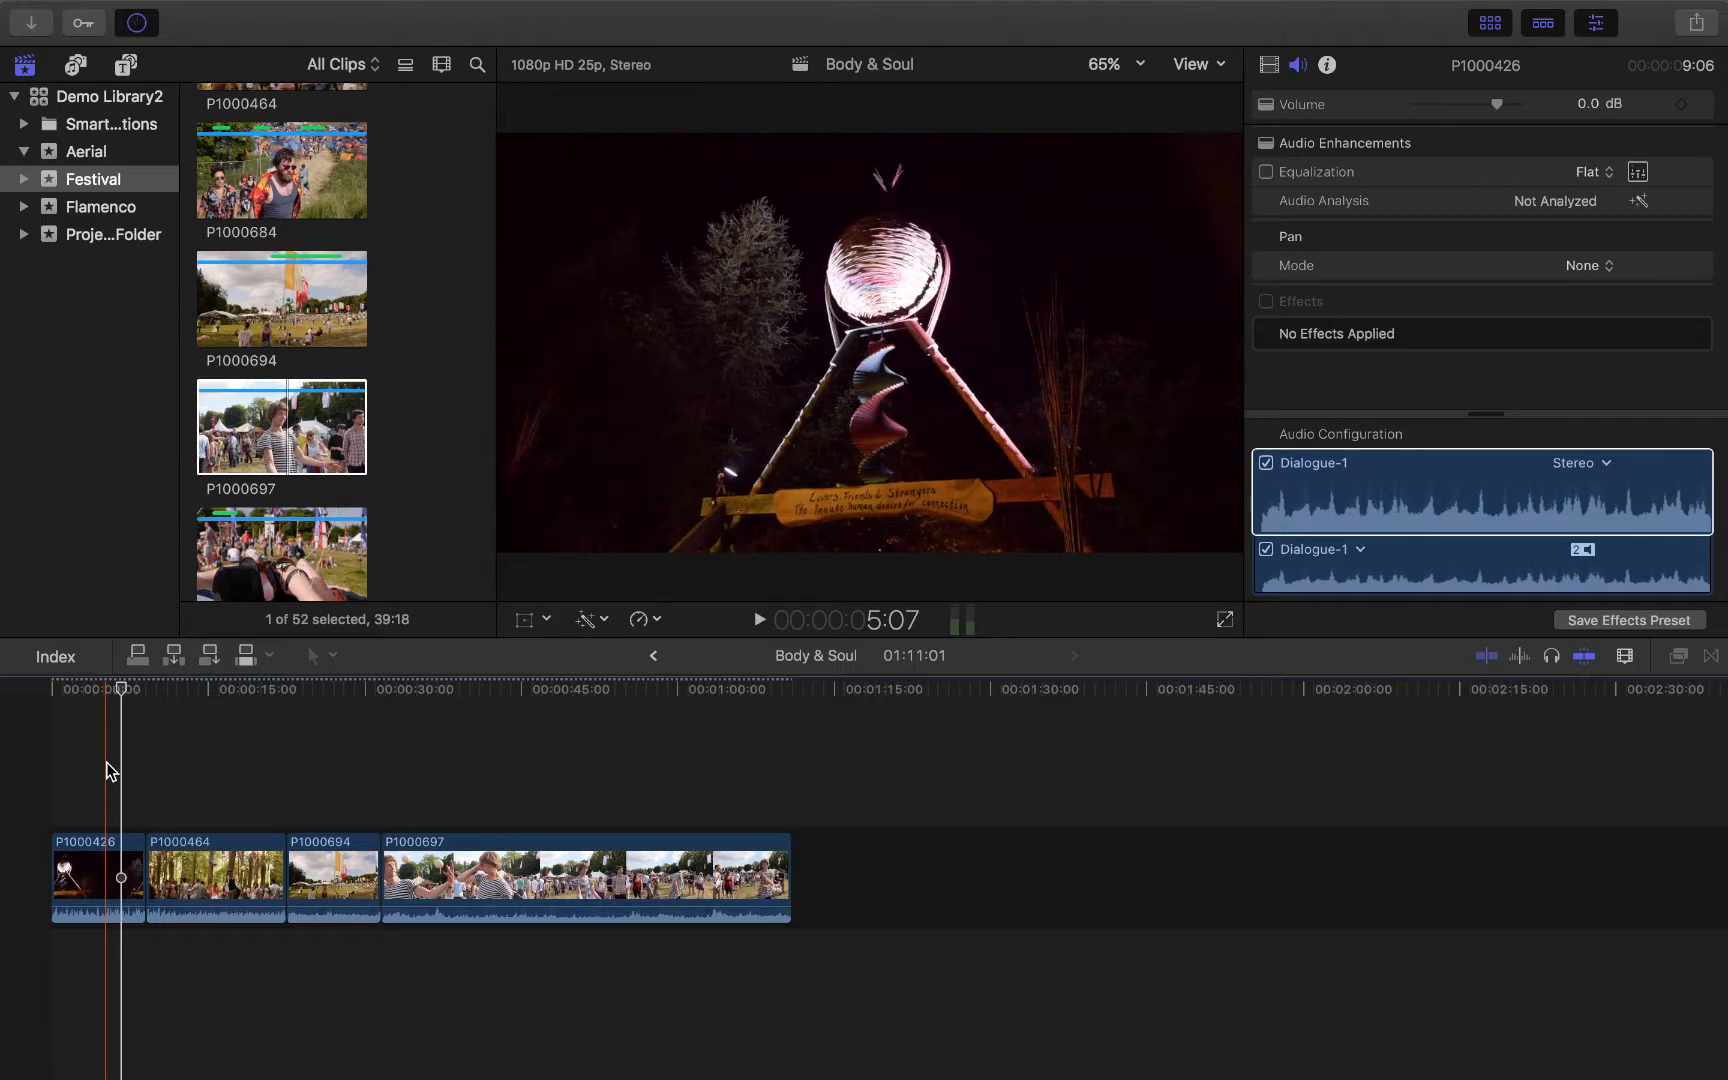
key("super+z")
key("super+z")
key("super+z")
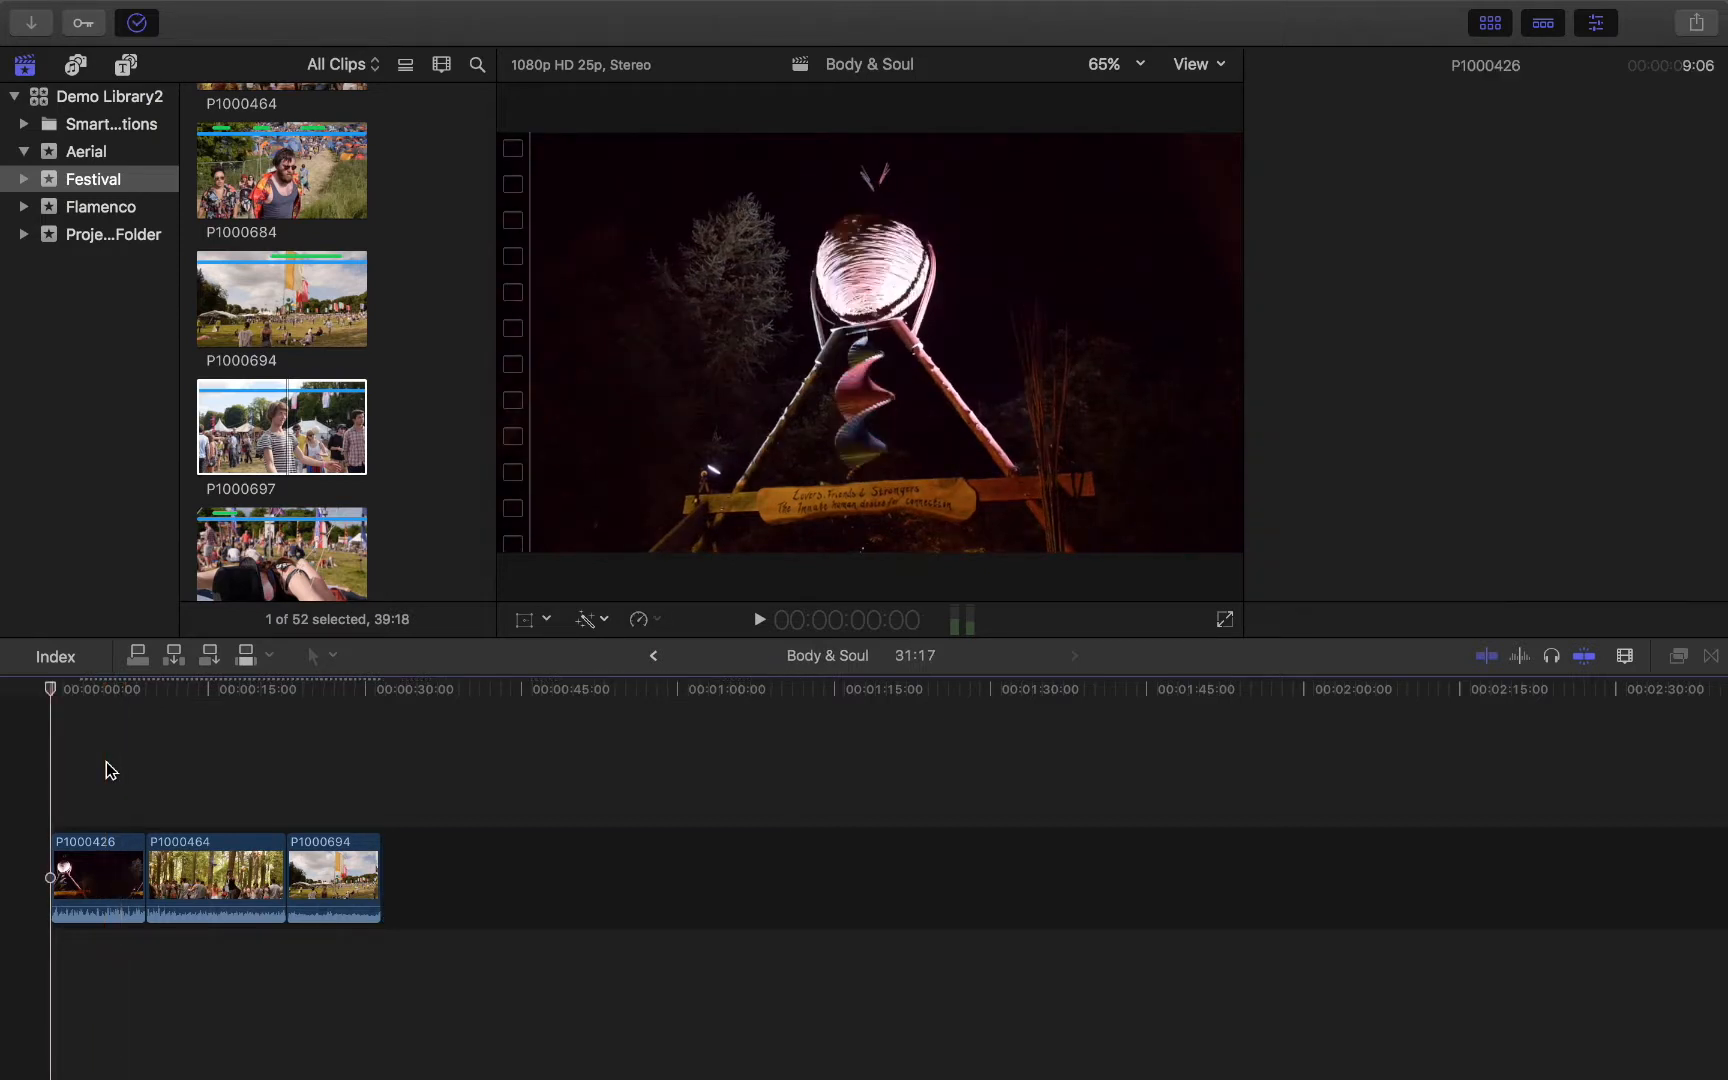
key("super+z")
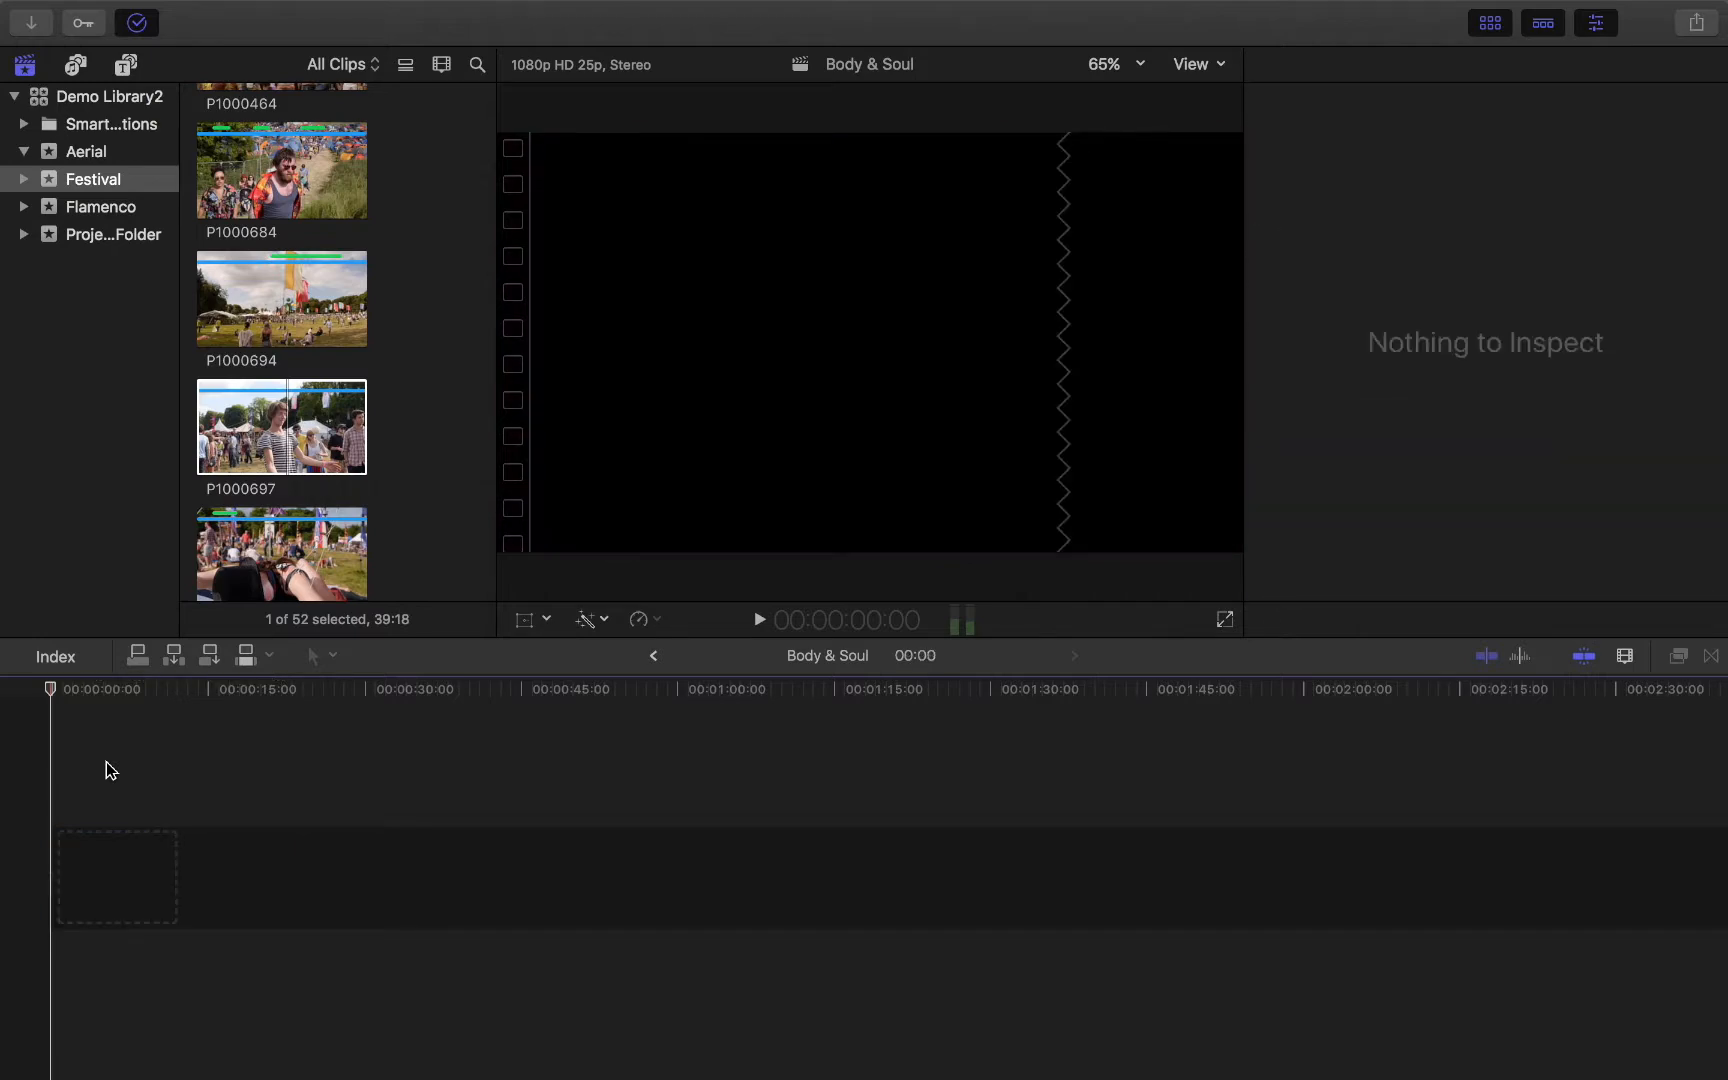
key("super+shift+z")
key("super+shift+z")
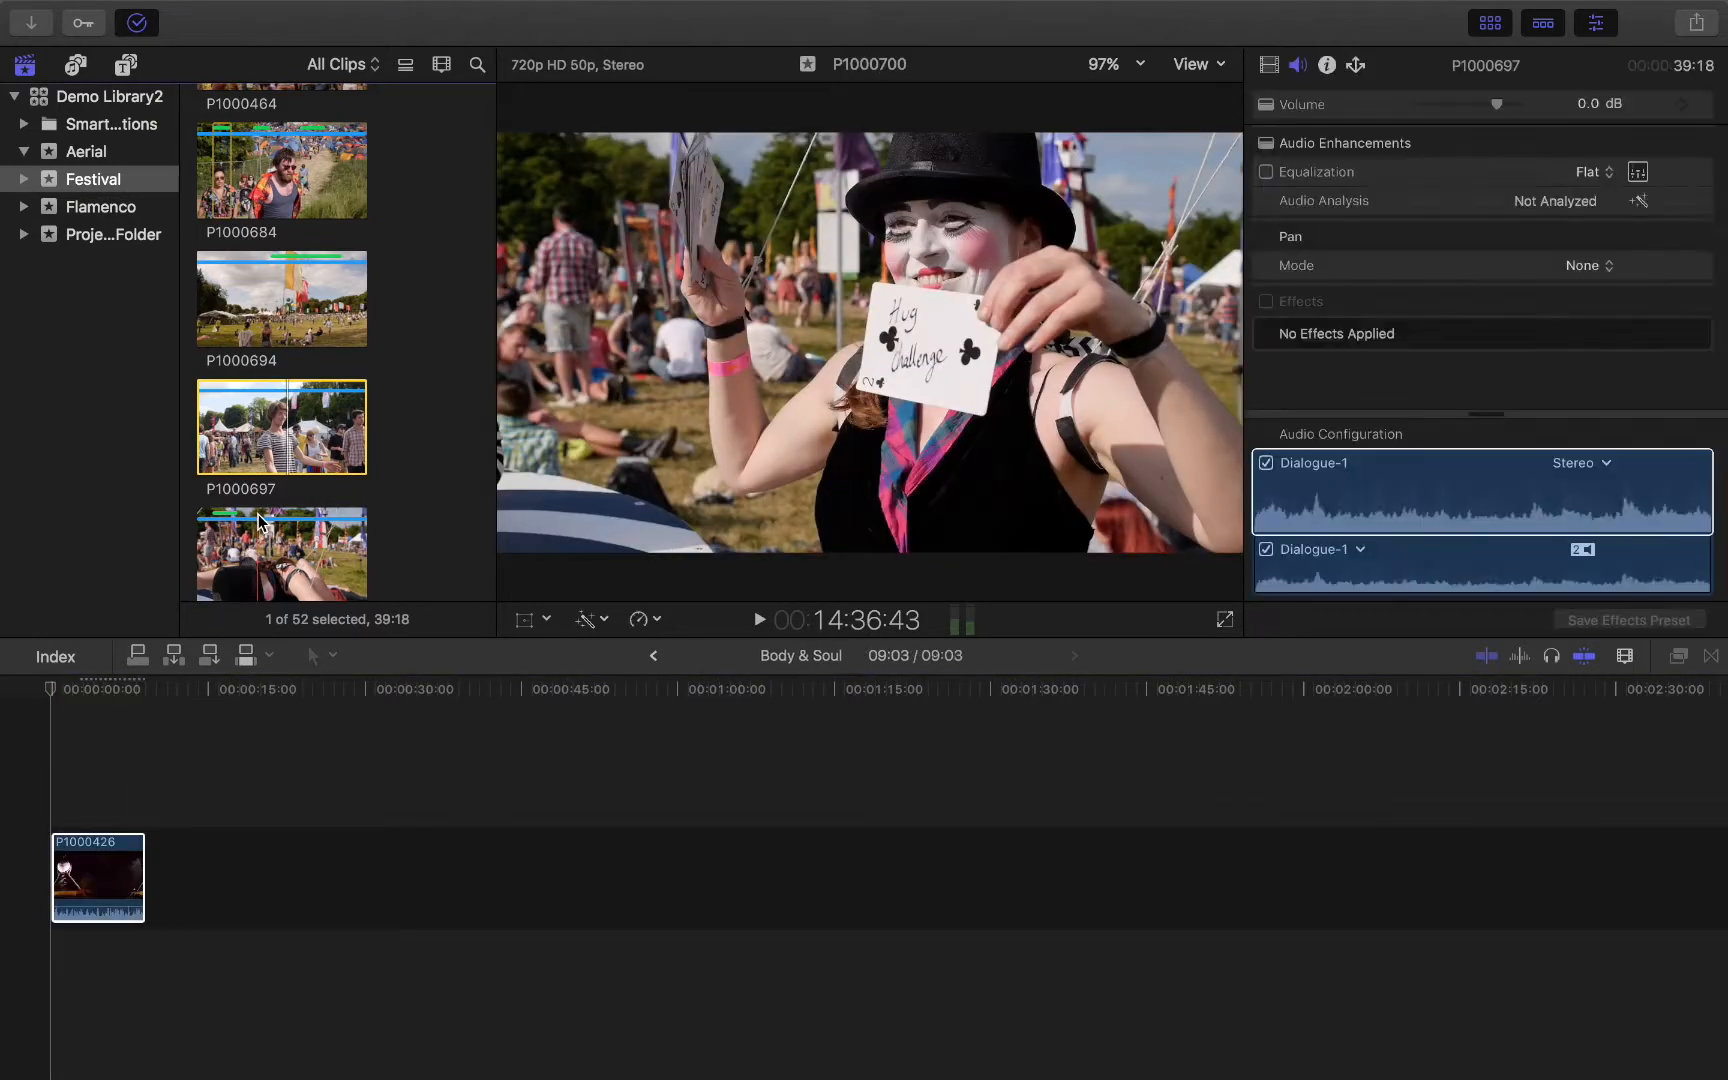
Step: Place the playhead at the end of P1000464 in the timeline and preview the browser clips P1000697 and P1000700
left_click(316, 705)
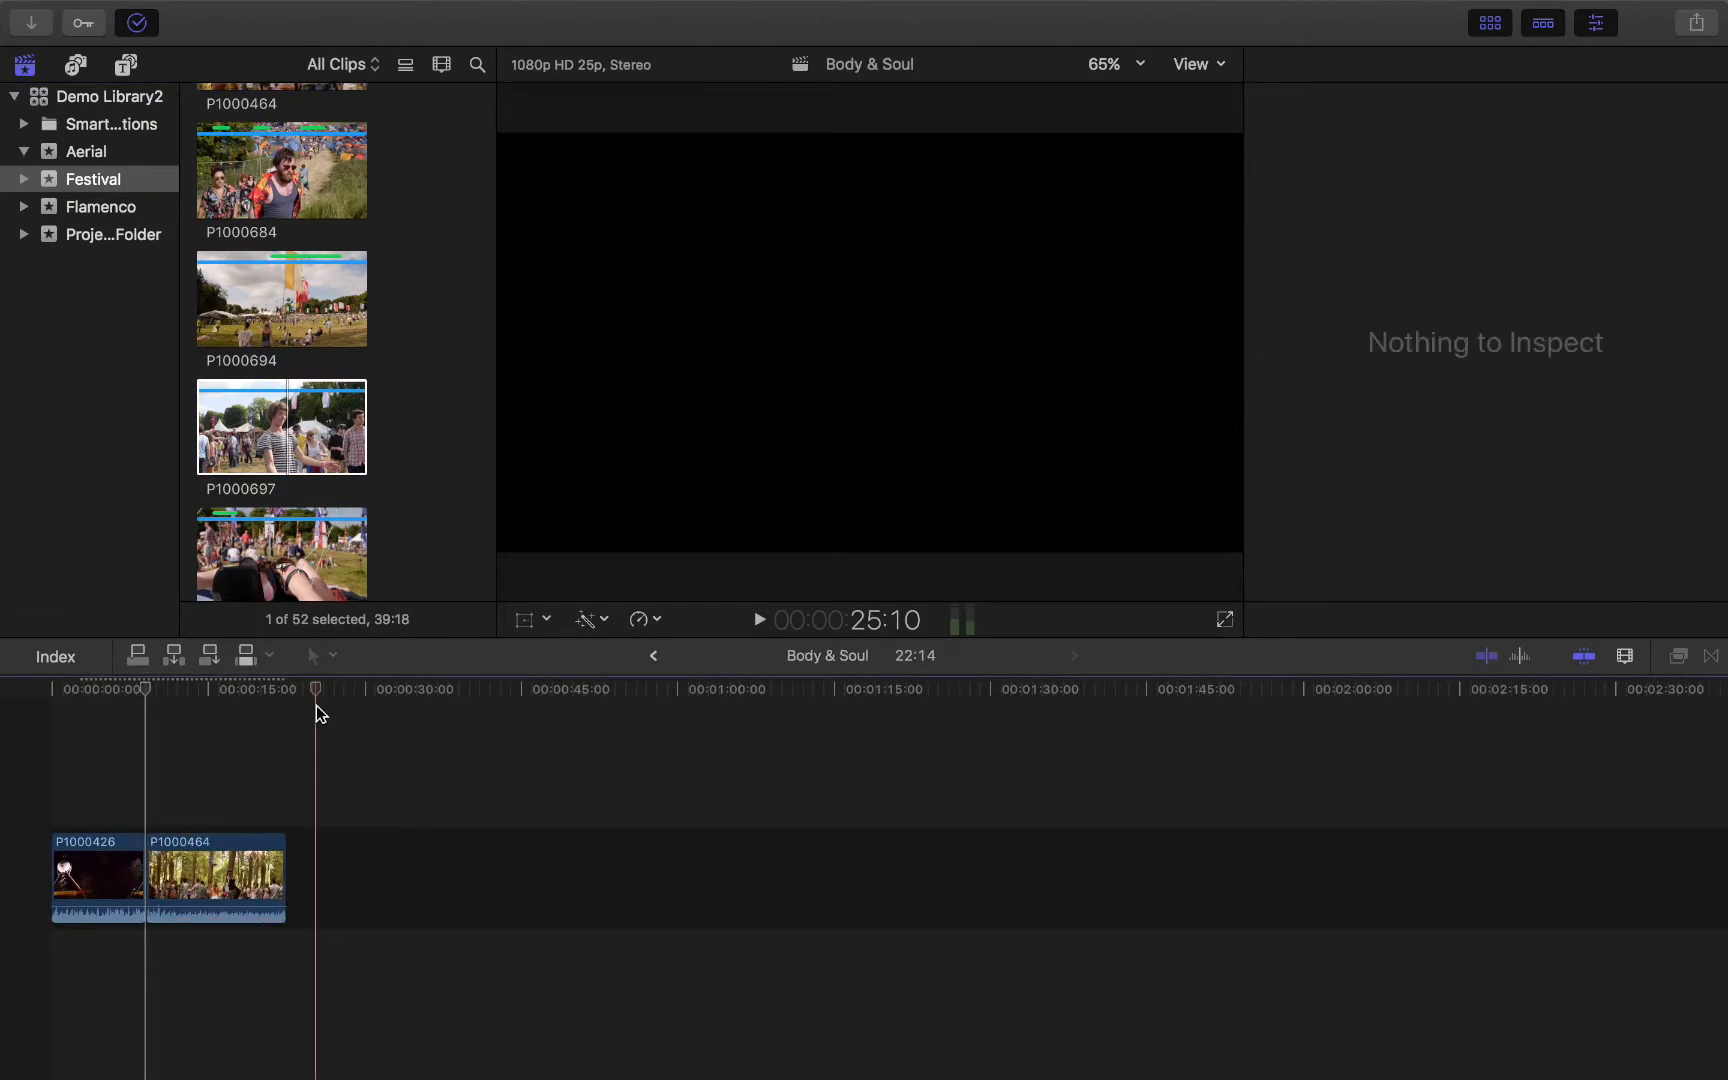
left_click_drag(316, 690, 290, 695)
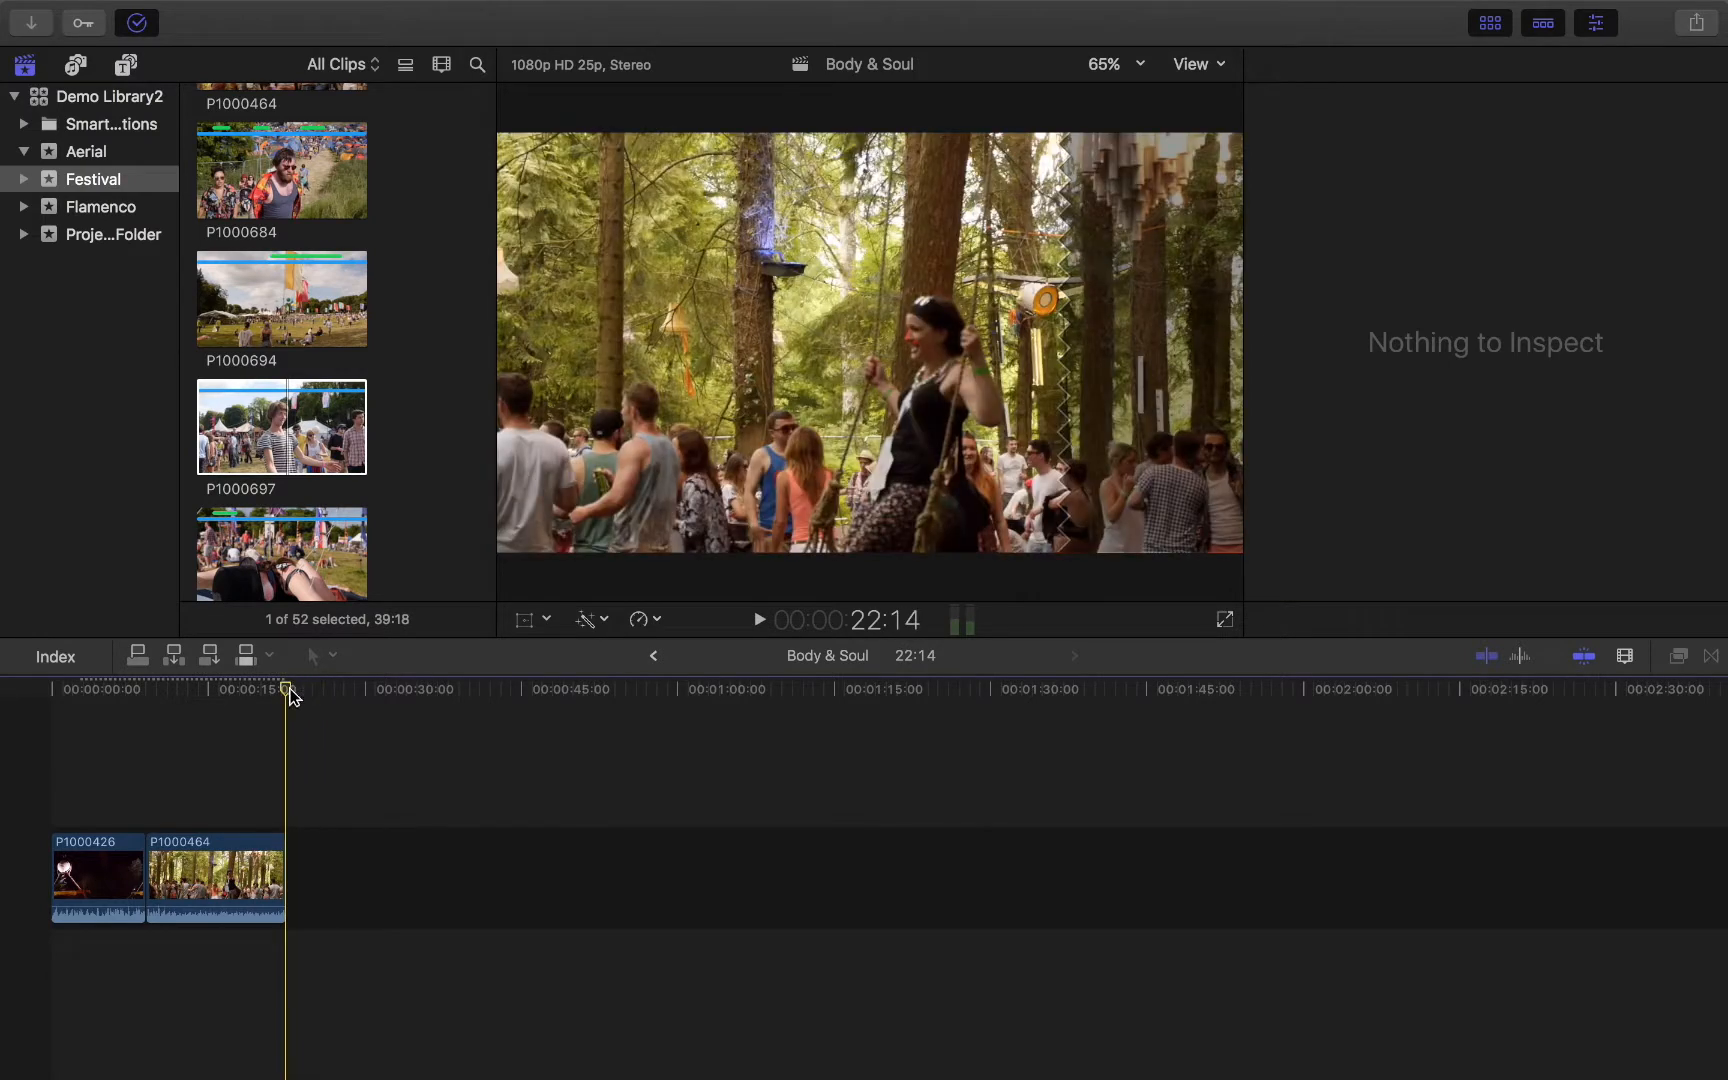
left_click(318, 398)
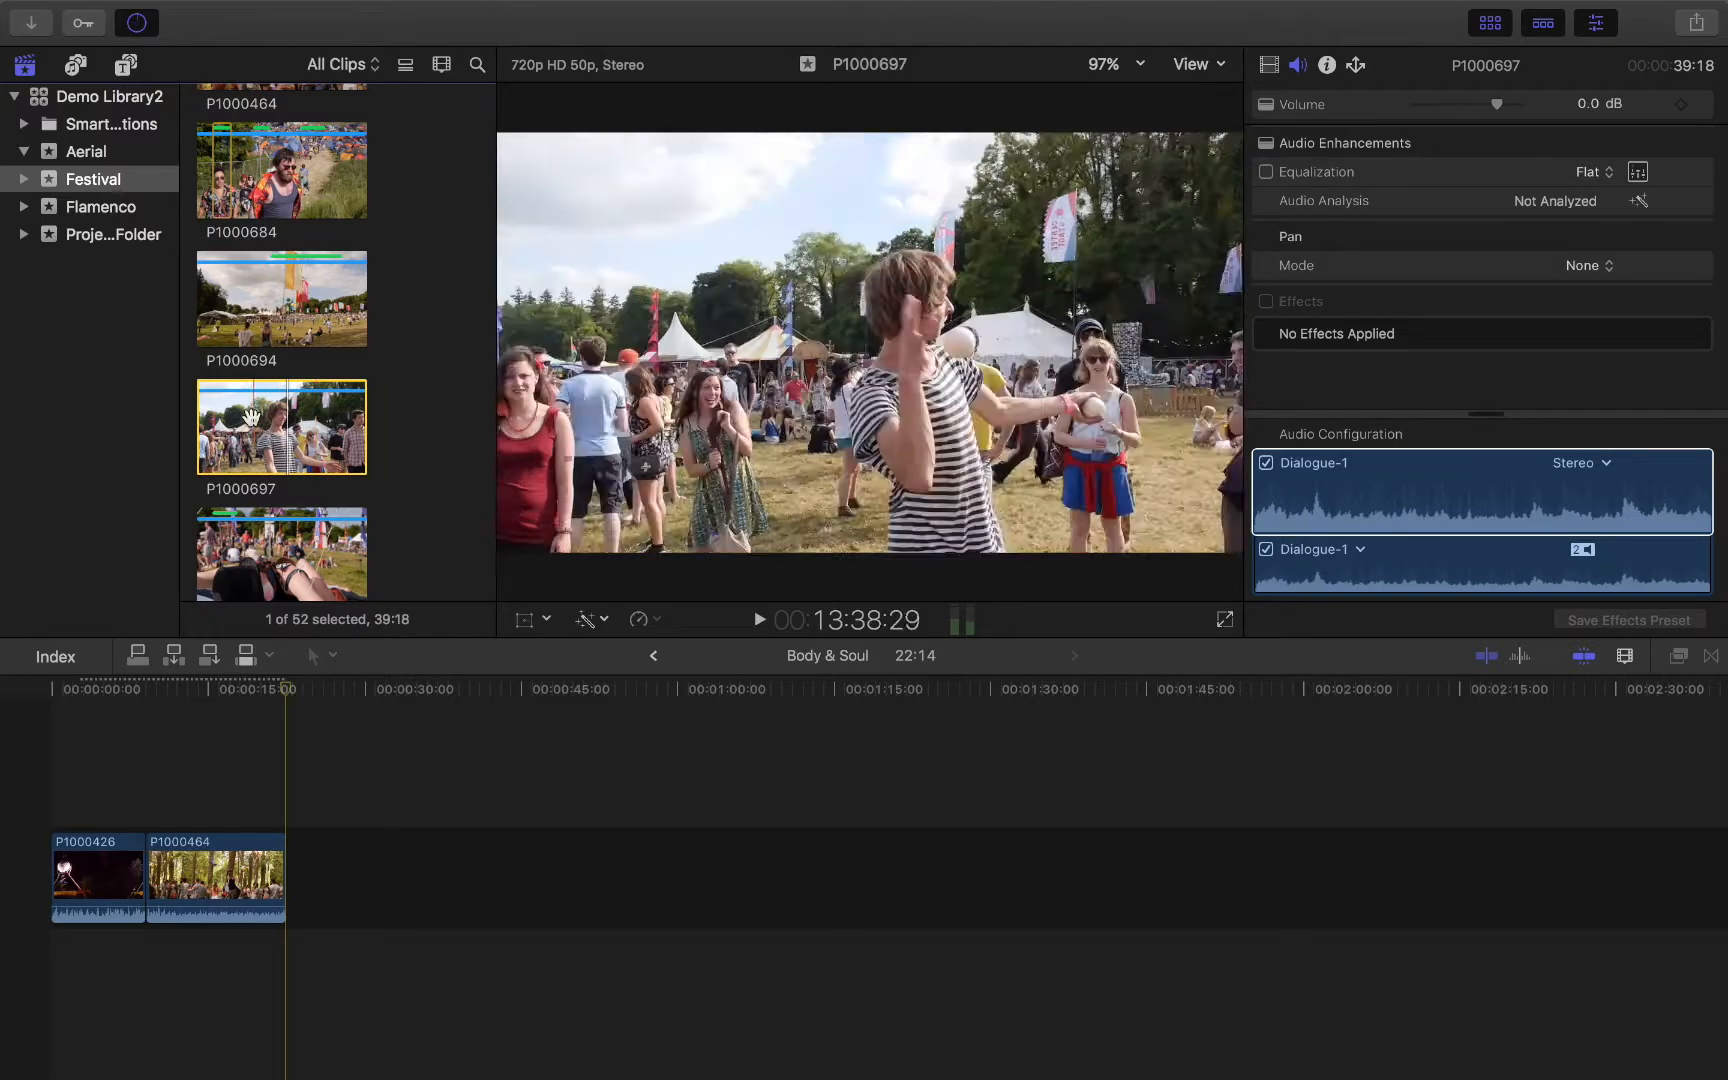
scroll(282, 420, "down", 4)
left_click(280, 385)
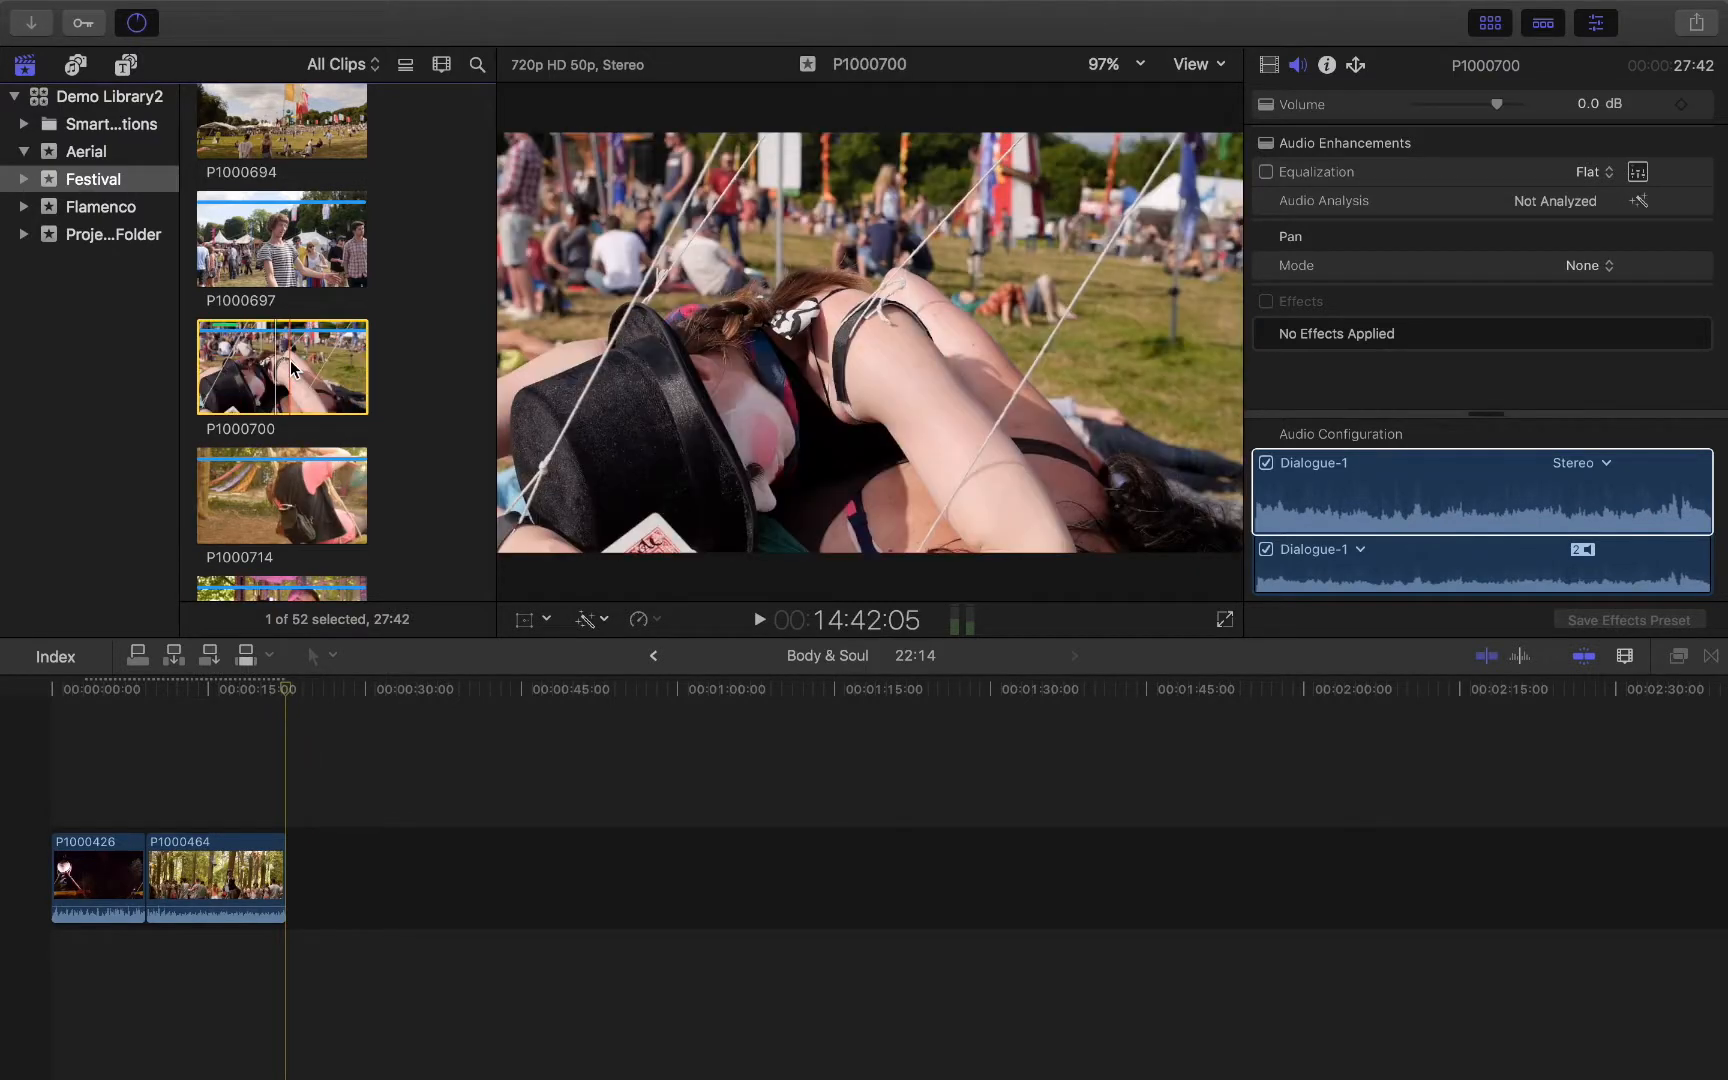
scroll(290, 370, "up", 5)
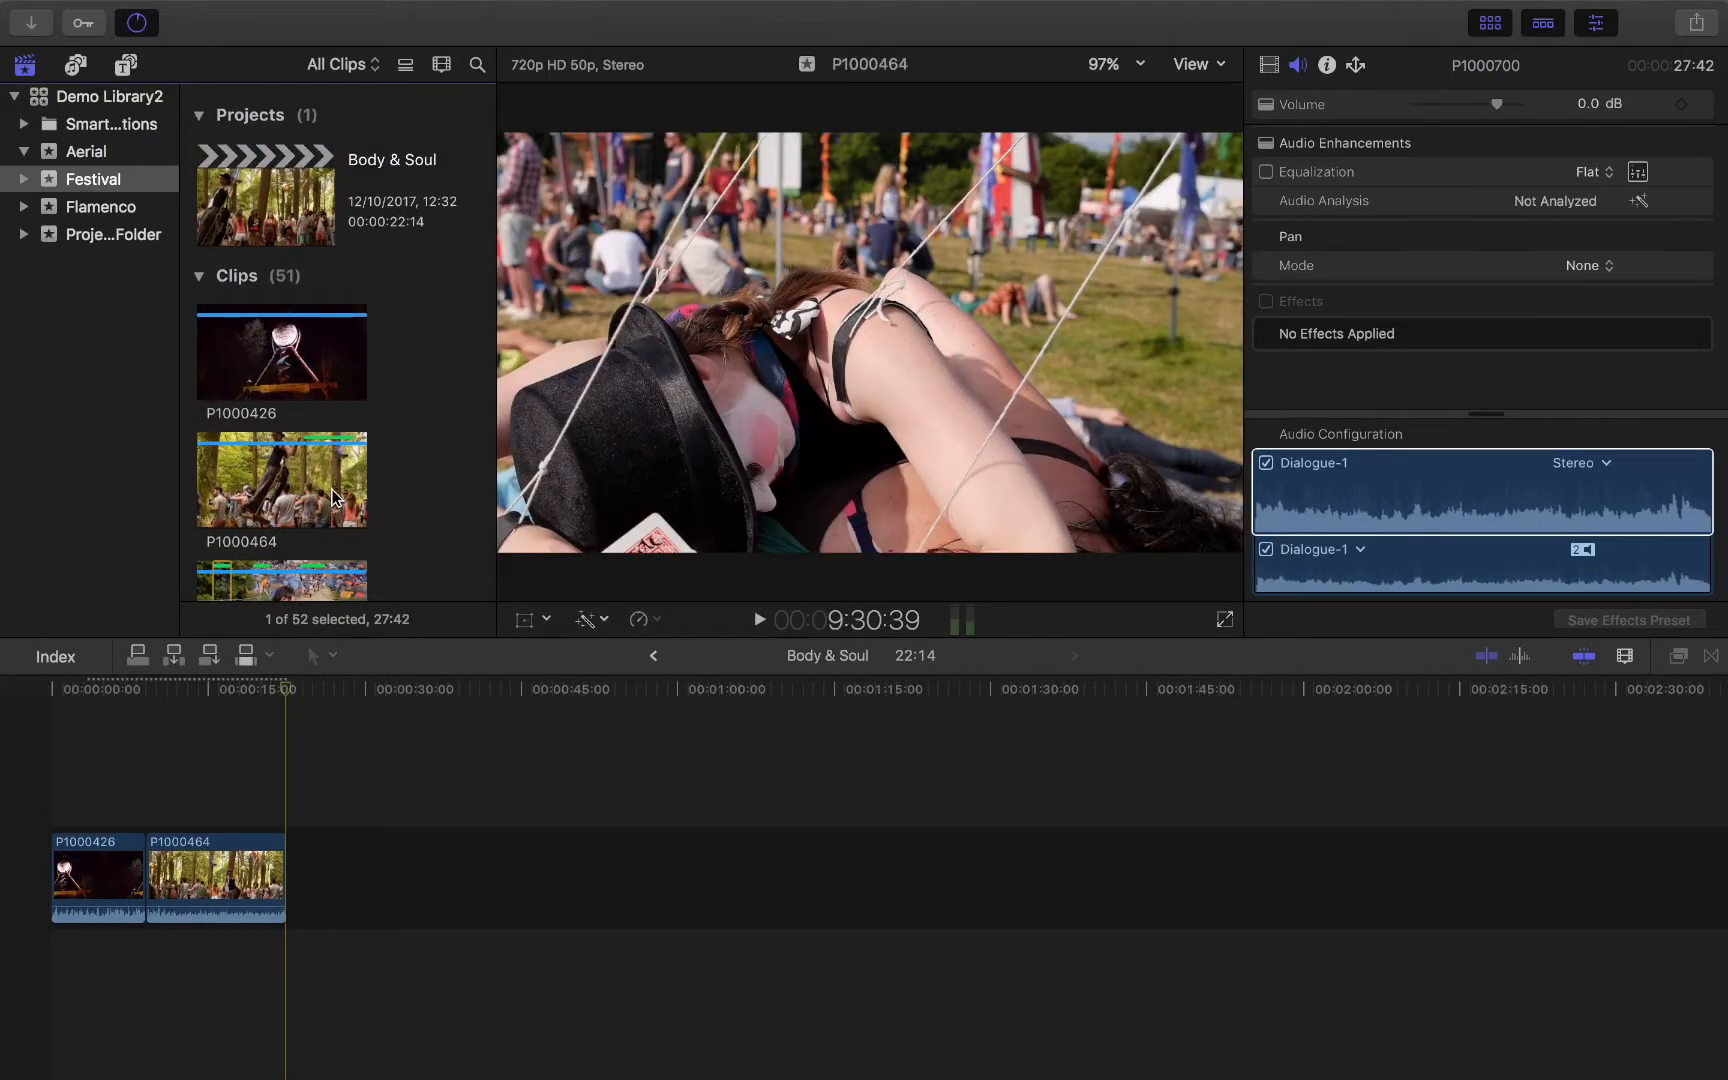
scroll(280, 485, "down", 3)
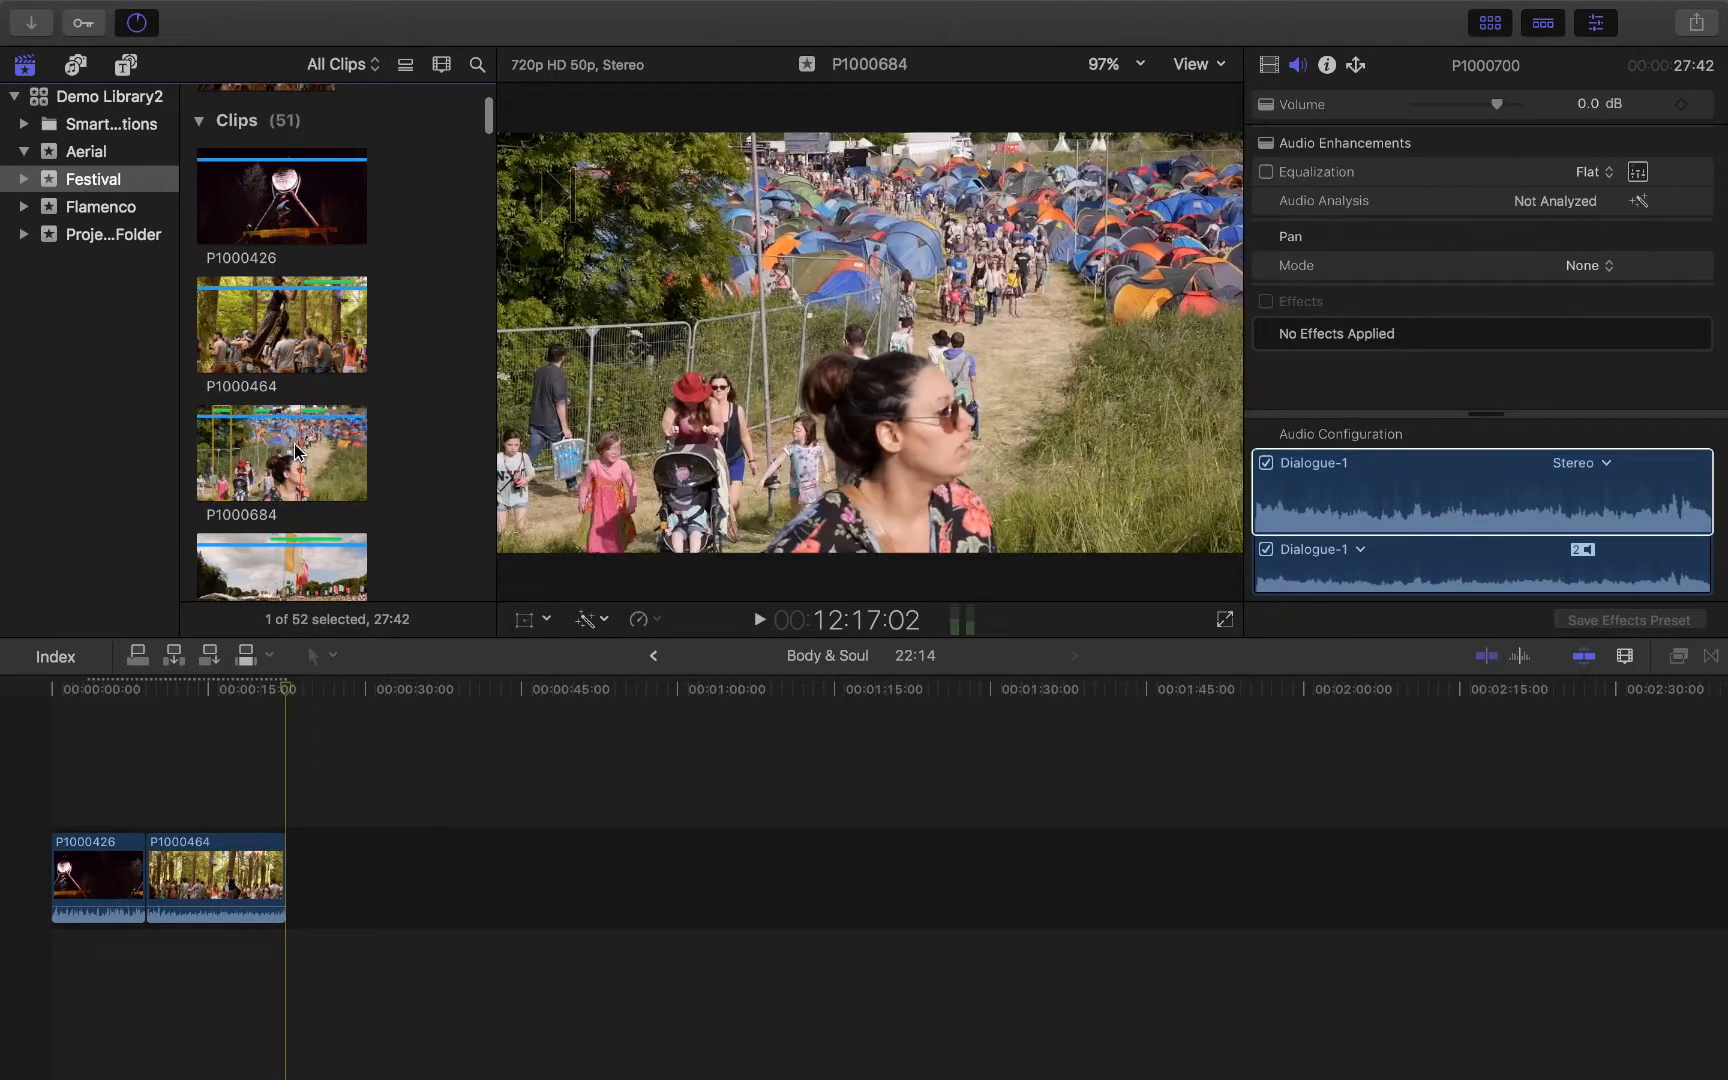
Step: Show only Favorites in the browser and append the two P1000684 favorite ranges to the timeline, the longer one first
left_click(355, 64)
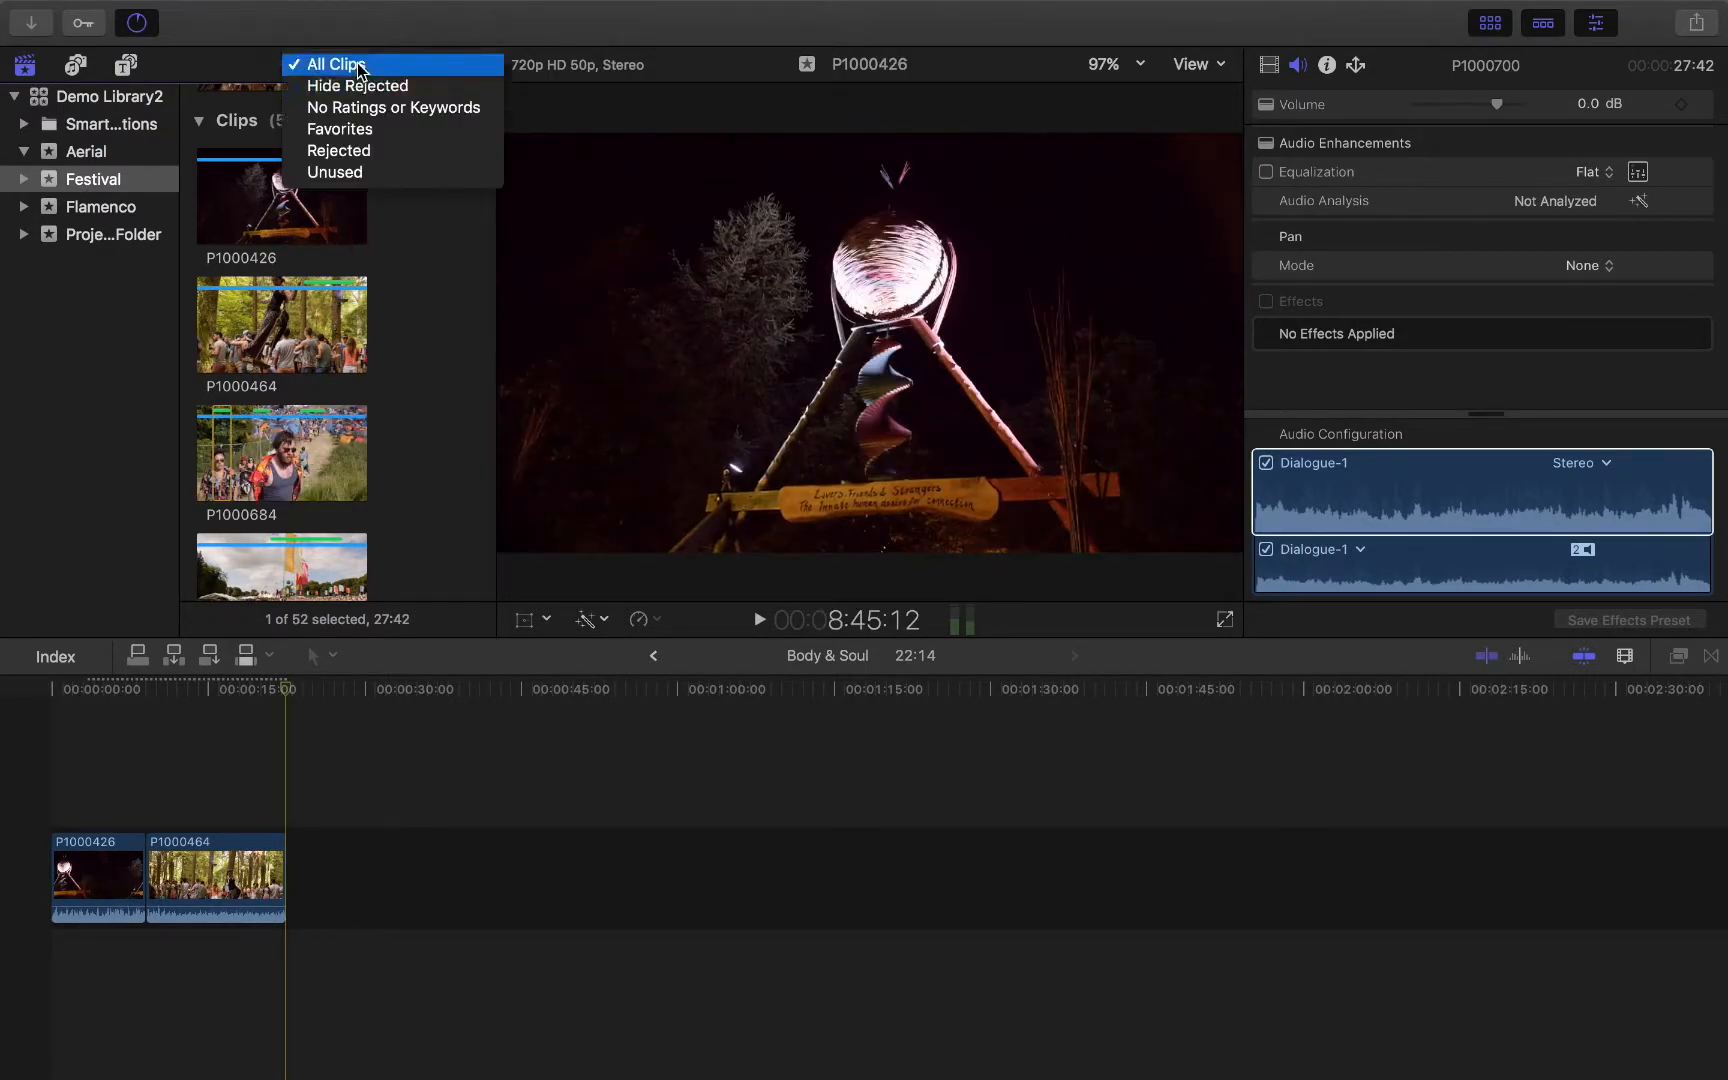
left_click(378, 129)
left_click(285, 295)
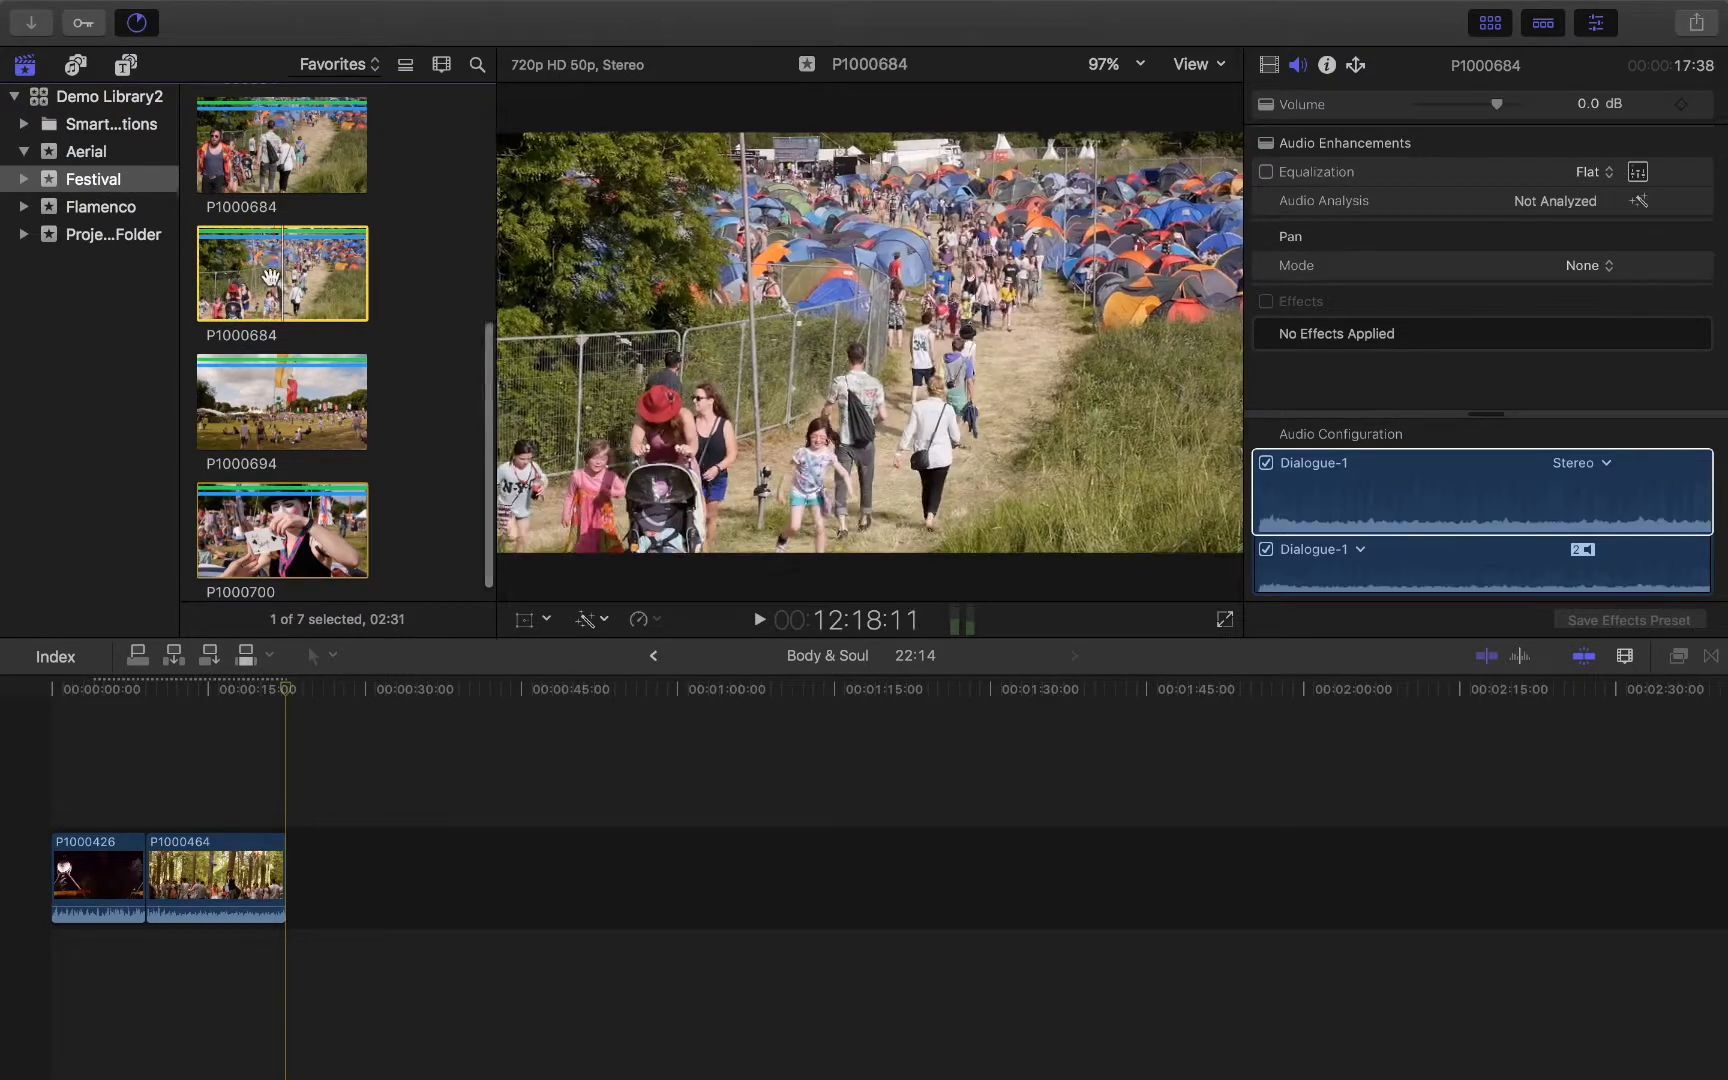
left_click_drag(267, 273, 300, 878)
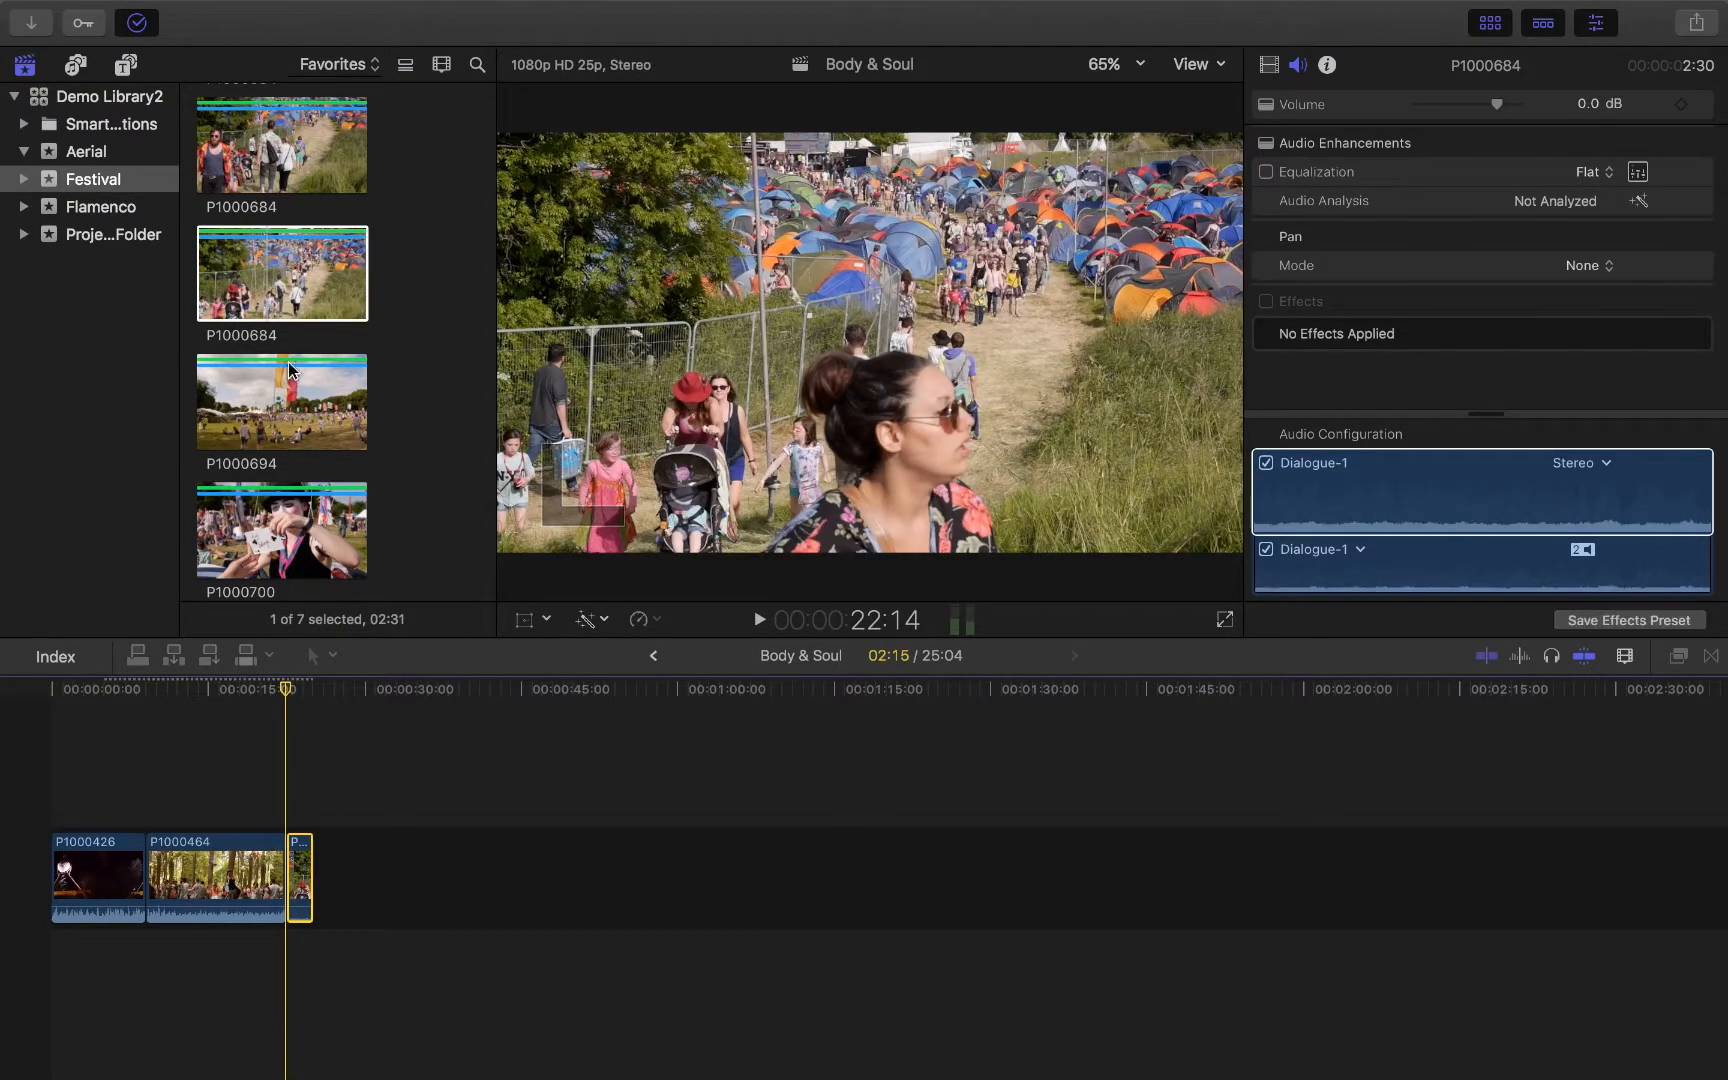
left_click_drag(267, 150, 374, 914)
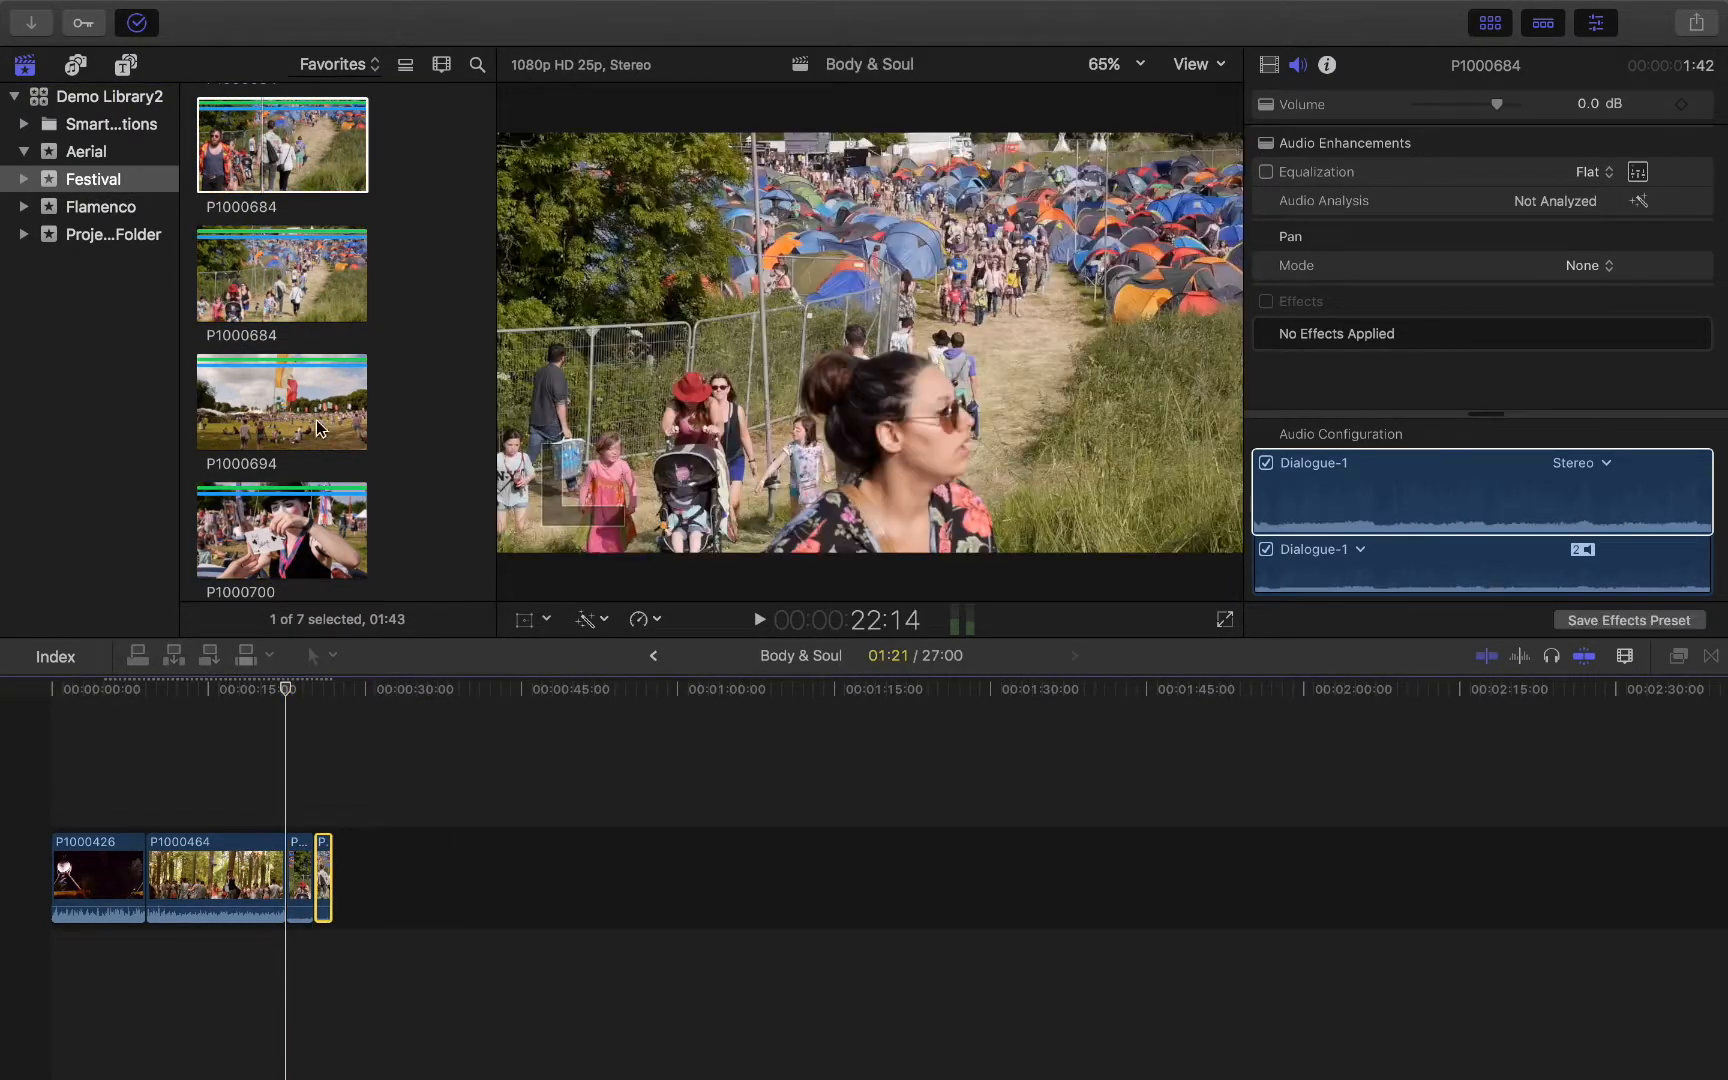
Step: Insert the P1000700 favorite between the two P1000684 clips and add the P1000694 favorite at the end of the timeline
left_click(313, 405)
left_click_drag(290, 545, 330, 862)
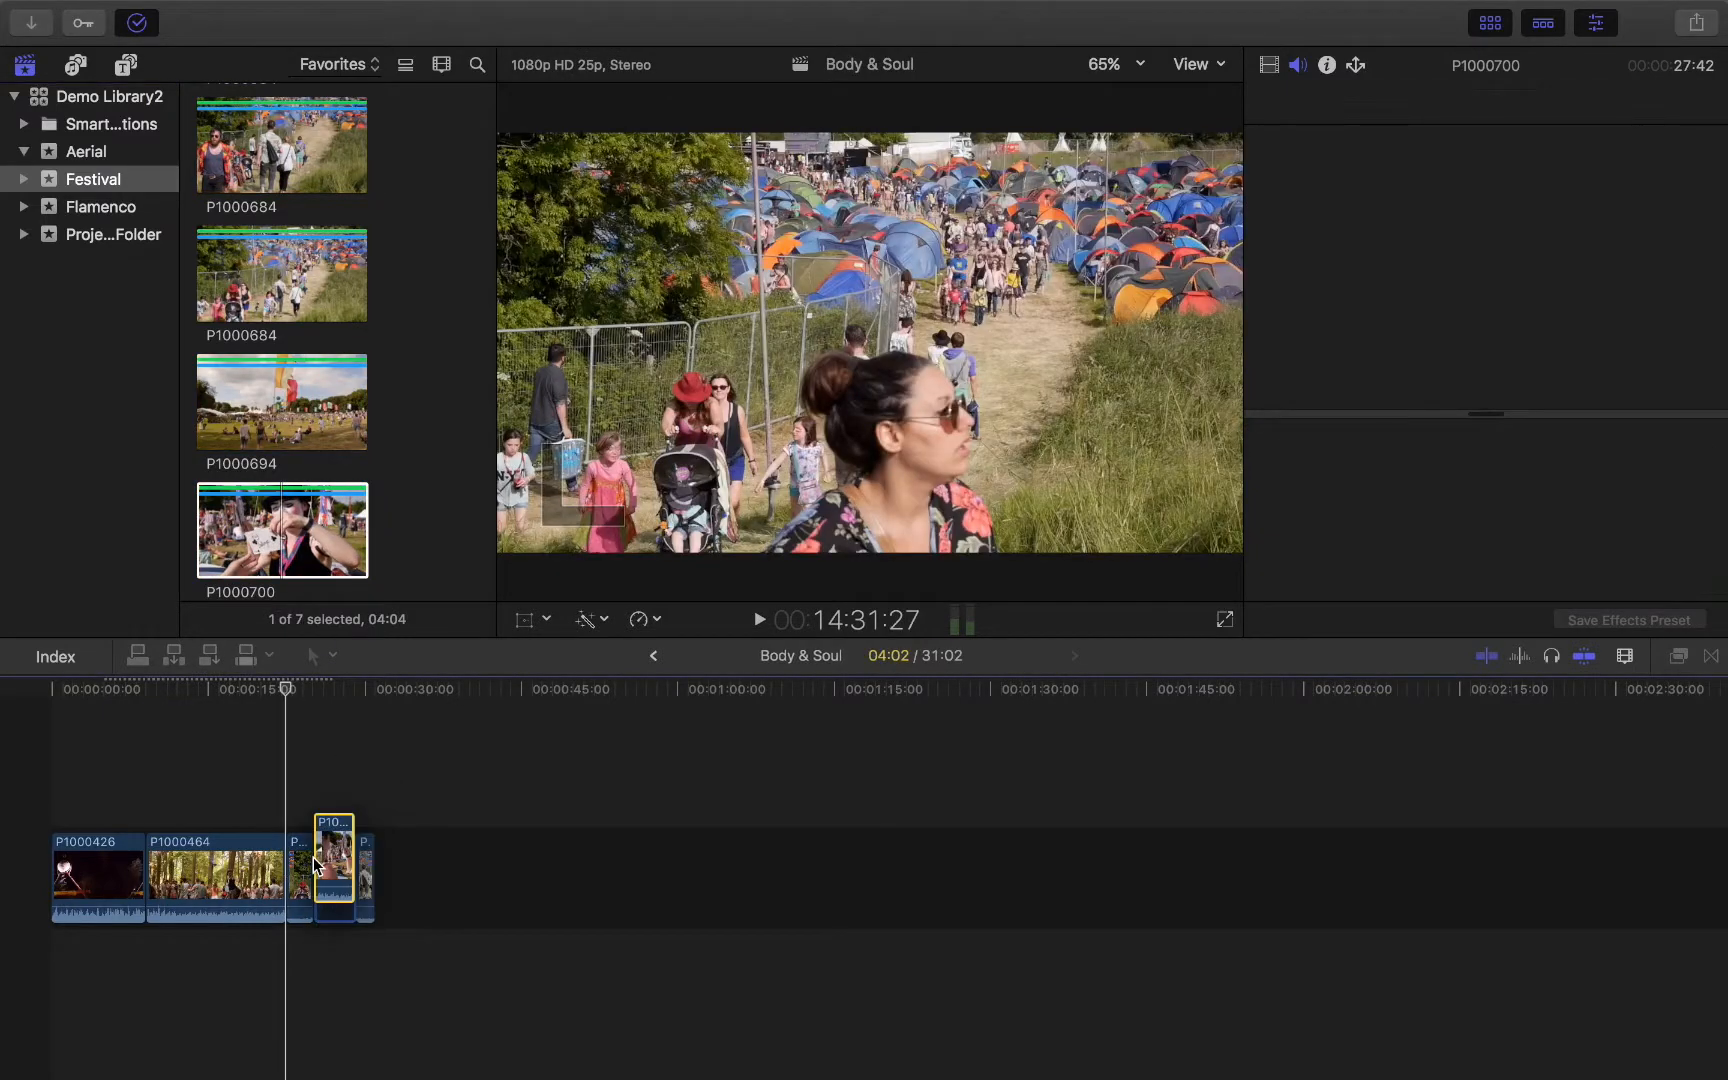
left_click(293, 530)
scroll(293, 535, "down", 1)
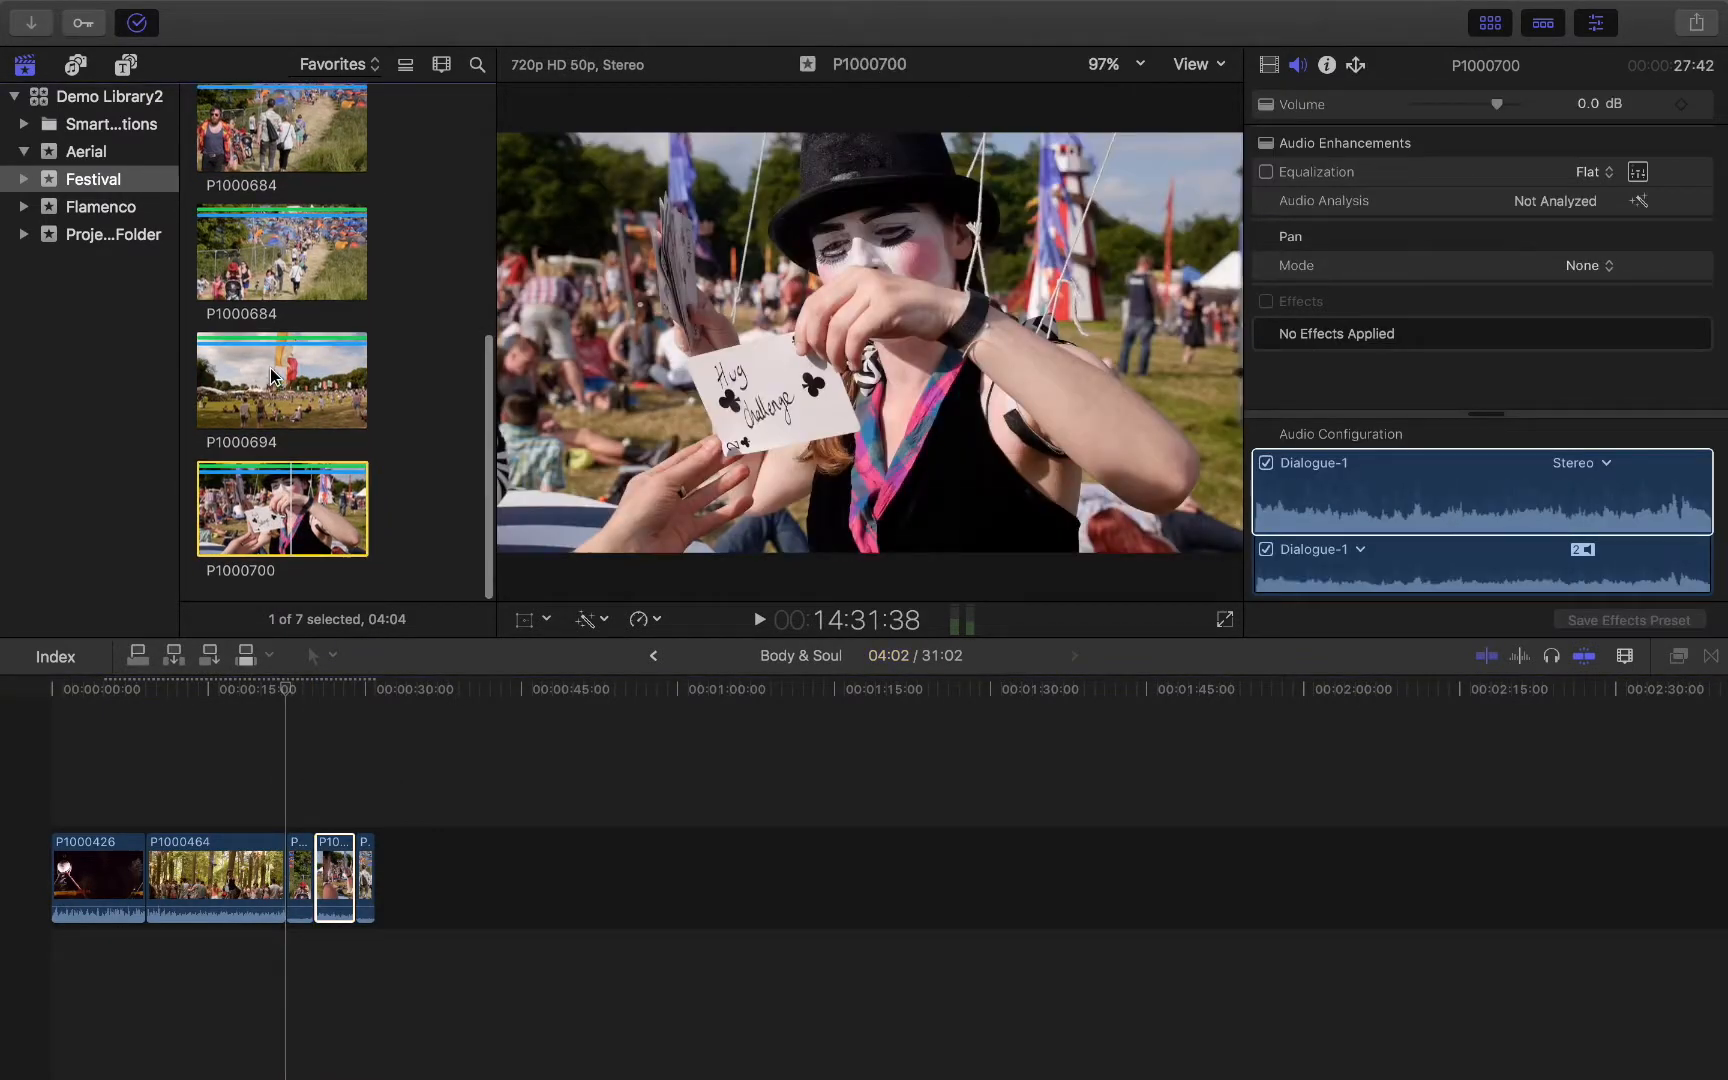
left_click_drag(271, 375, 430, 875)
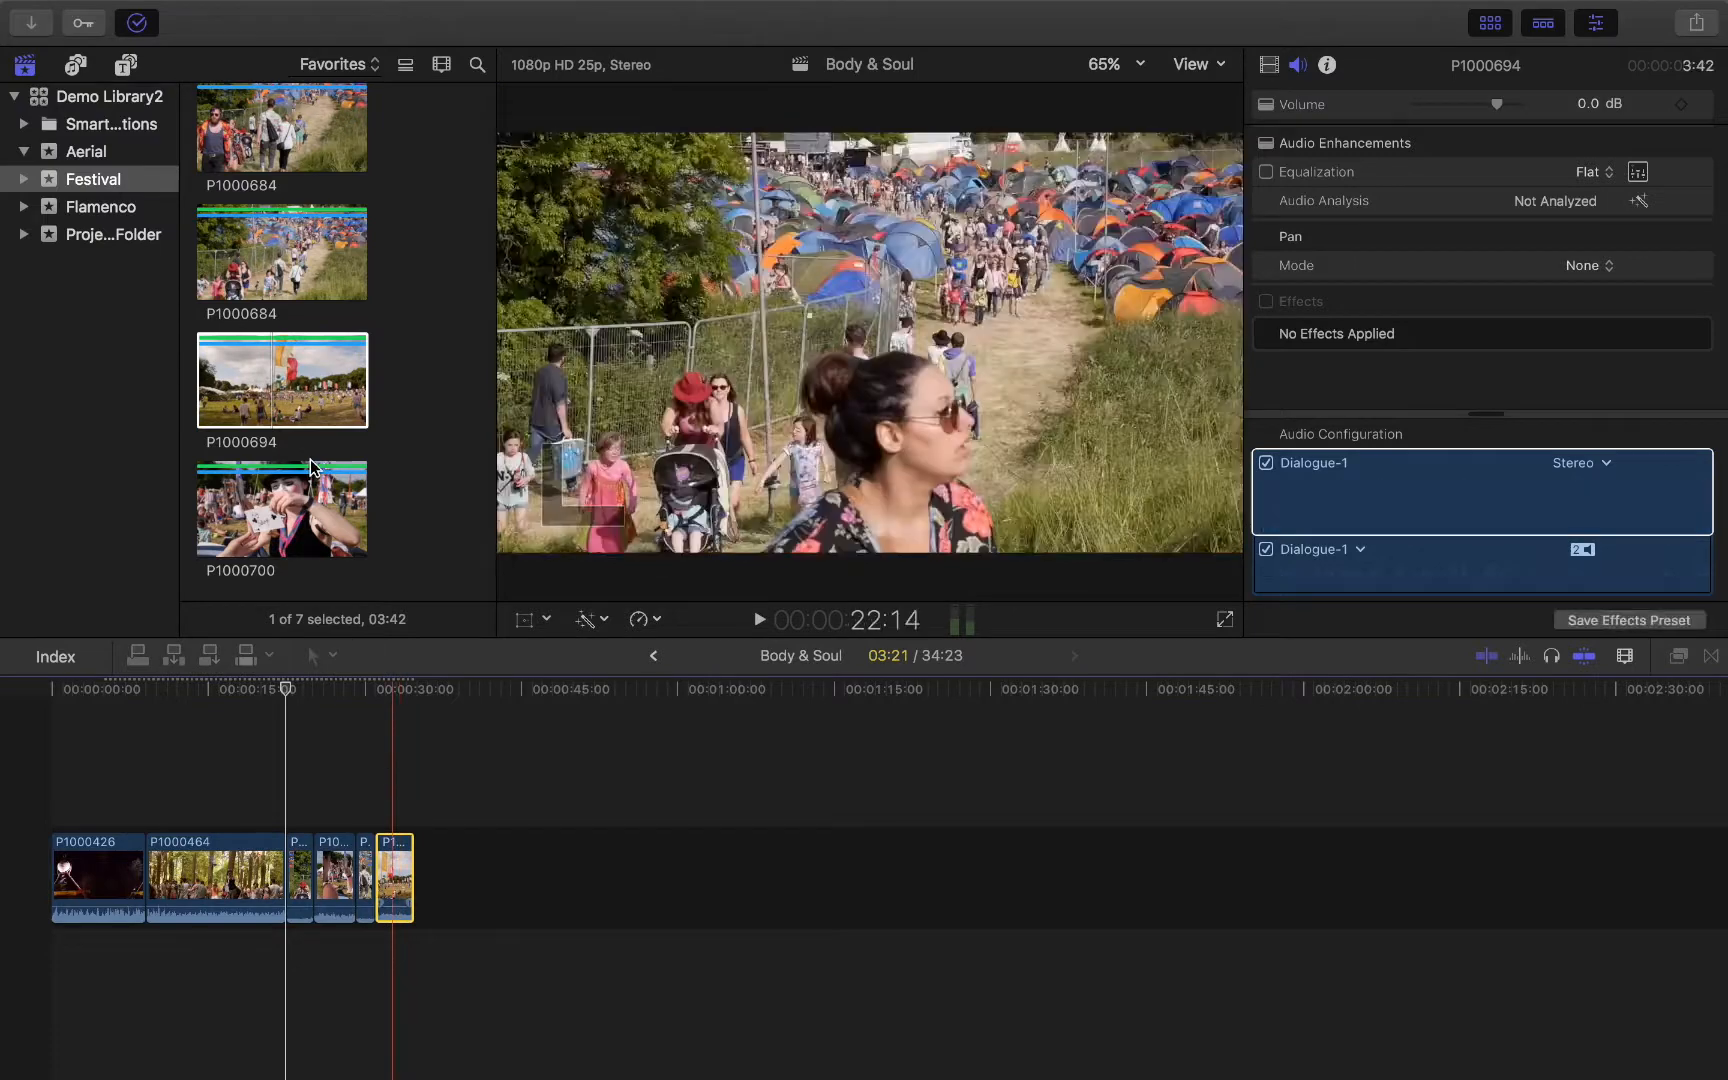
Step: Switch the browser filter back to All Clips and return to the start of the clip list
left_click(301, 385)
left_click(372, 64)
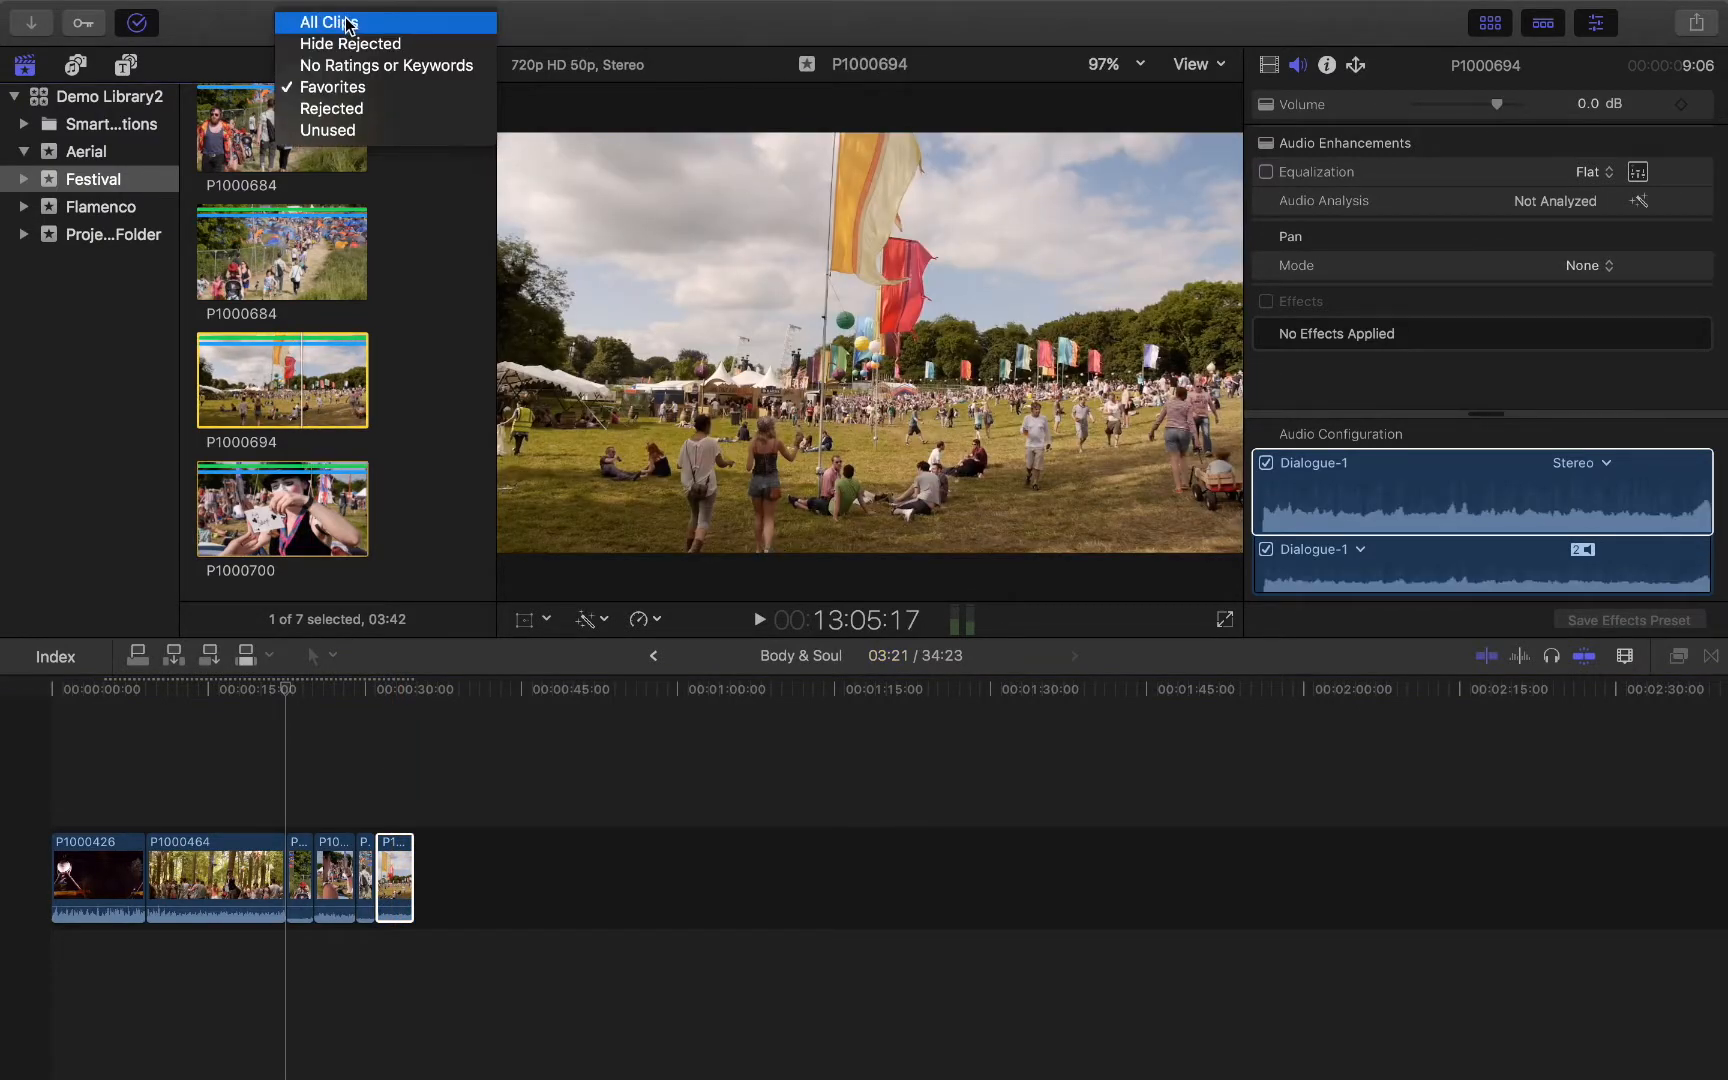
left_click(347, 23)
scroll(270, 265, "up", 5)
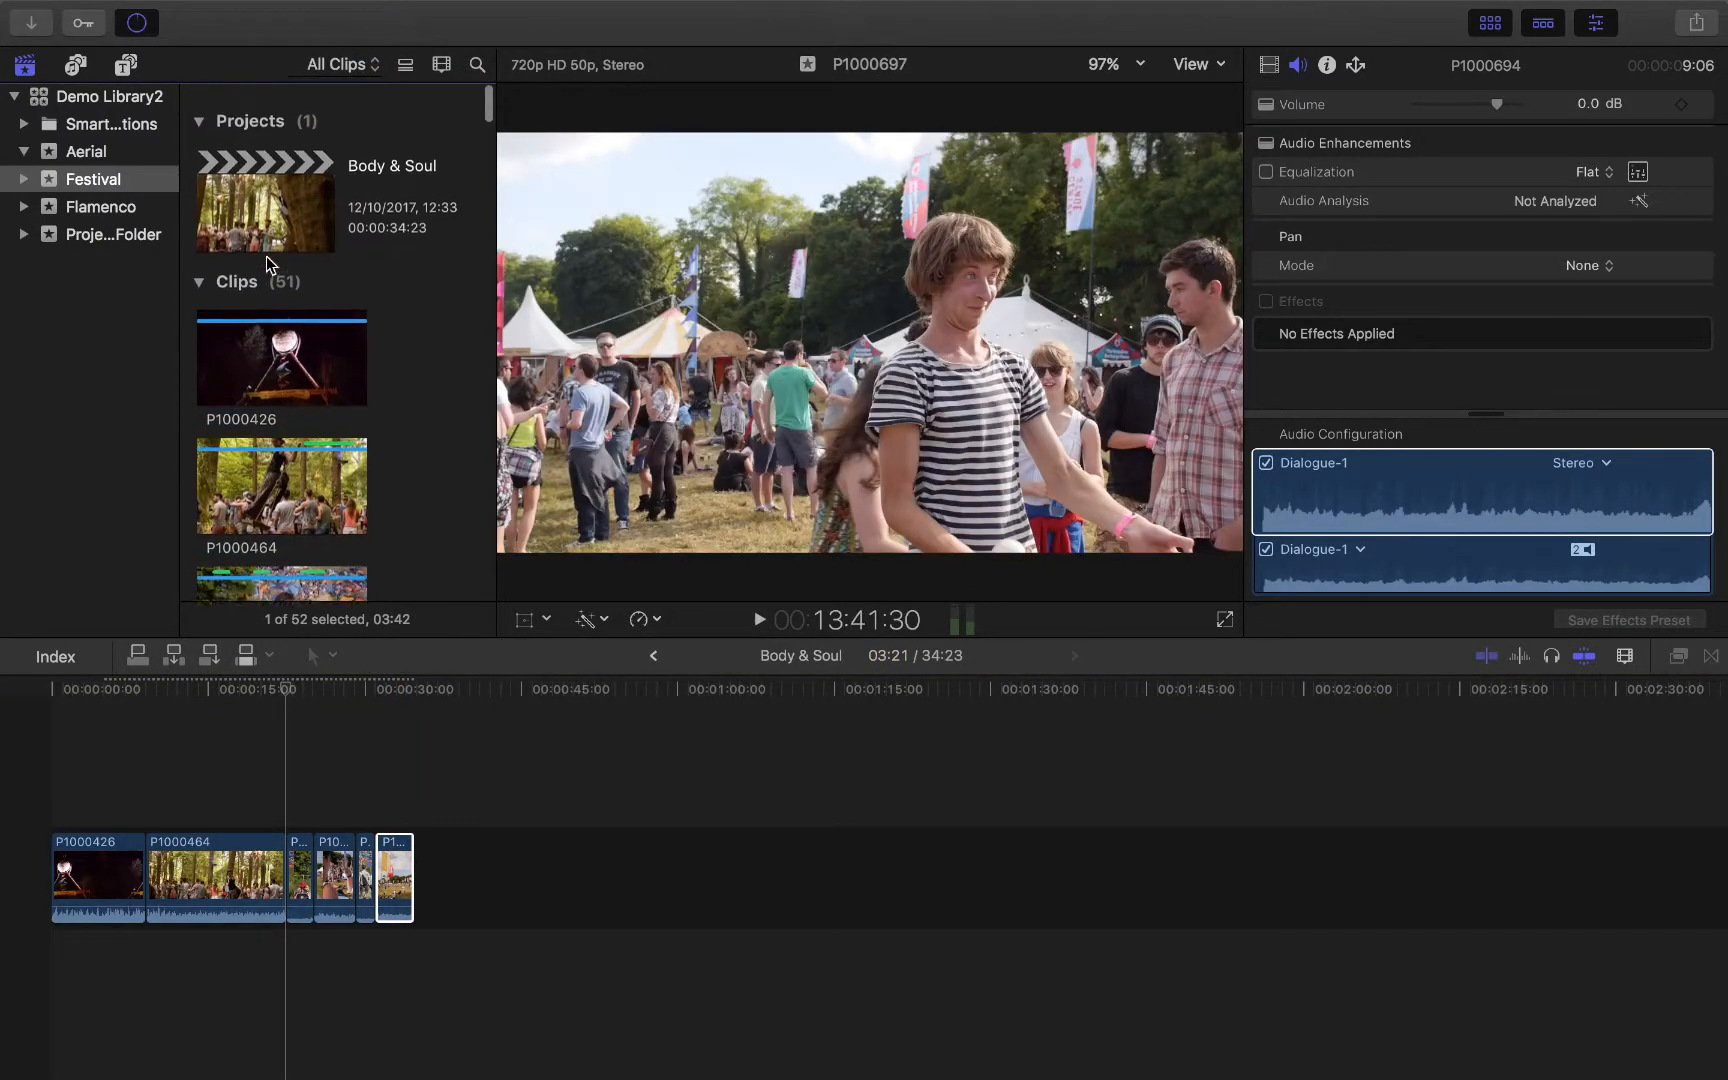
Step: Mark a range of about 01:41 in the middle of browser clip P1000426 and append it to the timeline
left_click(272, 378)
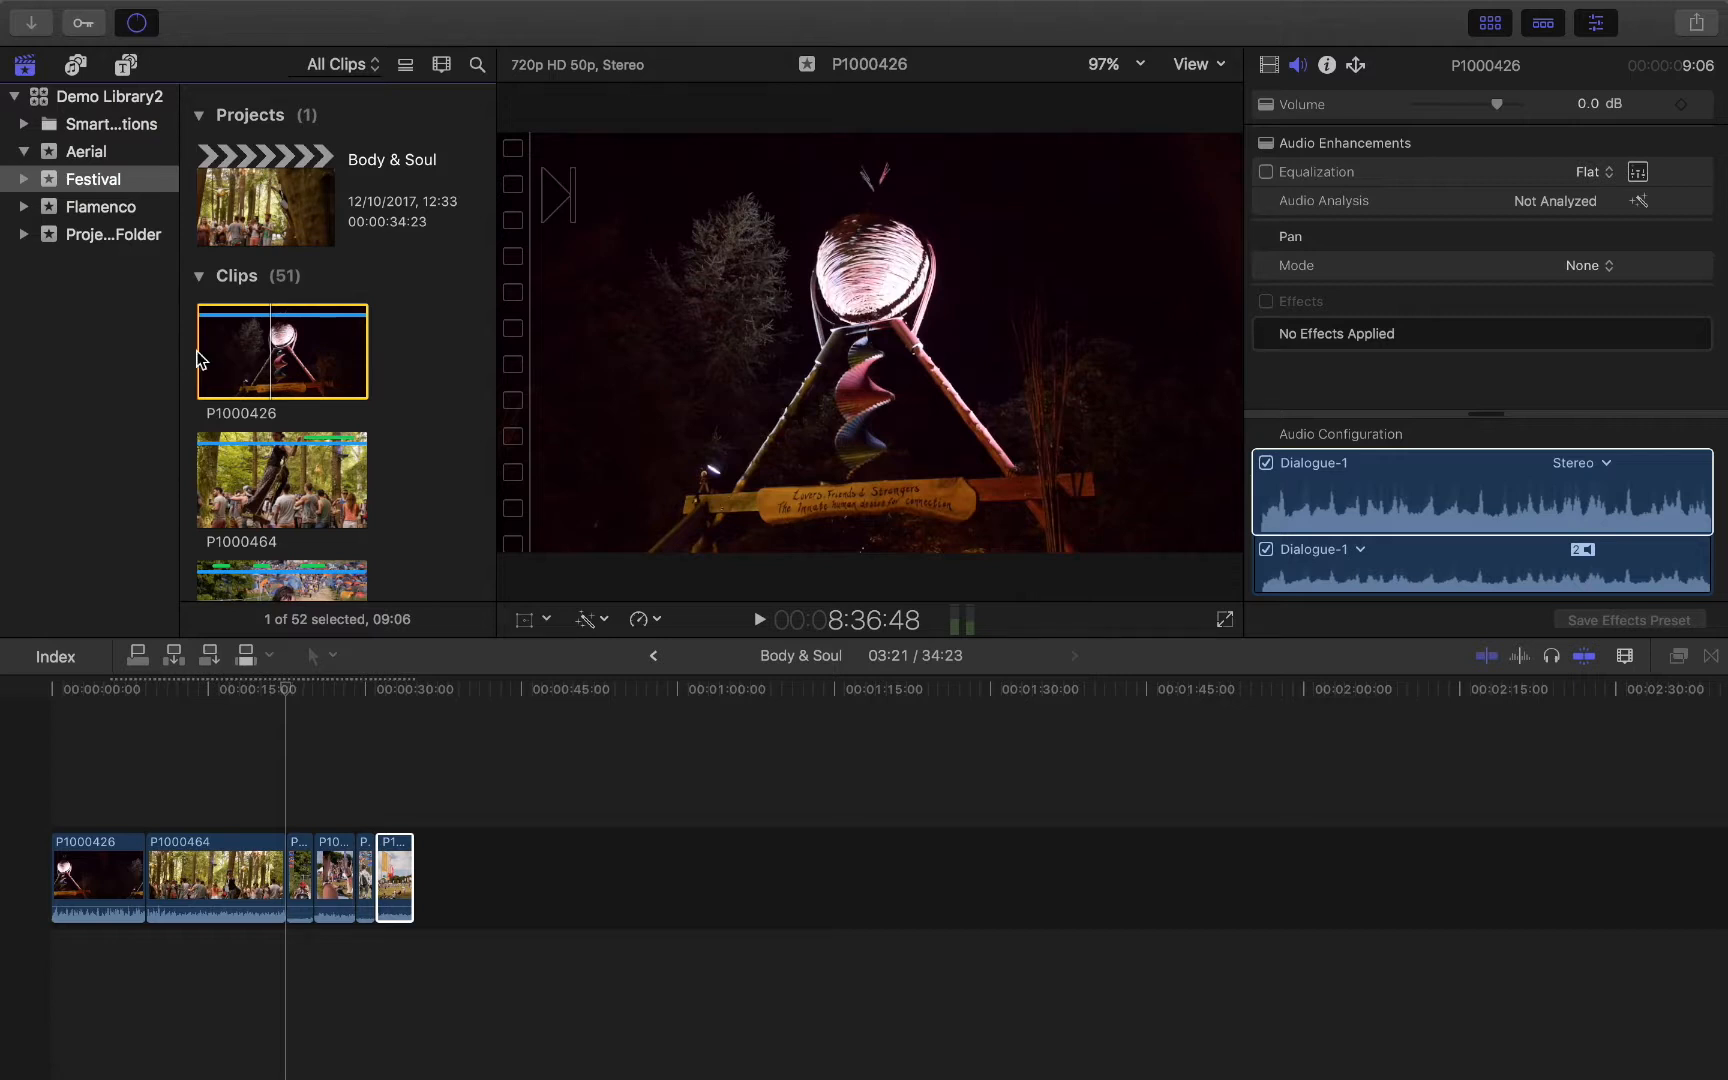
left_click_drag(198, 360, 242, 364)
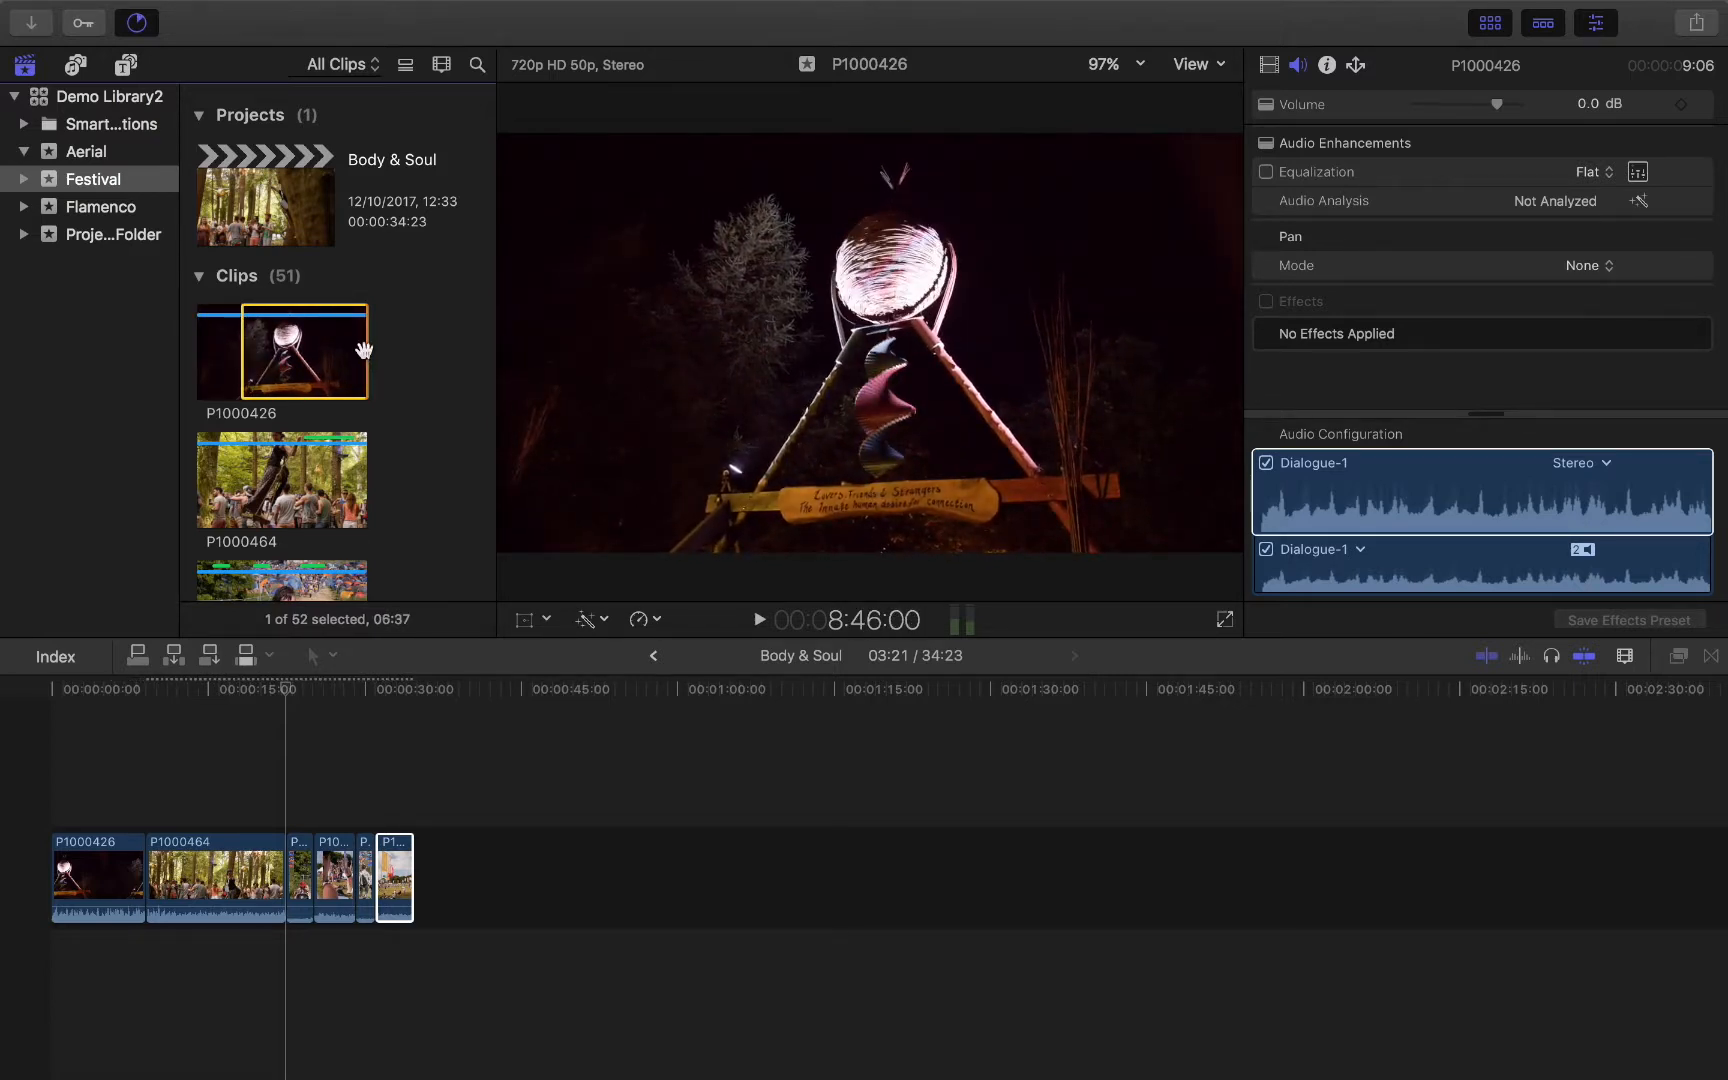
left_click_drag(367, 350, 254, 352)
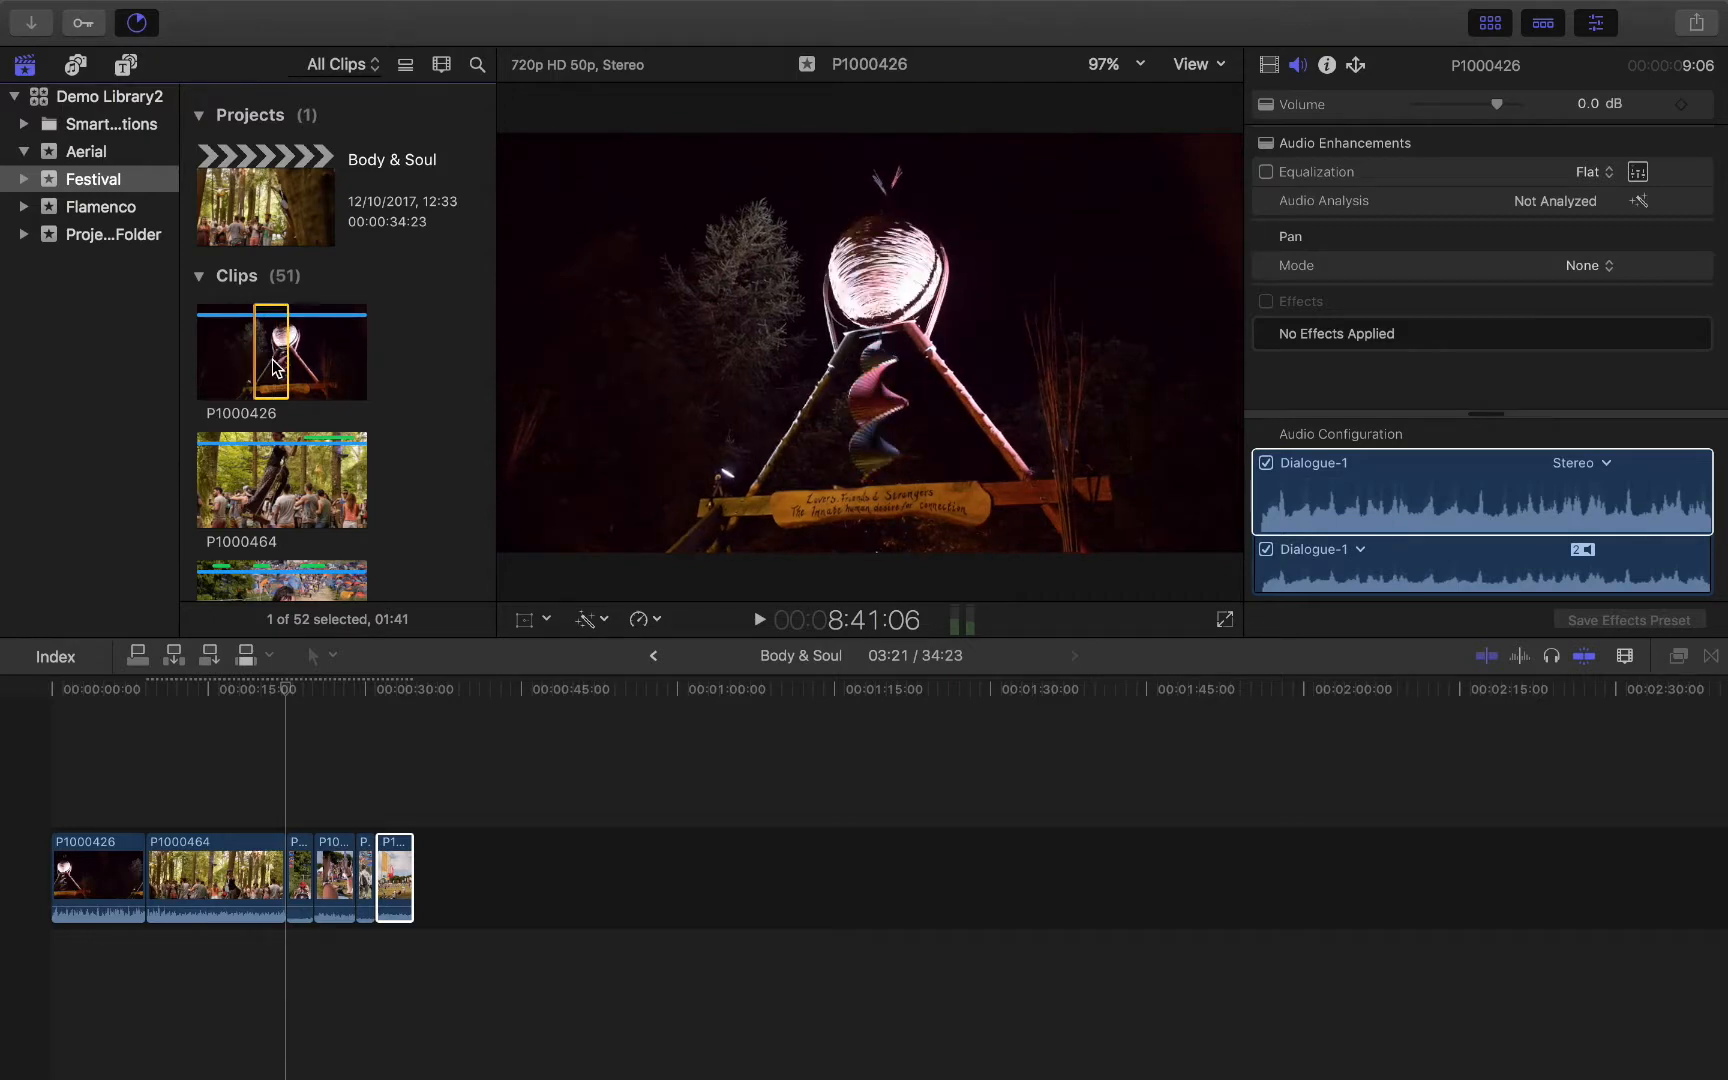
key("e")
Step: Mark a range of about 03:35 at the end of browser clip P1000716 and append it to the timeline
left_click(286, 488)
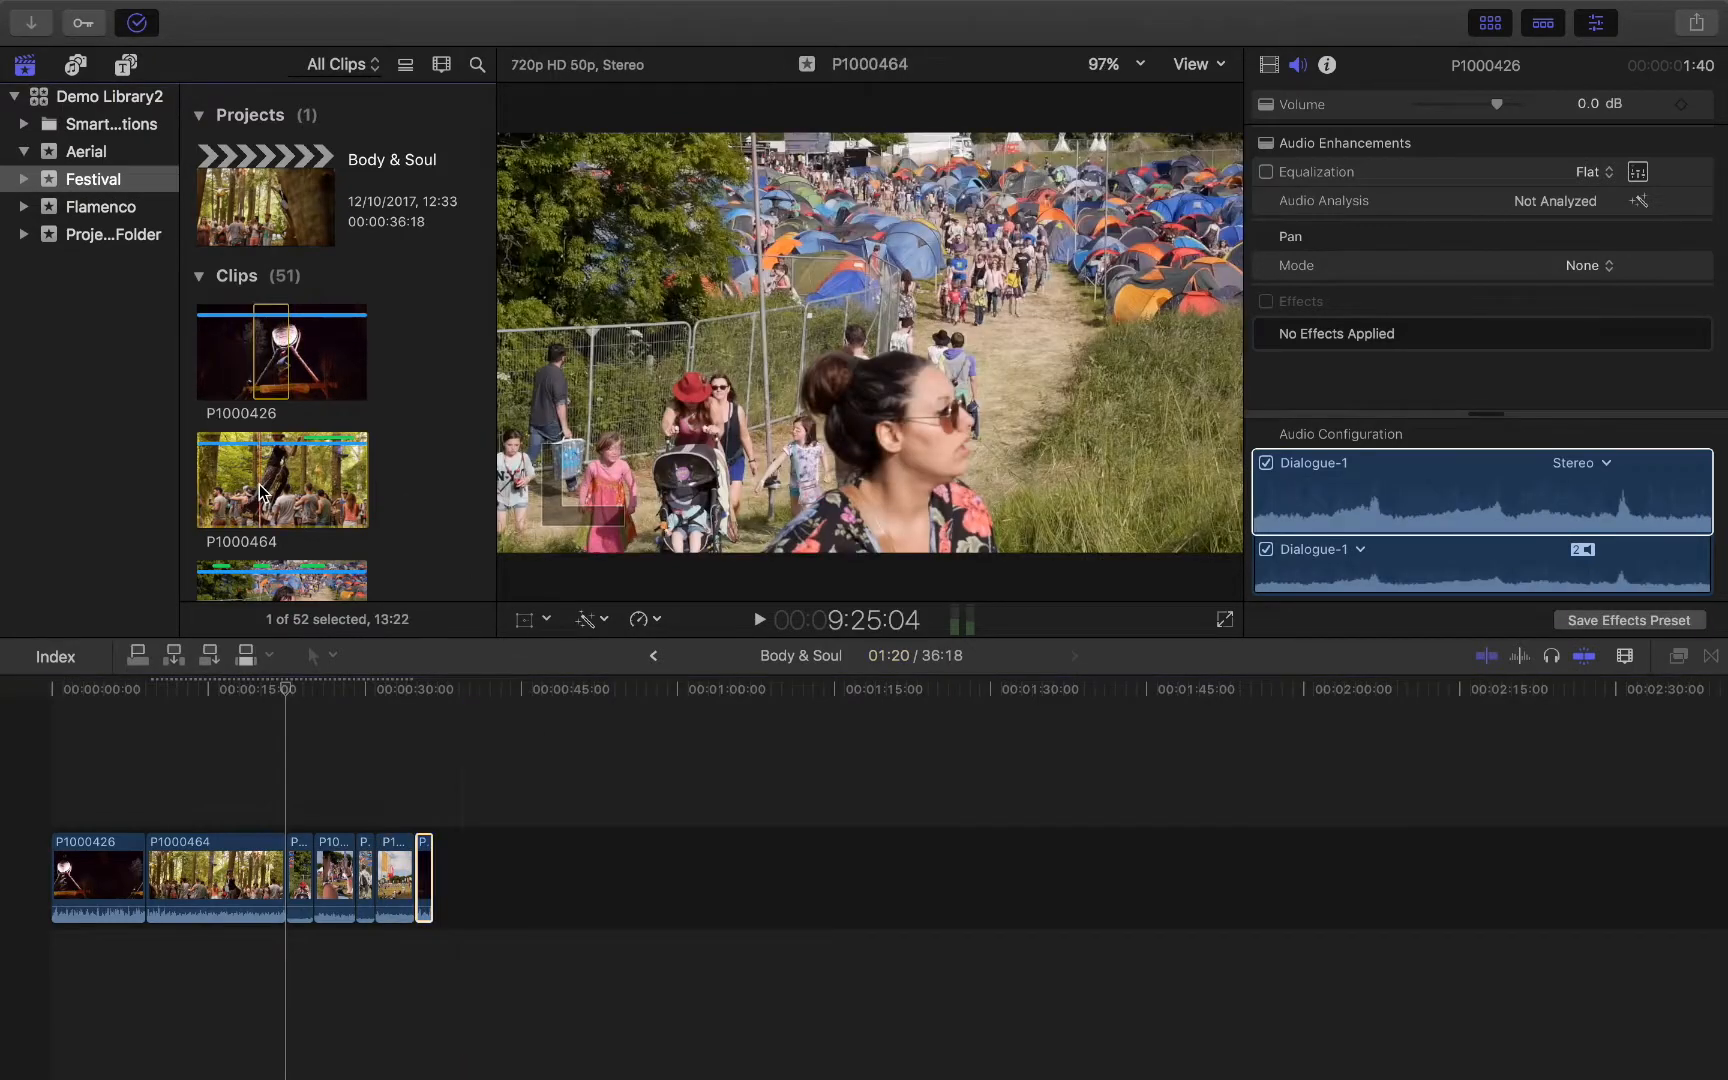
scroll(289, 490, "down", 5)
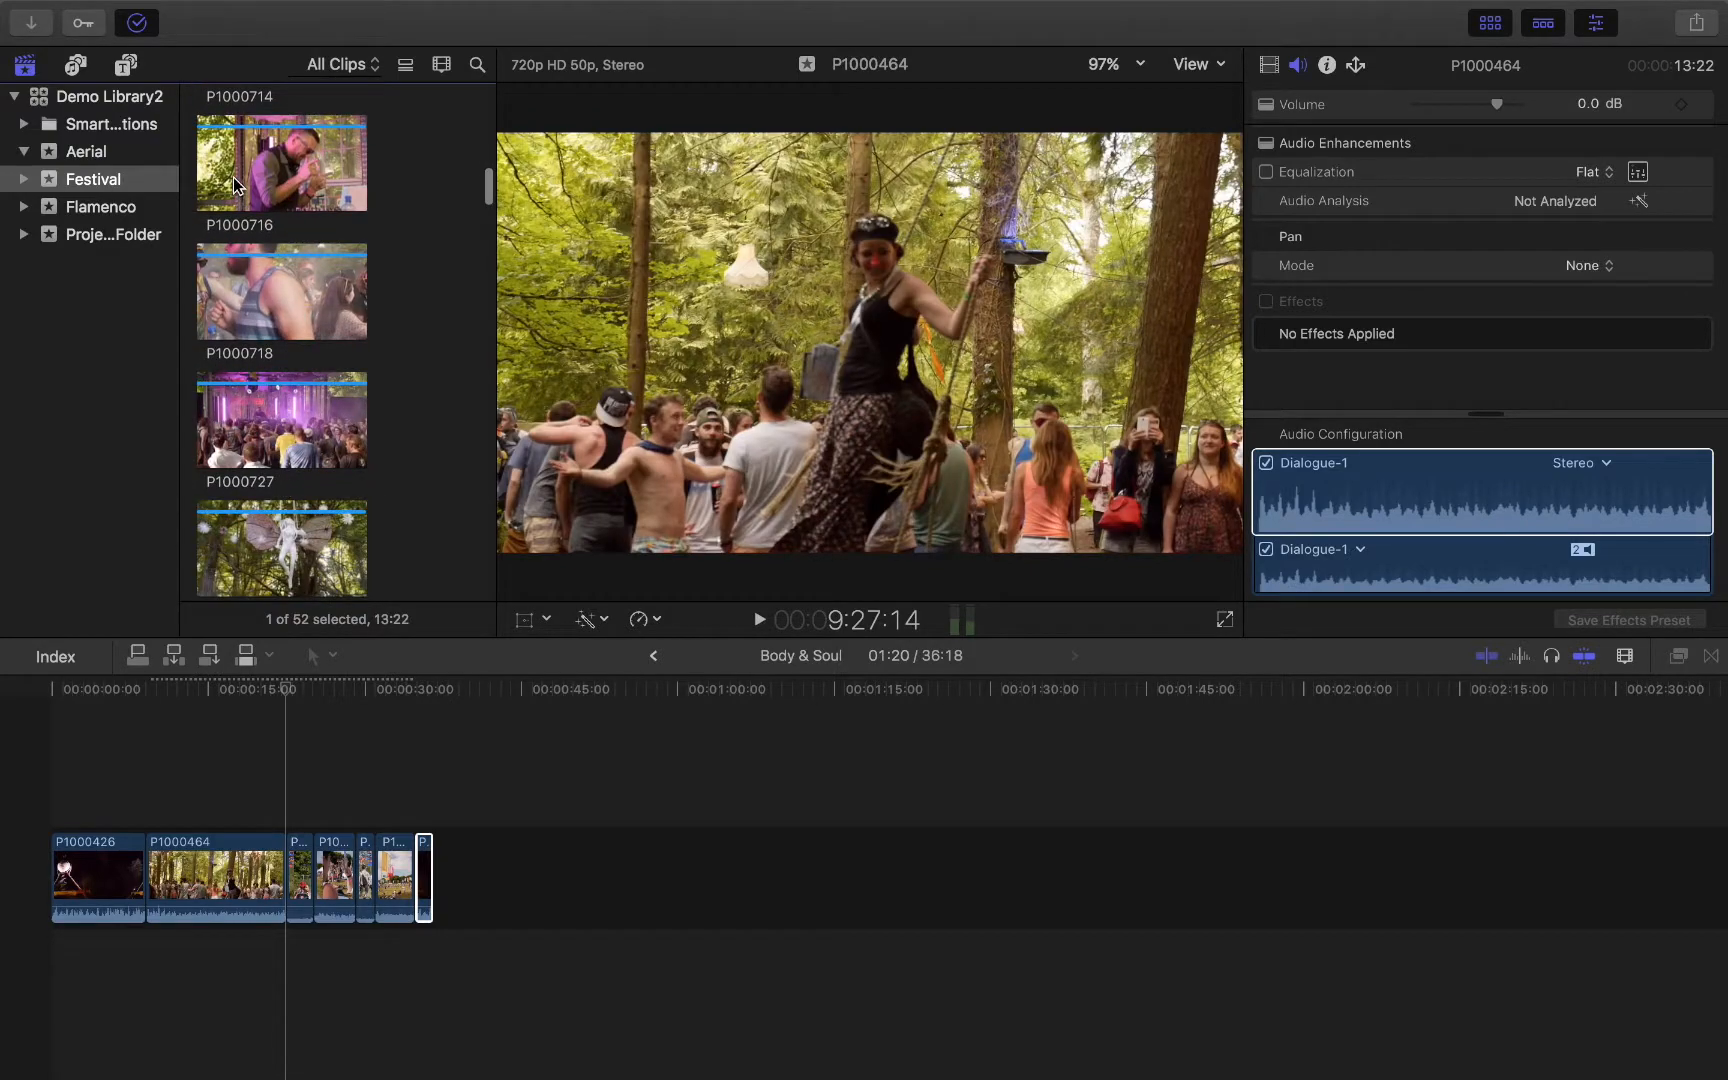
left_click(235, 185)
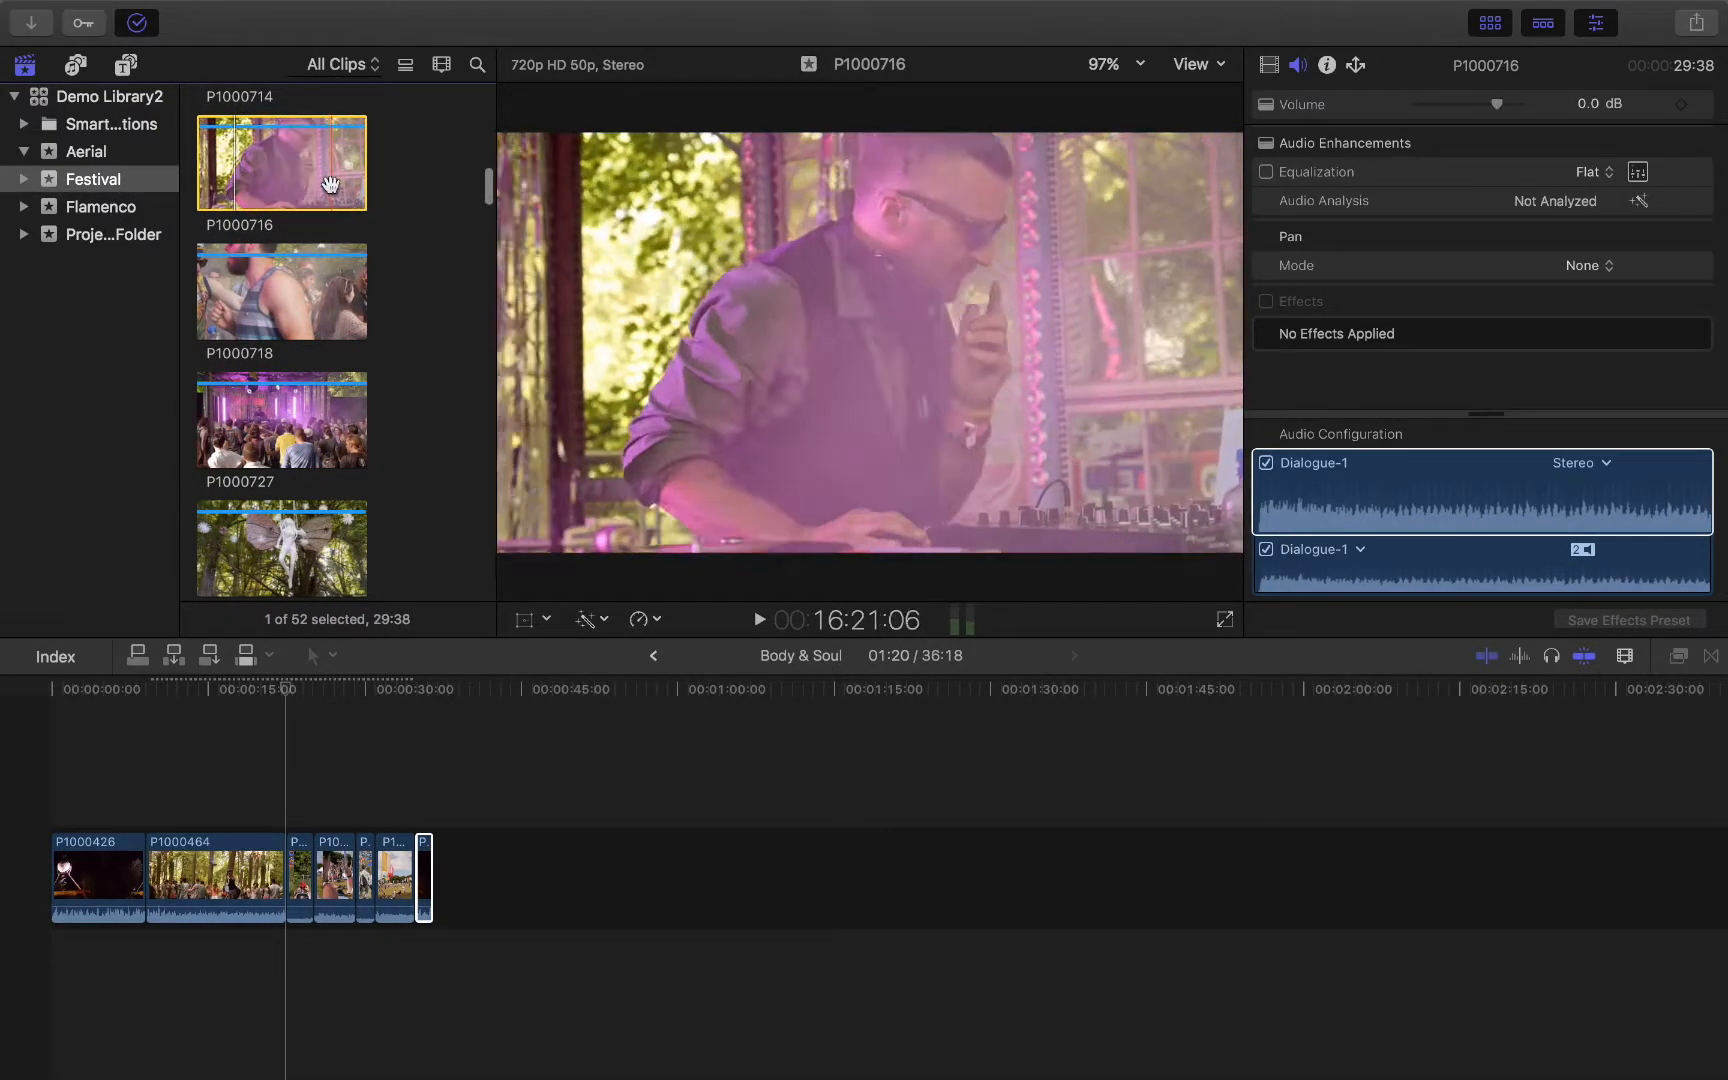
key("i")
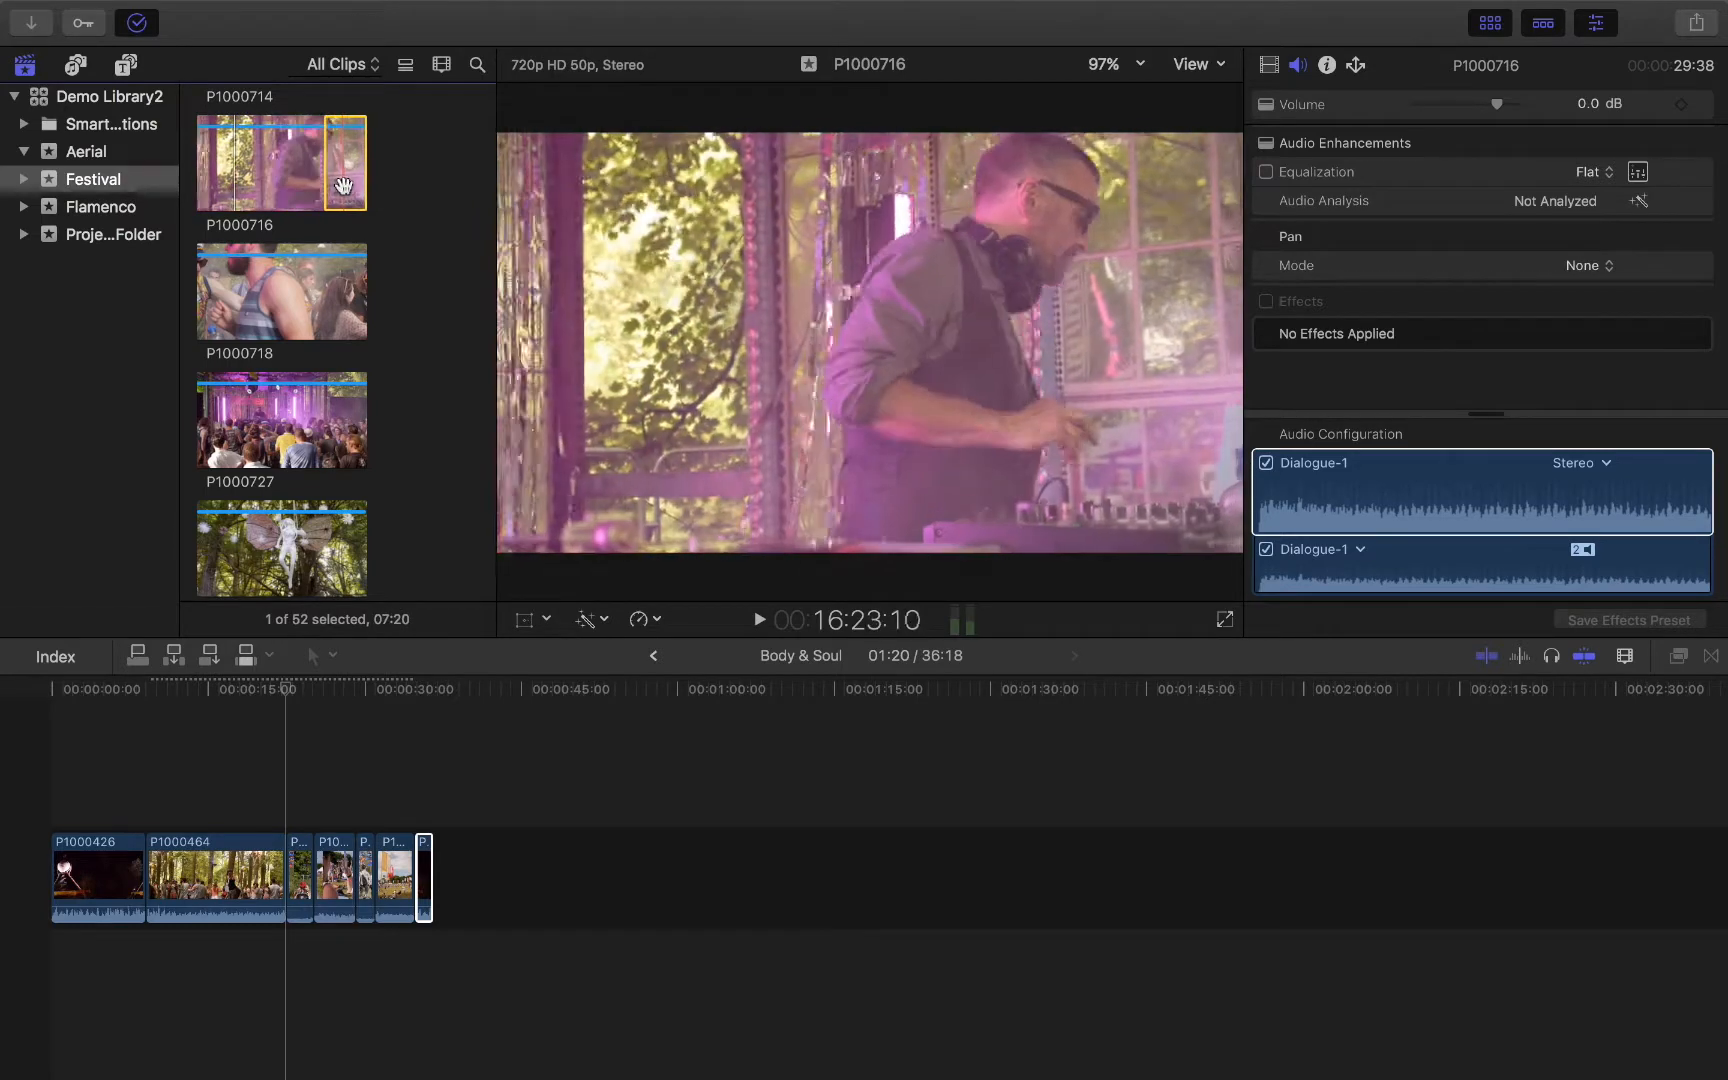
key("i")
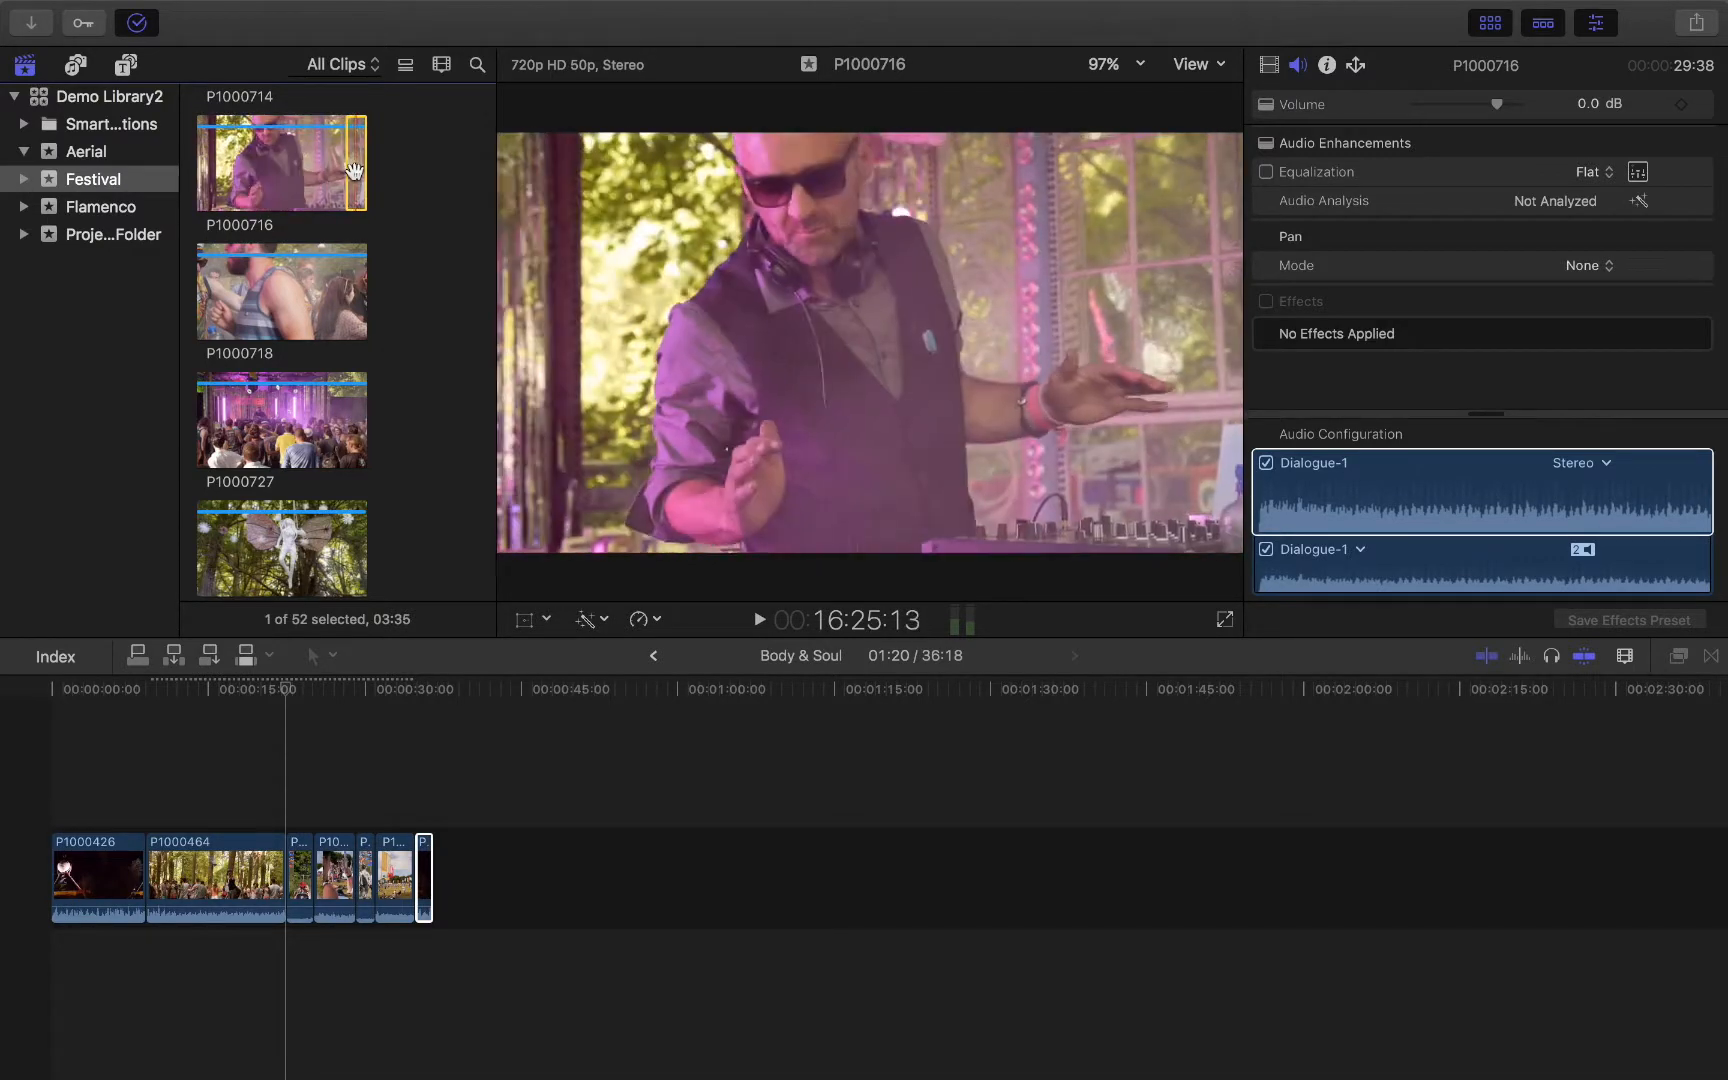
left_click_drag(355, 175, 465, 793)
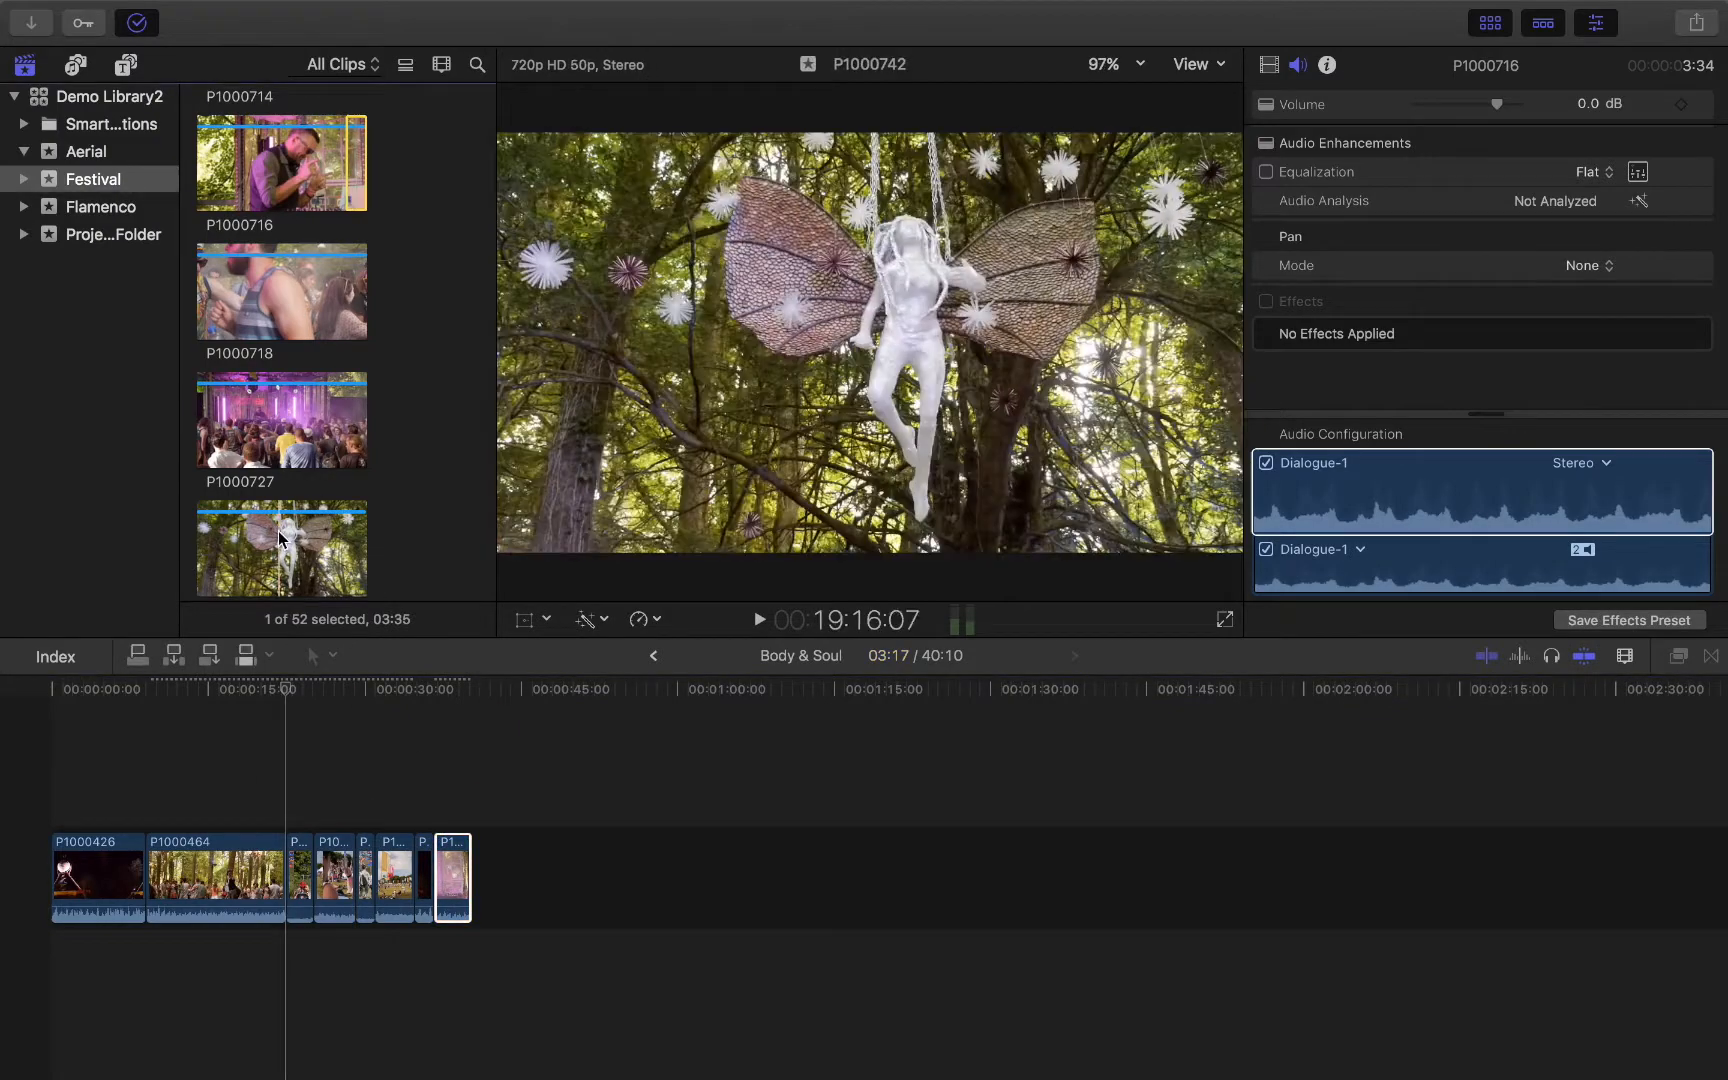
Step: Append a six-second range of P1000742 to the timeline and insert a range of about 01:34 from P1000727 just before it
left_click(256, 538)
left_click_drag(246, 538, 482, 800)
left_click(258, 430)
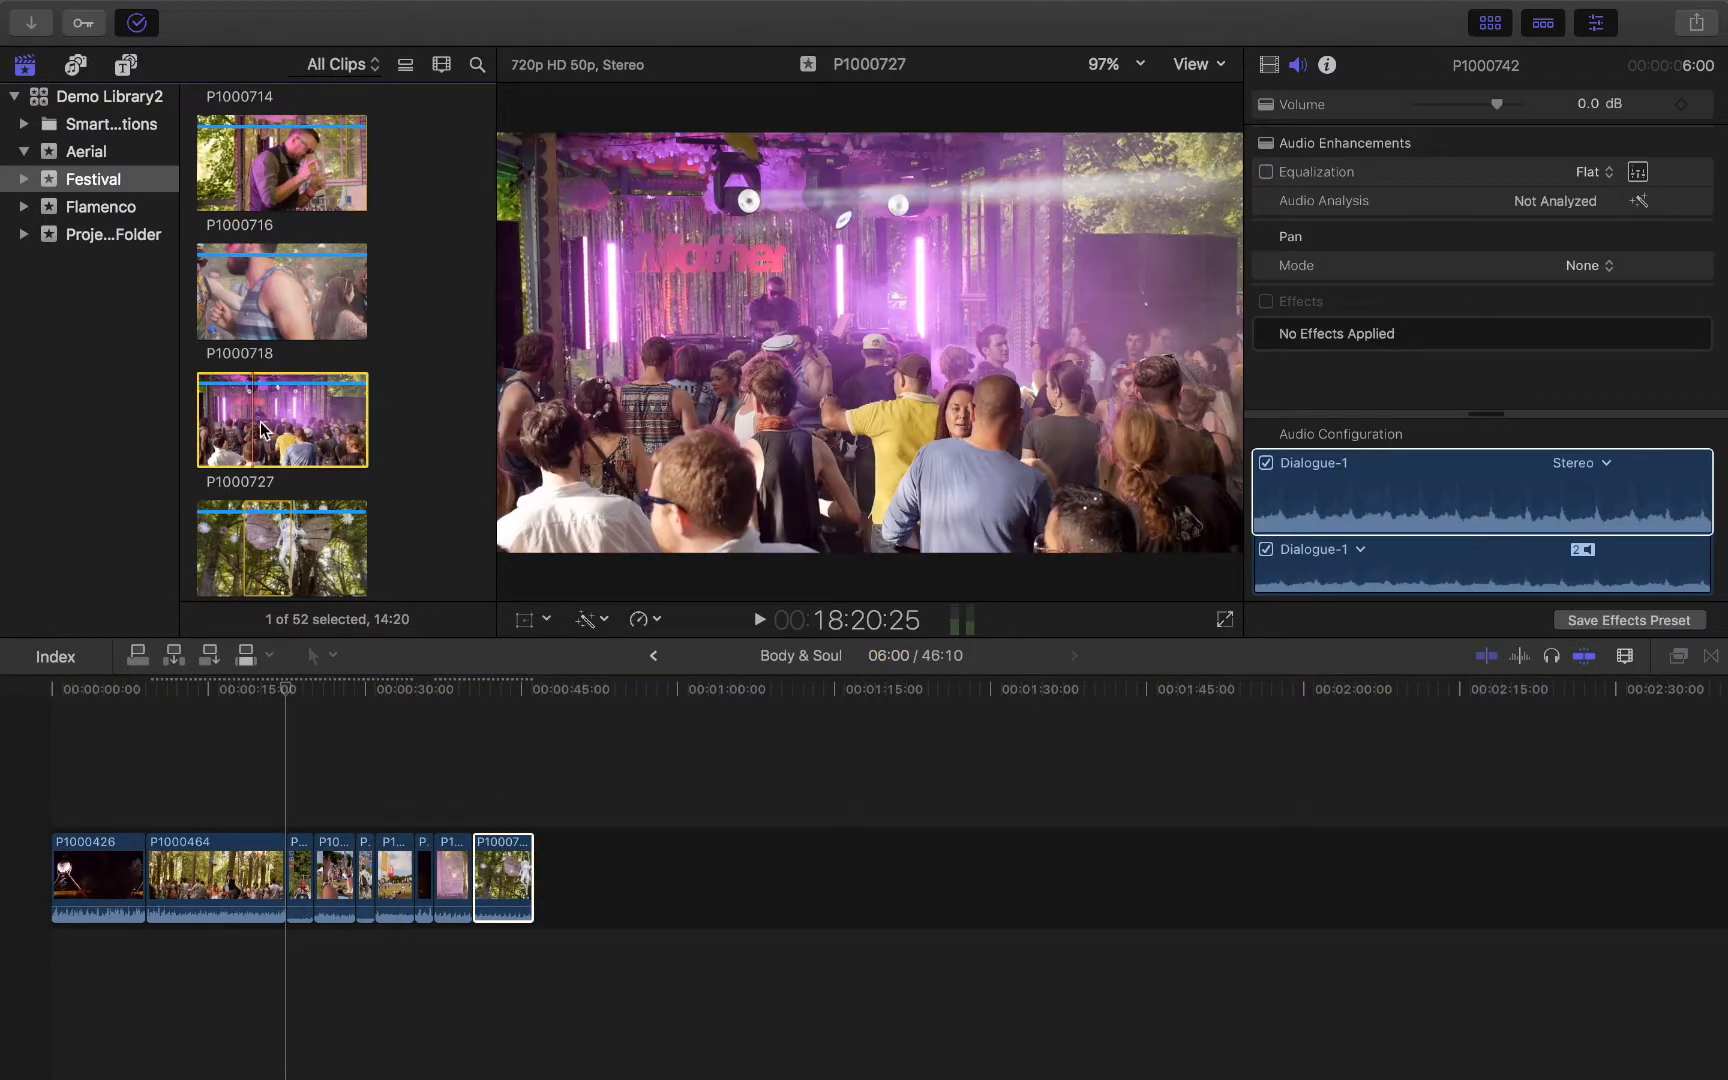
left_click_drag(297, 430, 465, 880)
left_click(450, 802)
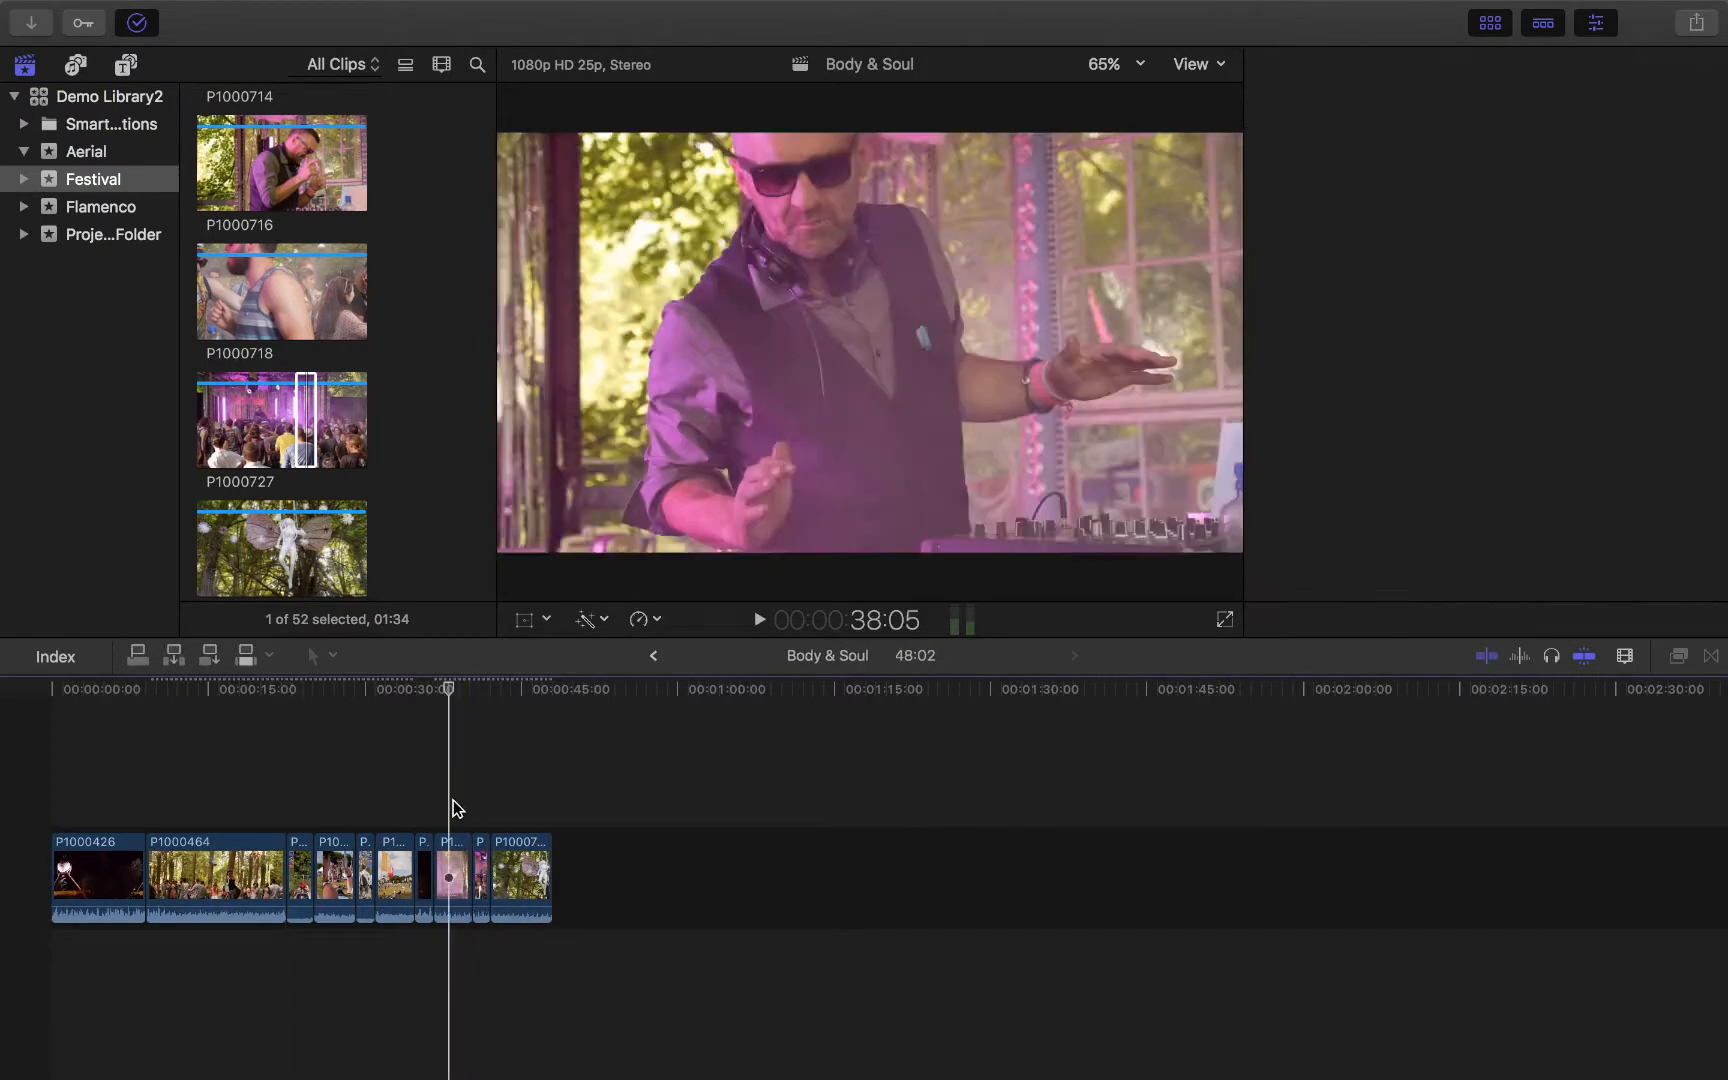
left_click(477, 801)
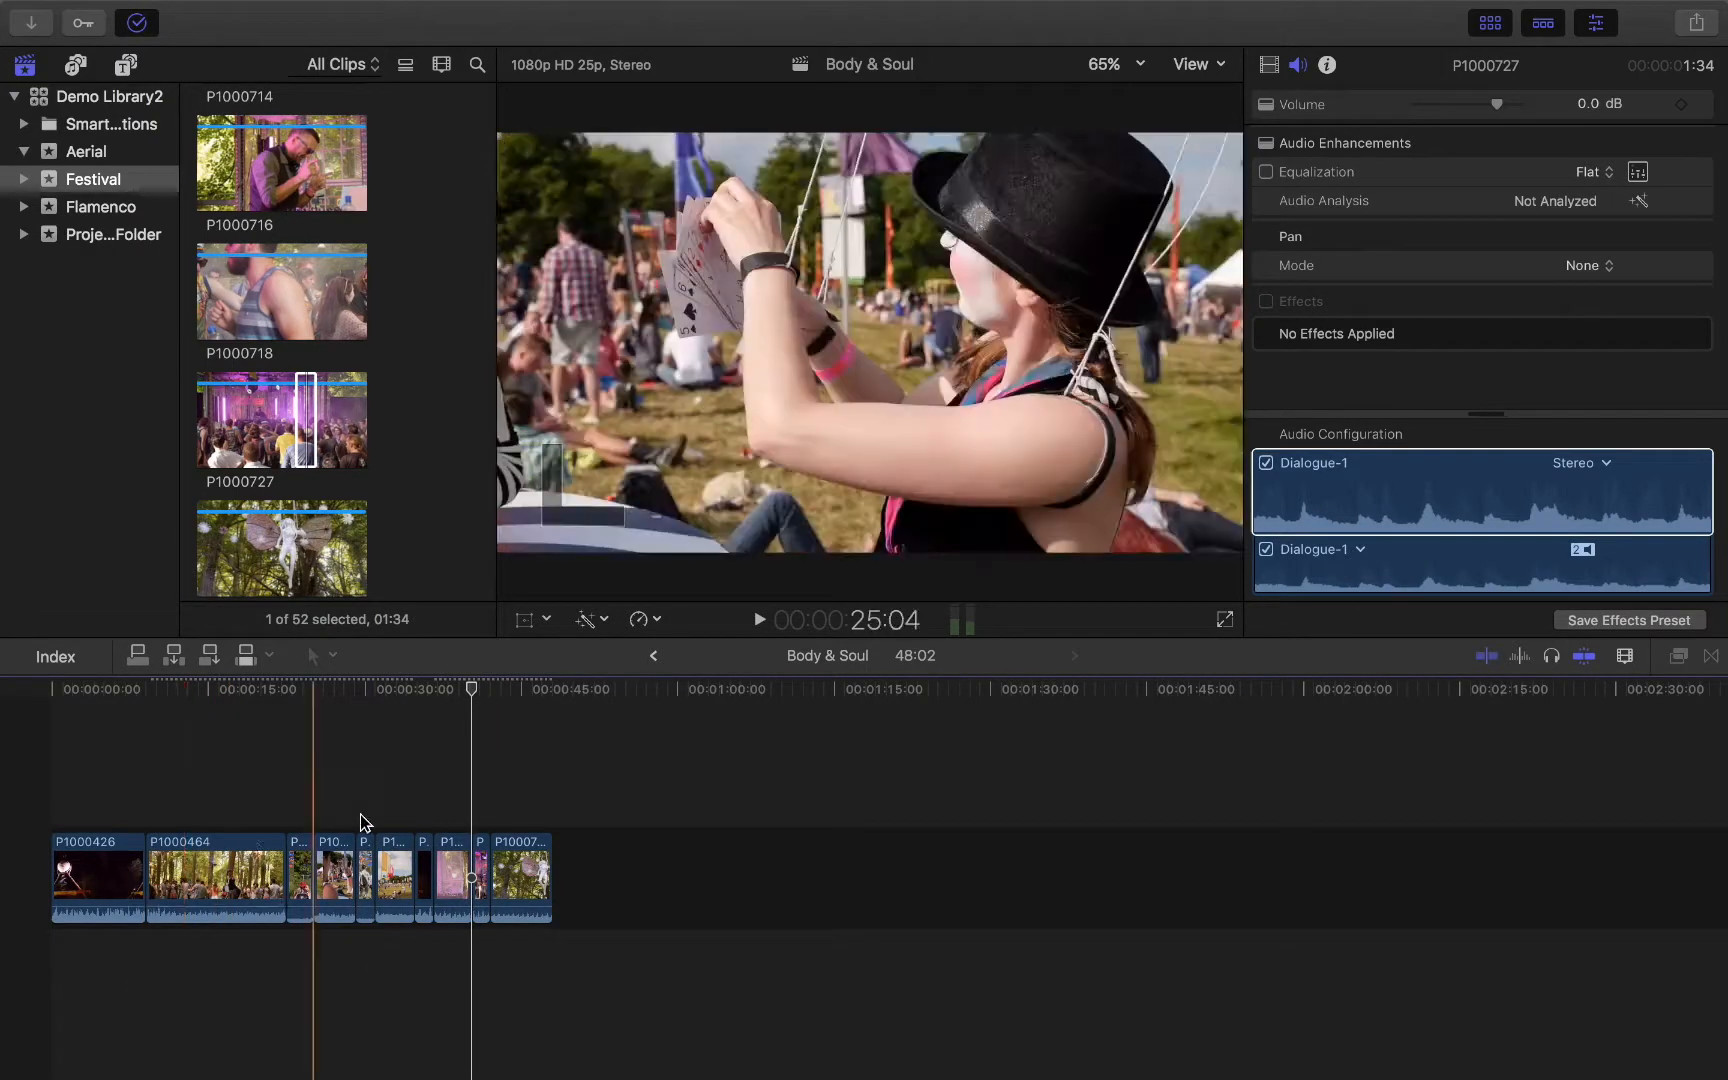
Step: Select the juggler clip P1000697 in the browser and try to mark a short range near its start
scroll(285, 471, "down", 4)
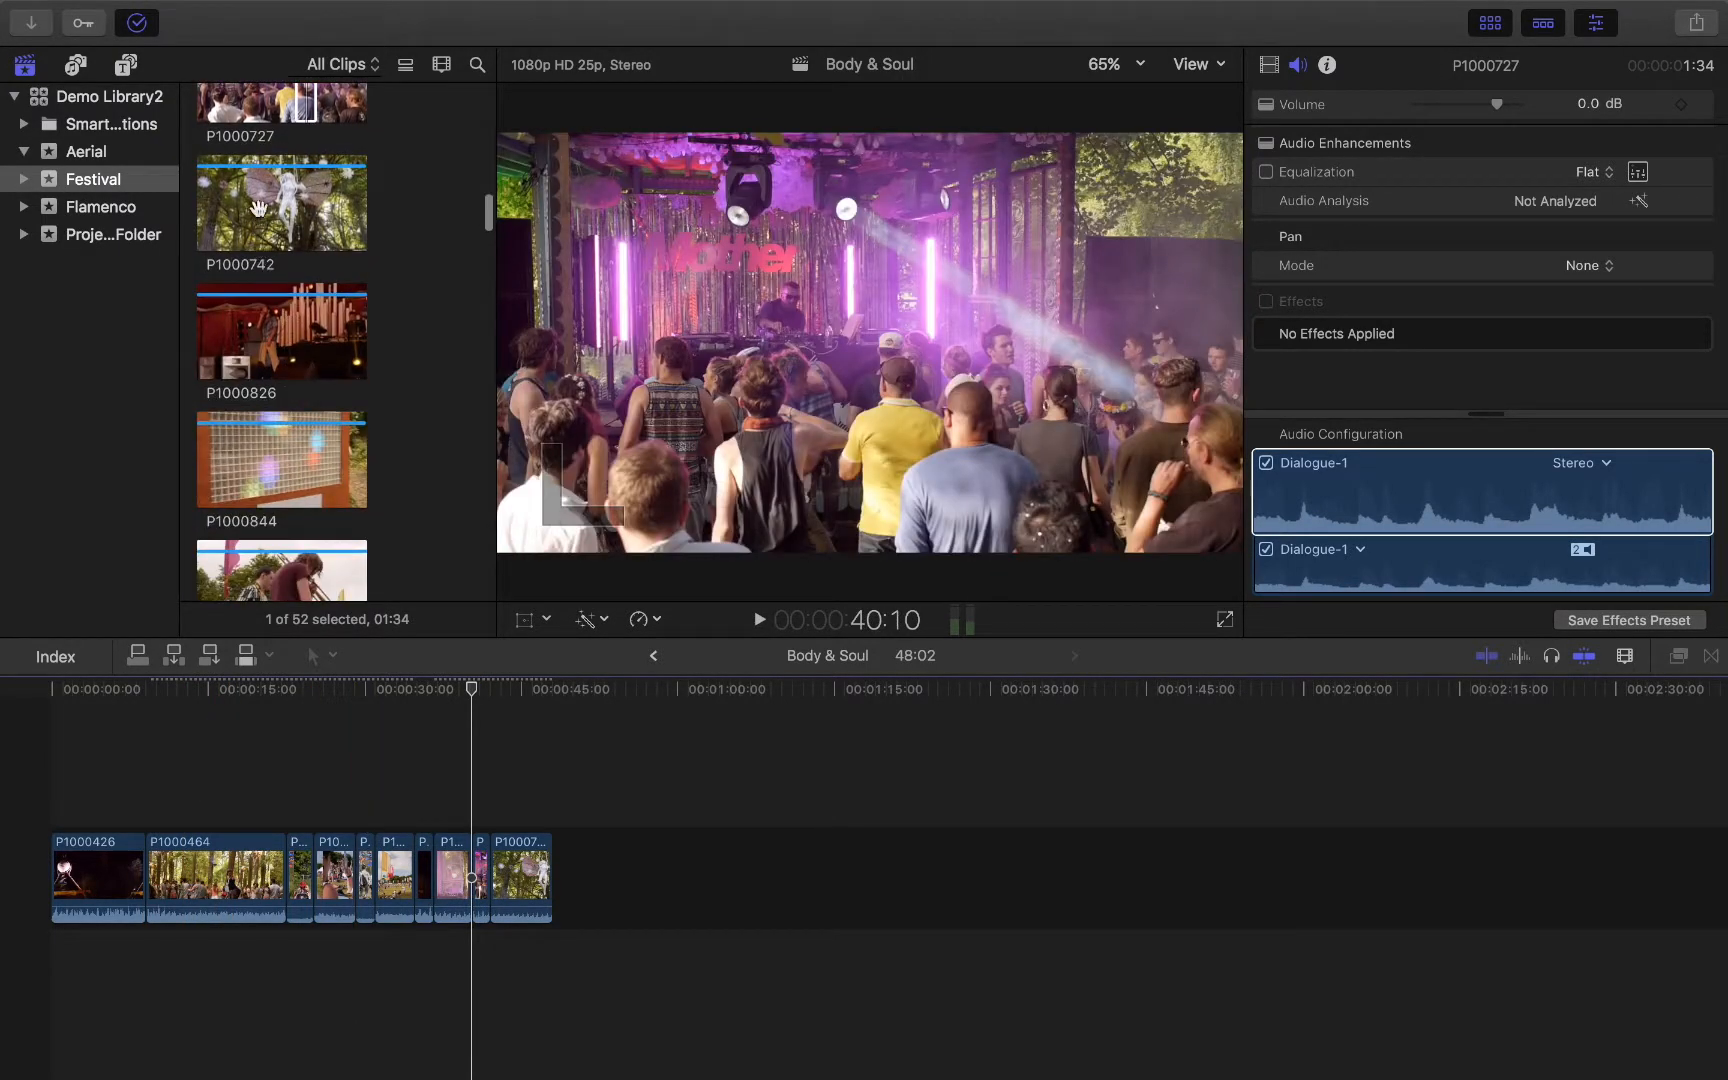
left_click(259, 208)
scroll(259, 208, "up", 10)
scroll(259, 208, "up", 2)
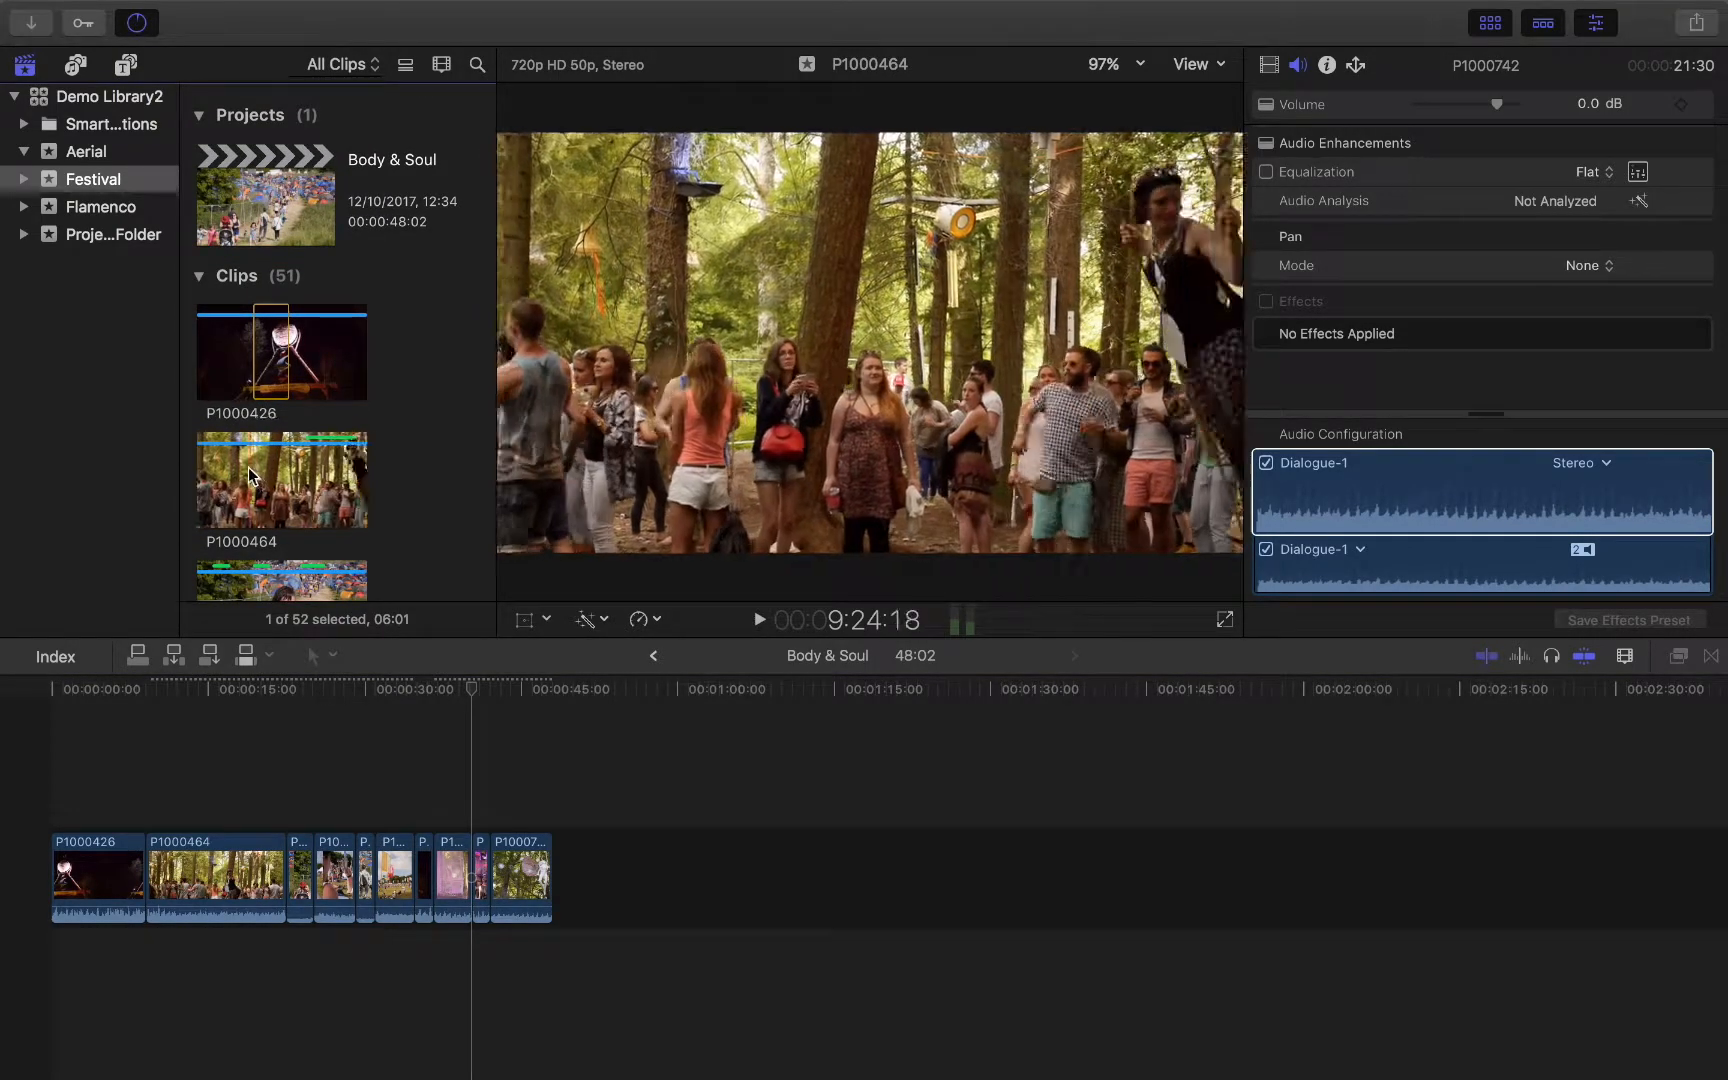
scroll(270, 472, "down", 8)
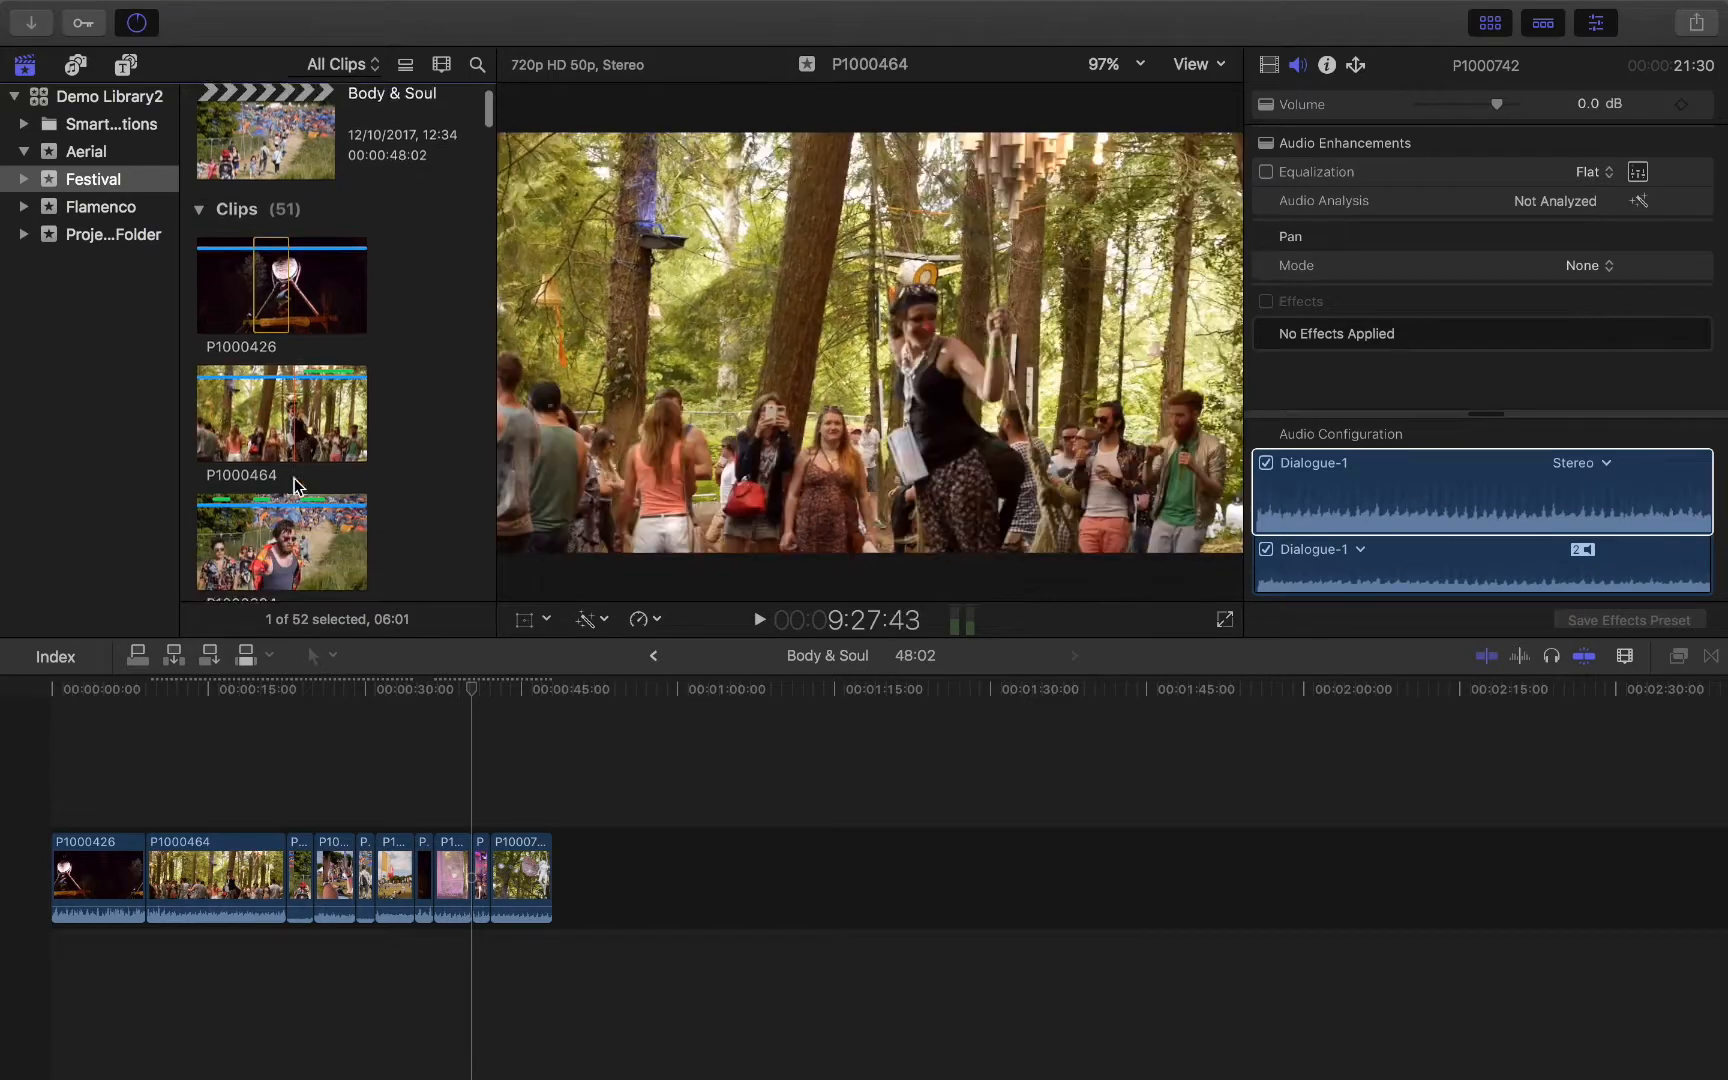
left_click(309, 432)
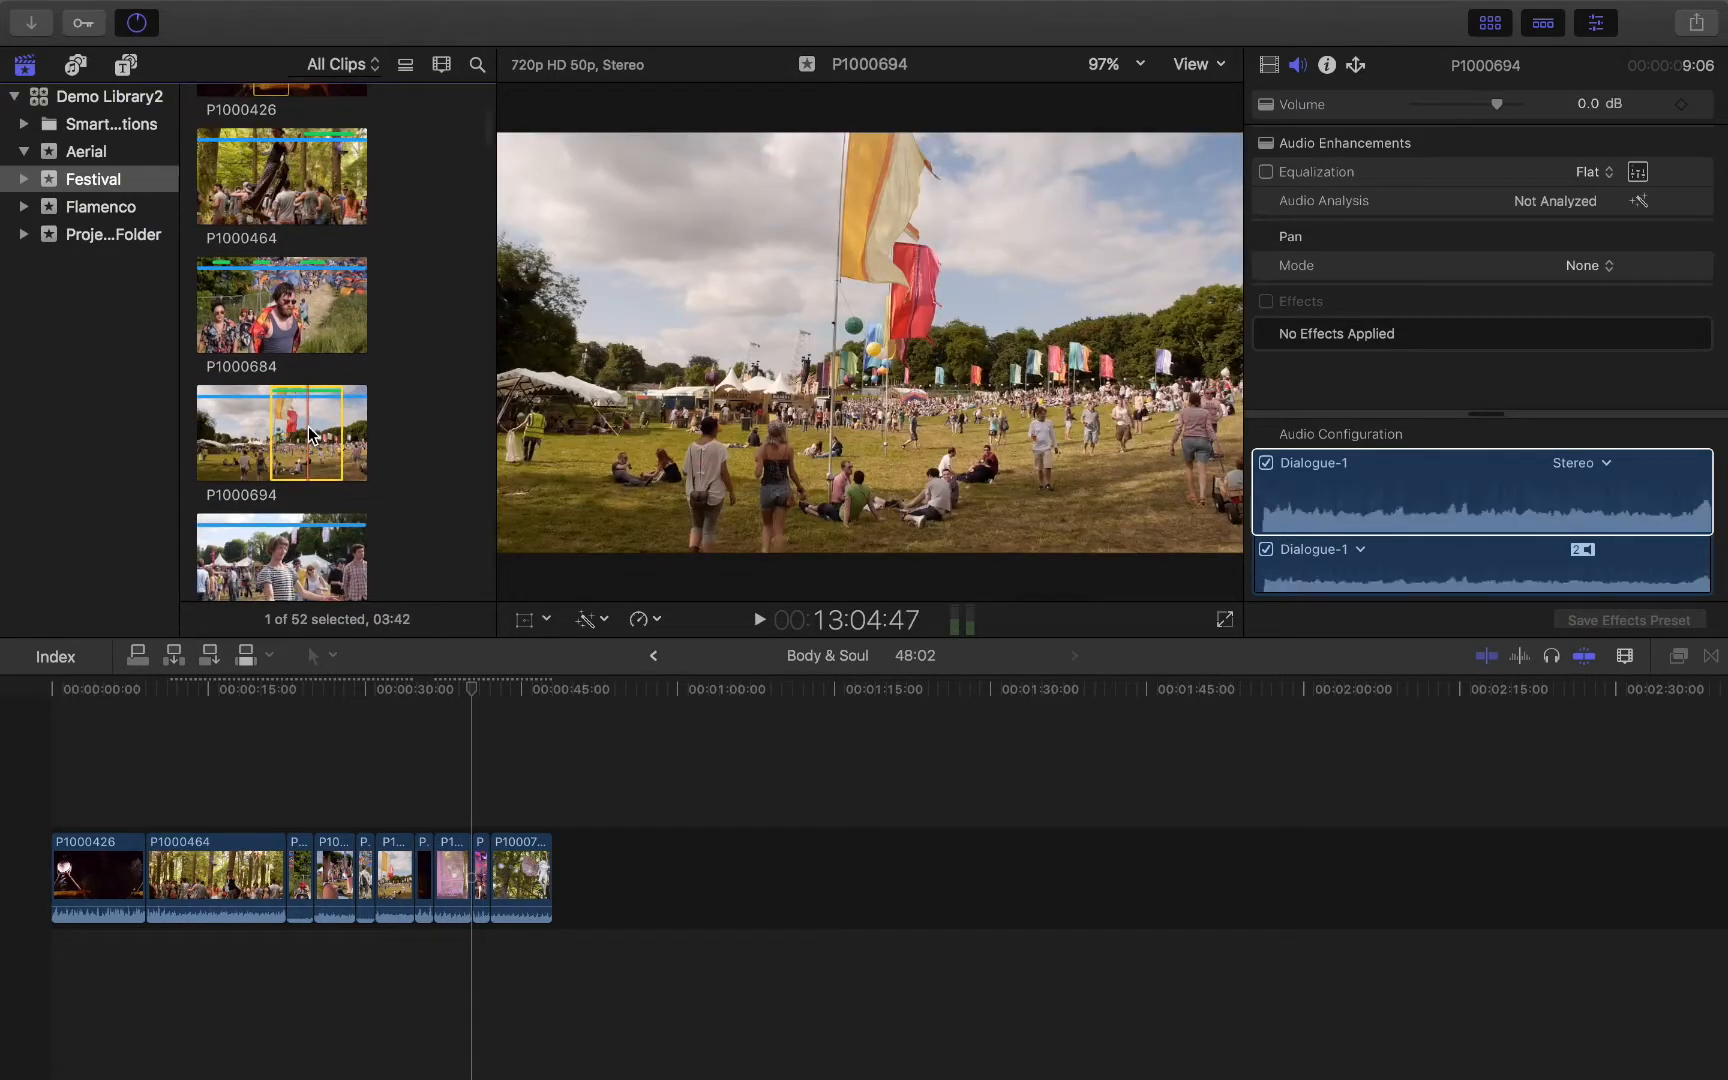
scroll(309, 432, "down", 4)
left_click(258, 420)
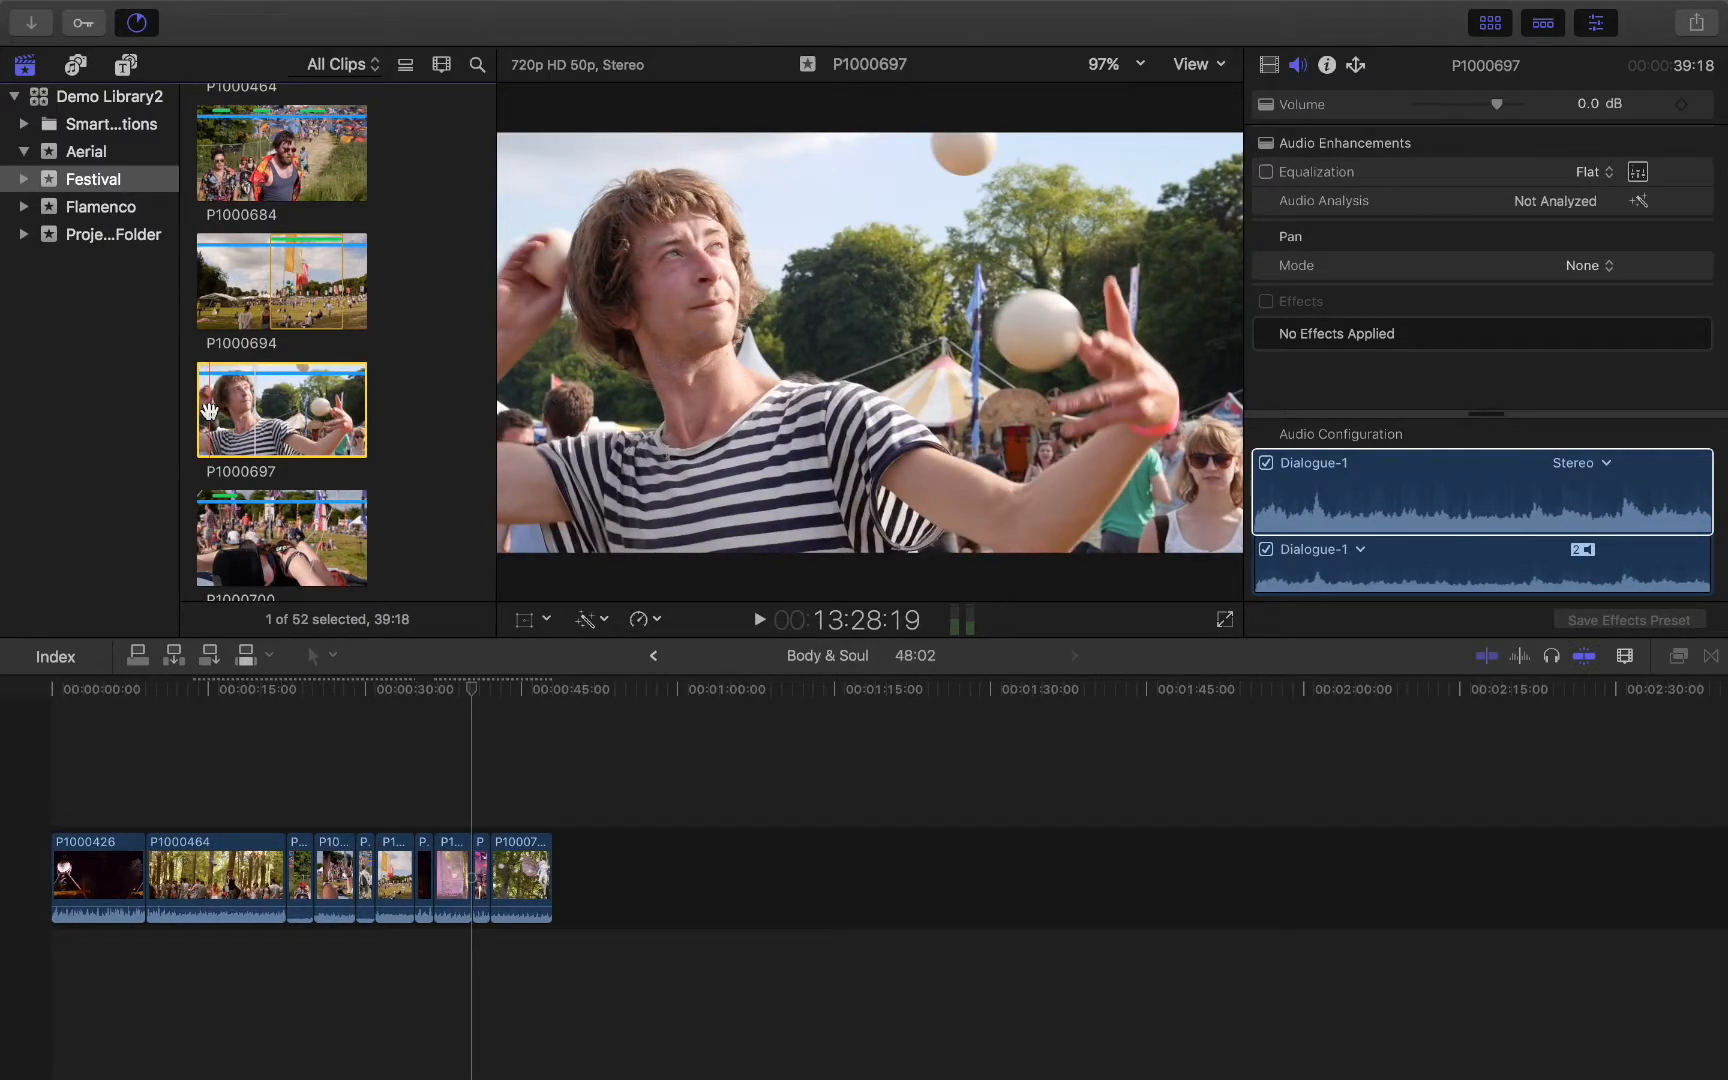
key("i")
left_click(217, 422)
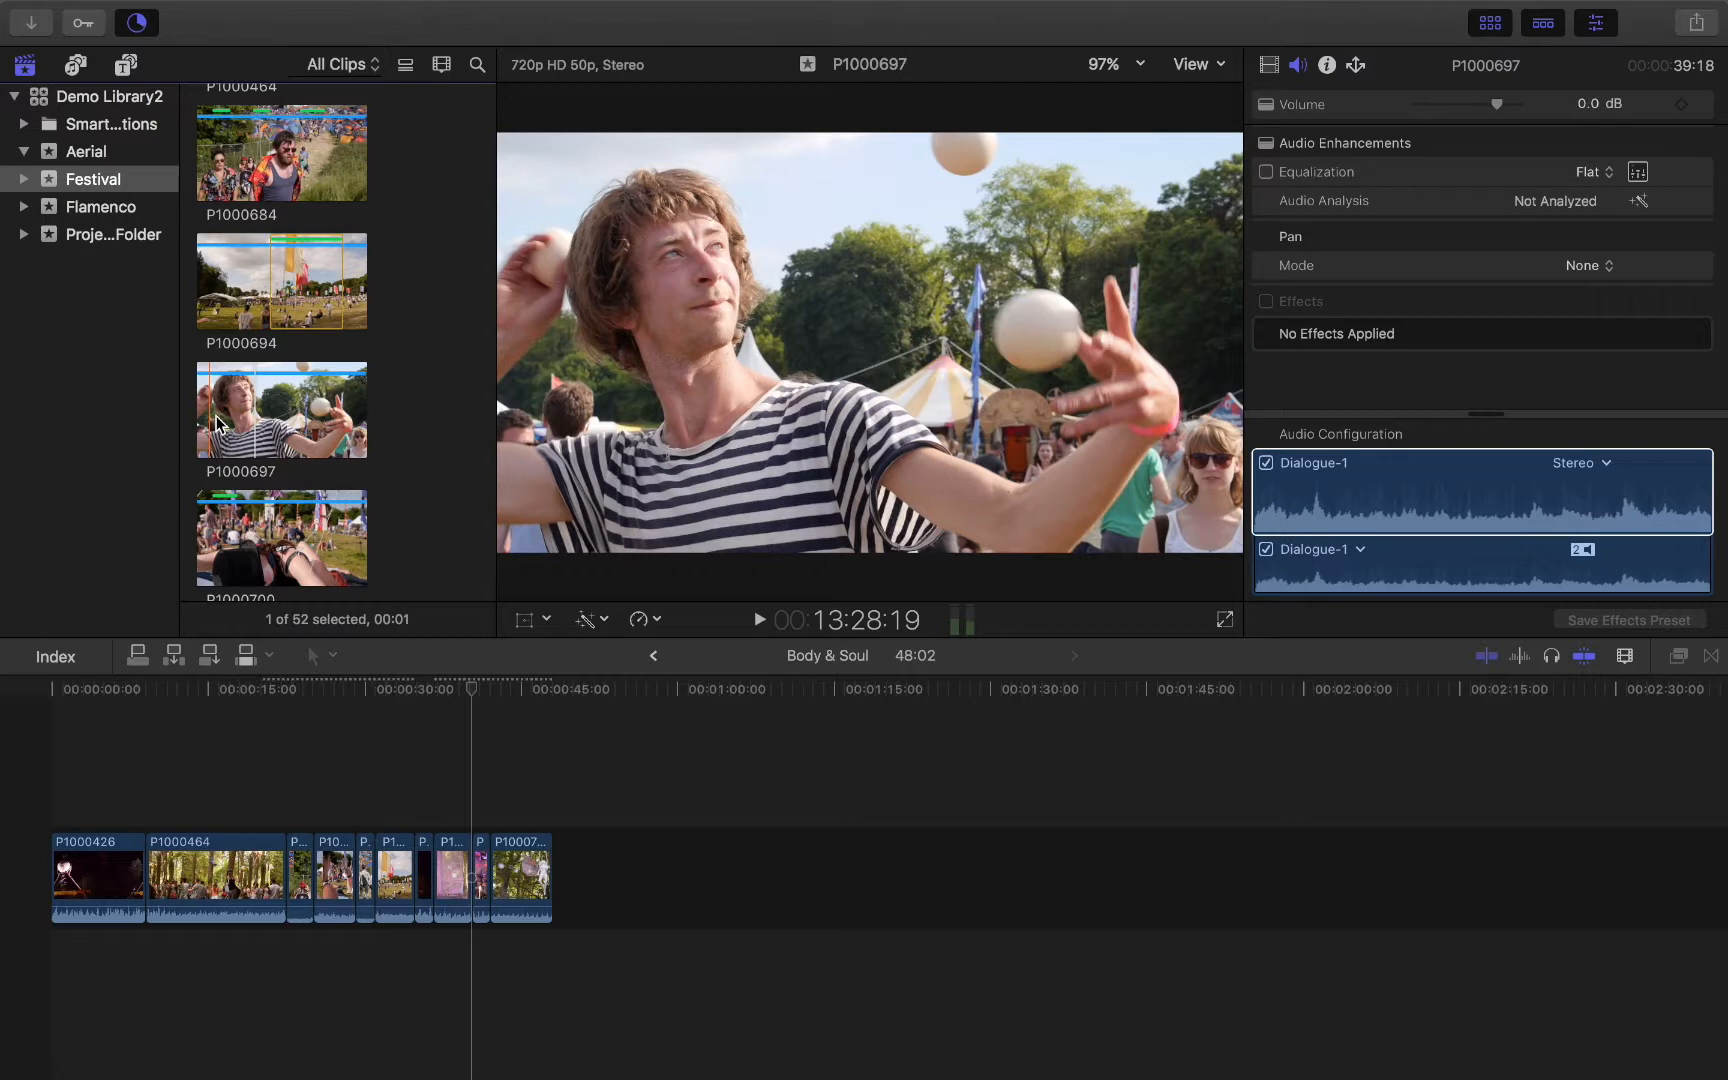
Step: Expand the browser filmstrips, mark a range of about 01:24 early in P1000697 and append it to the timeline
key("super+equal")
key("super+equal")
key("super+equal")
key("super+equal")
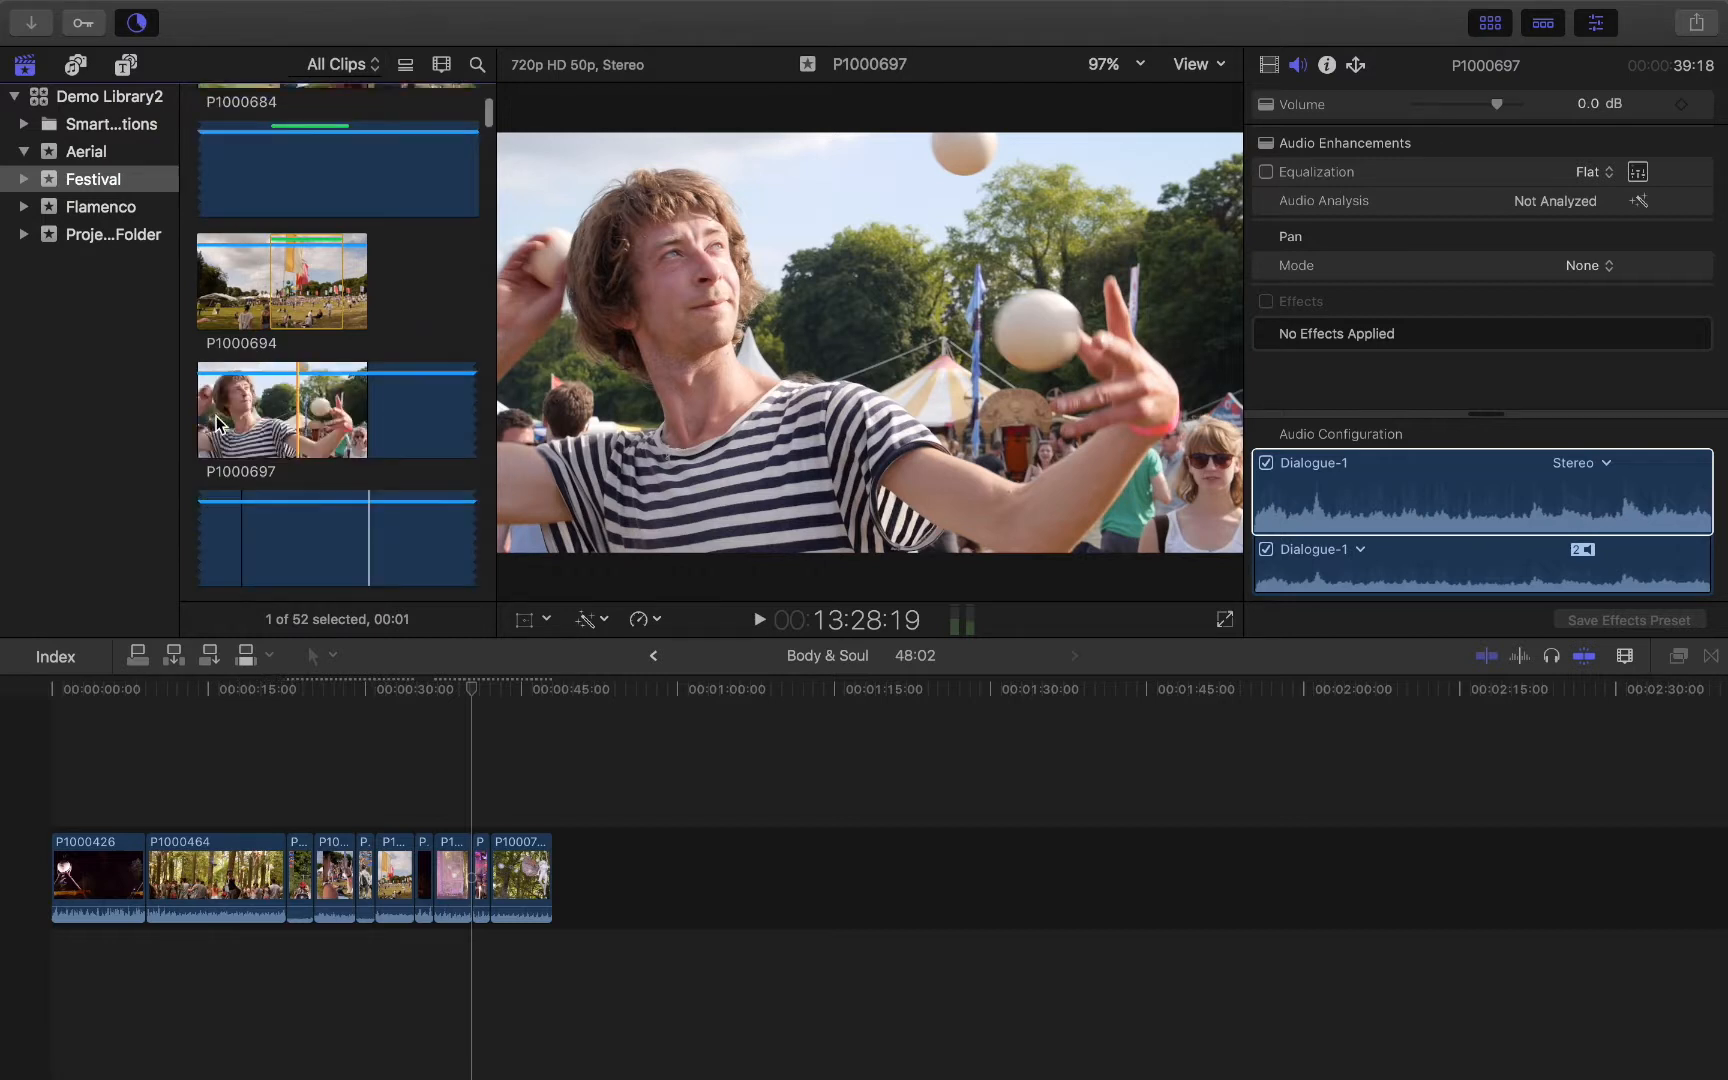
key("super+equal")
key("super+equal")
key("super+equal")
key("super+equal")
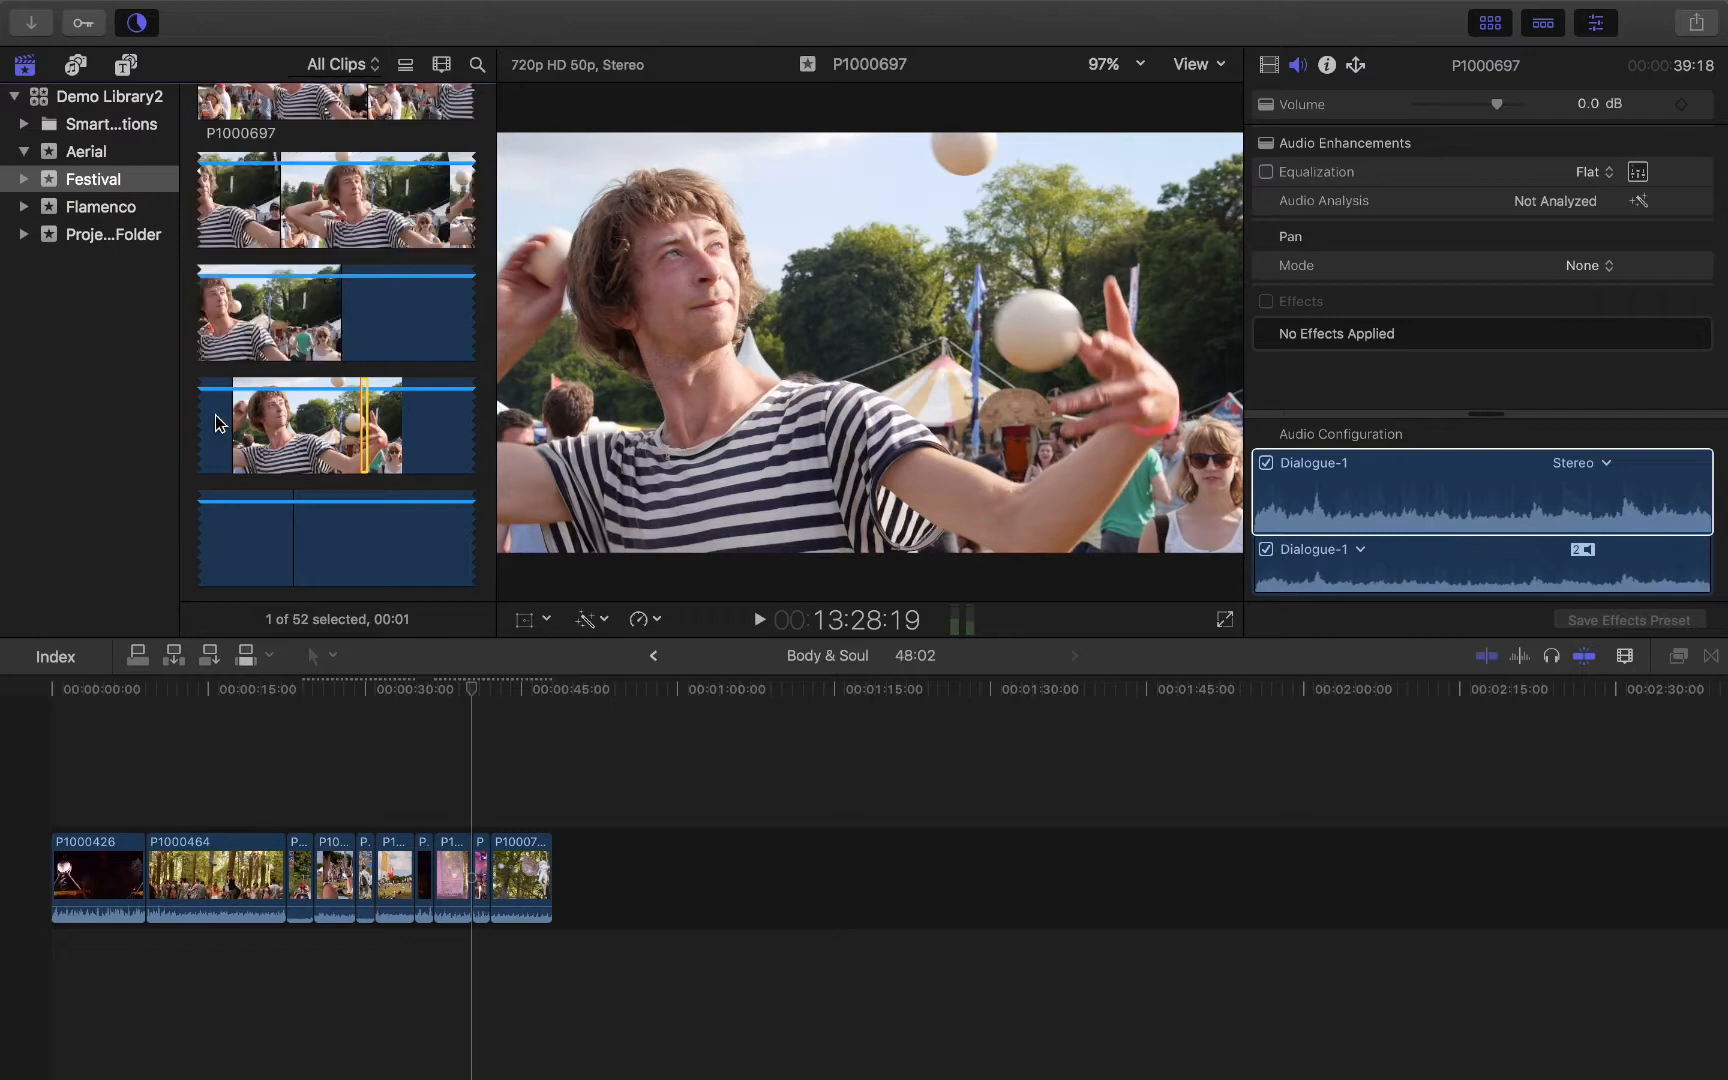
scroll(276, 318, "up", 5)
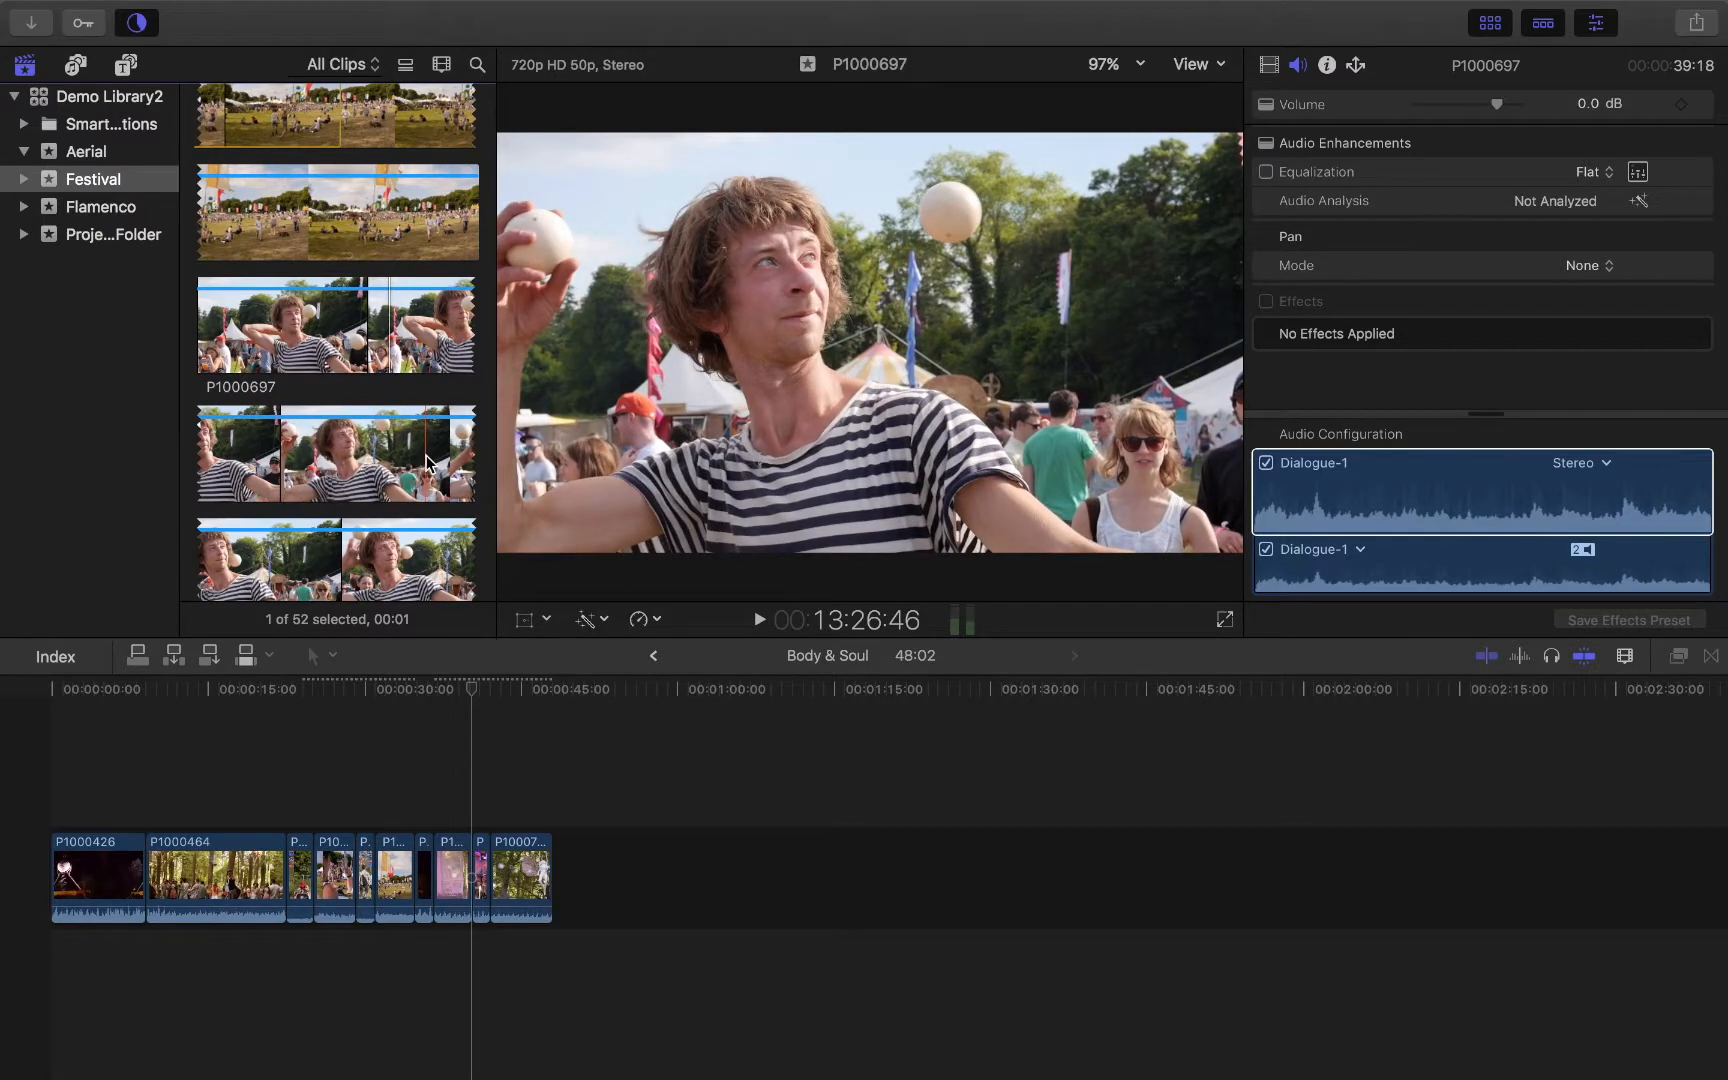
key("super+minus")
key("super+minus")
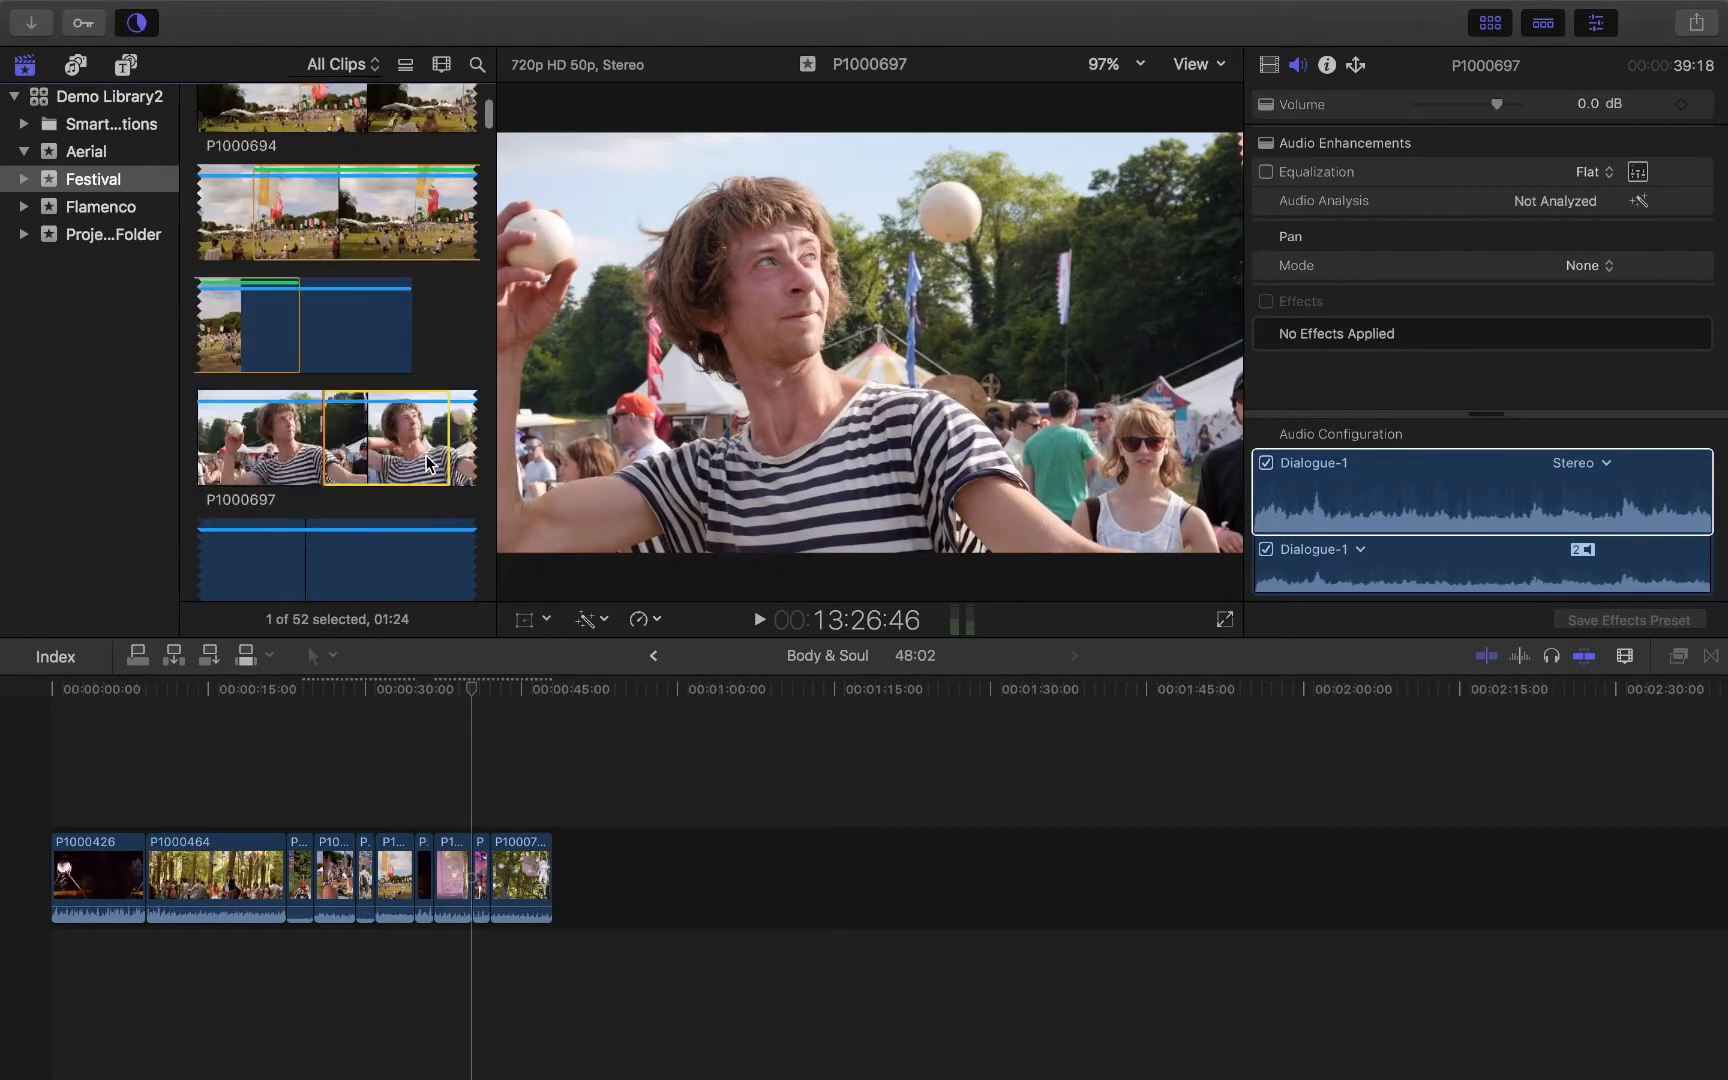
left_click_drag(350, 413, 561, 838)
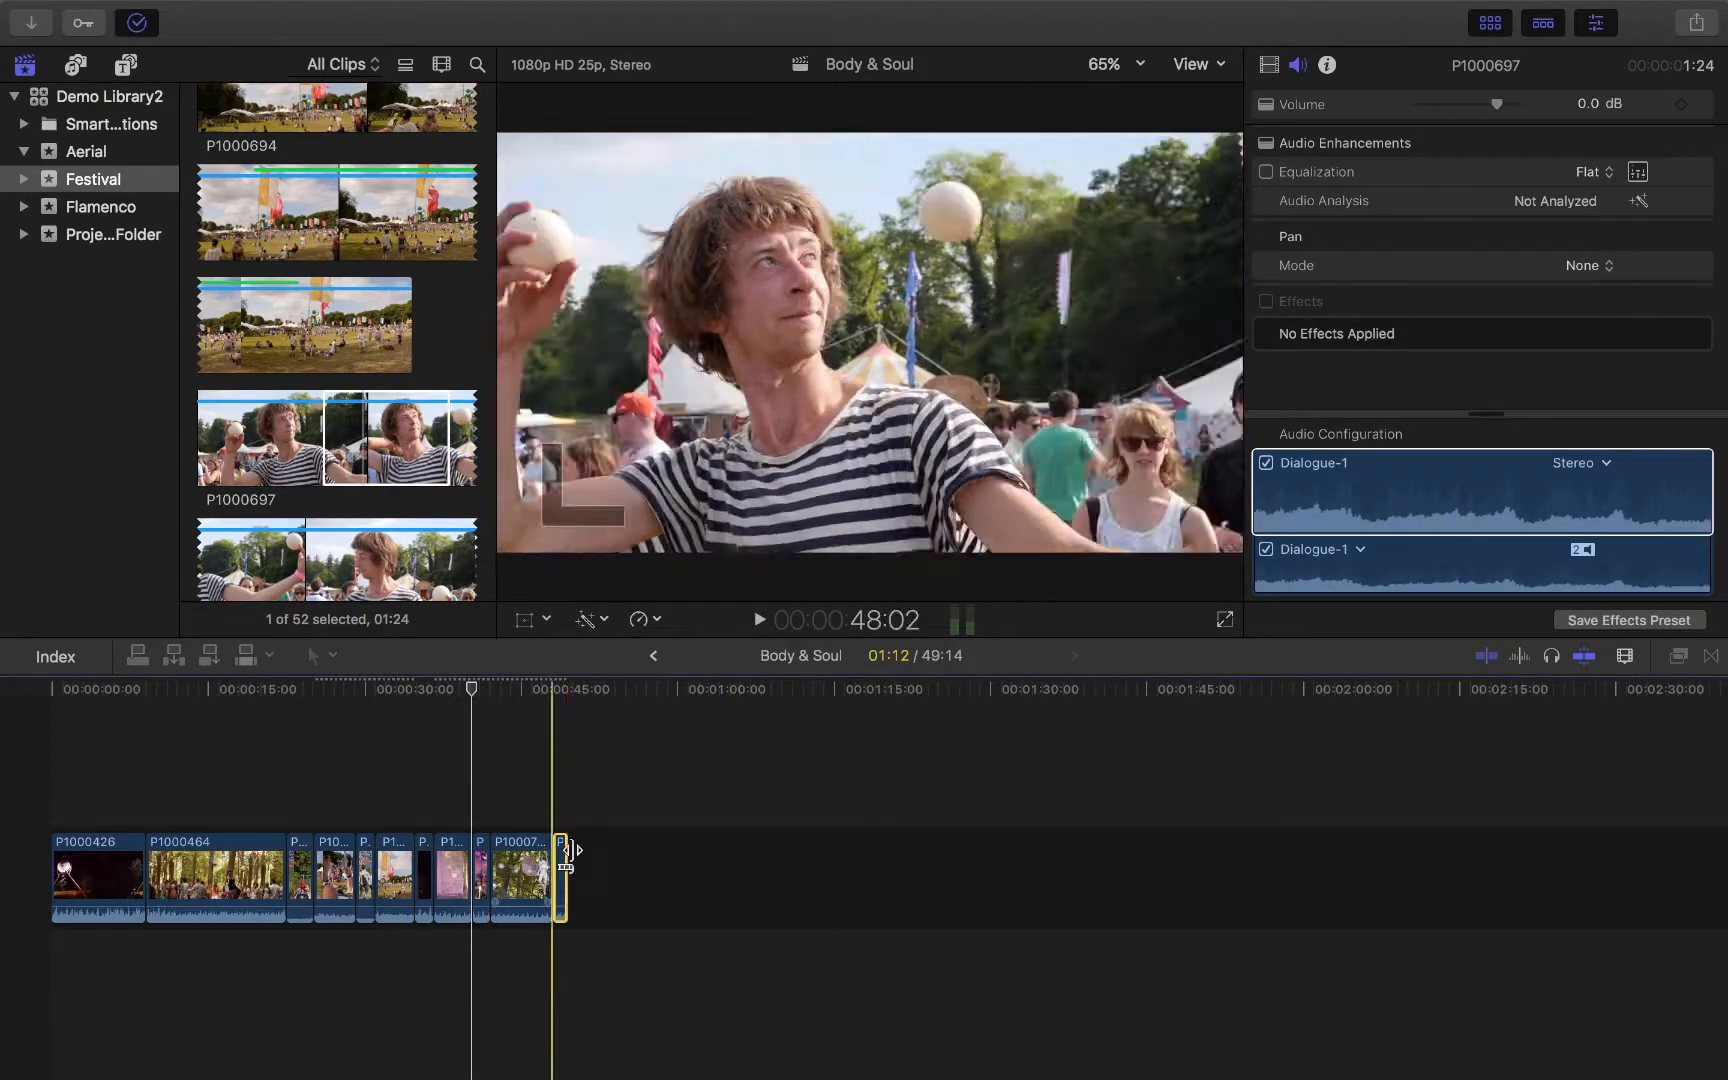
left_click(532, 822)
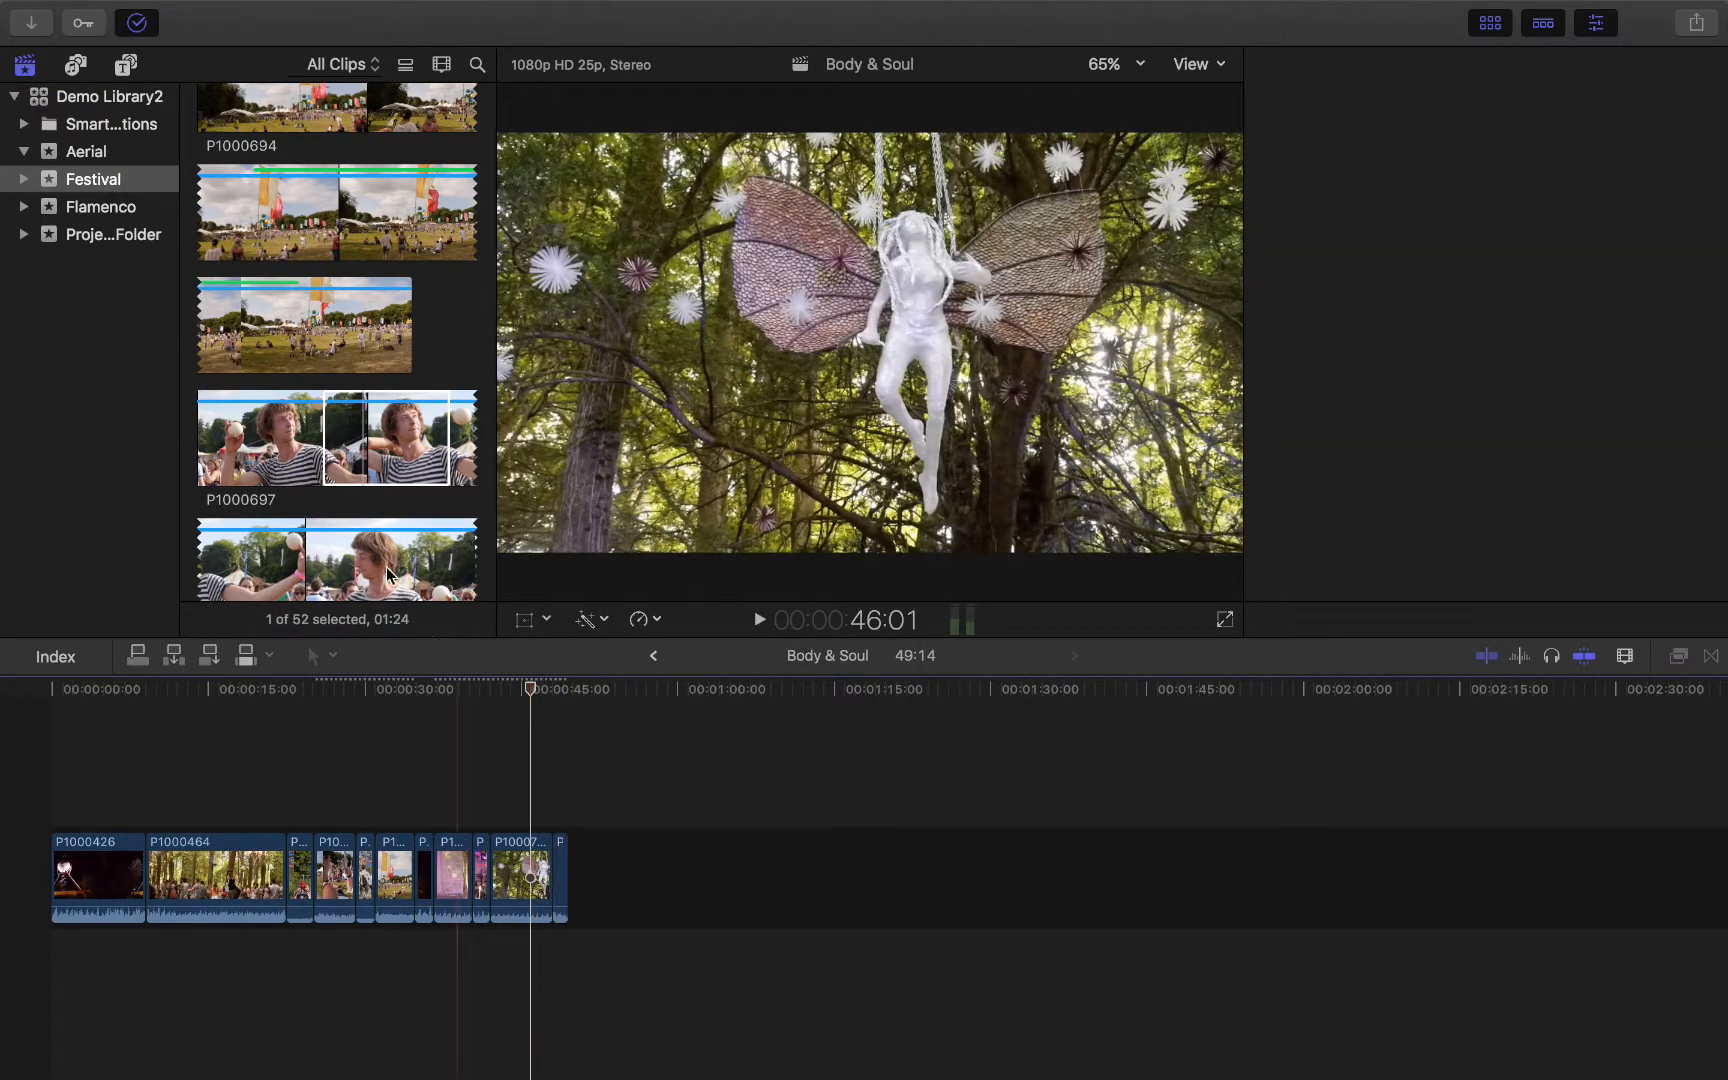
Step: Play P1000697, mark a range of about 04:11 around its middle and insert it between P1000742 and the last timeline clip
scroll(383, 563, "up", 3)
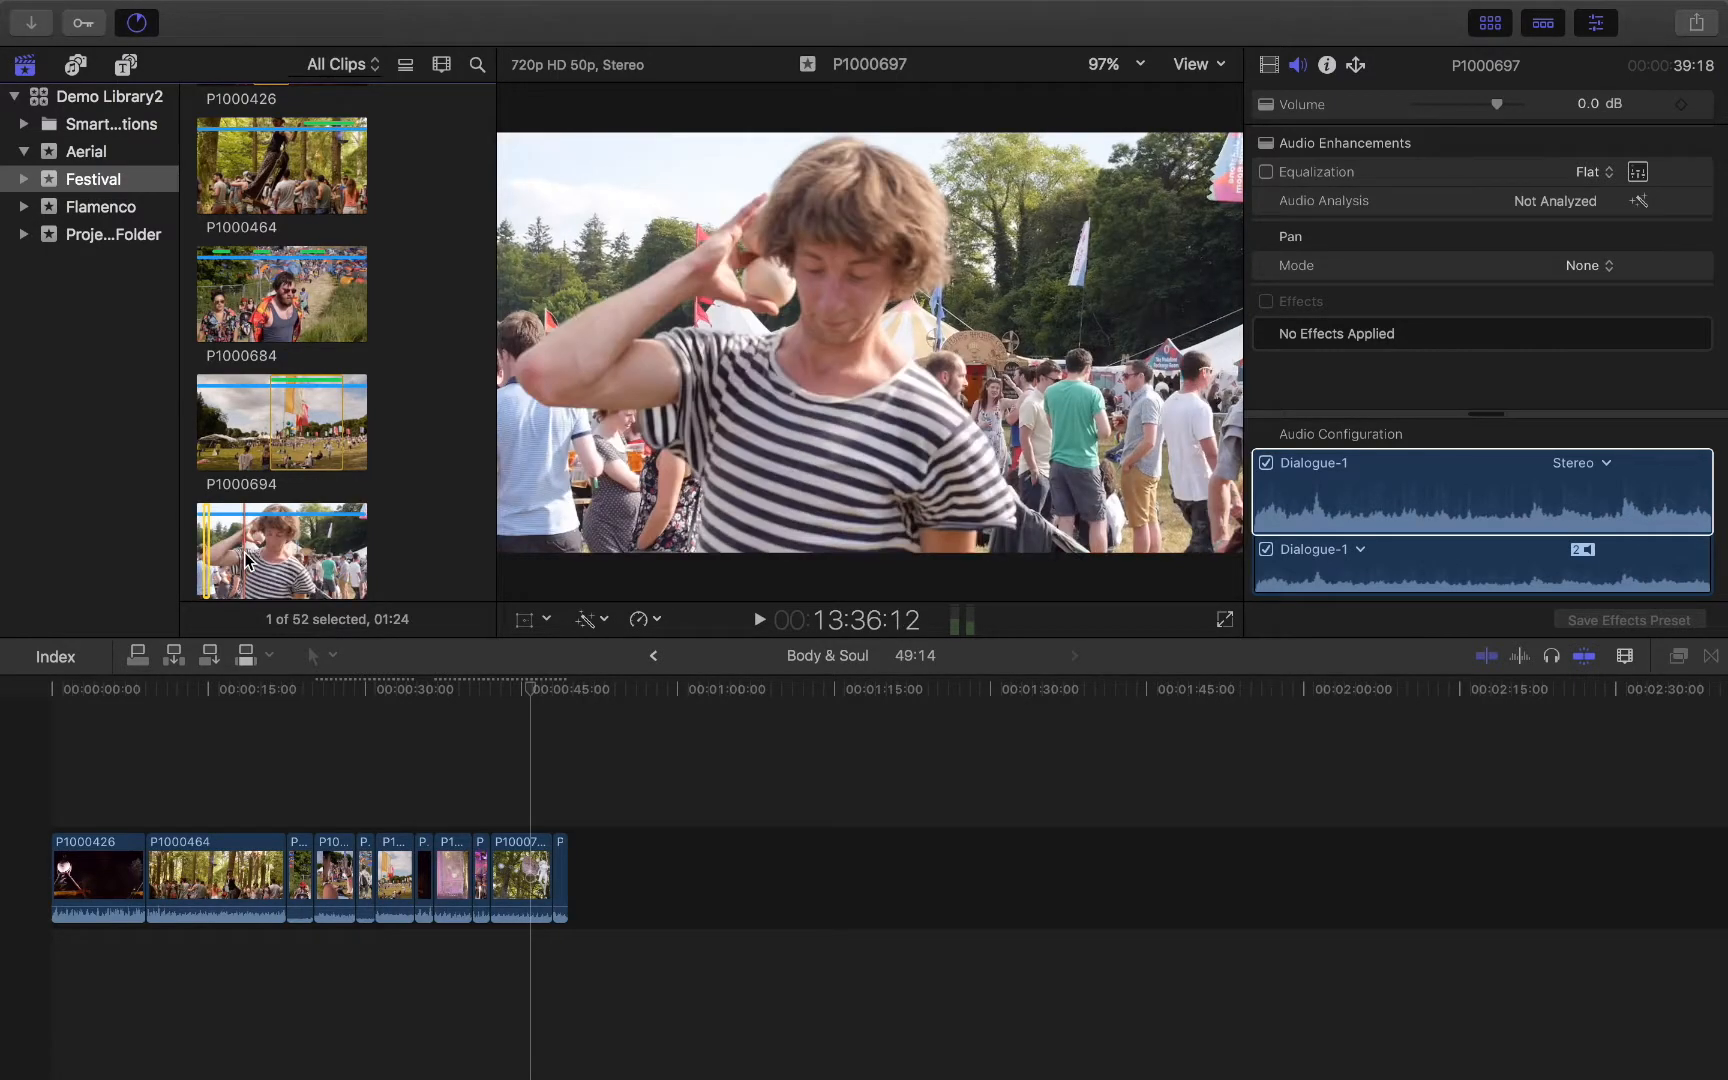
key("space")
scroll(247, 560, "down", 1)
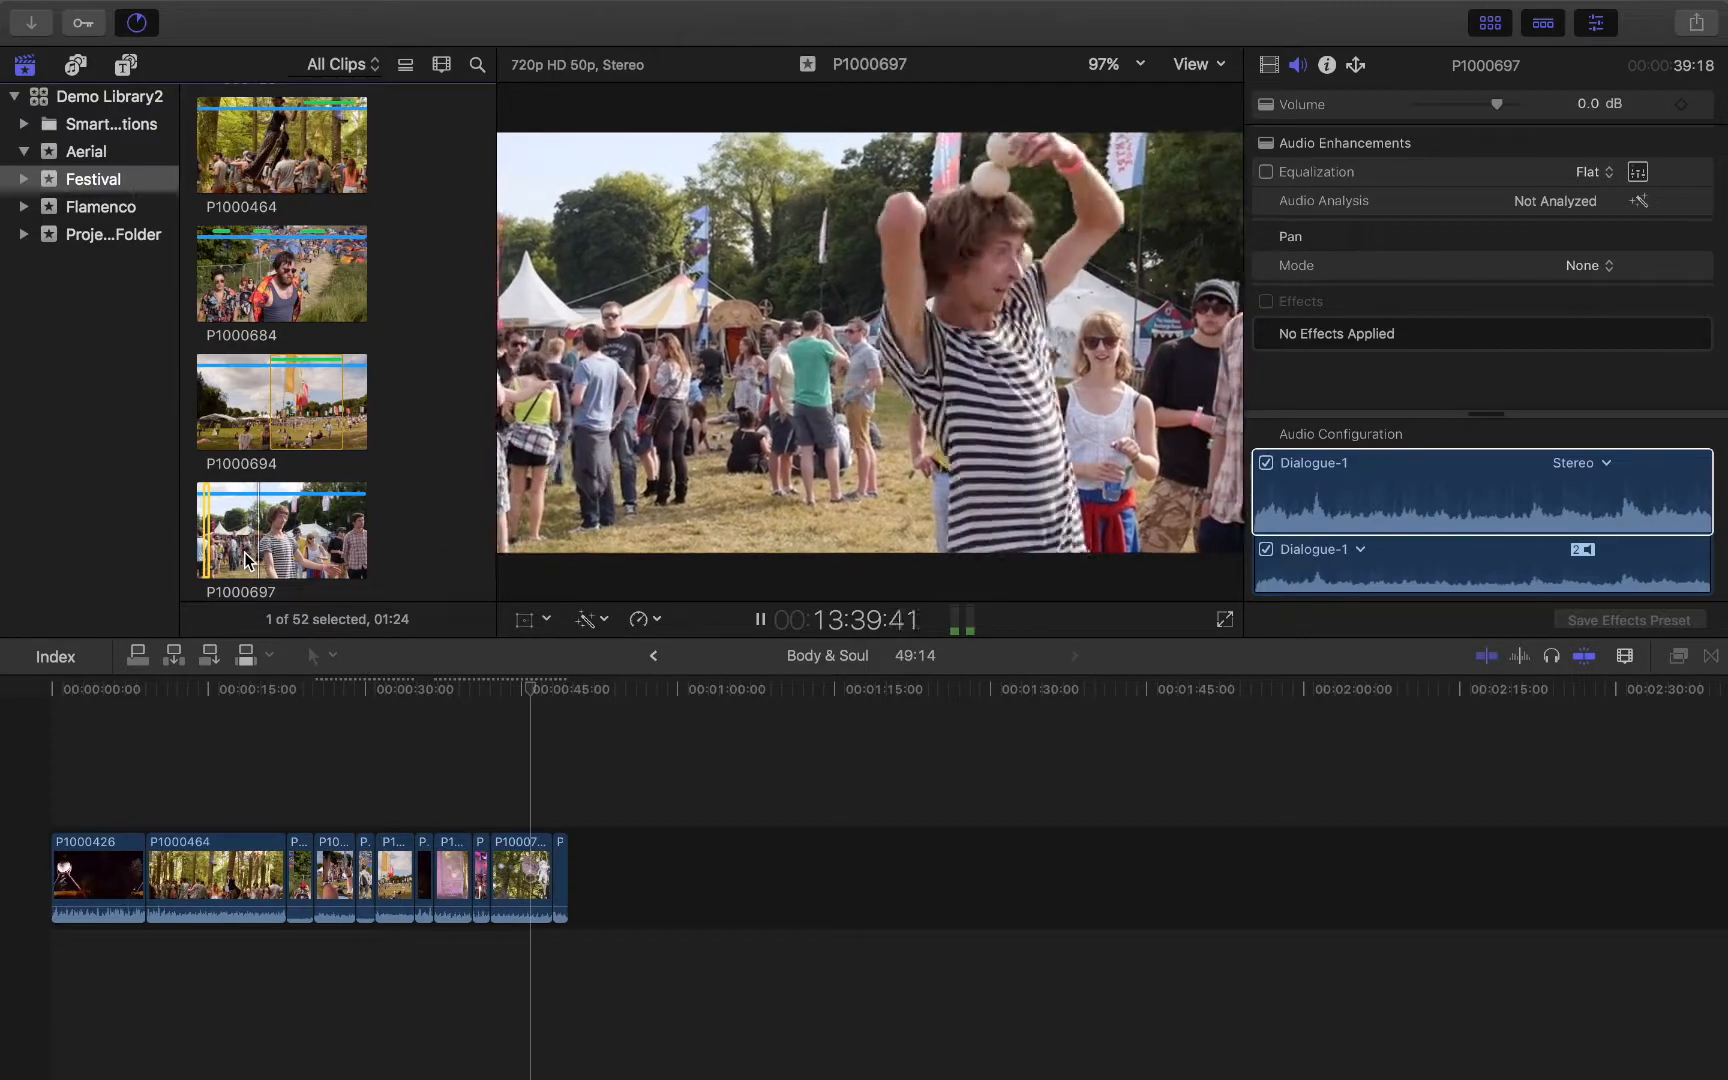
key("i")
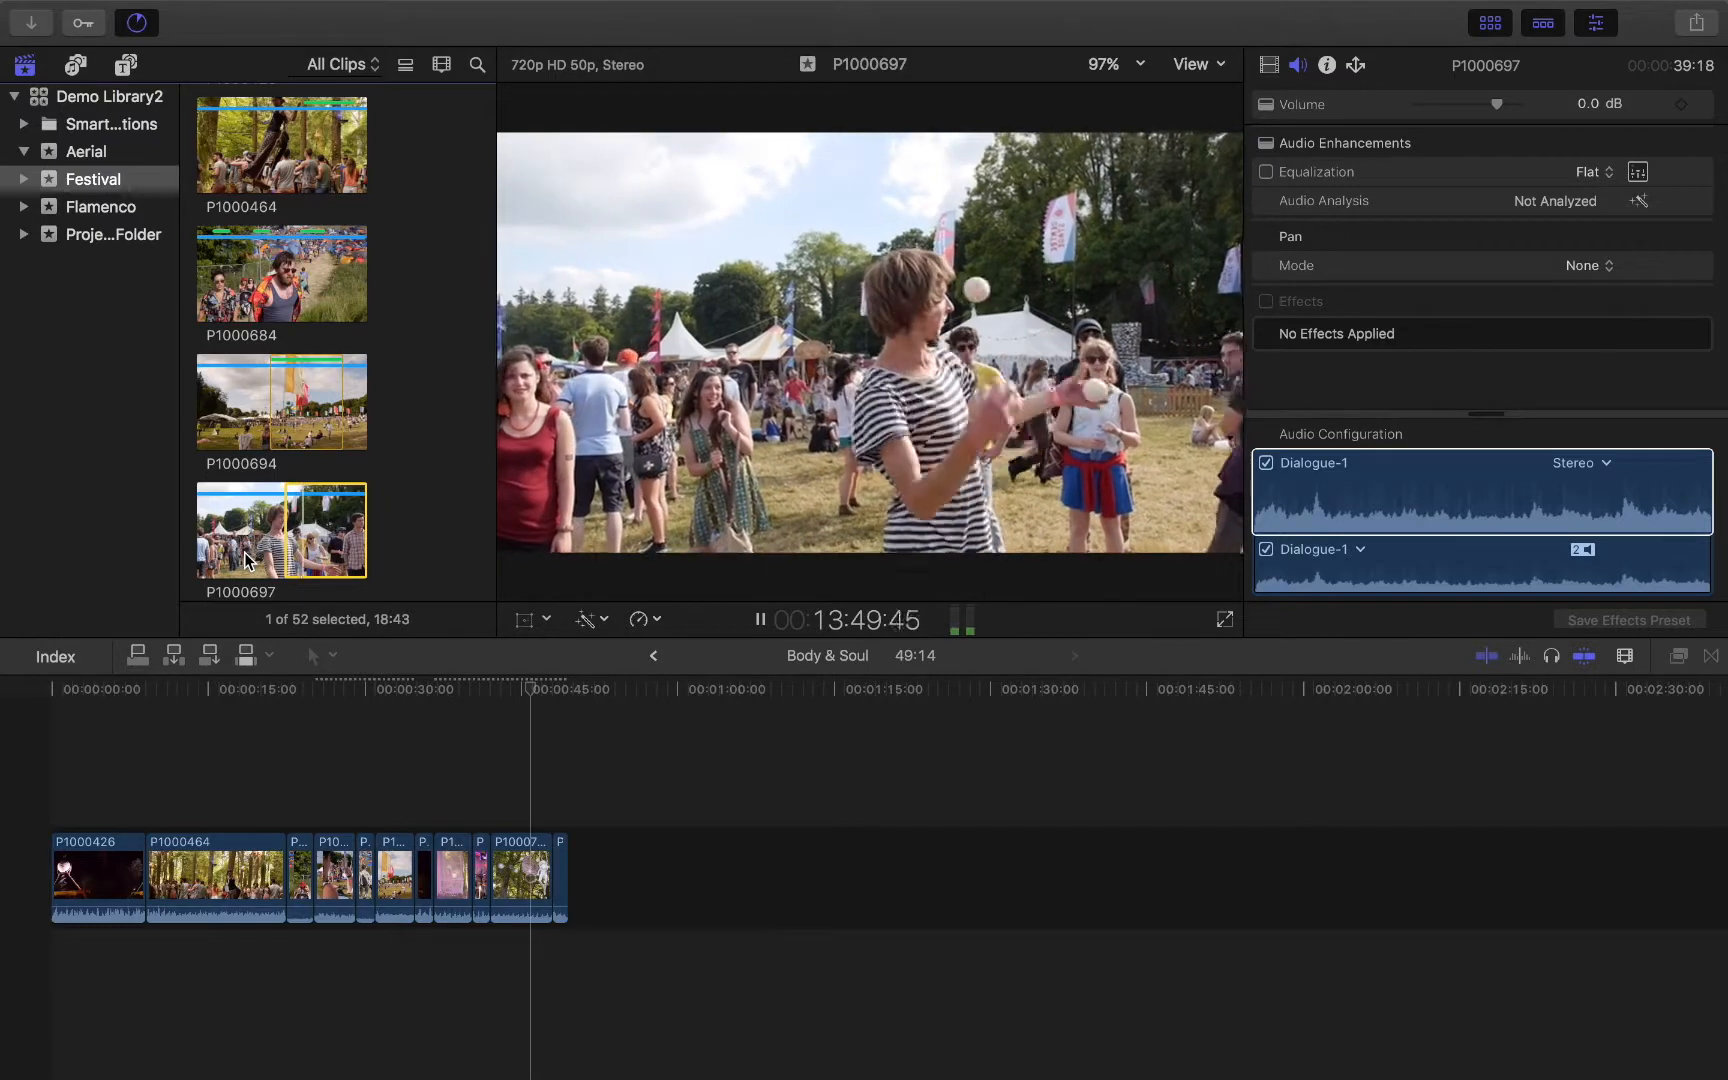
key("space")
key("o")
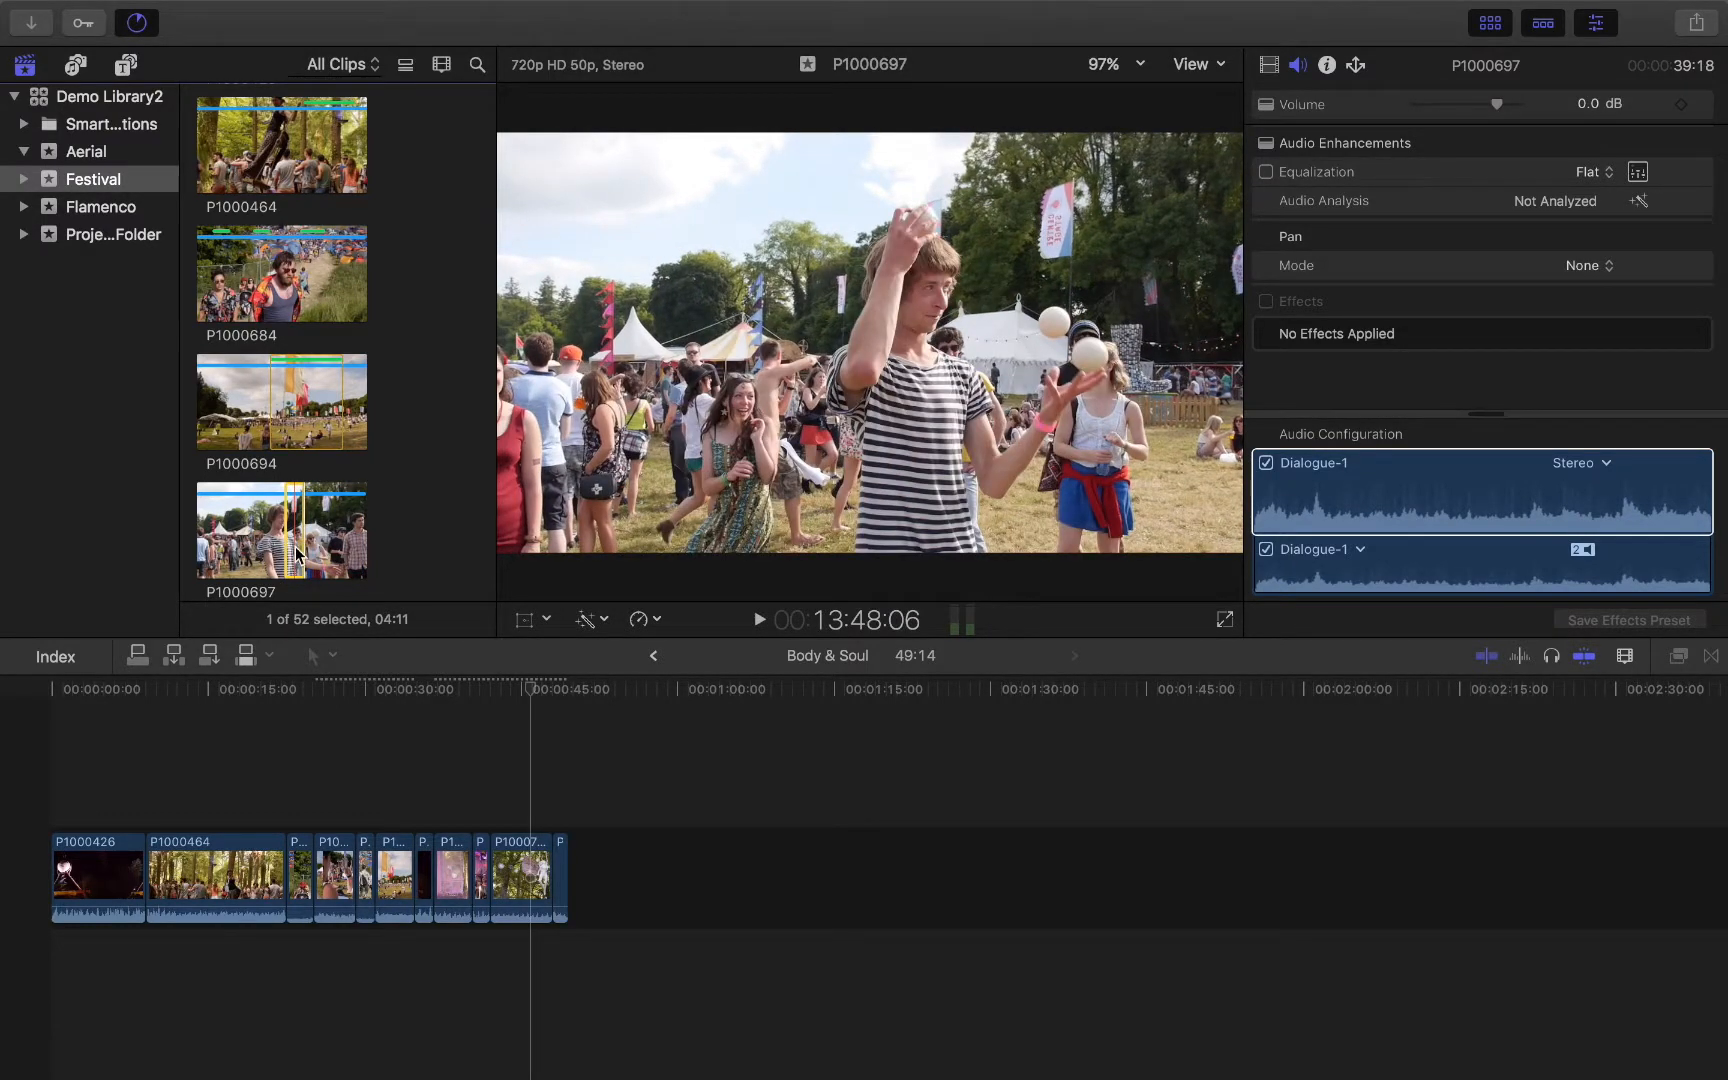
left_click_drag(293, 550, 540, 926)
left_click(529, 779)
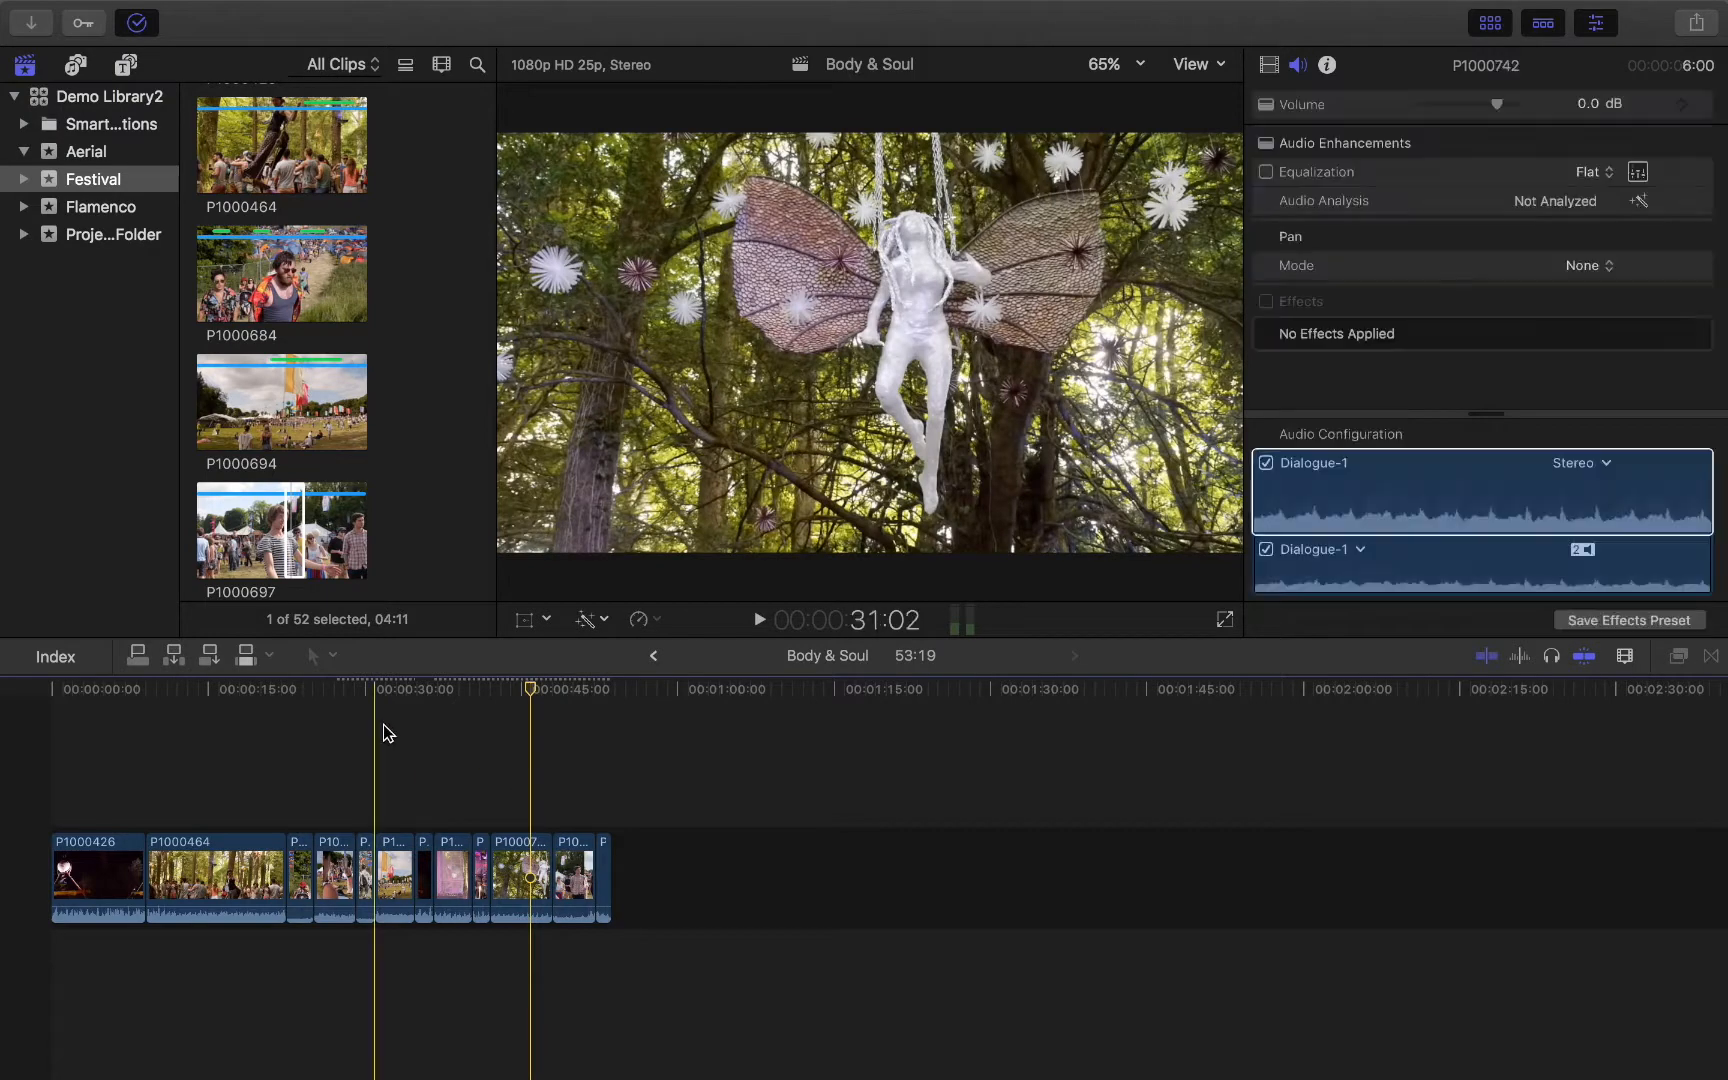
Step: Play the timeline from the start of the first P1000684 clip to review the assembled edit
left_click(383, 724)
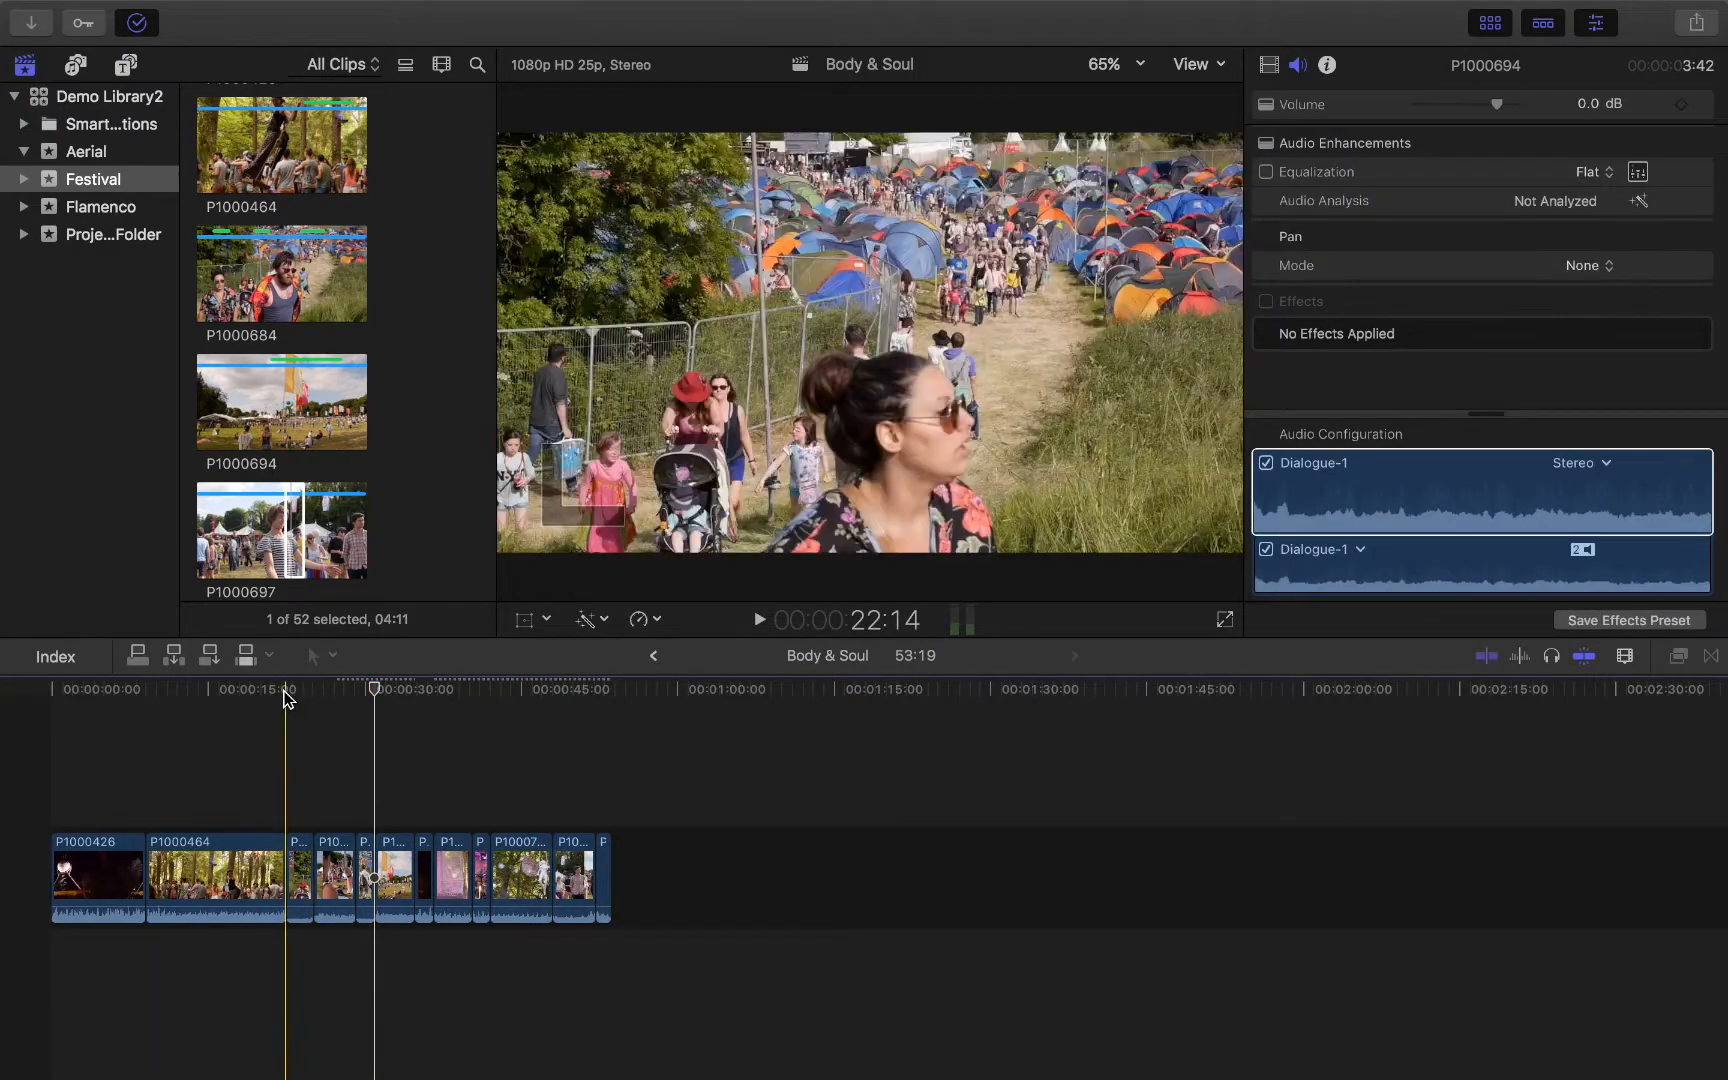
left_click(285, 692)
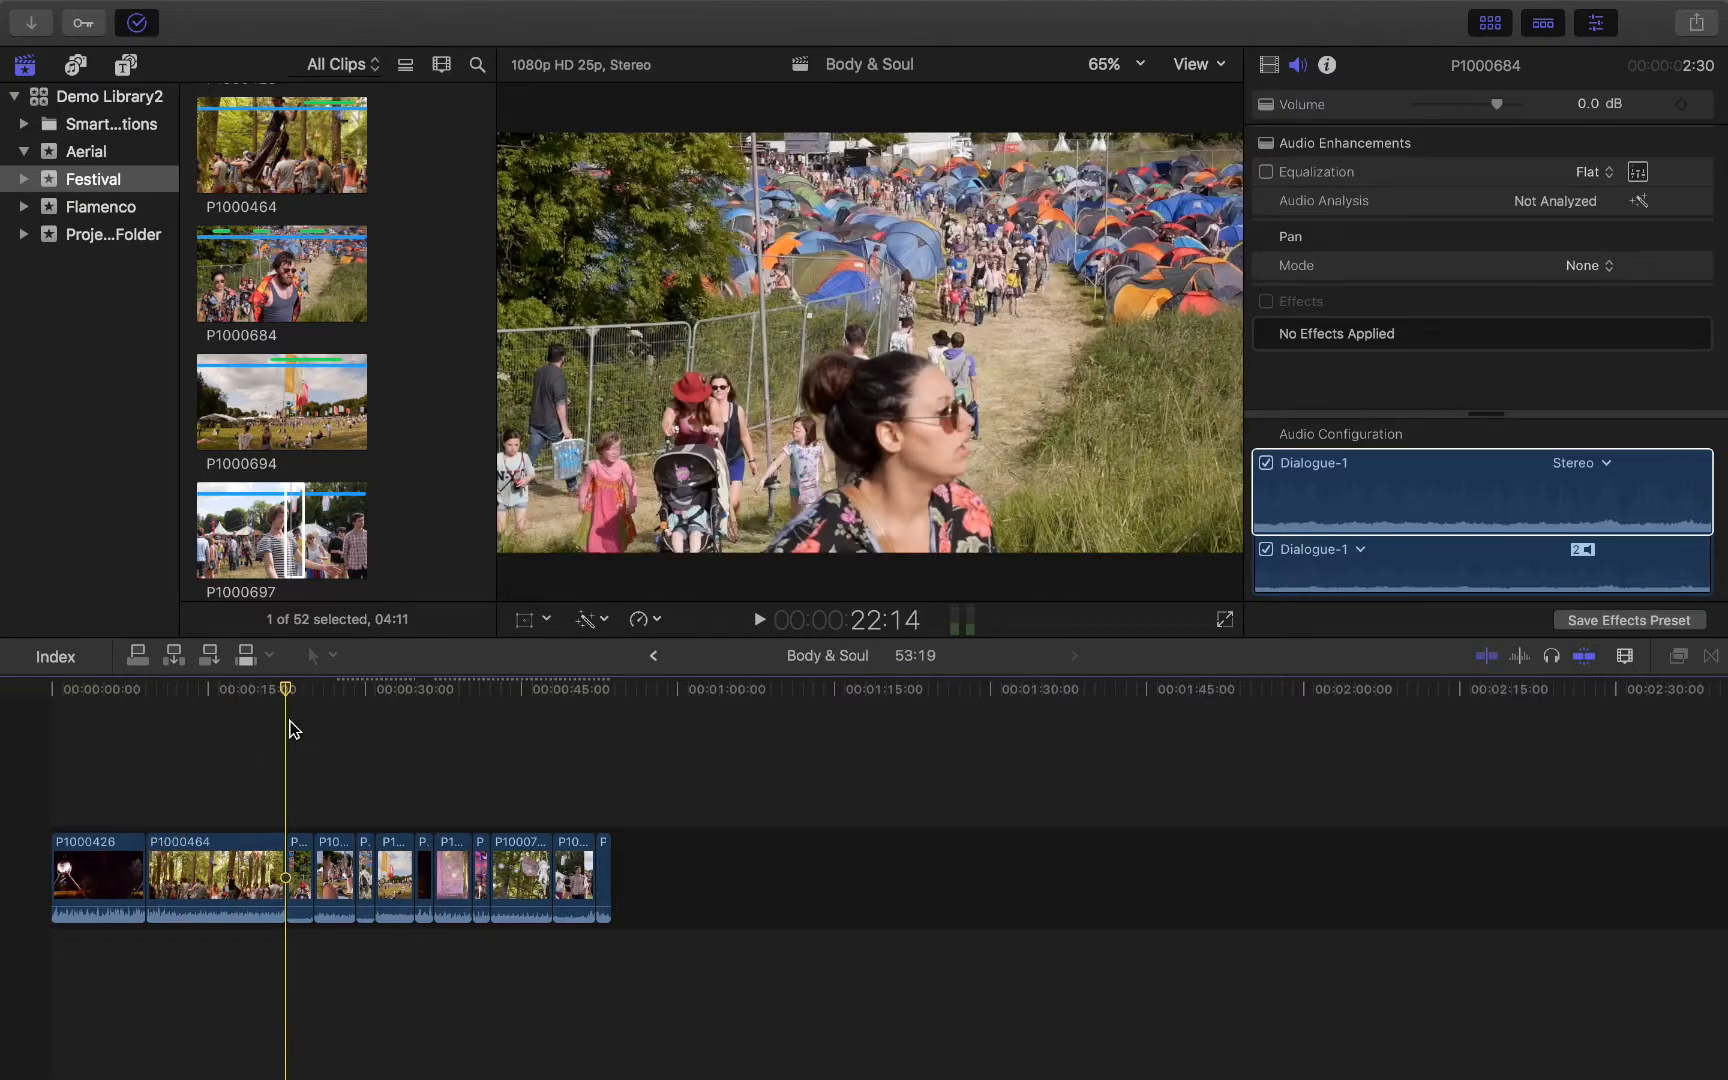
key("space")
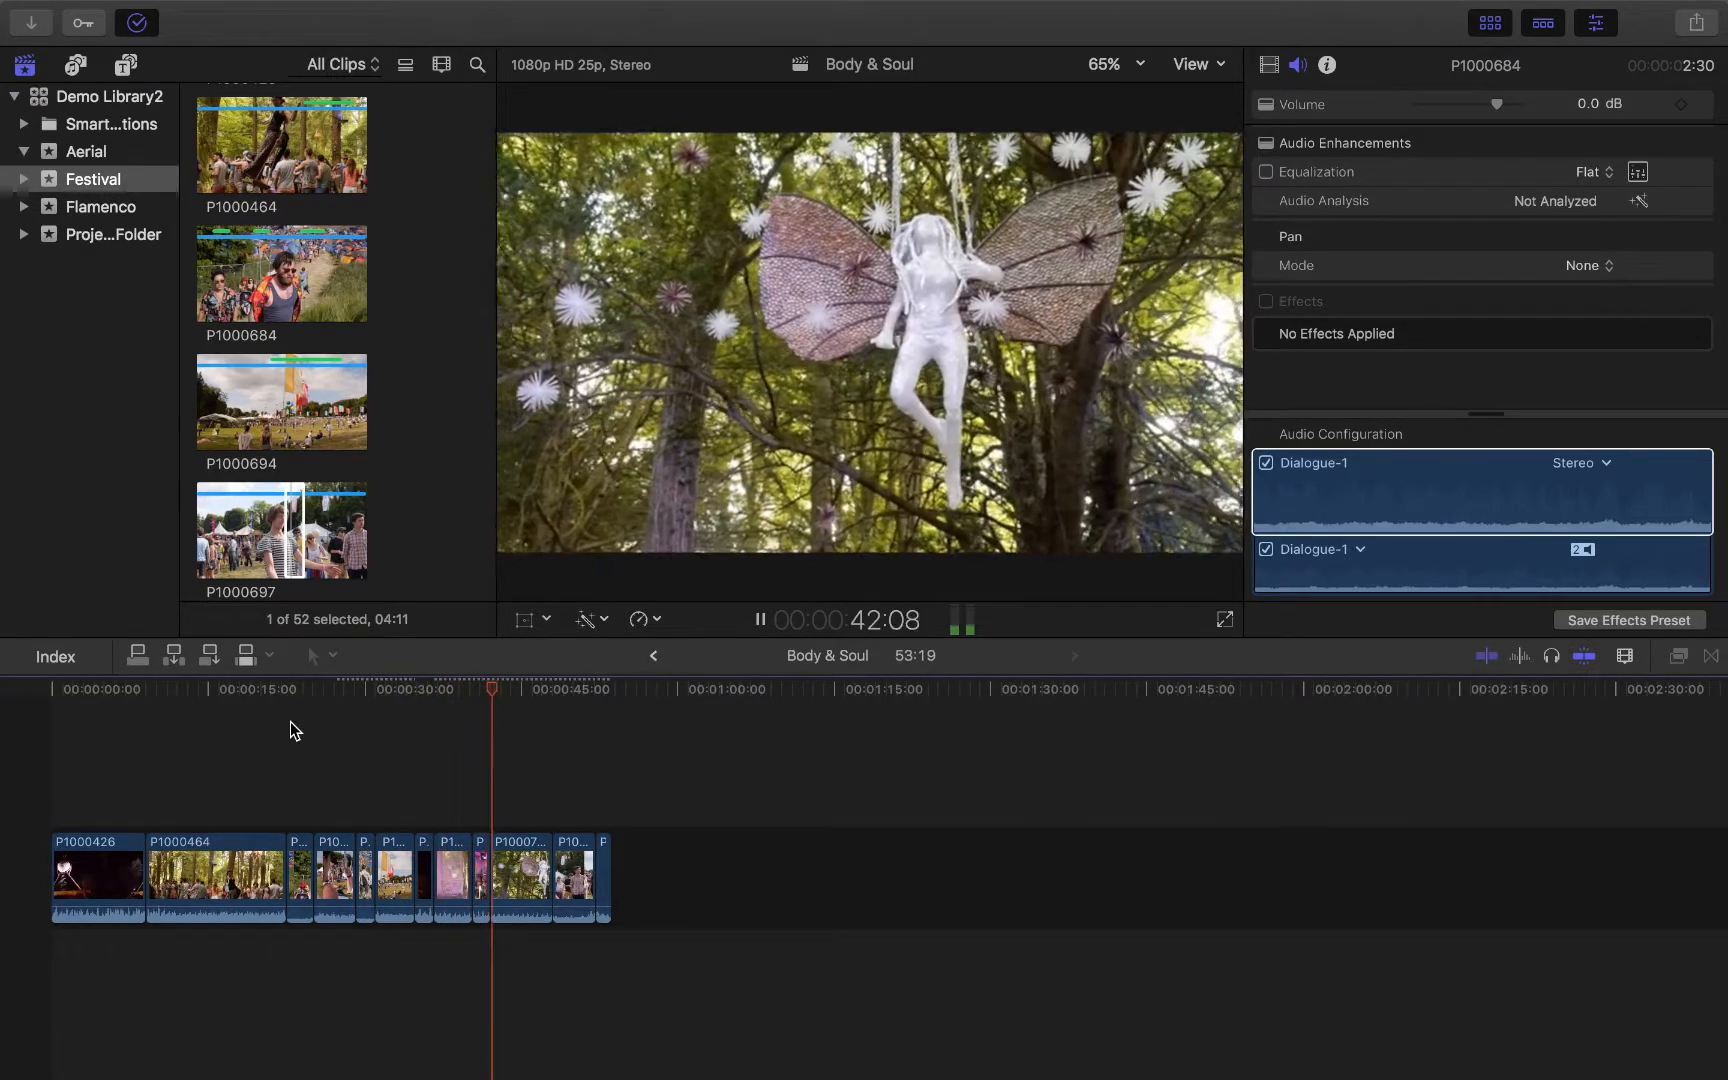
key("space")
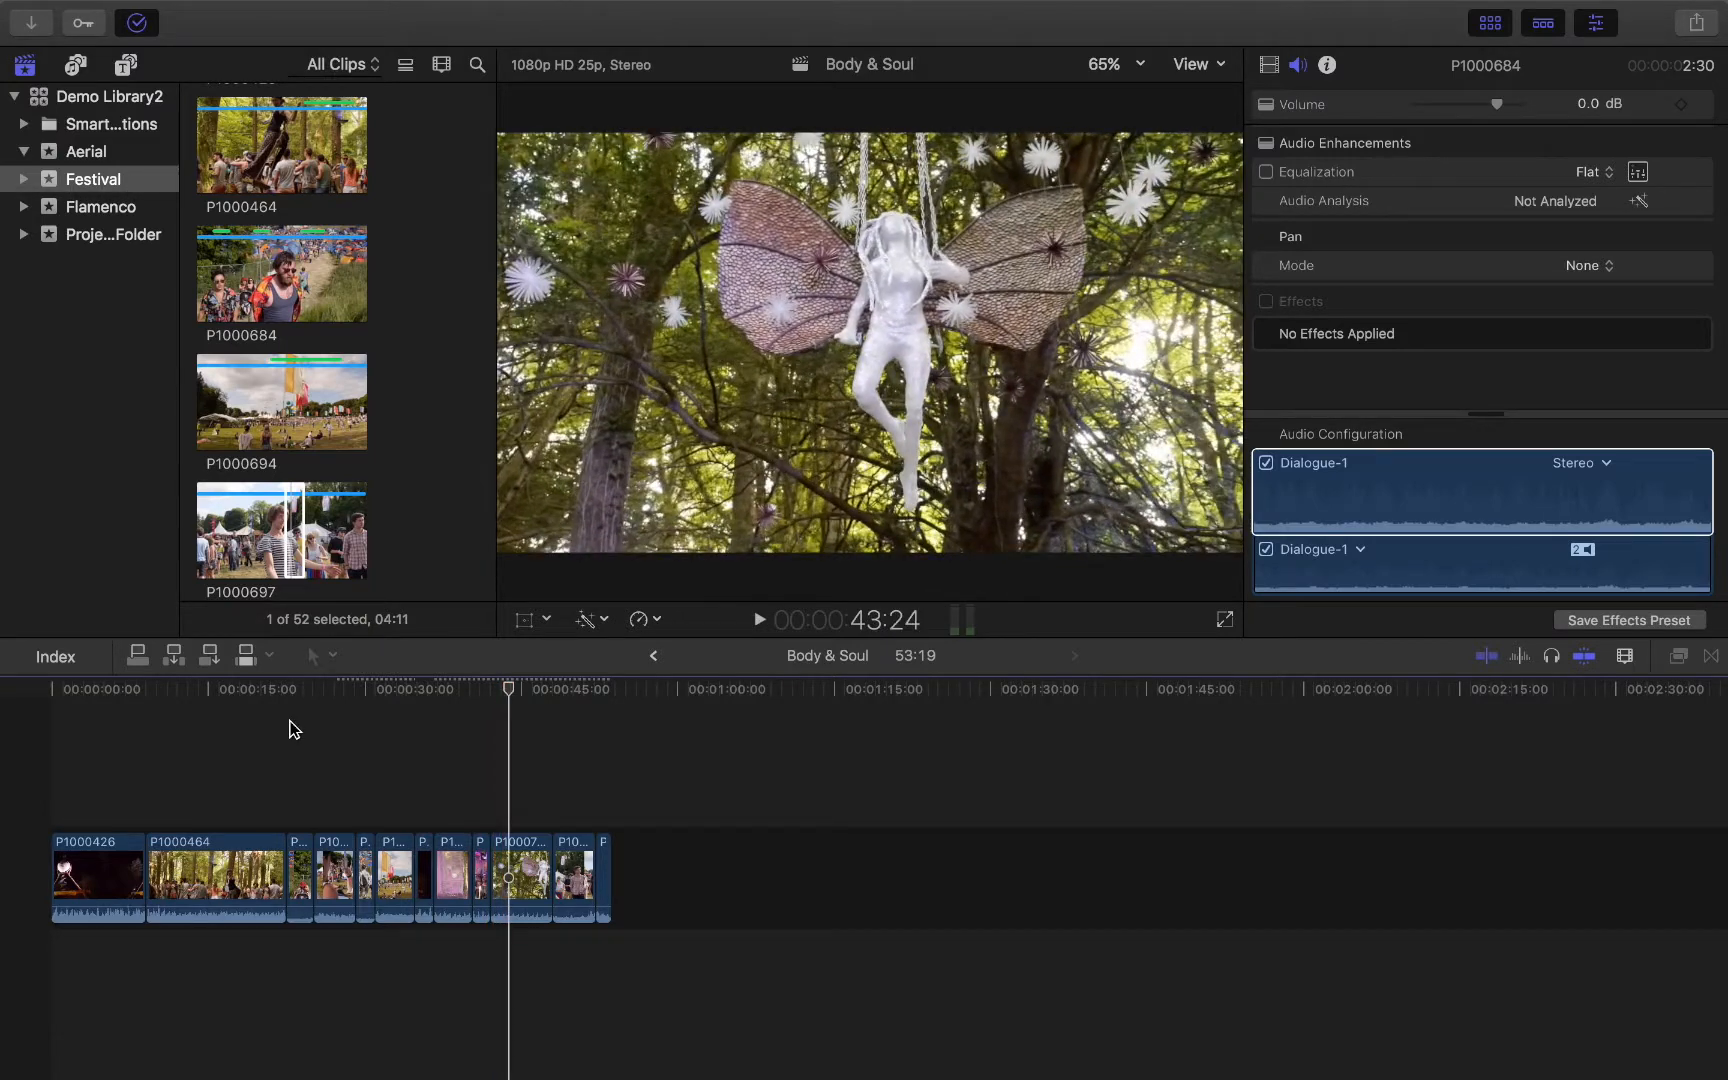
left_click(291, 729)
Step: Select the P1000694 favorite range in the browser and move the timeline playhead to about 13:05 within the P1000464 clip
left_click(264, 403)
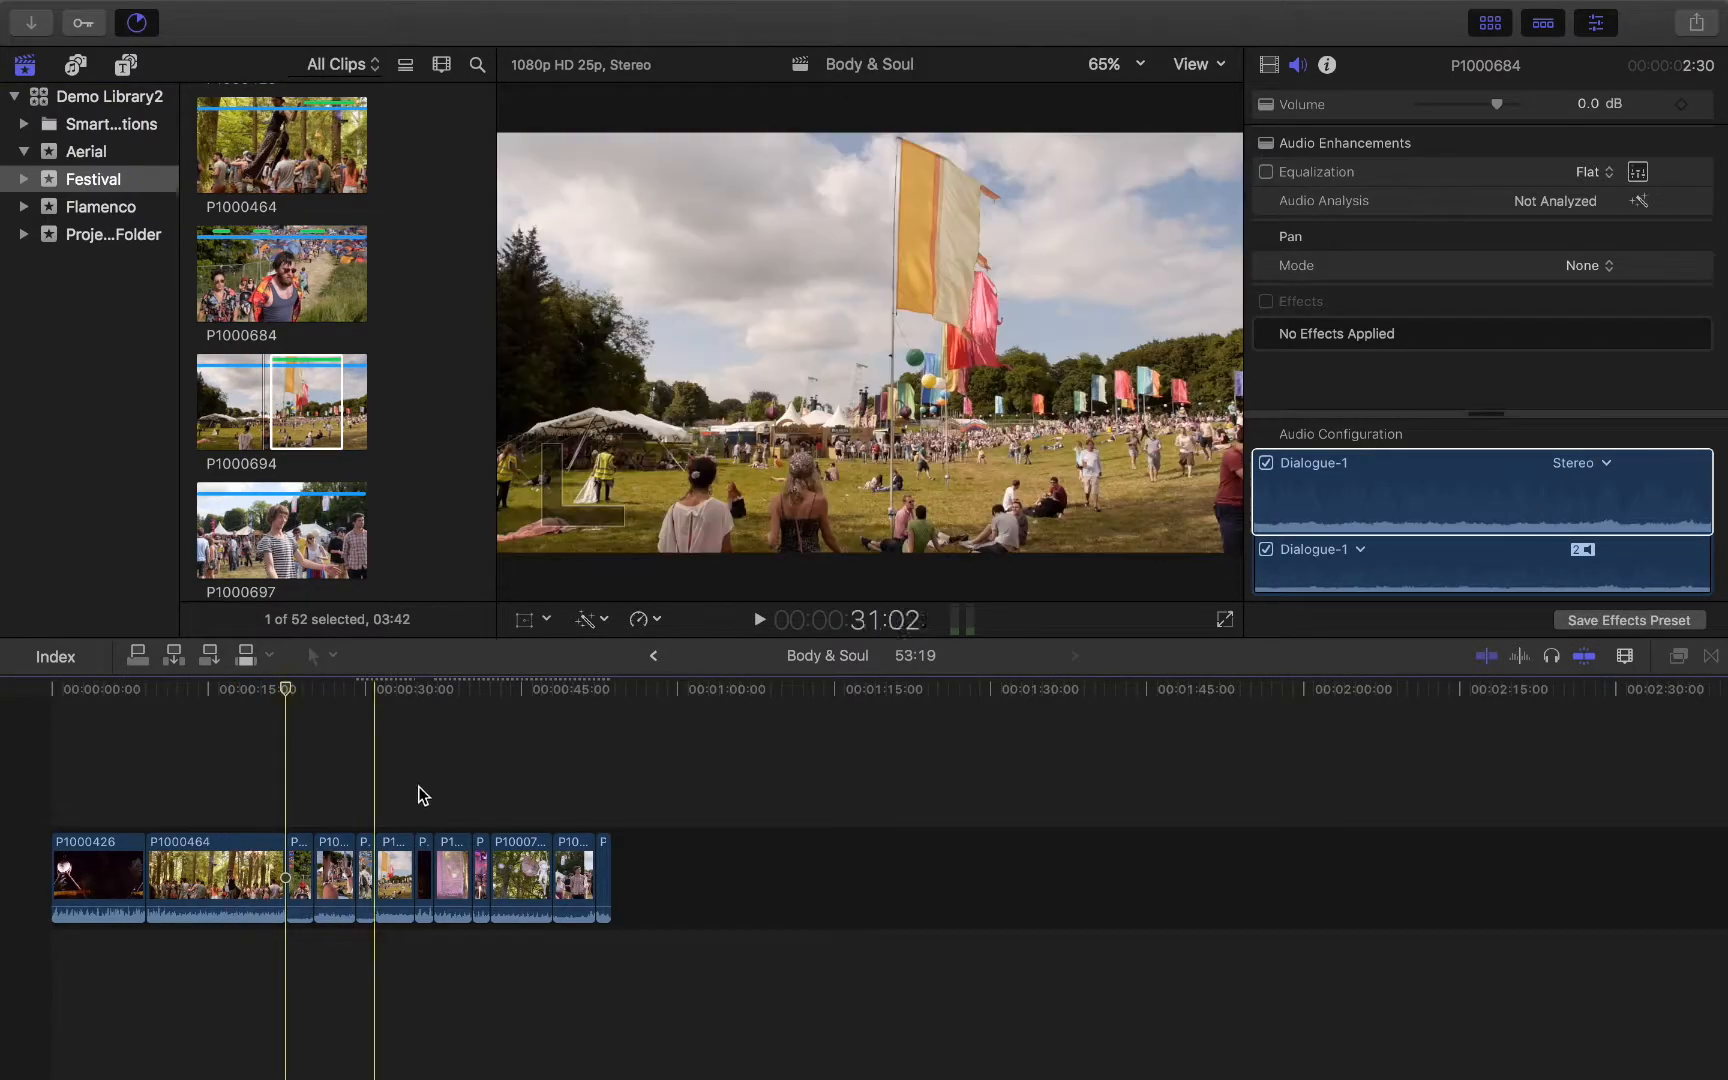
left_click(632, 705)
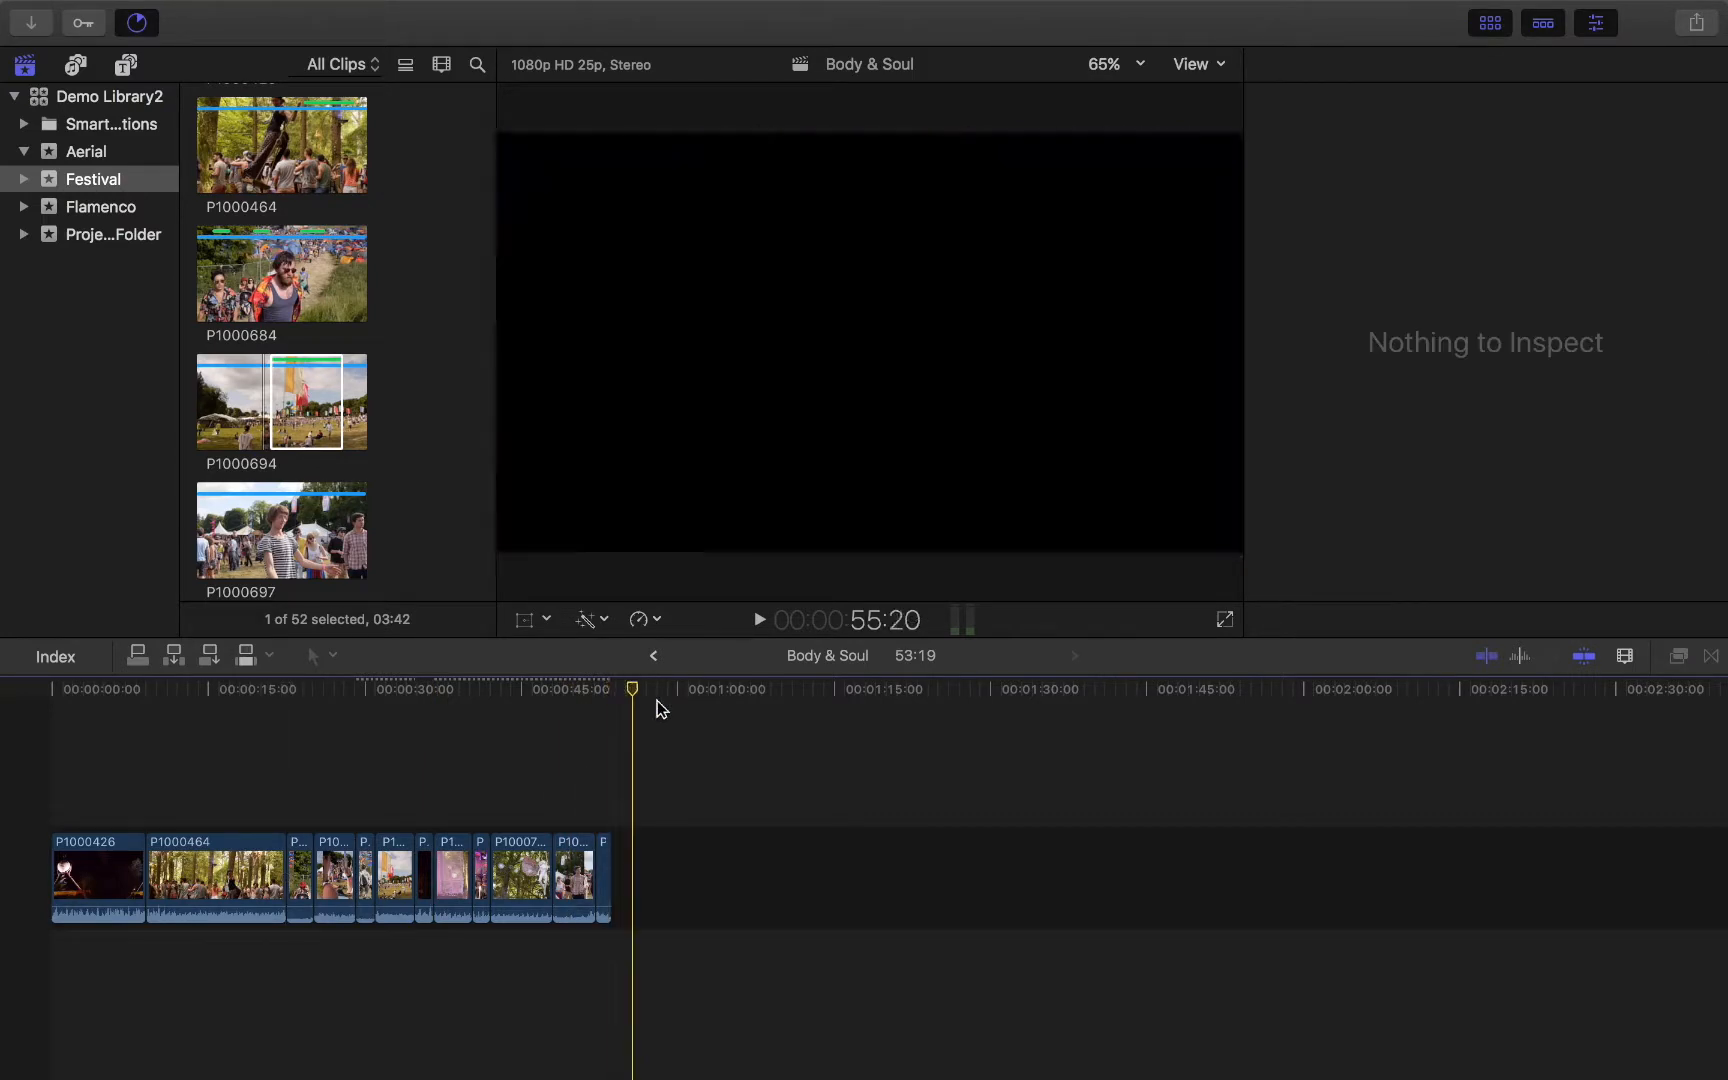
left_click_drag(659, 708, 612, 714)
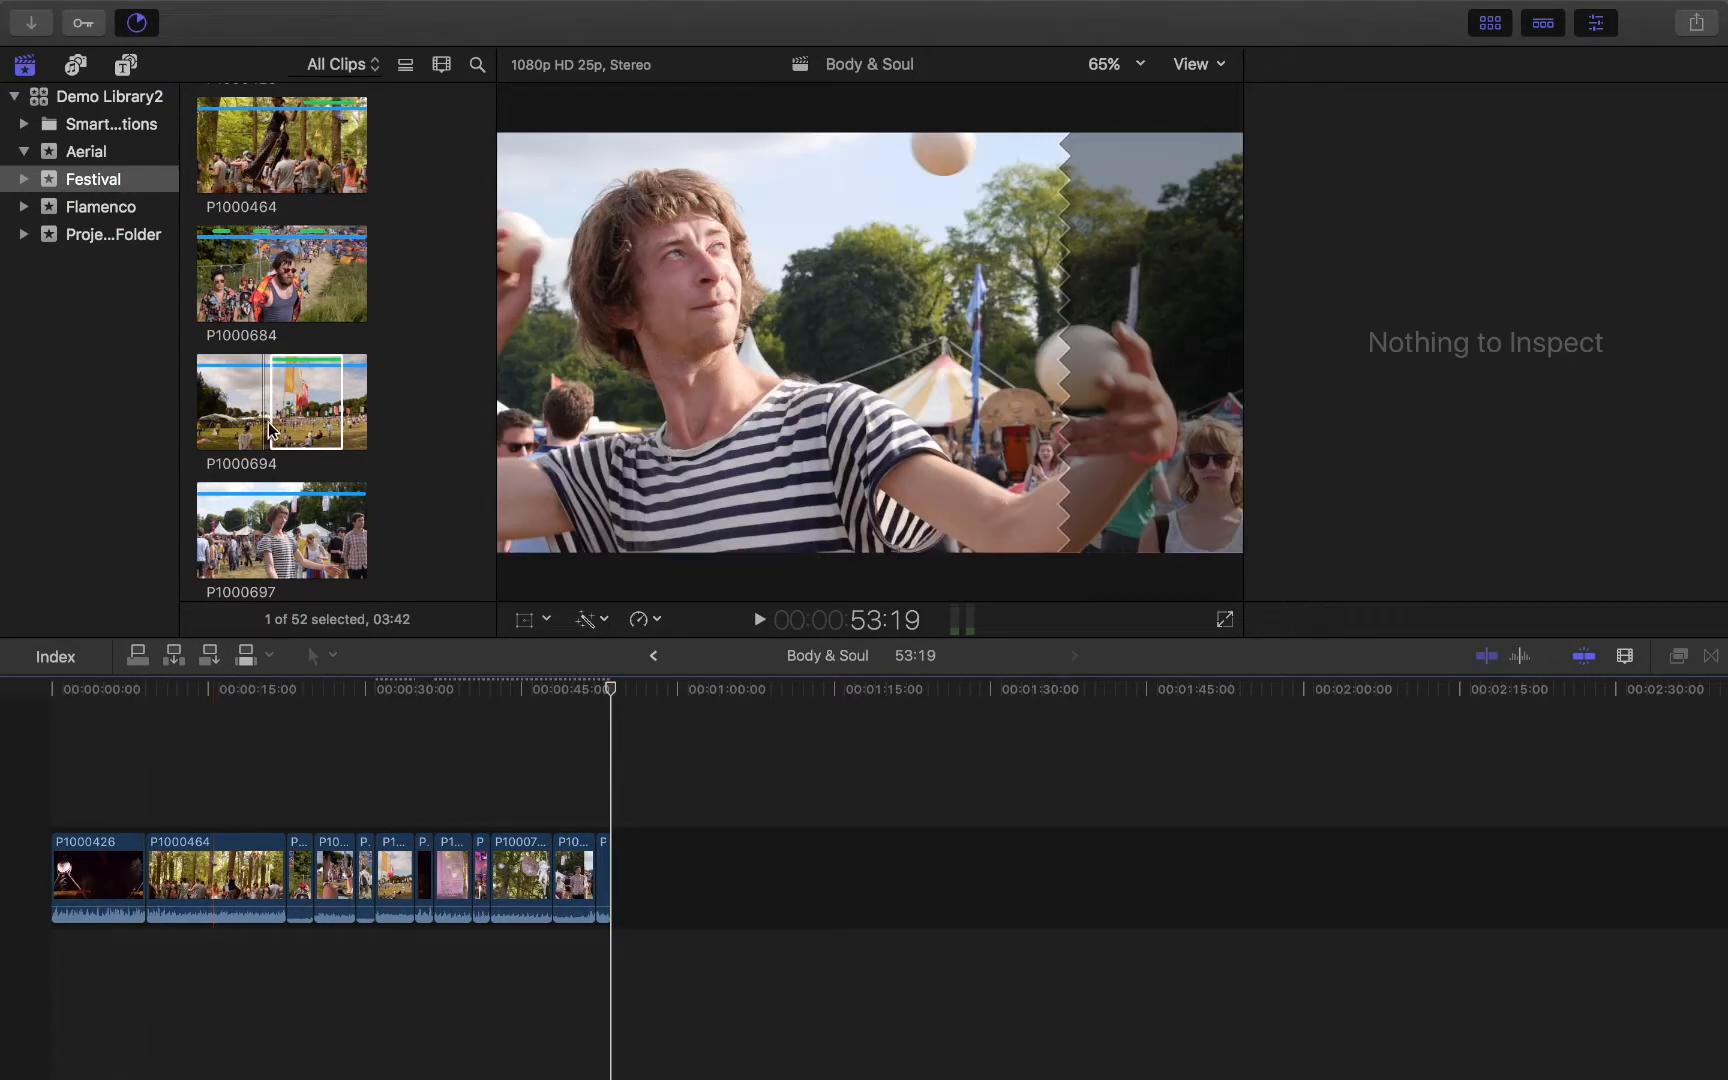
left_click(315, 403)
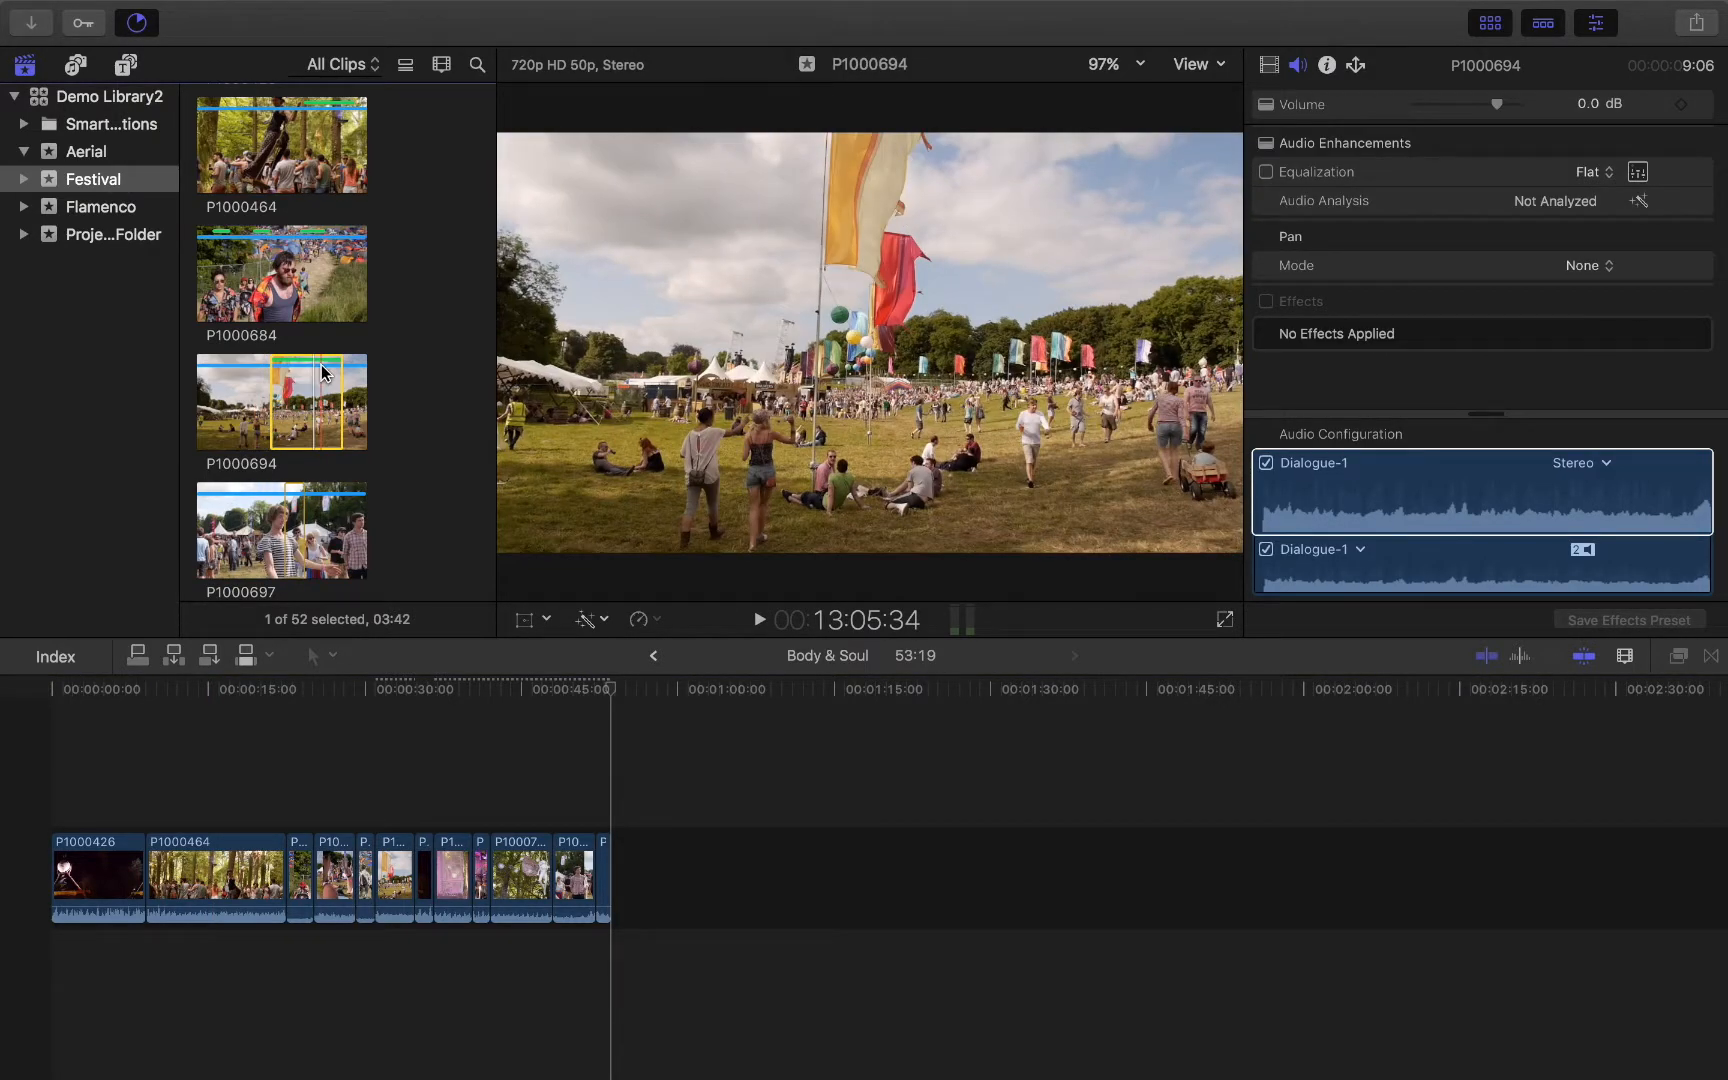
left_click_drag(611, 688, 189, 756)
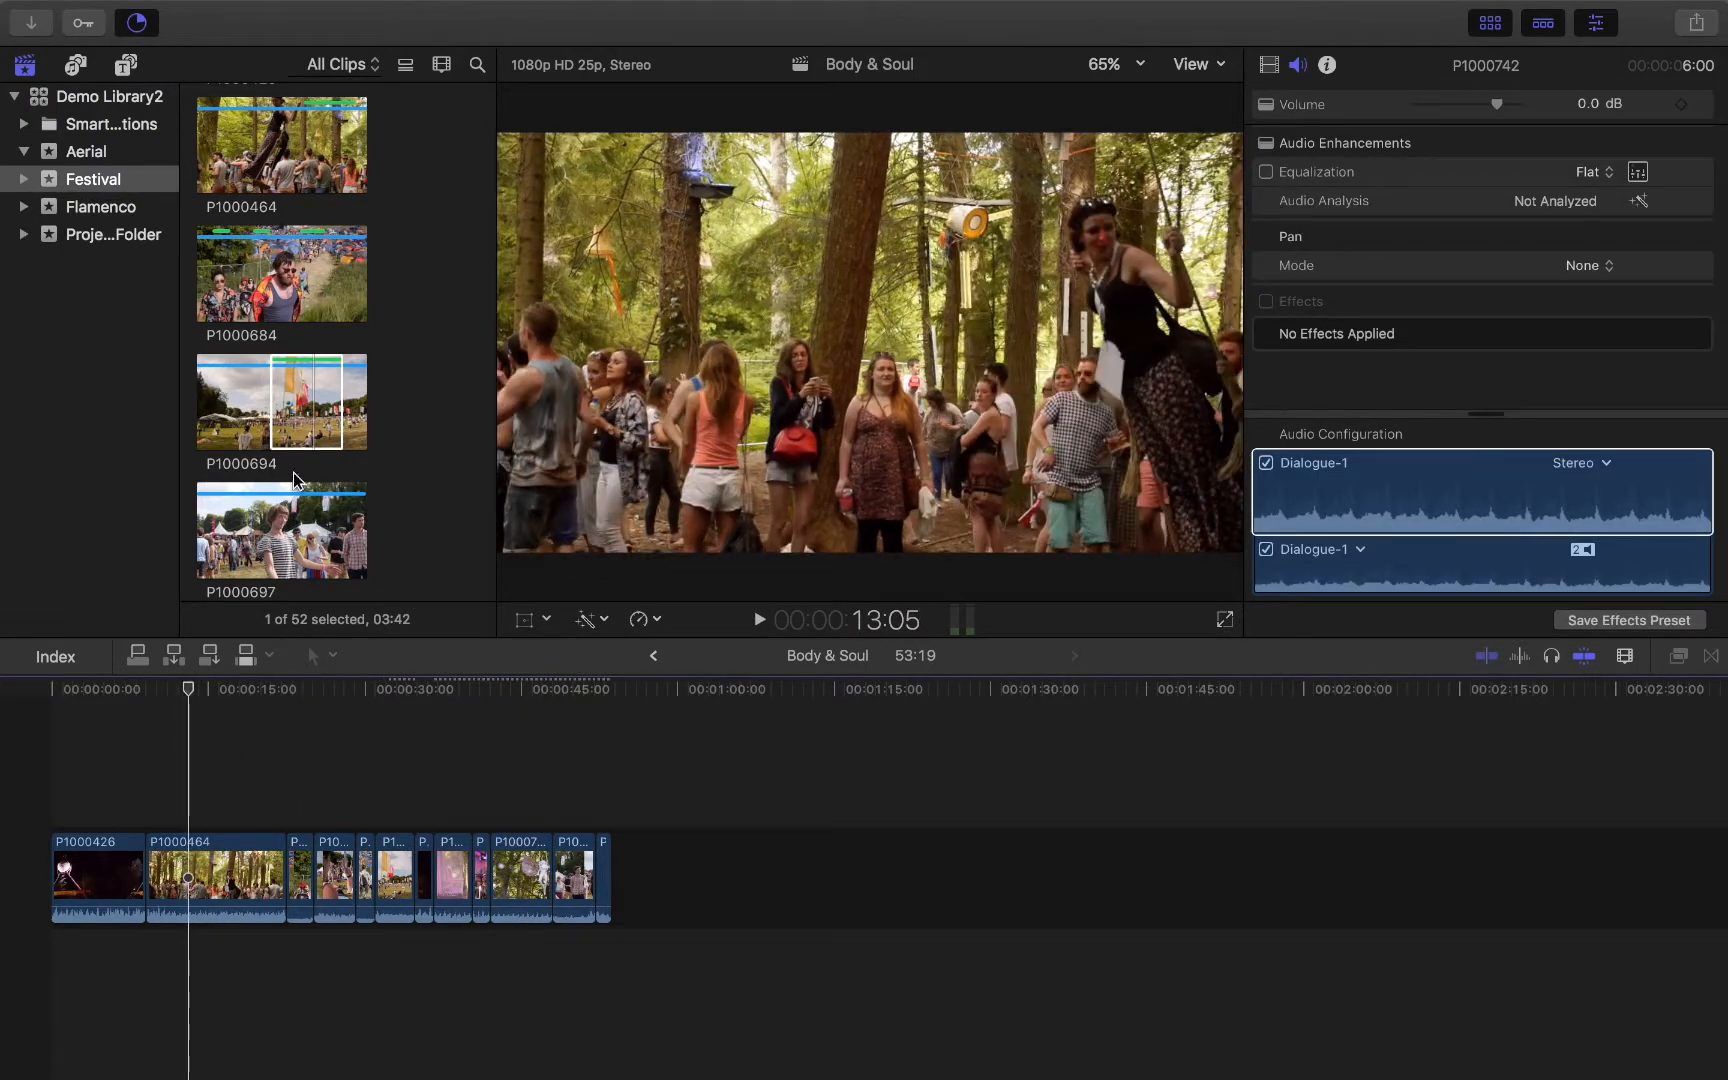
Step: Connect the P1000694 favorite range above the P1000464 clip at the 13:05 playhead position
left_click(309, 424)
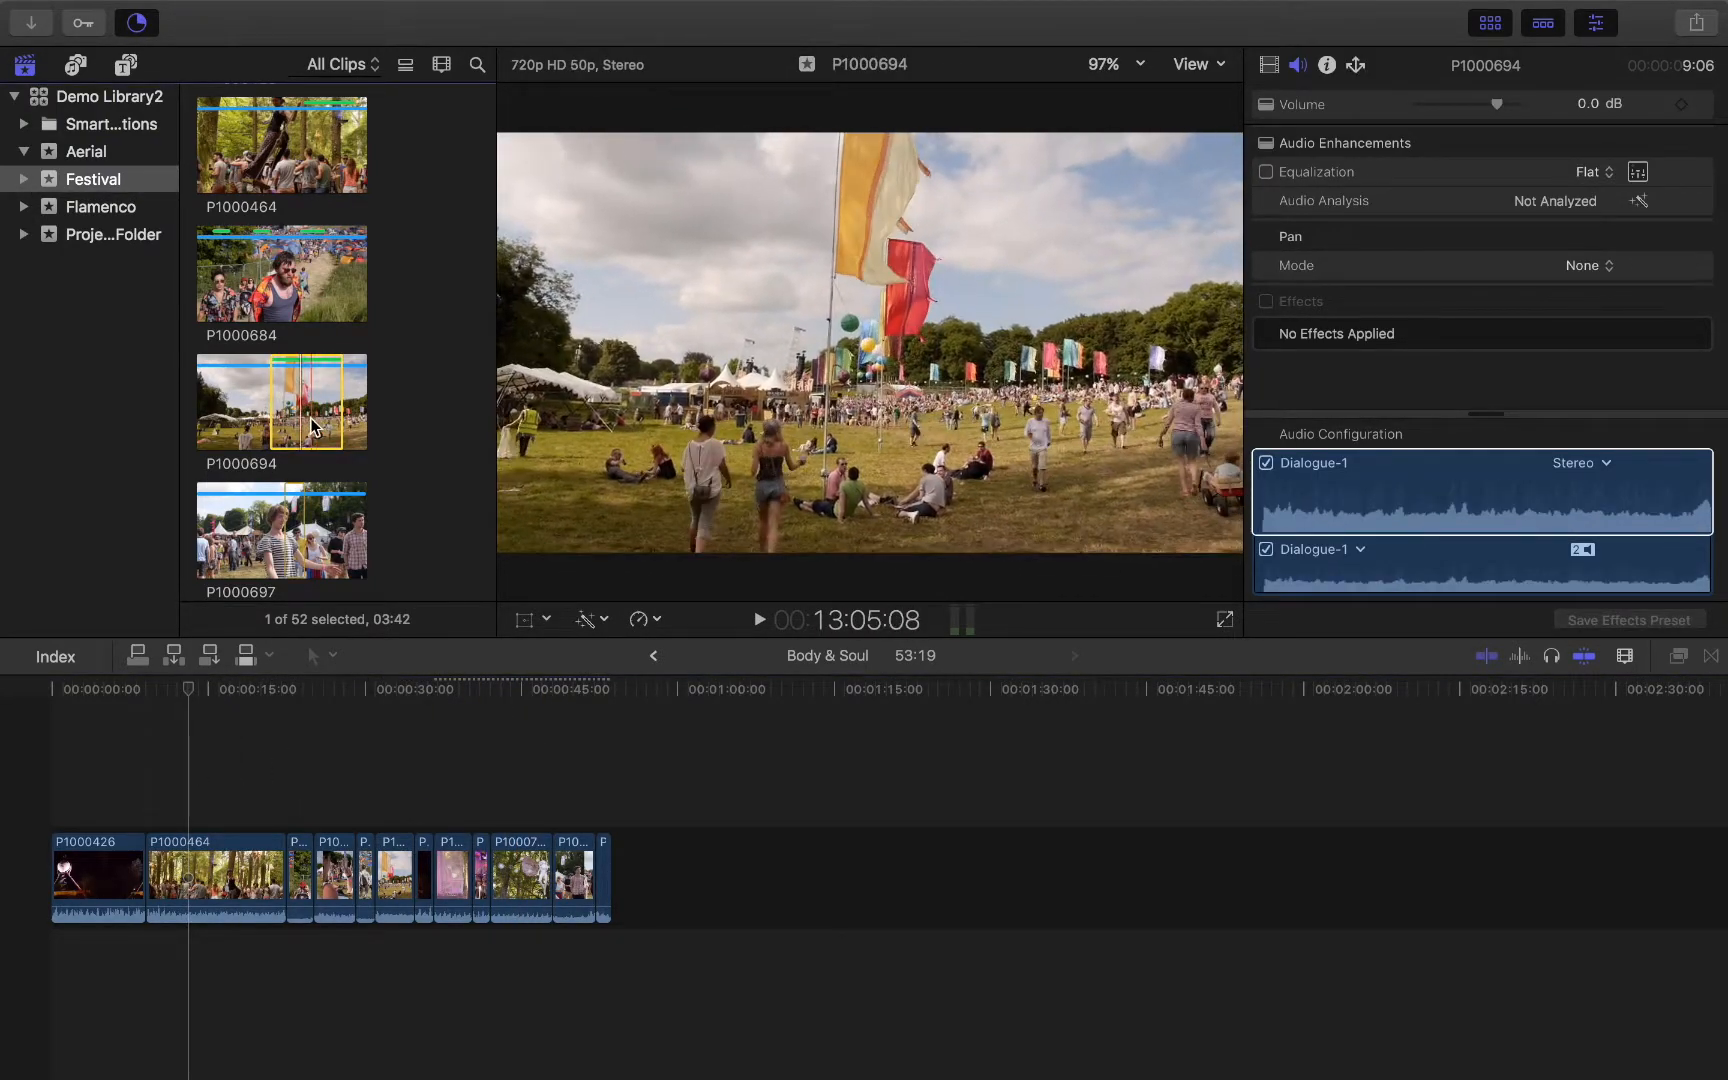
left_click(213, 764)
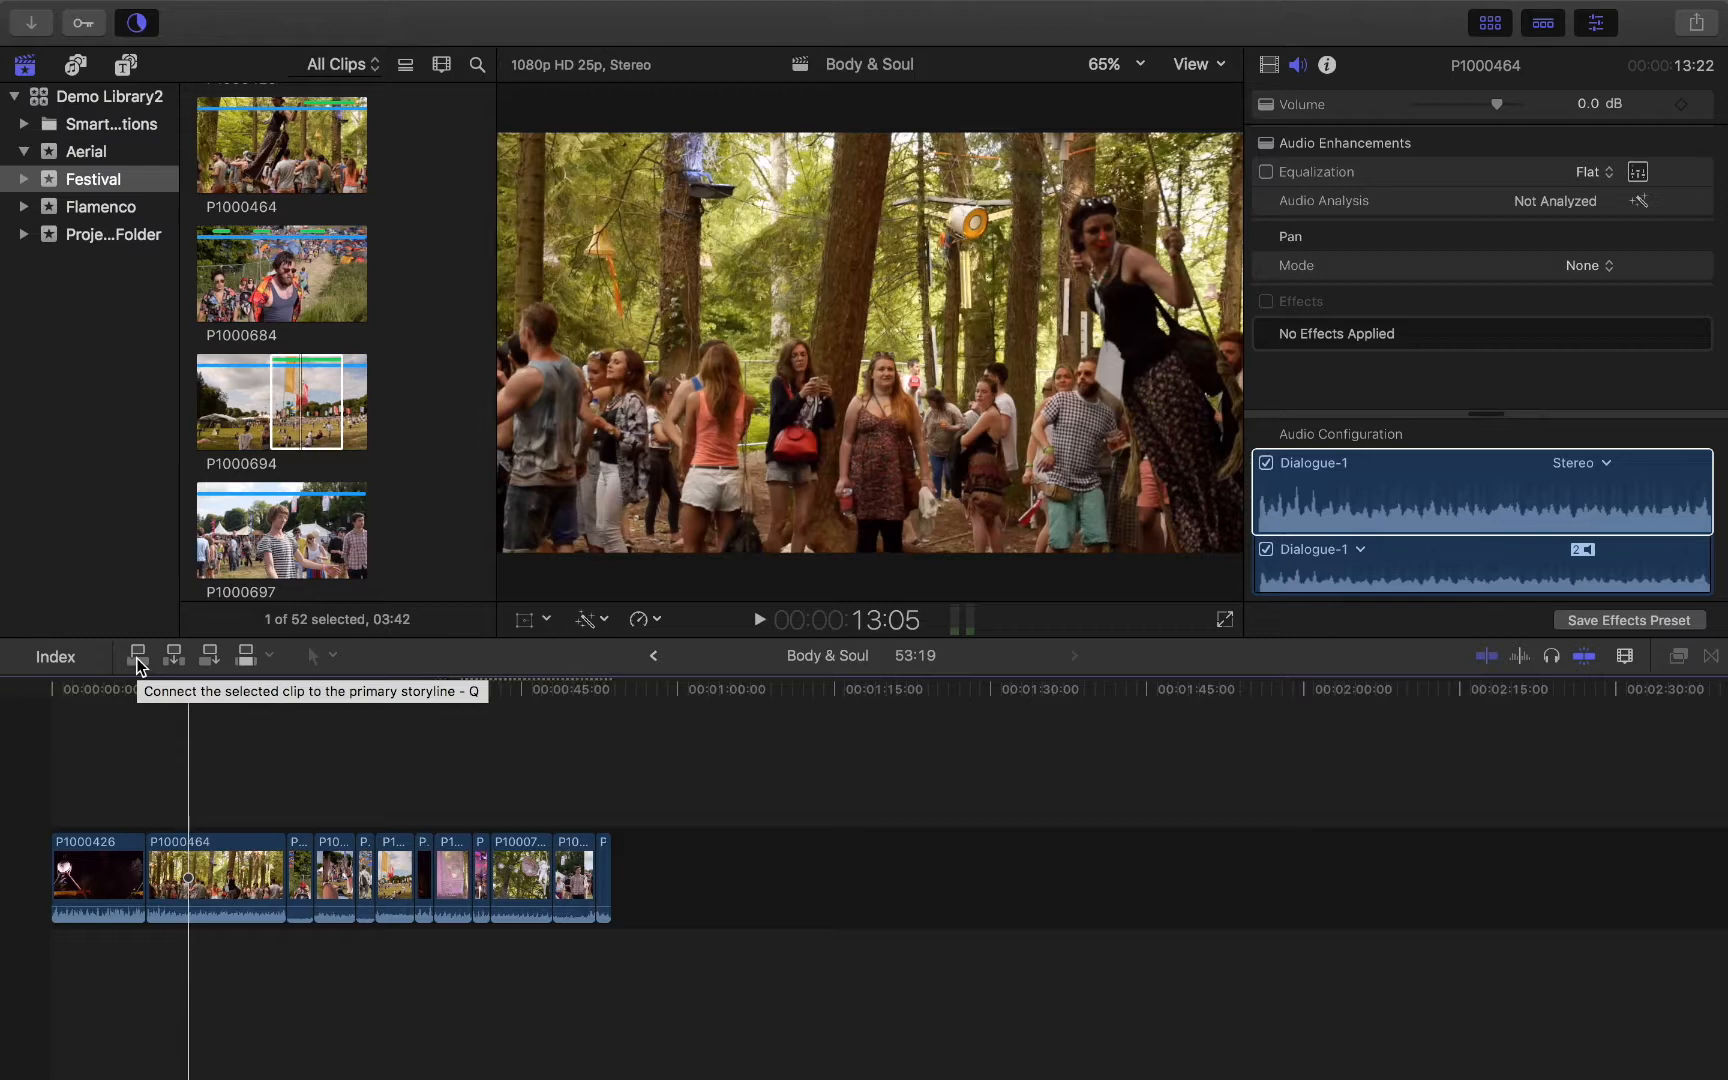
left_click(137, 656)
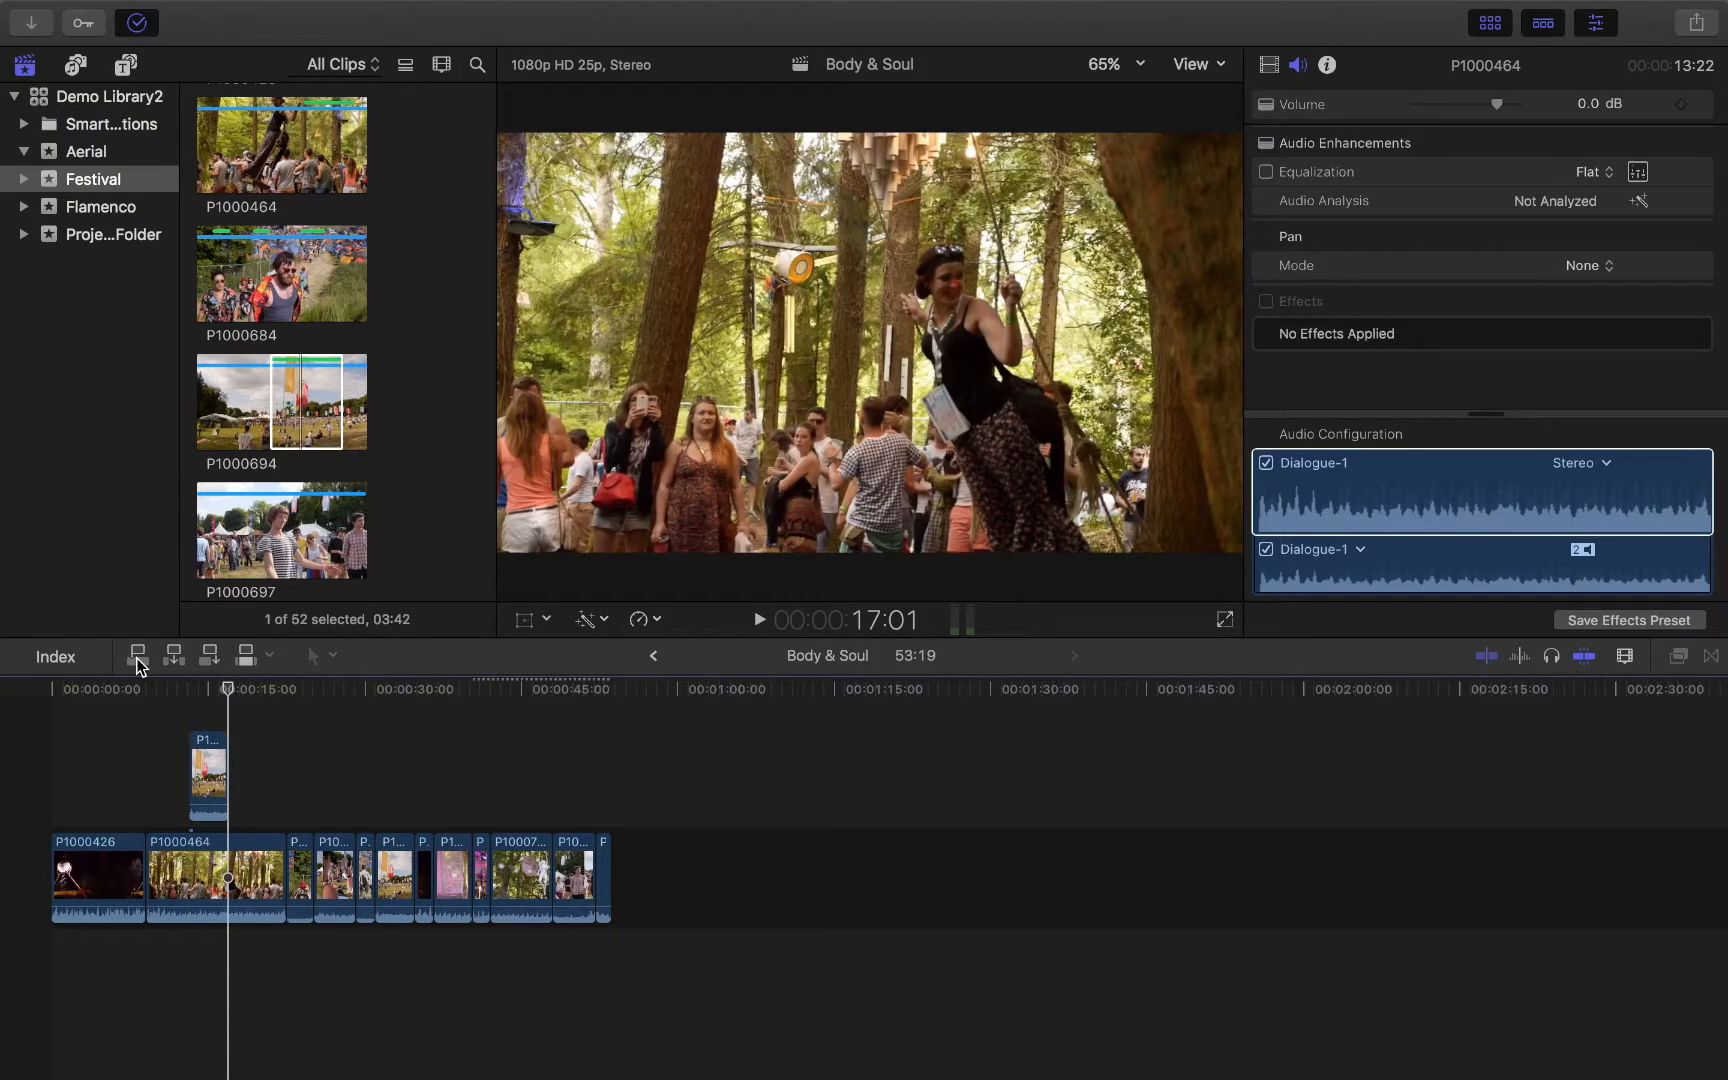
Step: Play the timeline from about 11:18 across the connected P1000694 clip, and examine where it covers P1000464
left_click_drag(225, 688, 174, 718)
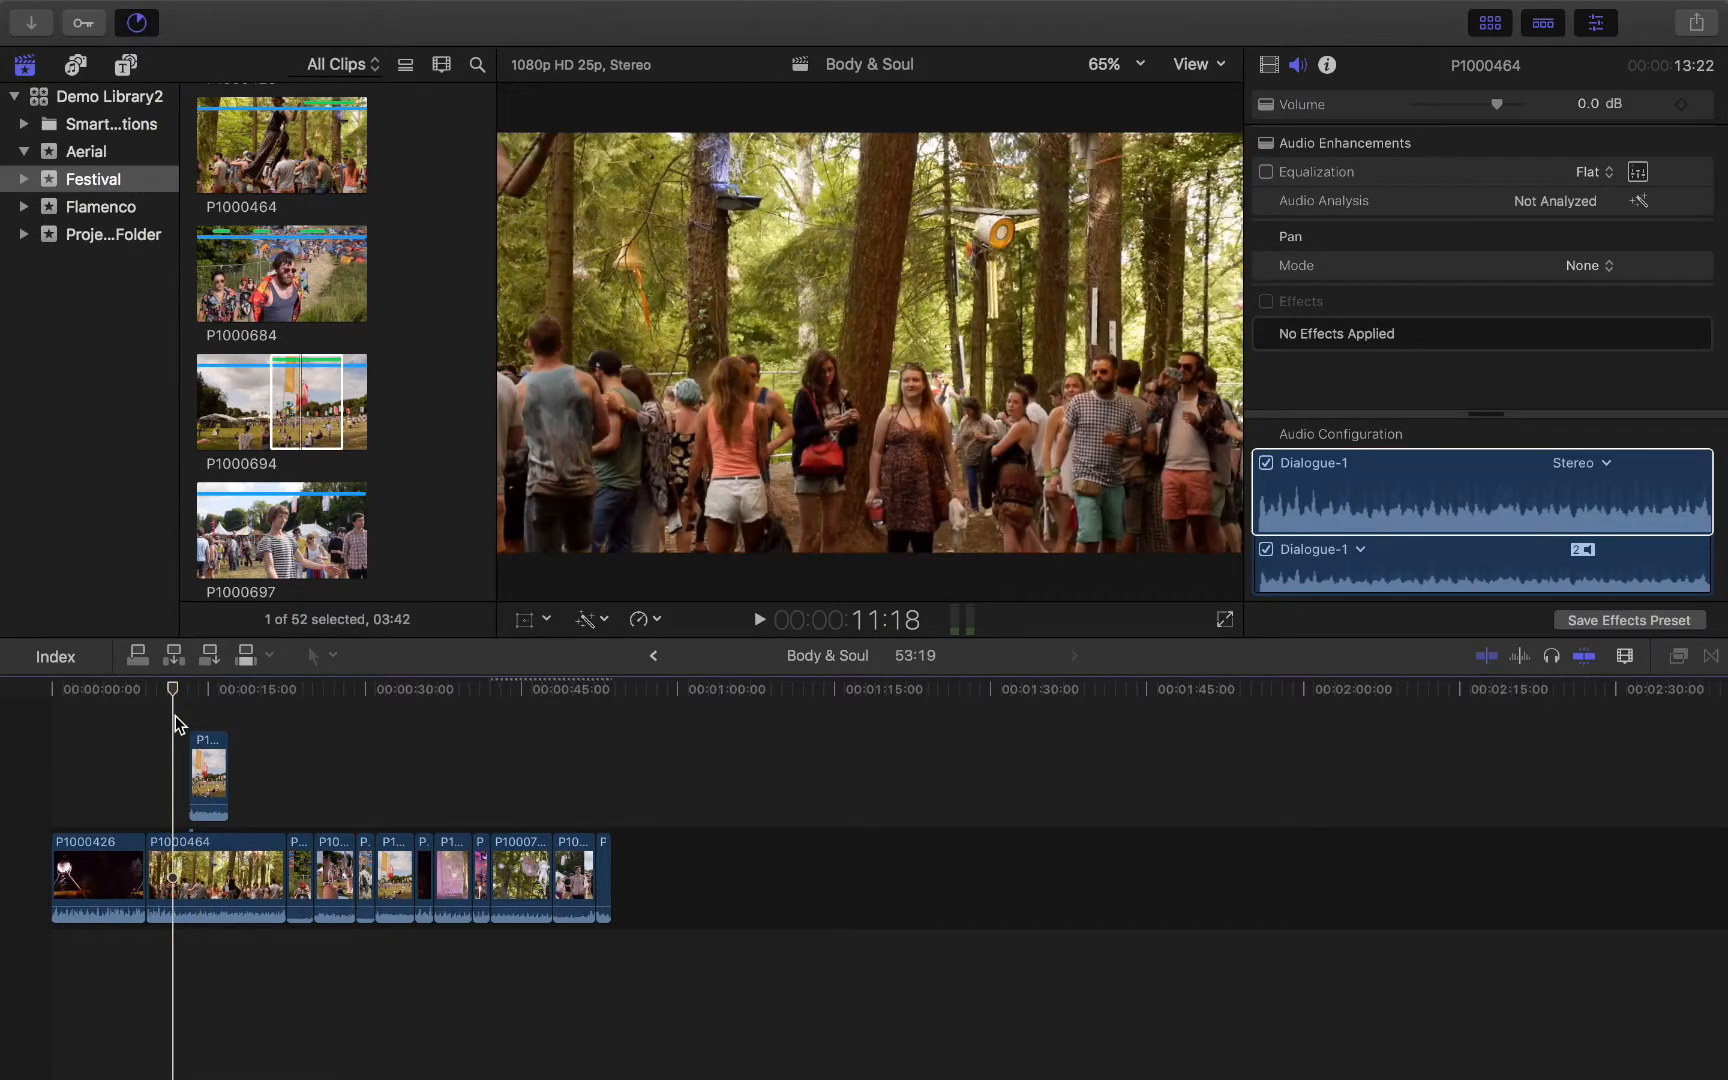
key("space")
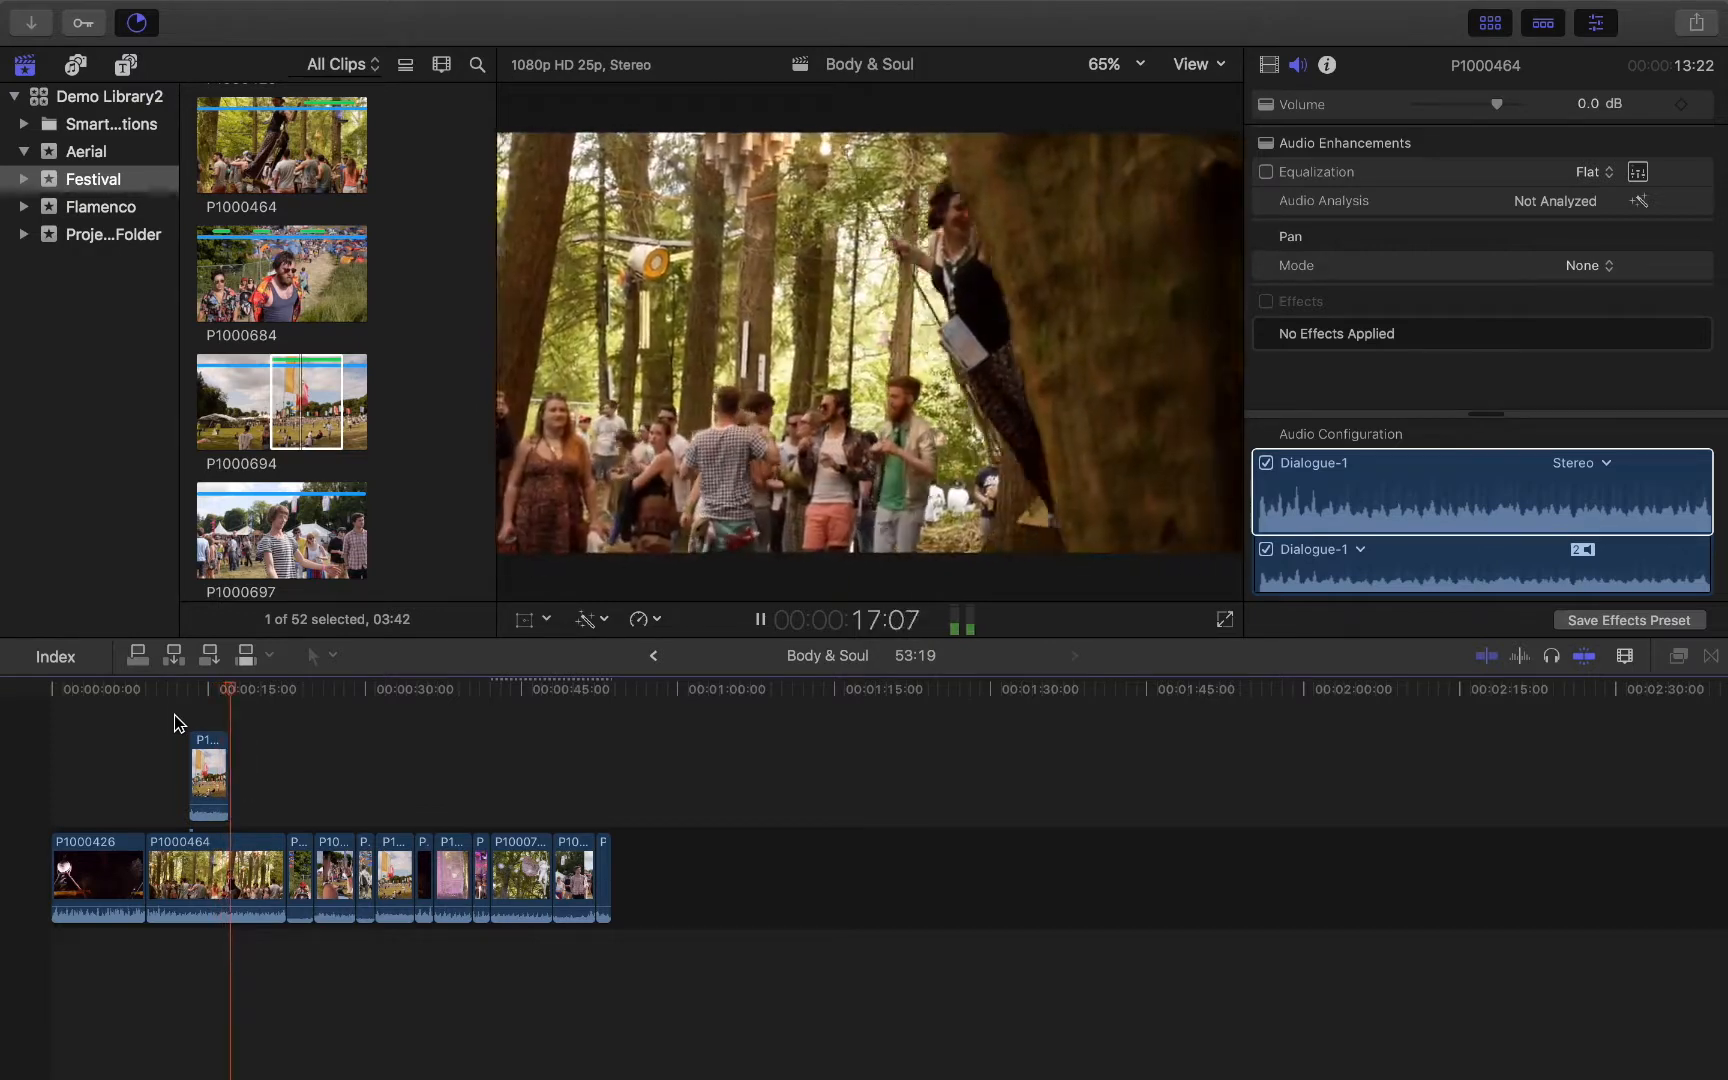
key("space")
left_click(212, 702)
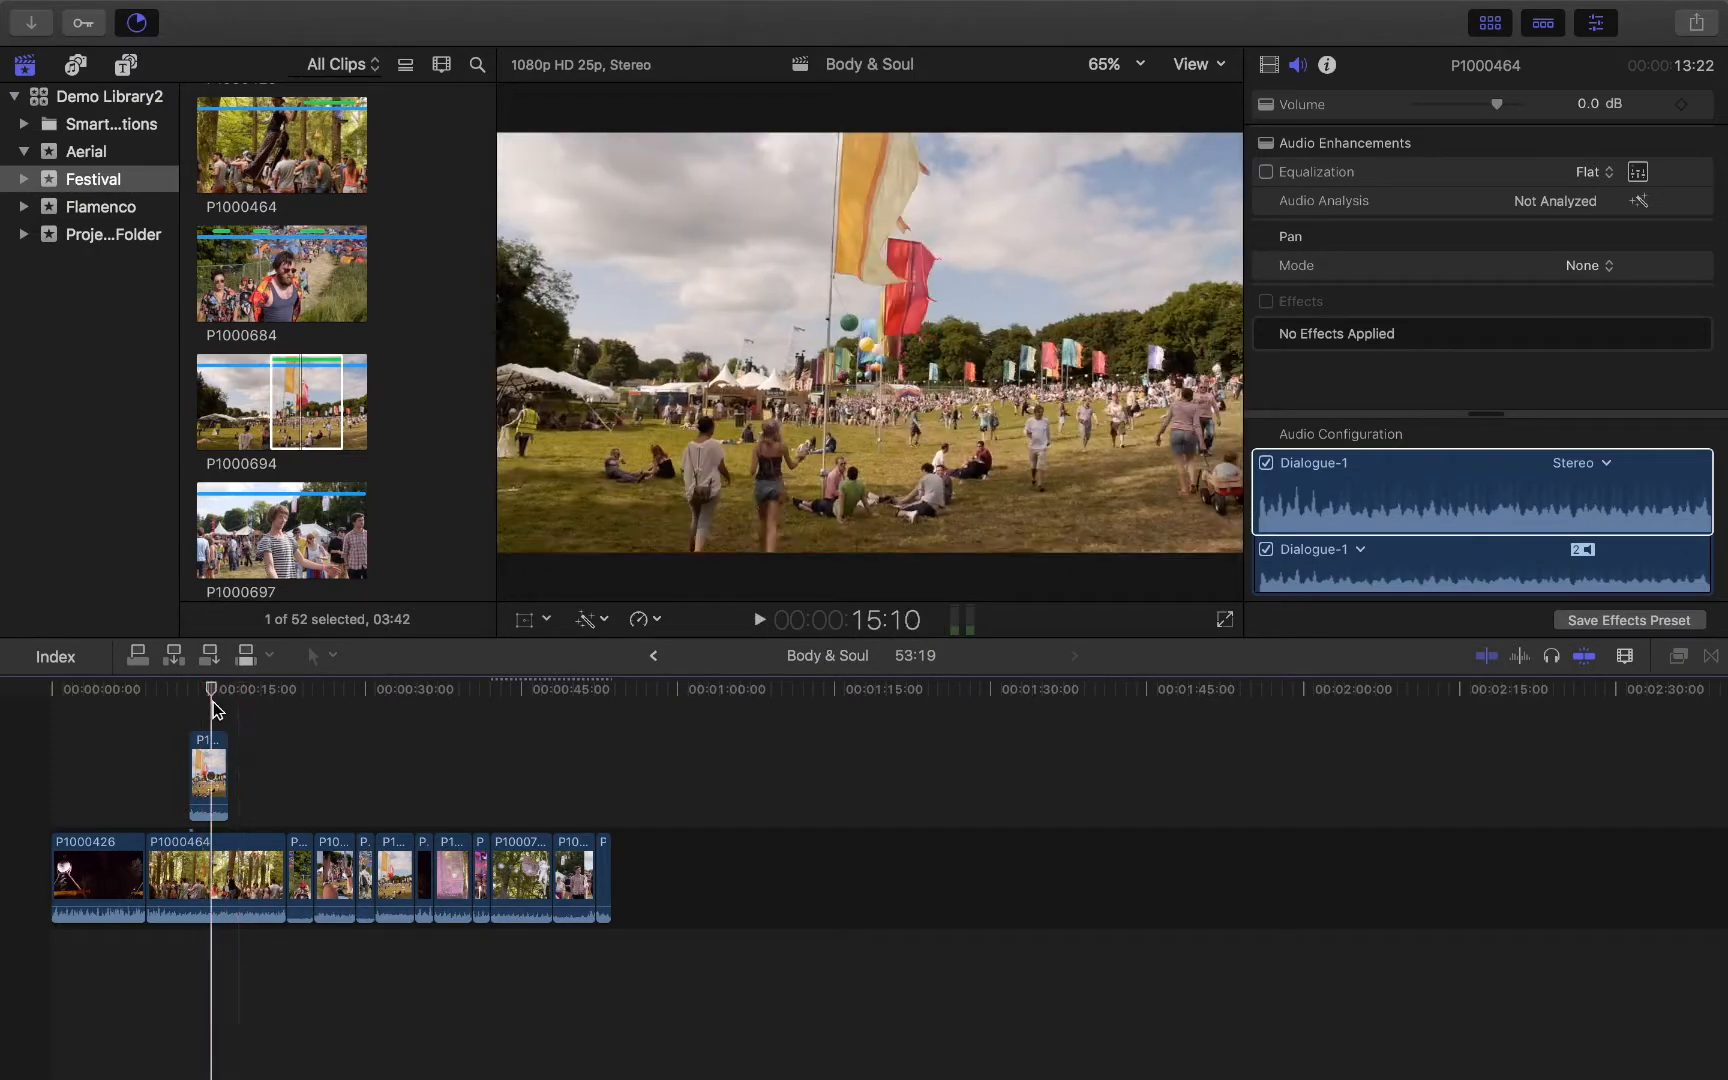
left_click(209, 784)
left_click_drag(192, 690, 162, 693)
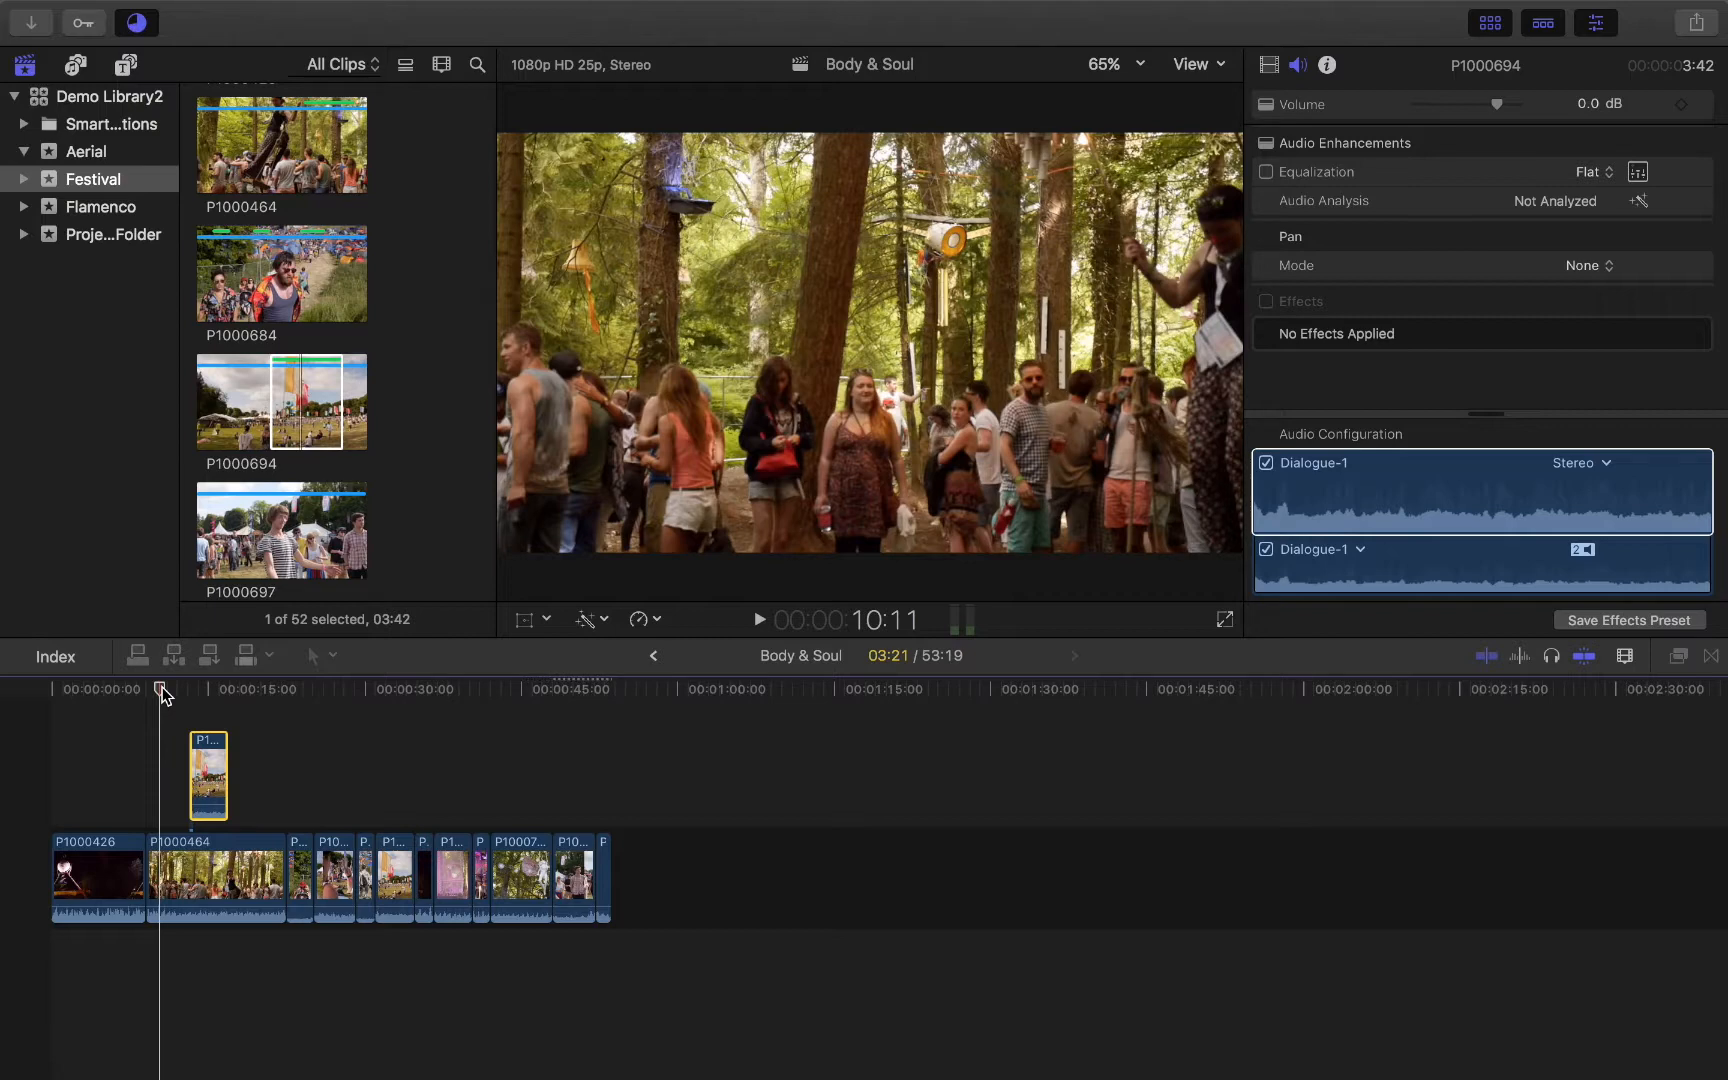
left_click(179, 690)
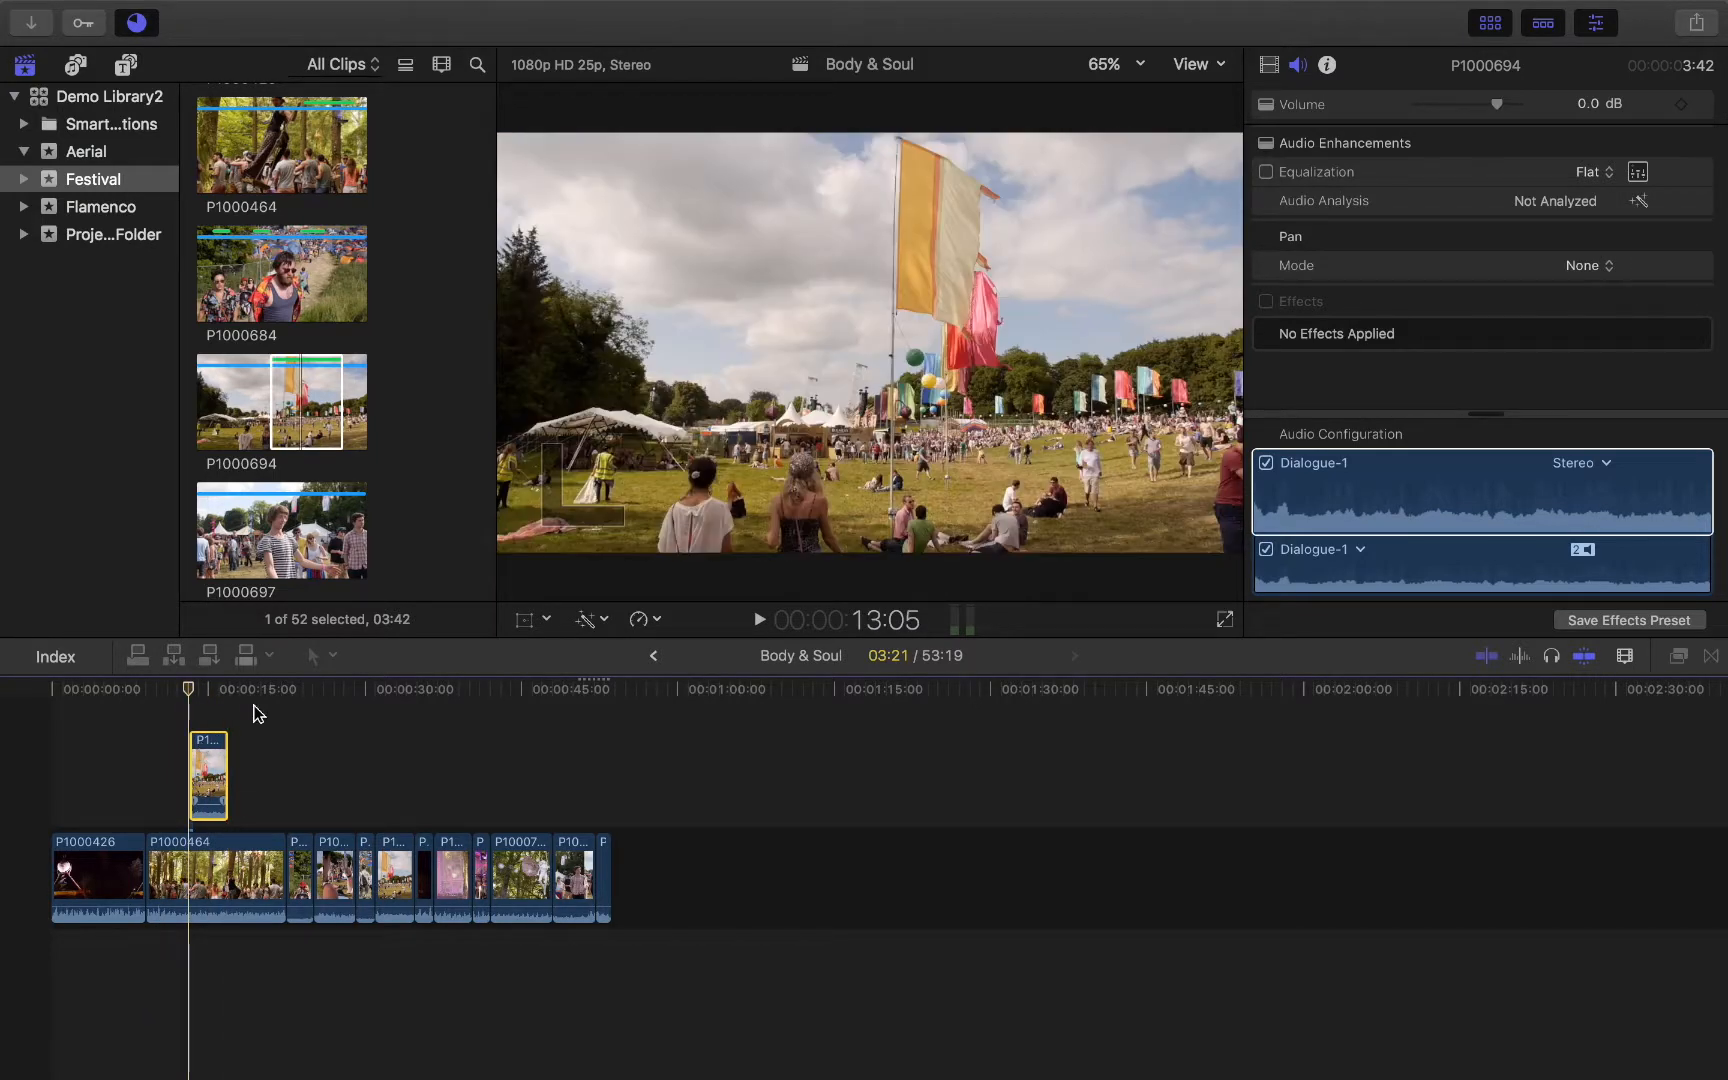
Step: Mark a range of about 04:01 in P1000700 and connect it above the P1000426 clip at about 04:03
left_click(255, 540)
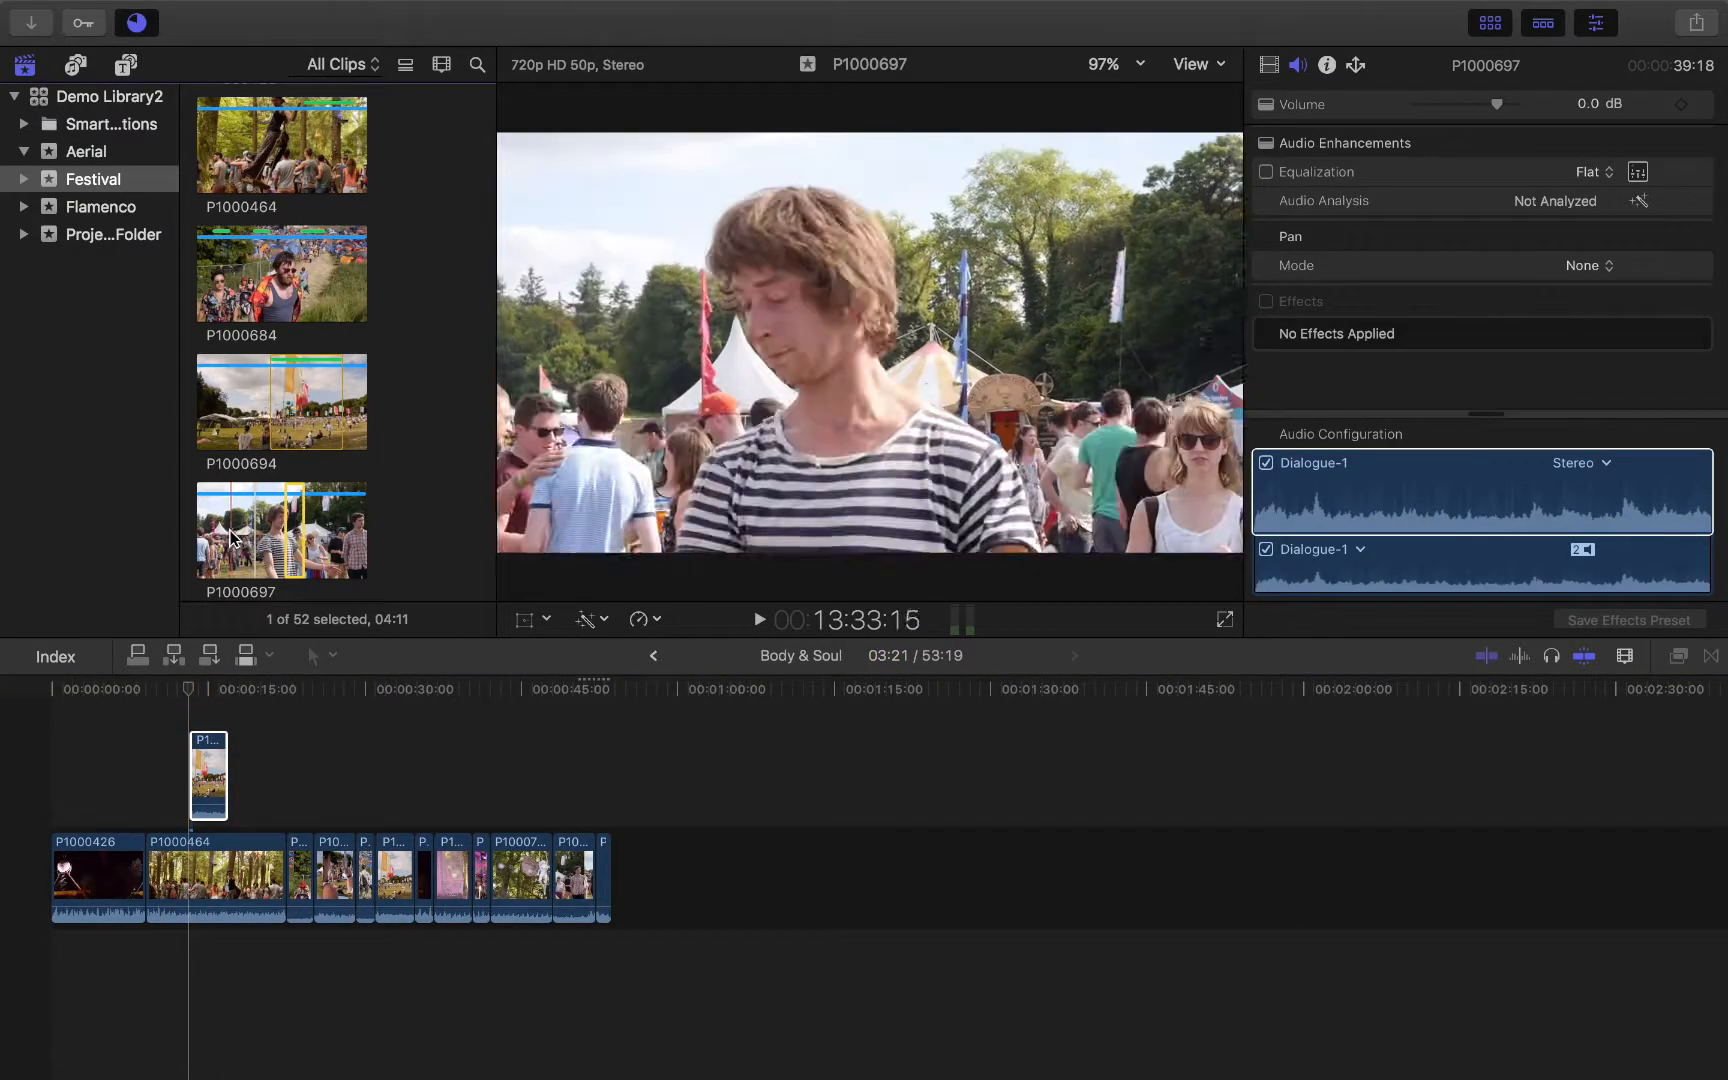
scroll(255, 400, "down", 3)
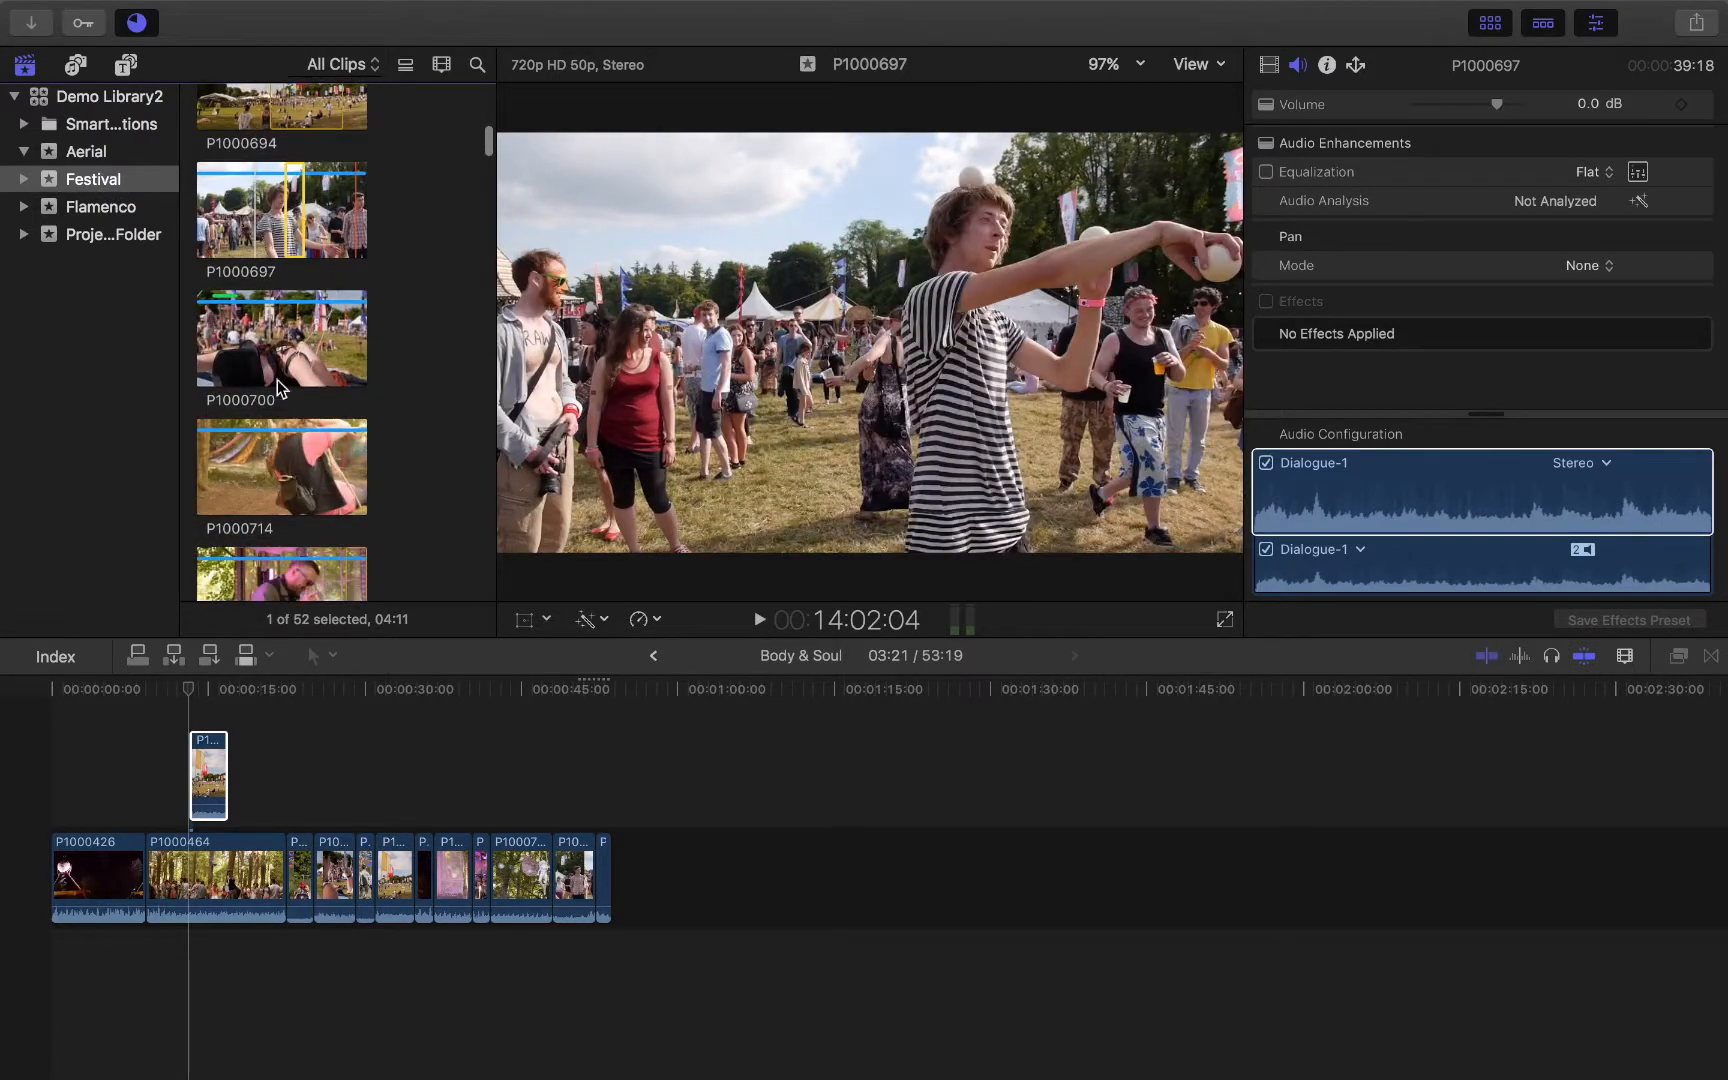
left_click(254, 345)
key("i")
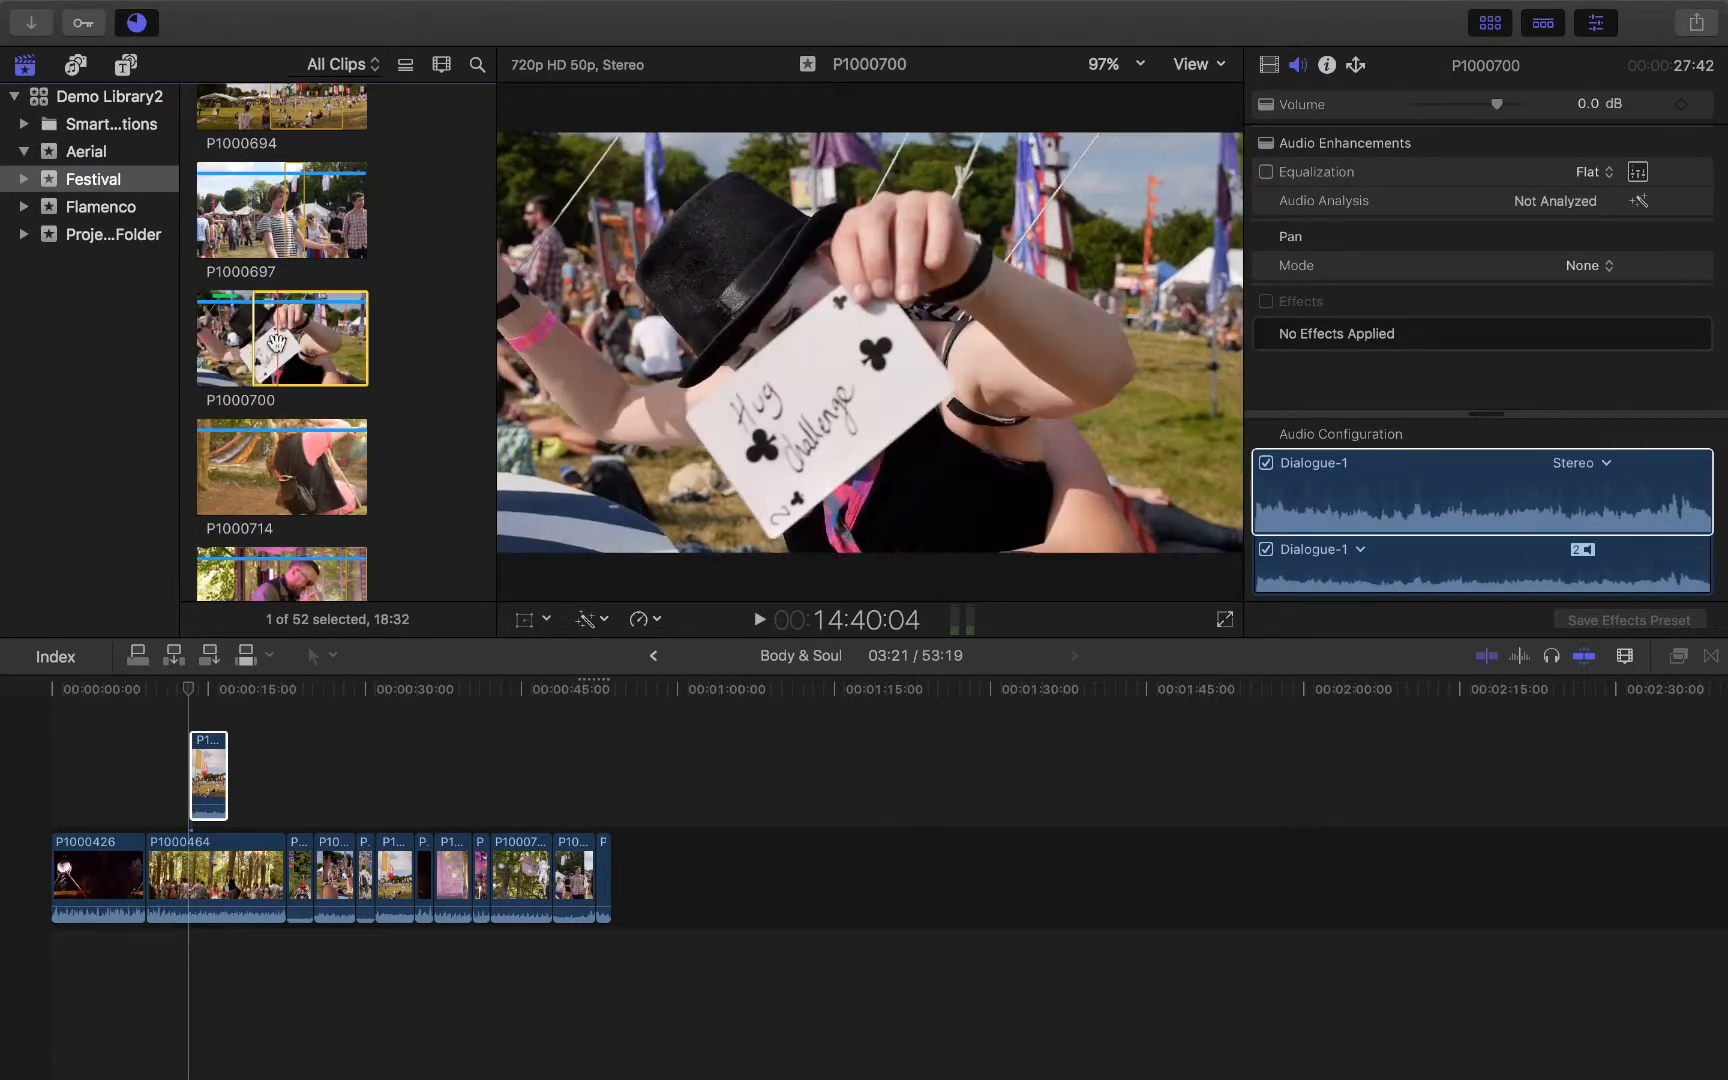
key("o")
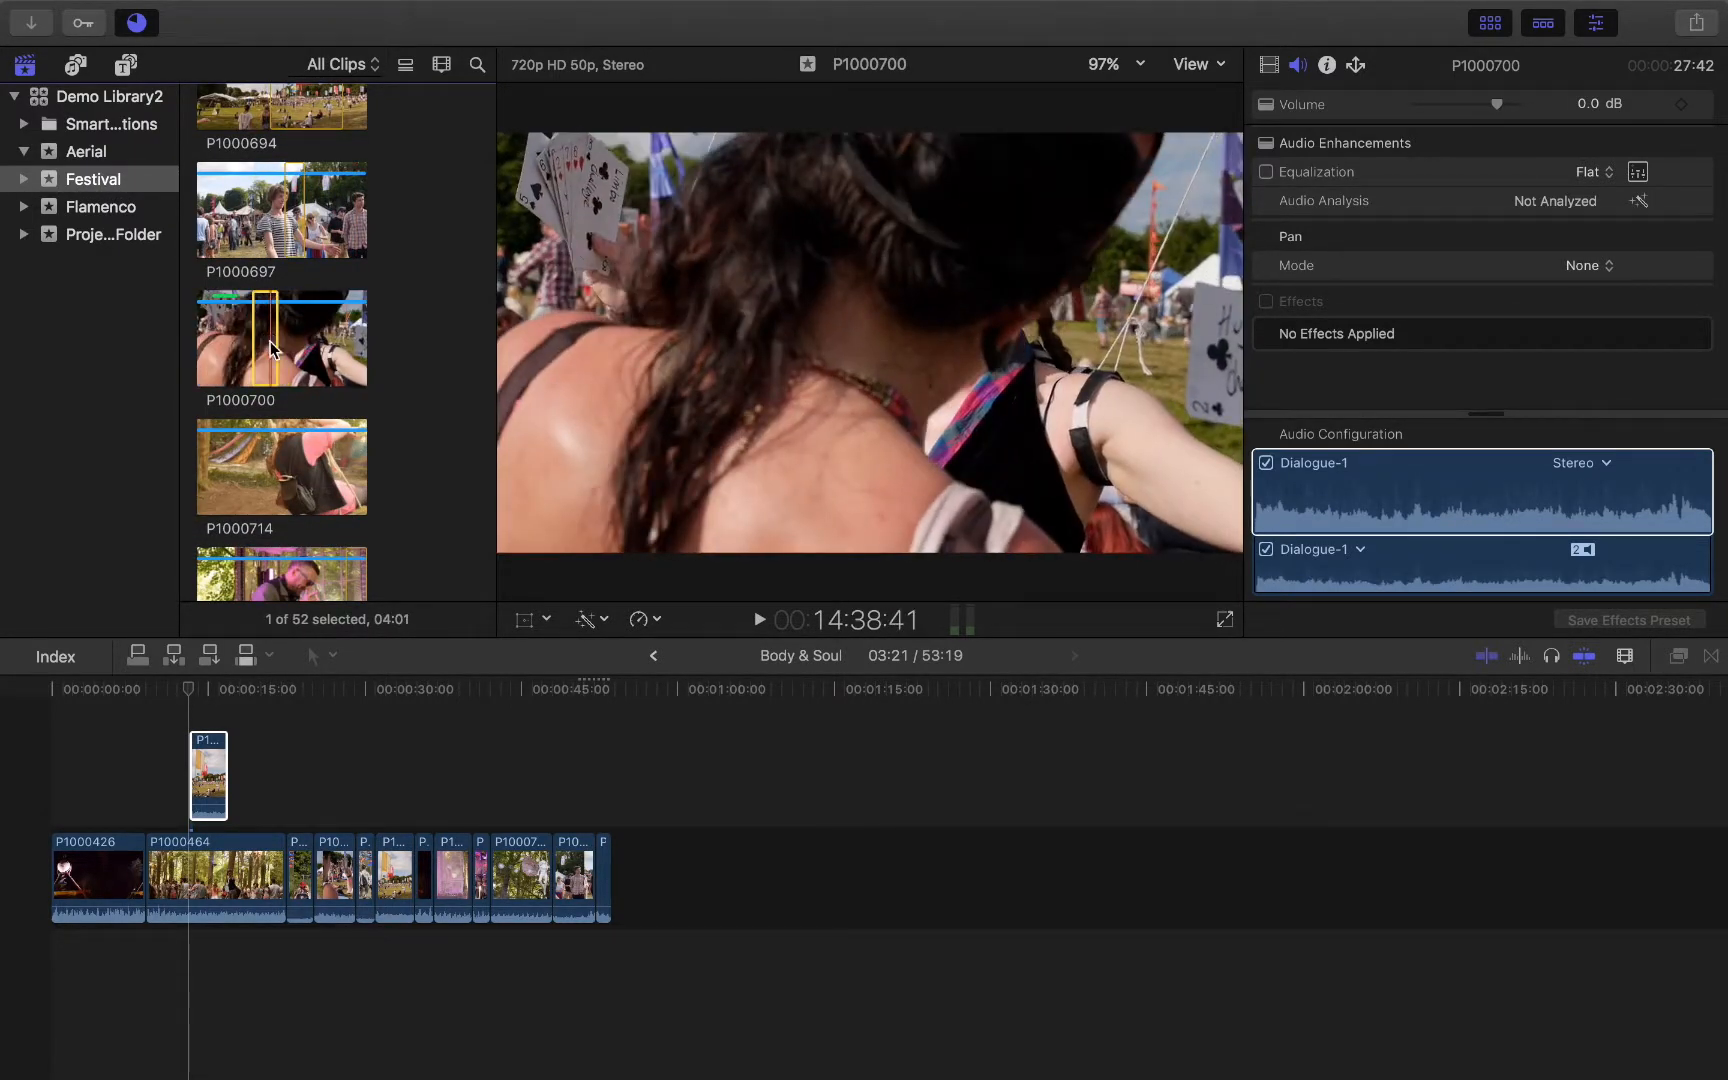
left_click(94, 687)
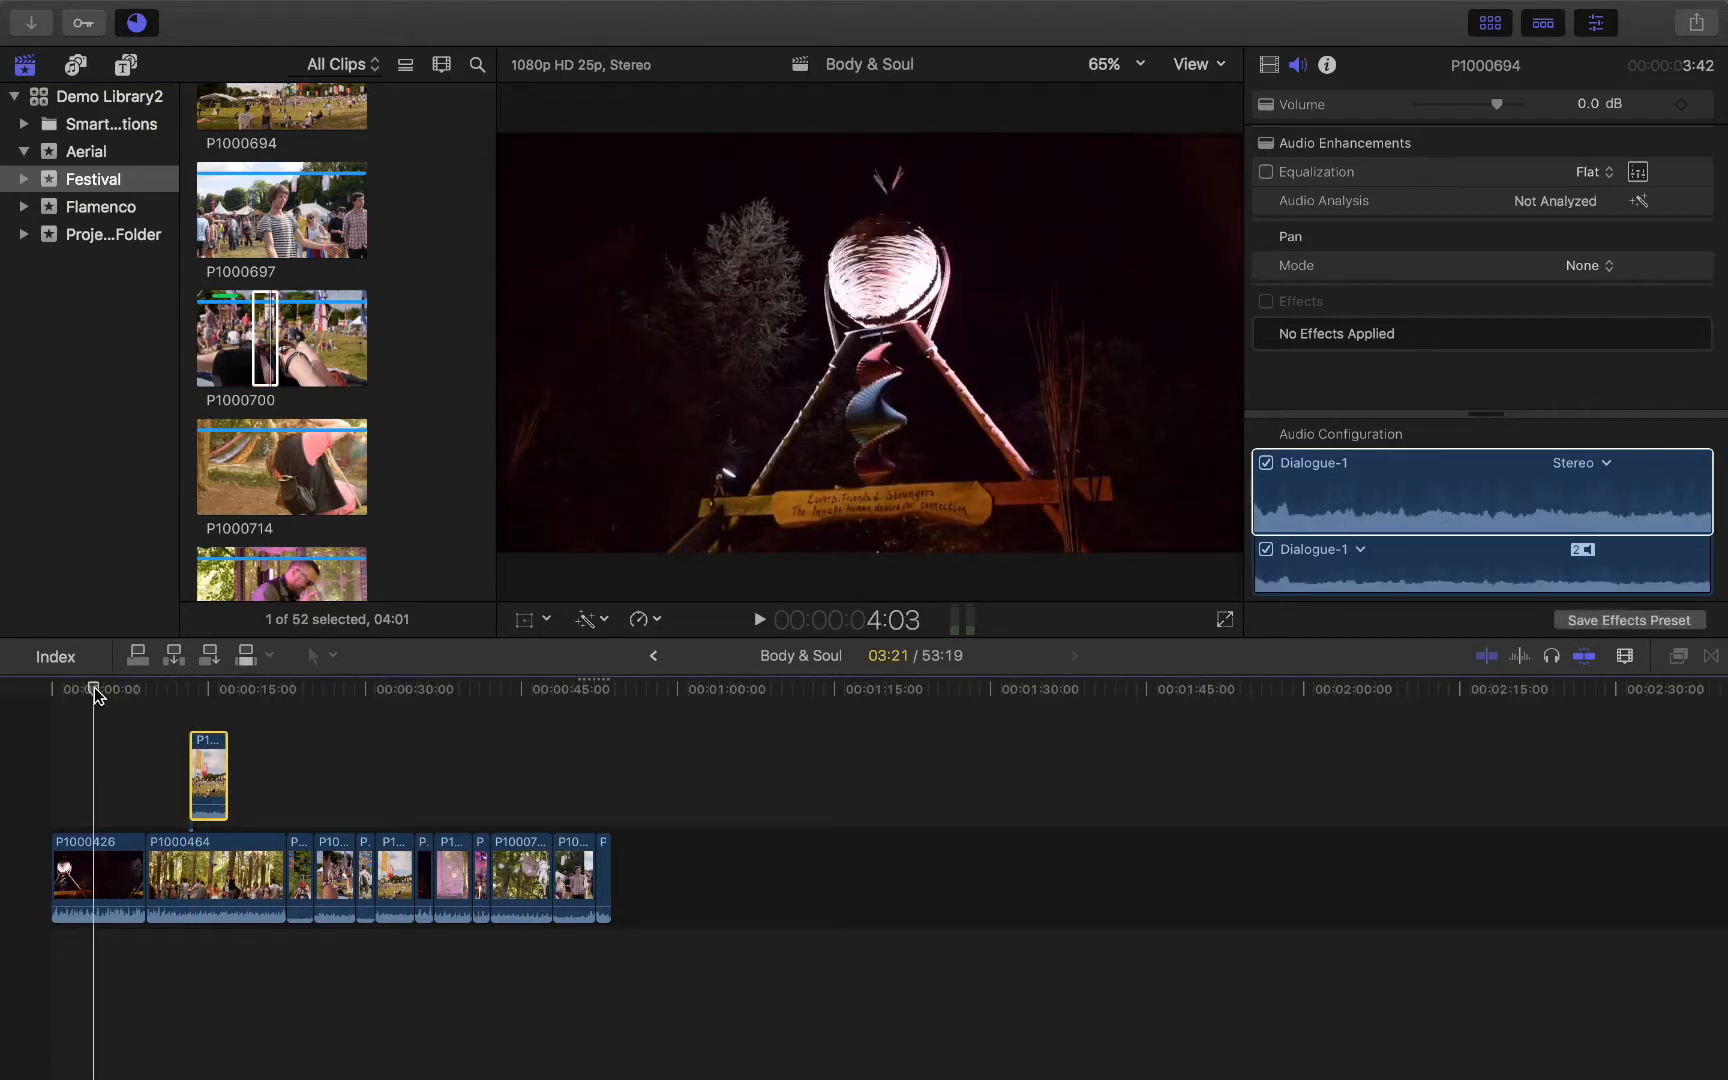
key("q")
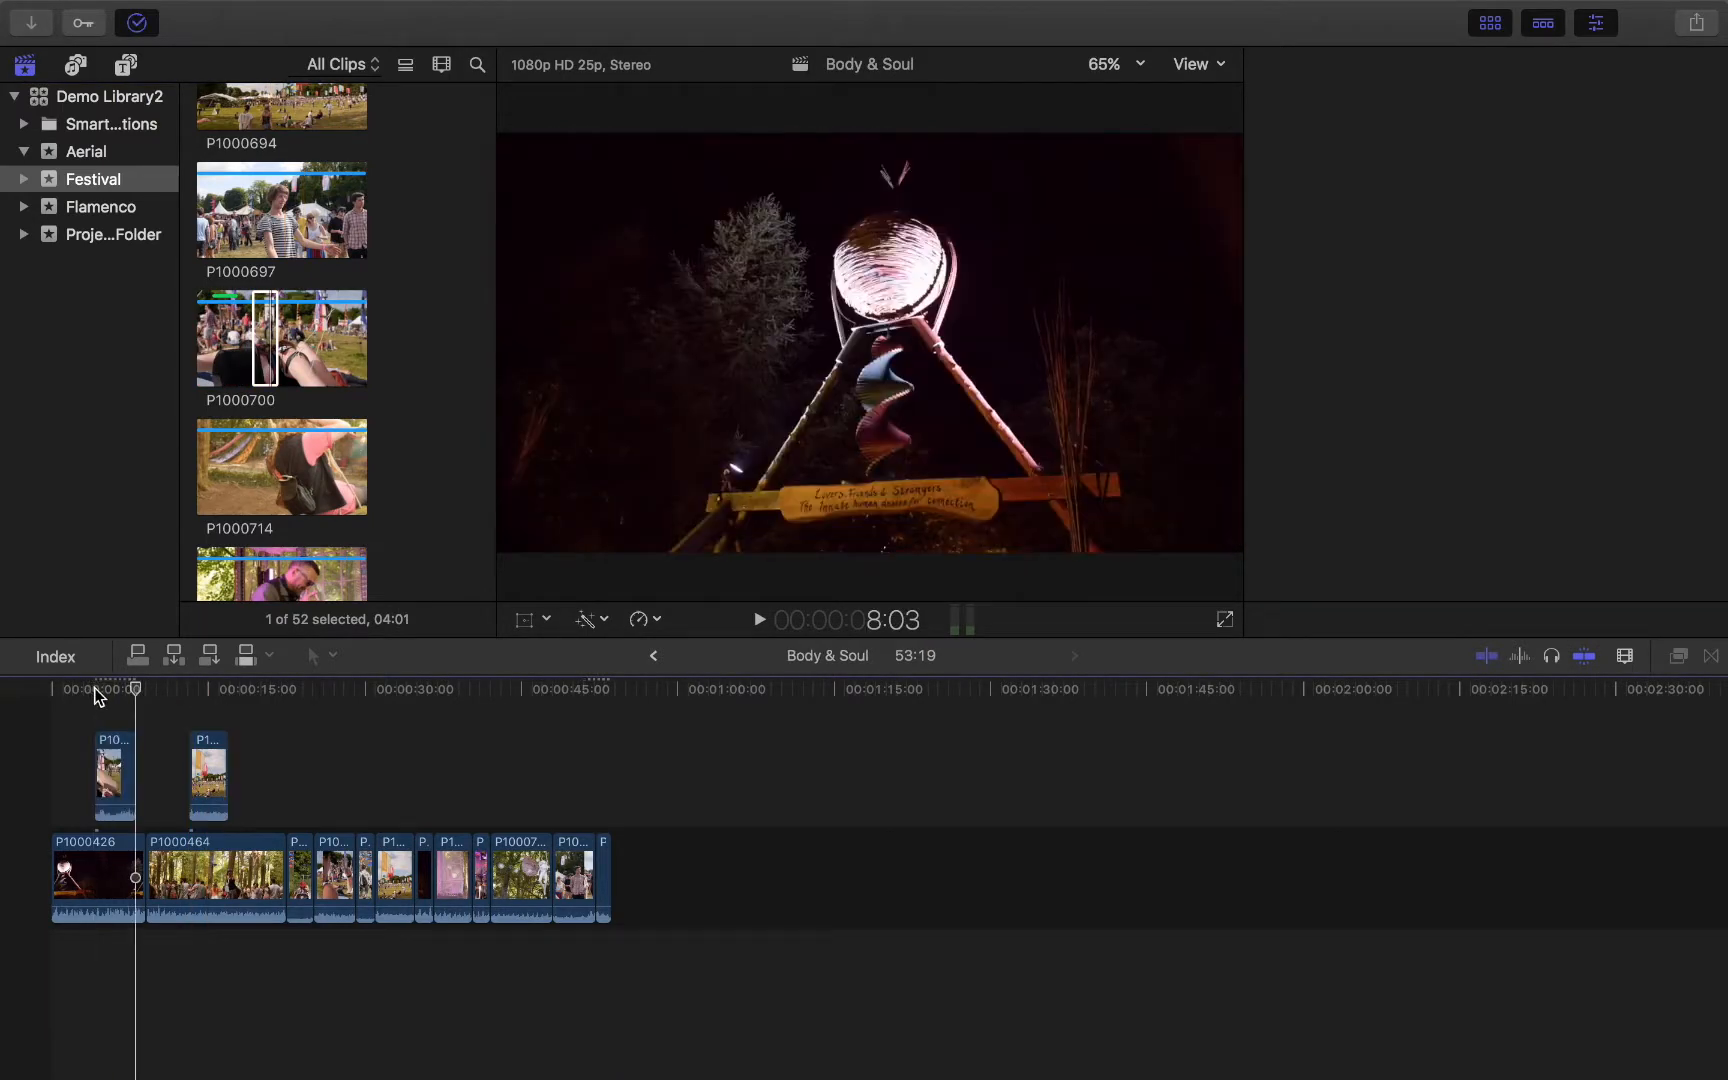
Step: Play the timeline from about 02:10 through the connected P1000700 clip to review how it covers P1000426
left_click(71, 702)
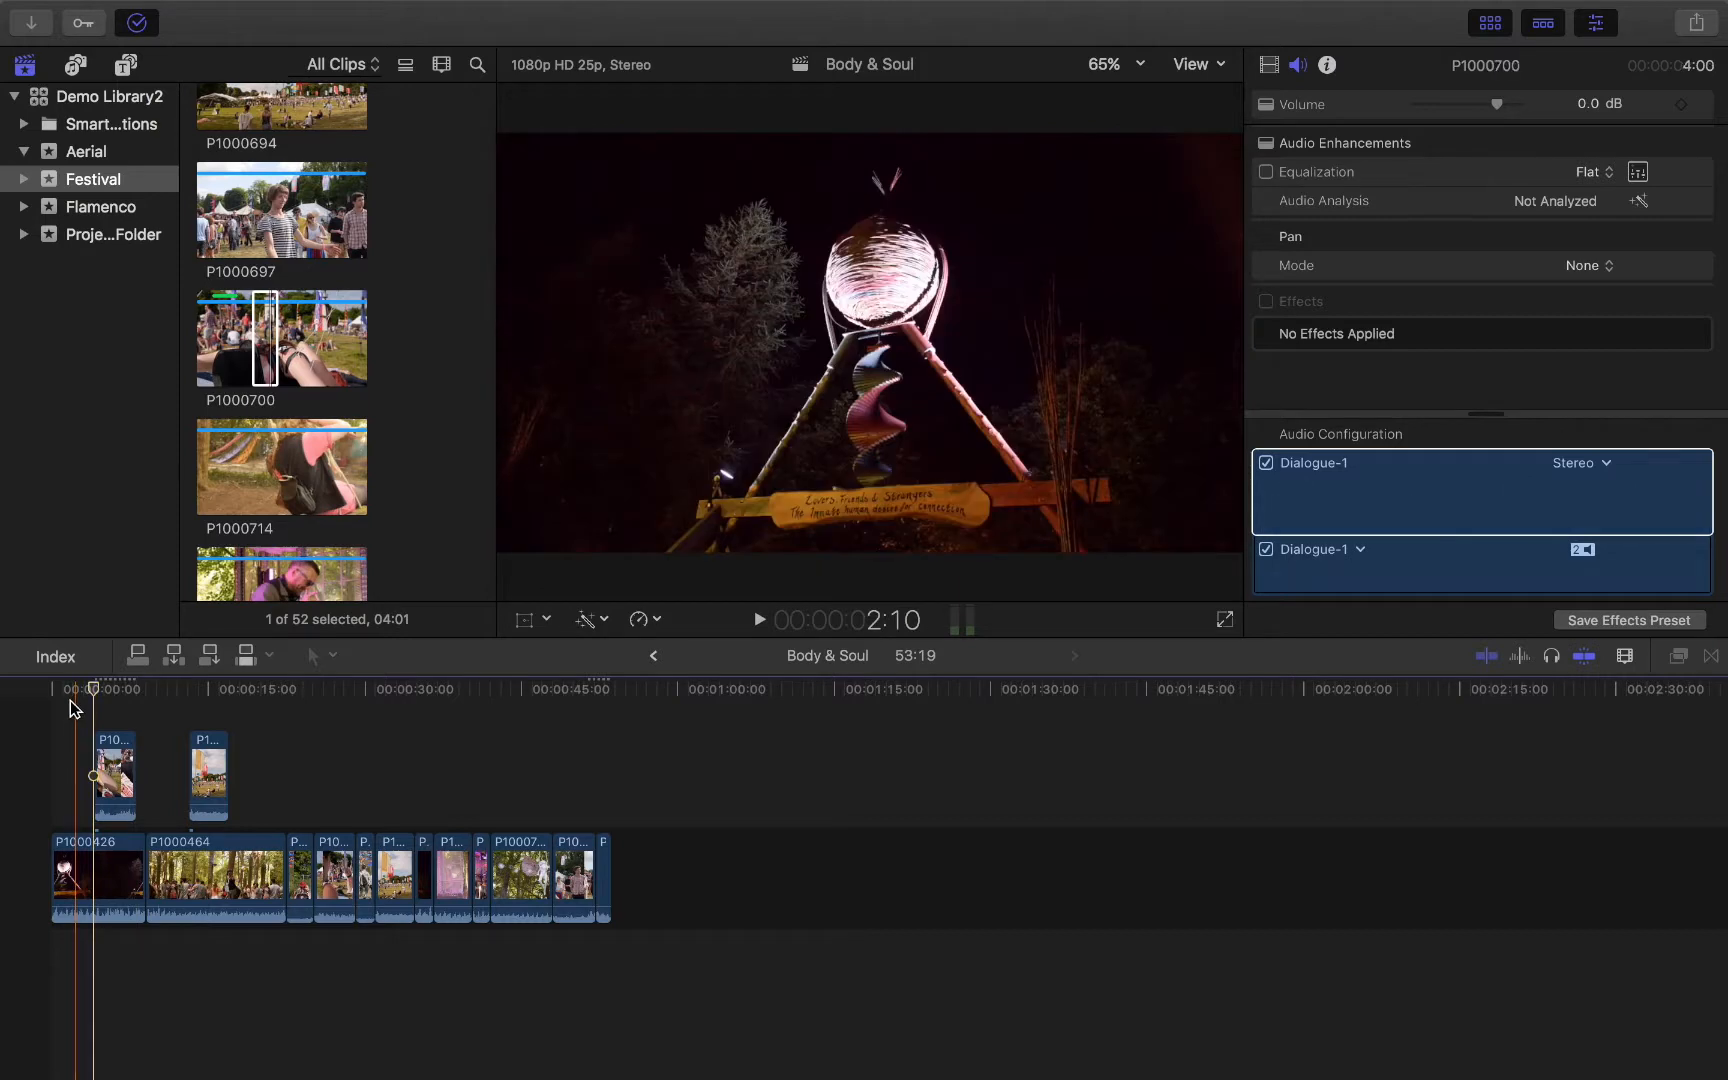
key("space")
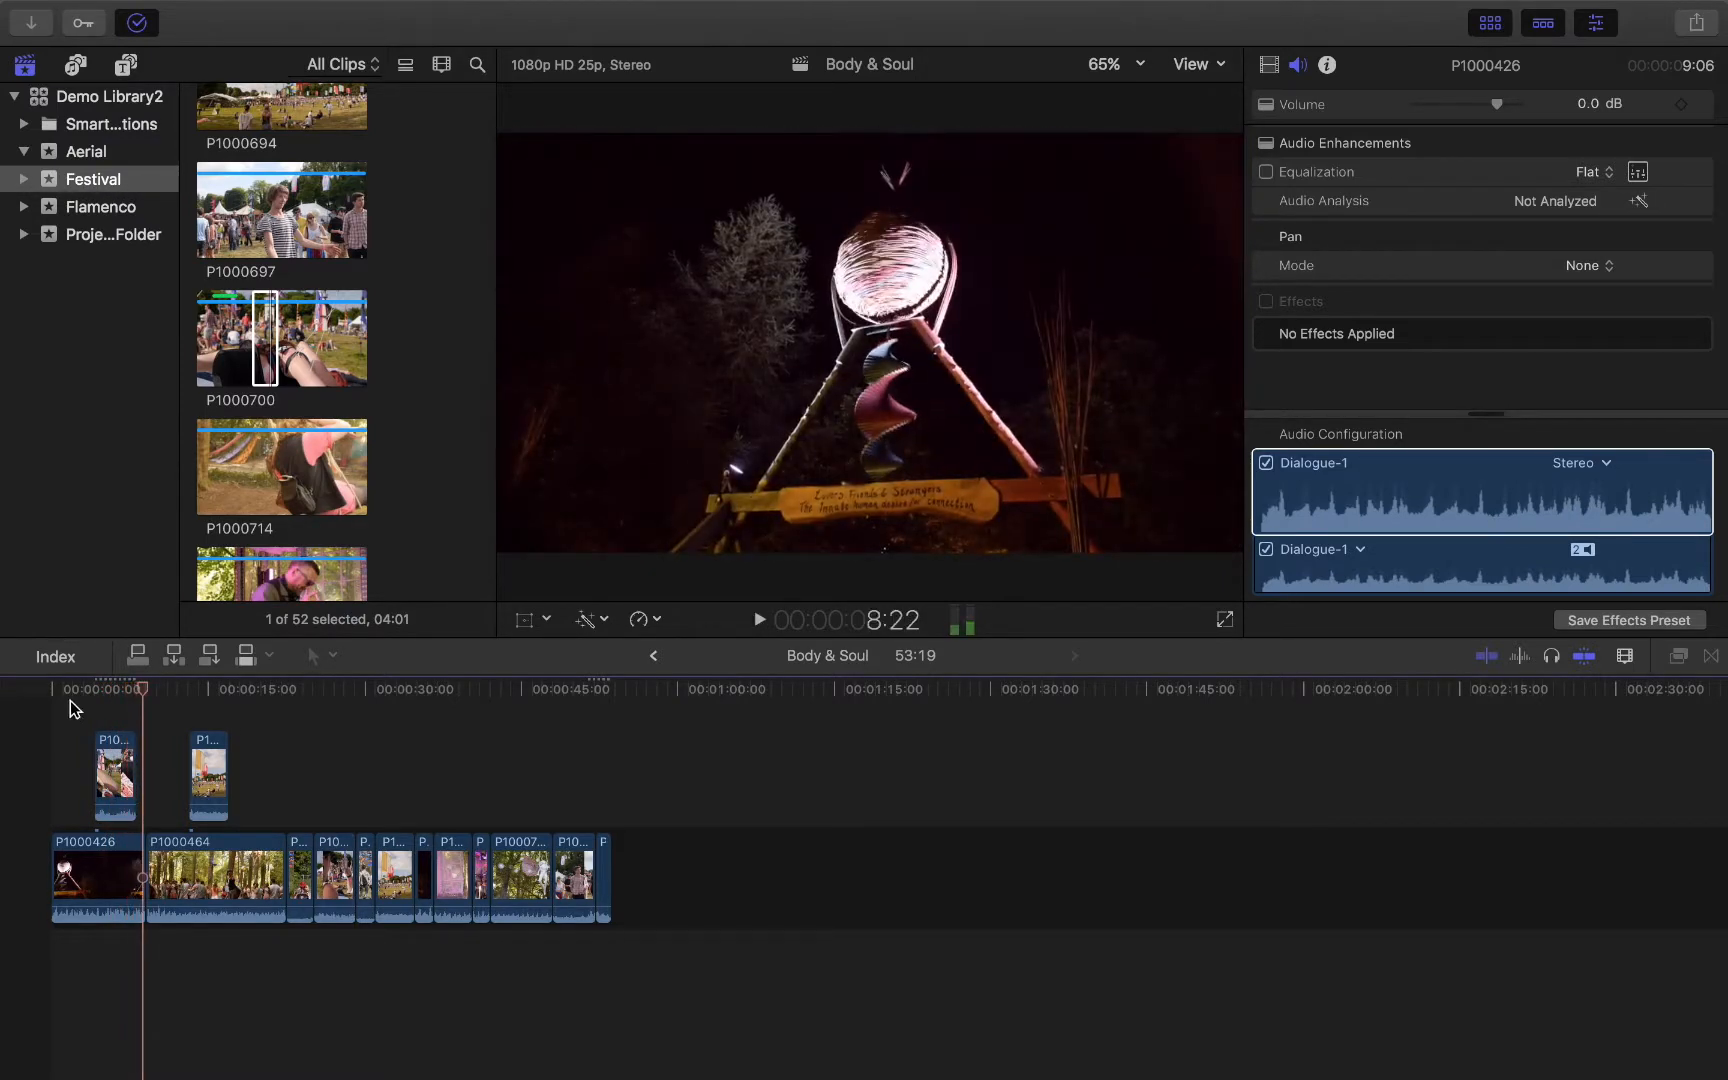
key("space")
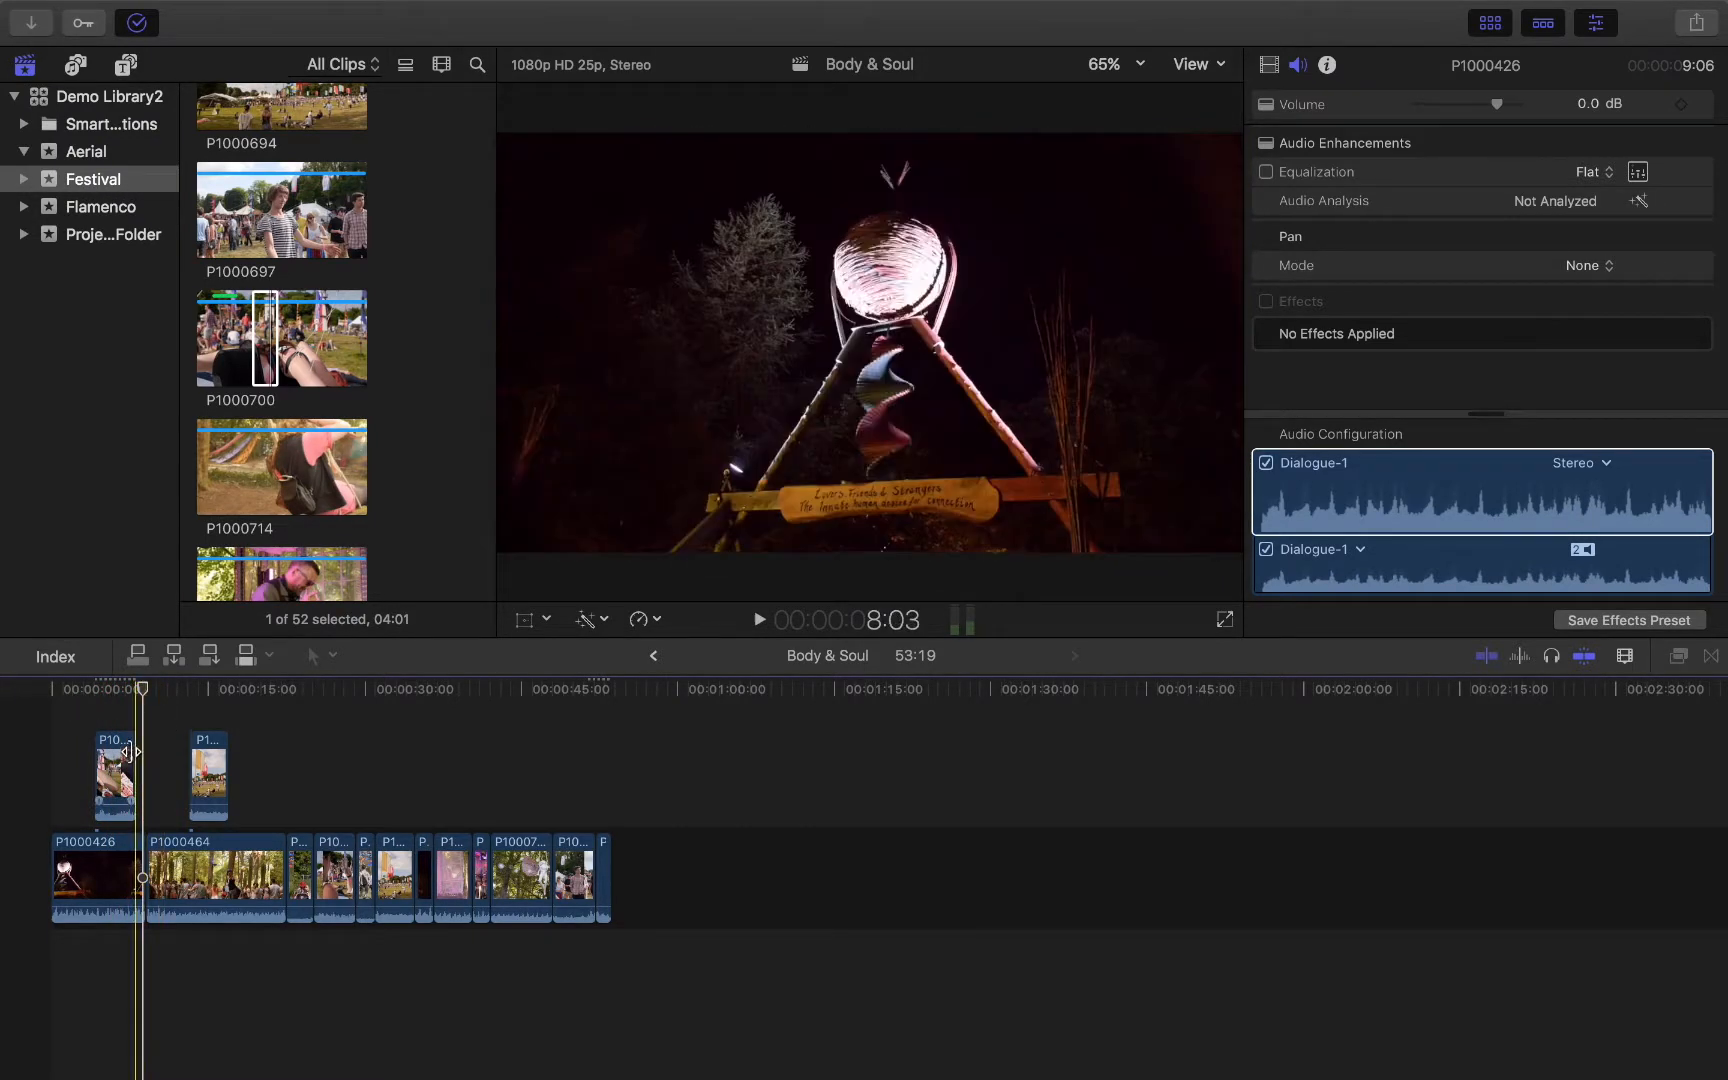
left_click(112, 762)
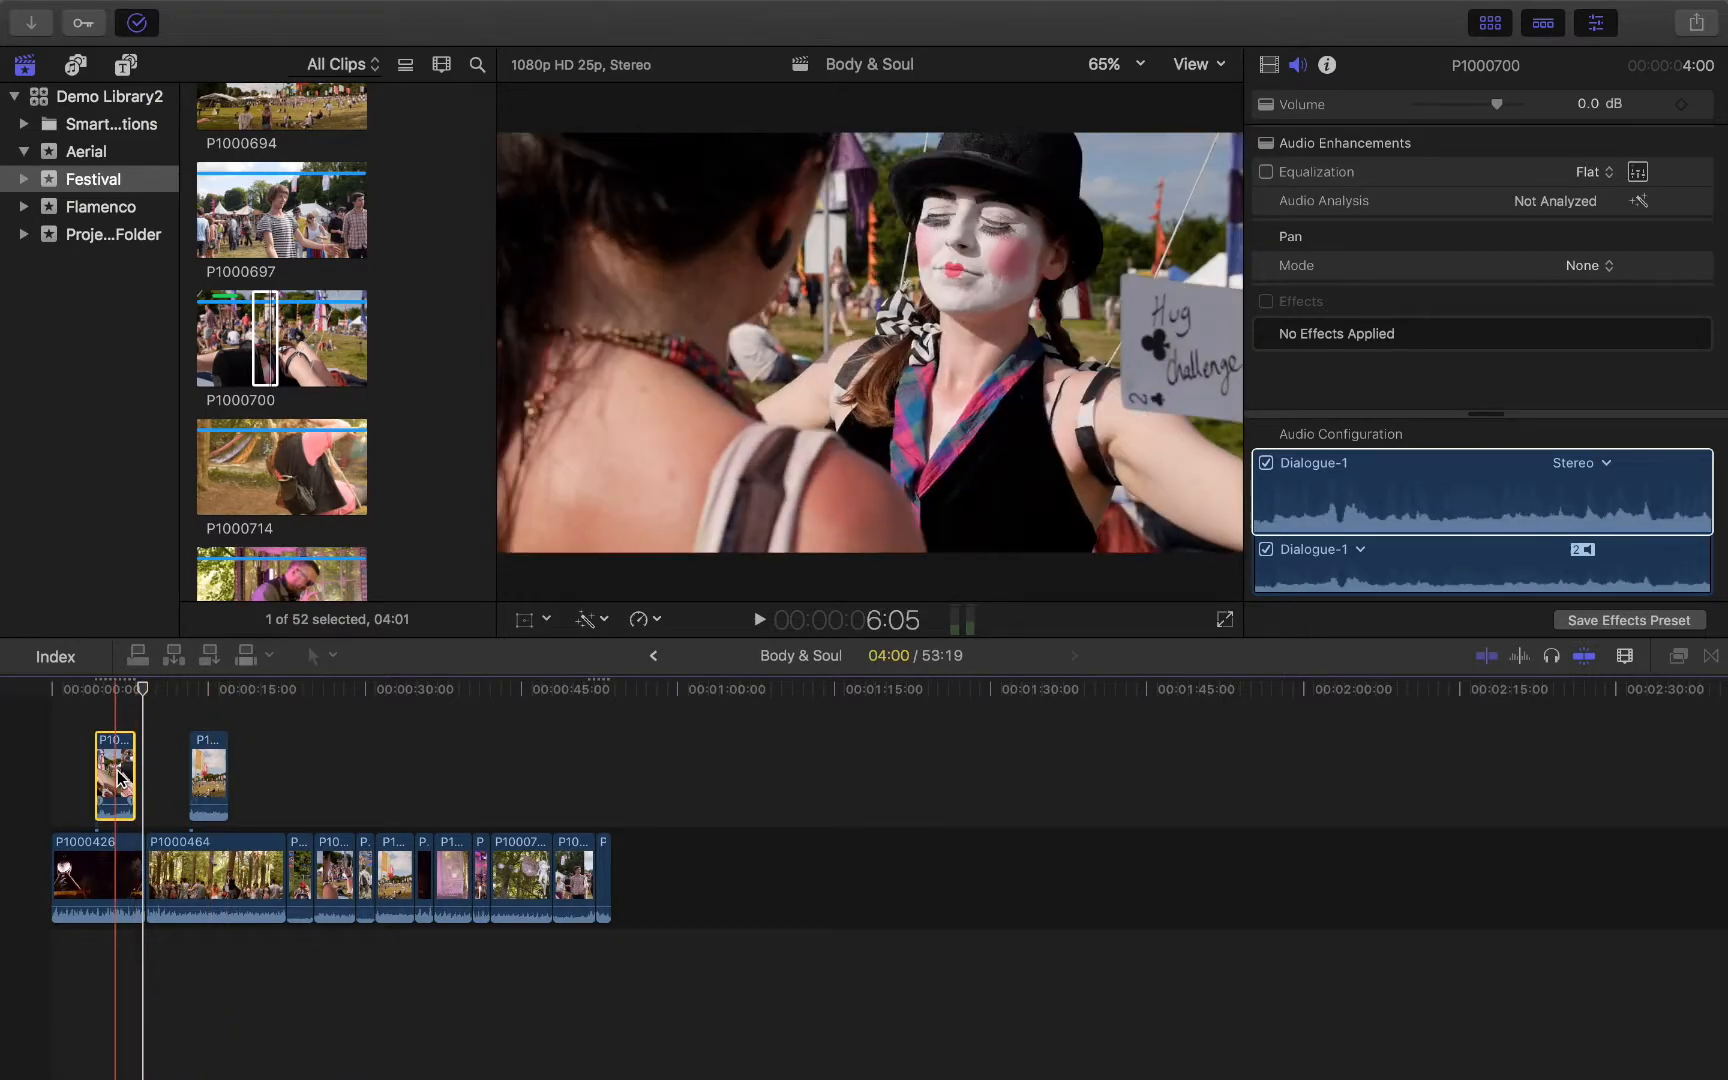
Step: Move the connected P1000694 clip along the timeline to the start of the first P1000684 clip
left_click(270, 498)
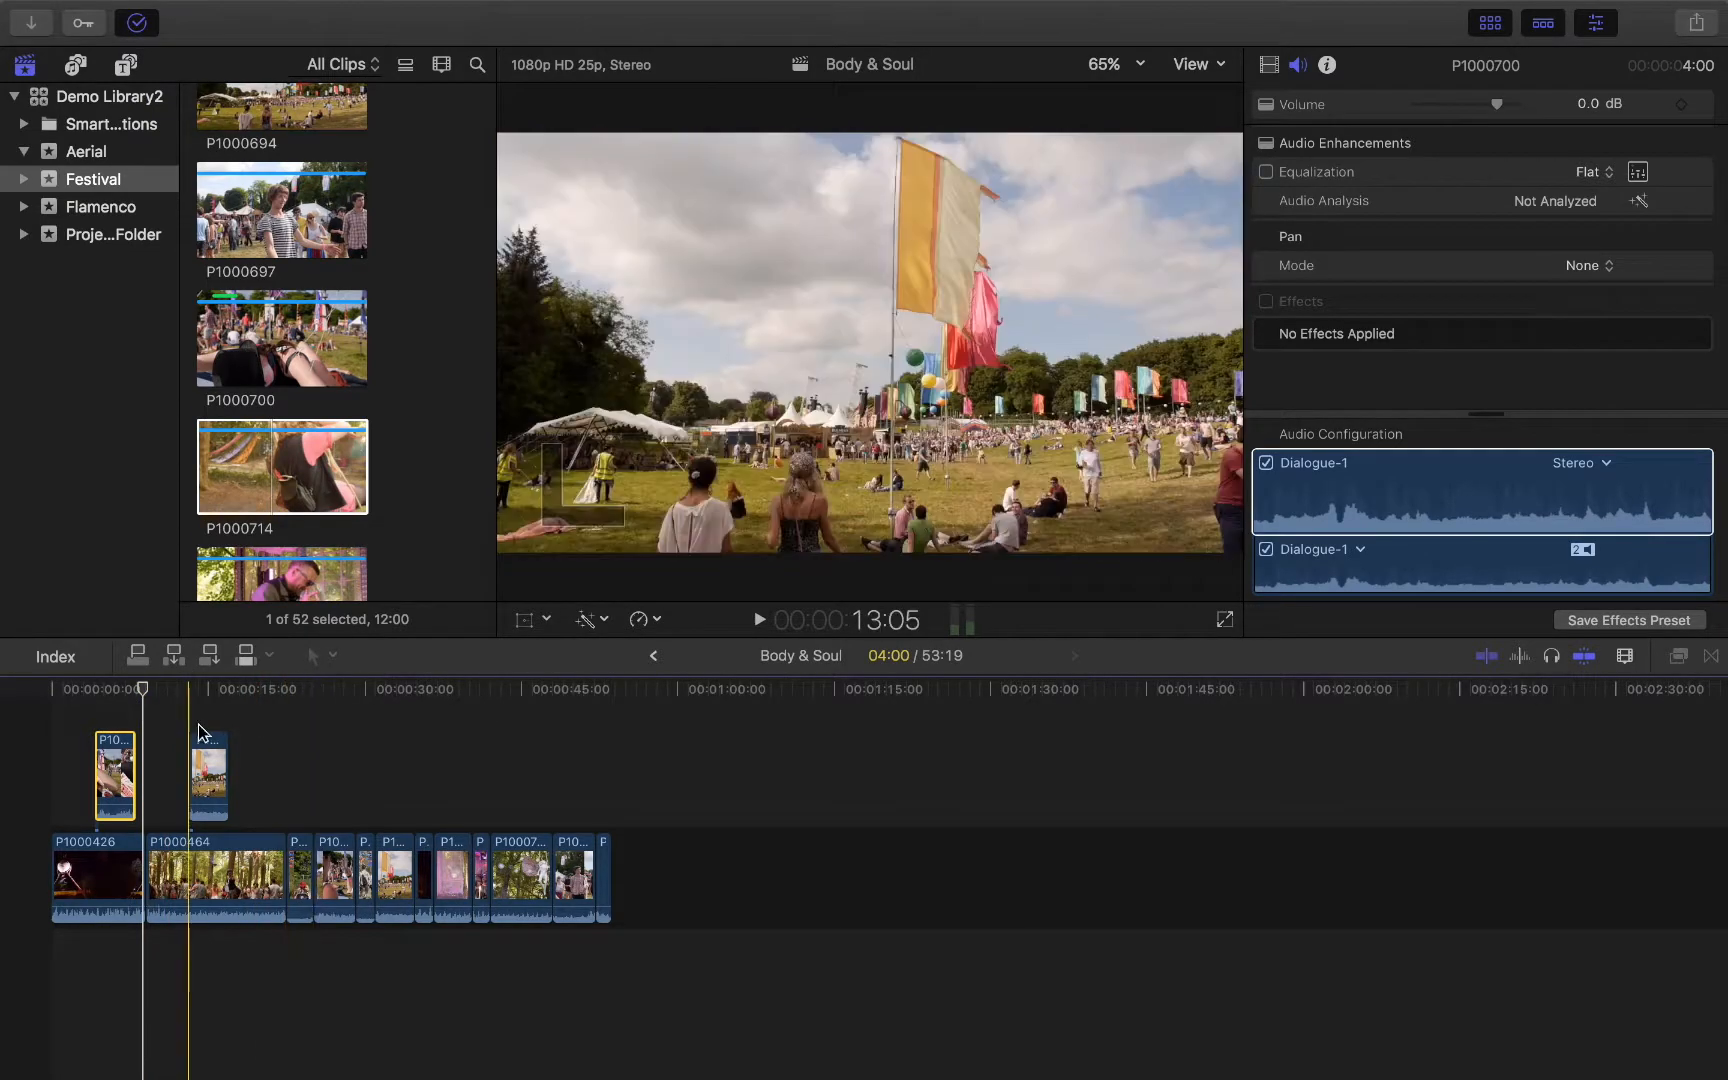
left_click(209, 757)
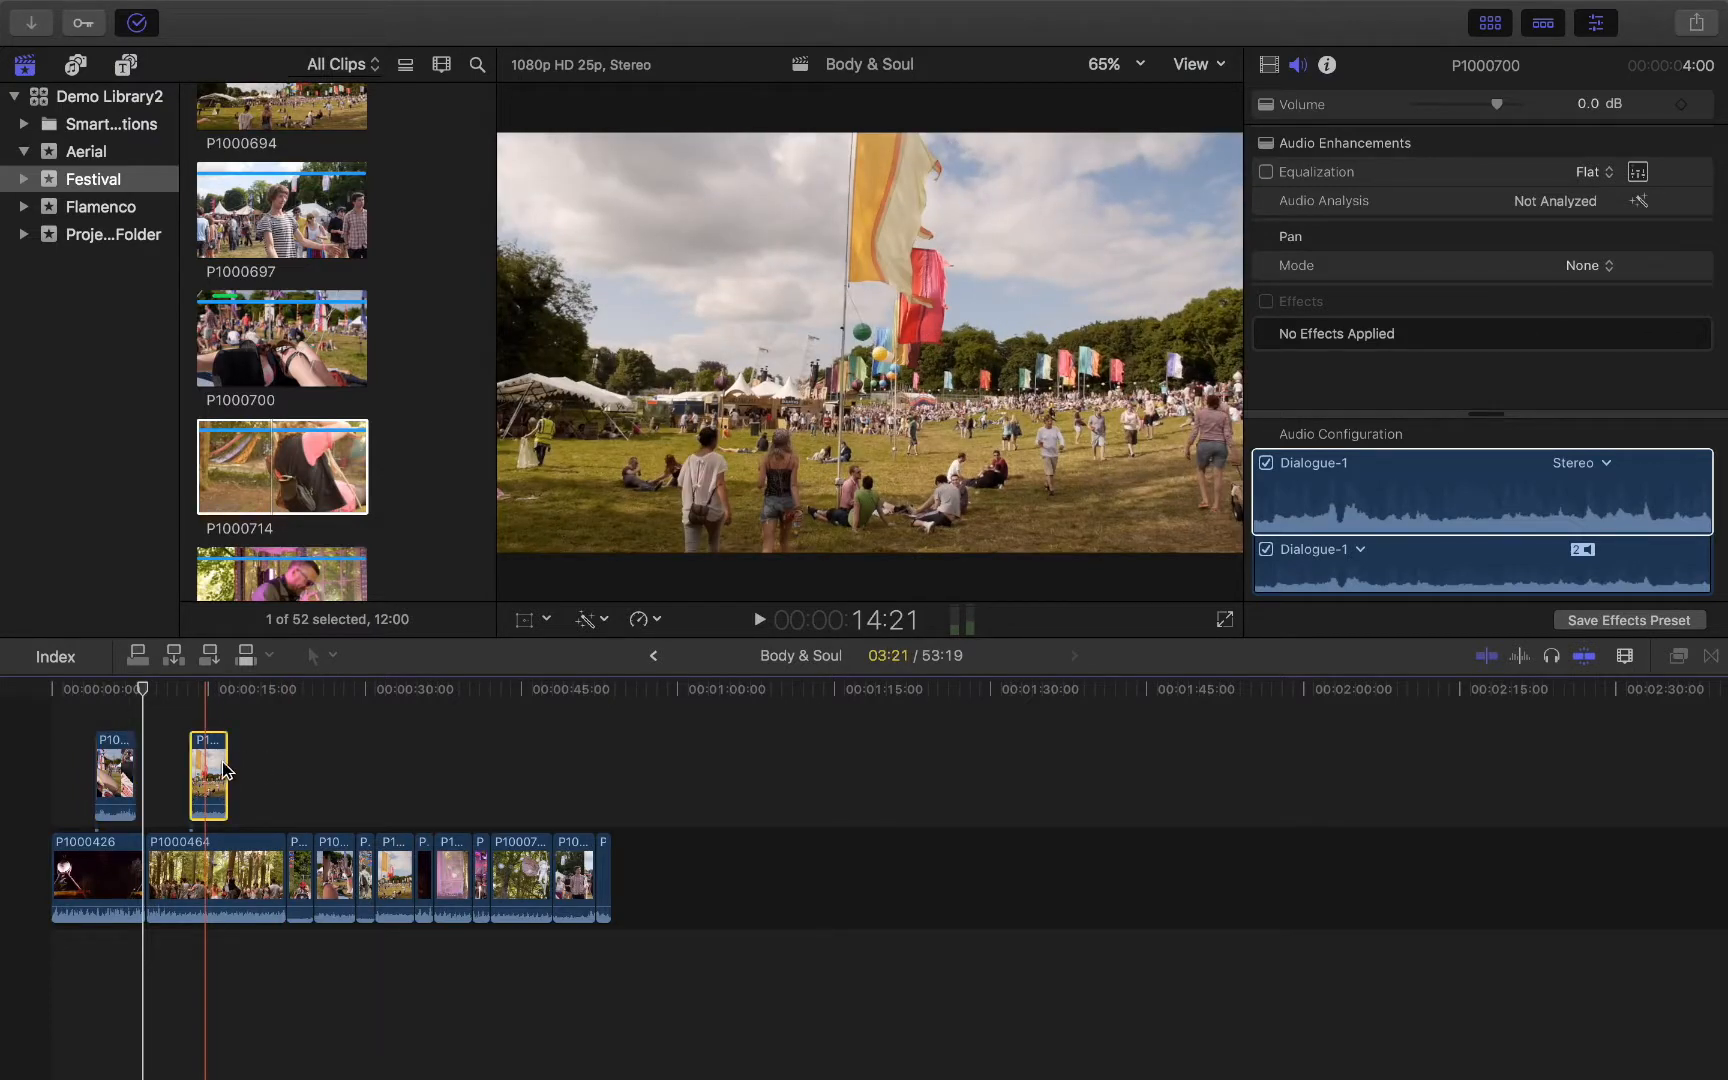
left_click_drag(224, 770, 321, 770)
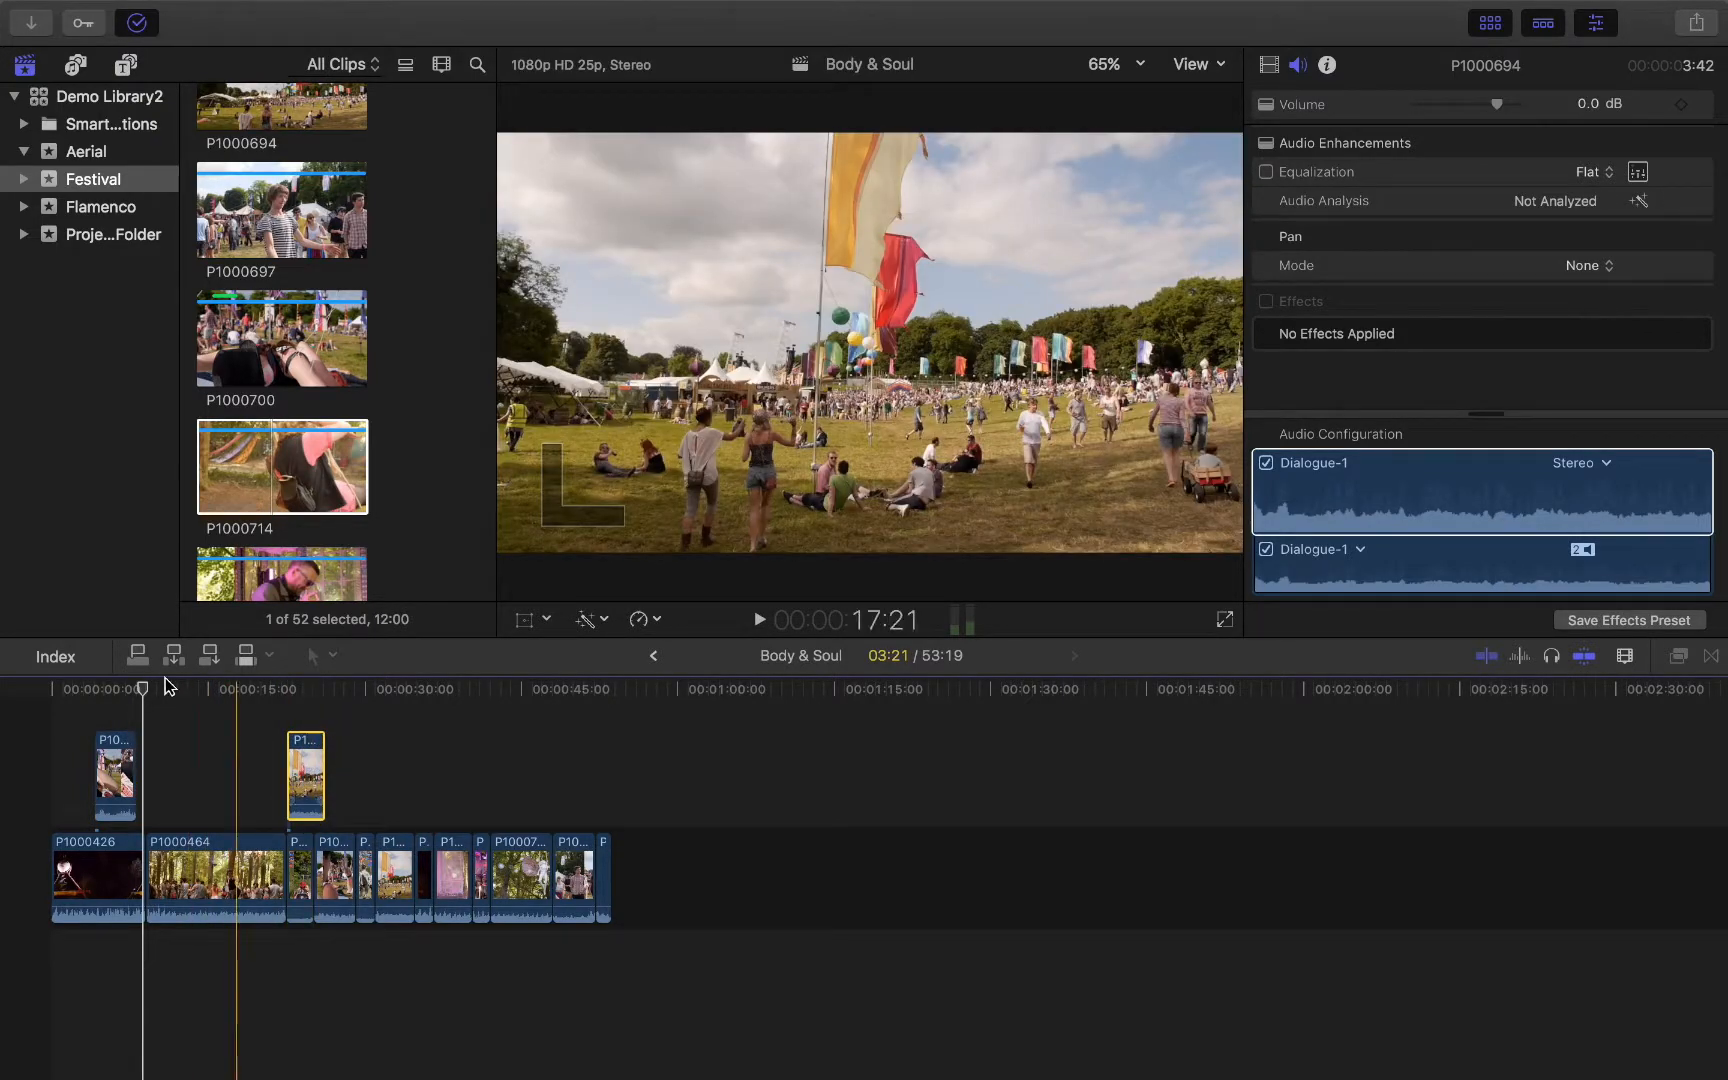
Step: Place the timeline playhead at about 15:19 within P1000464 and mark a range of about 01:42 in P1000714
left_click_drag(146, 689, 216, 696)
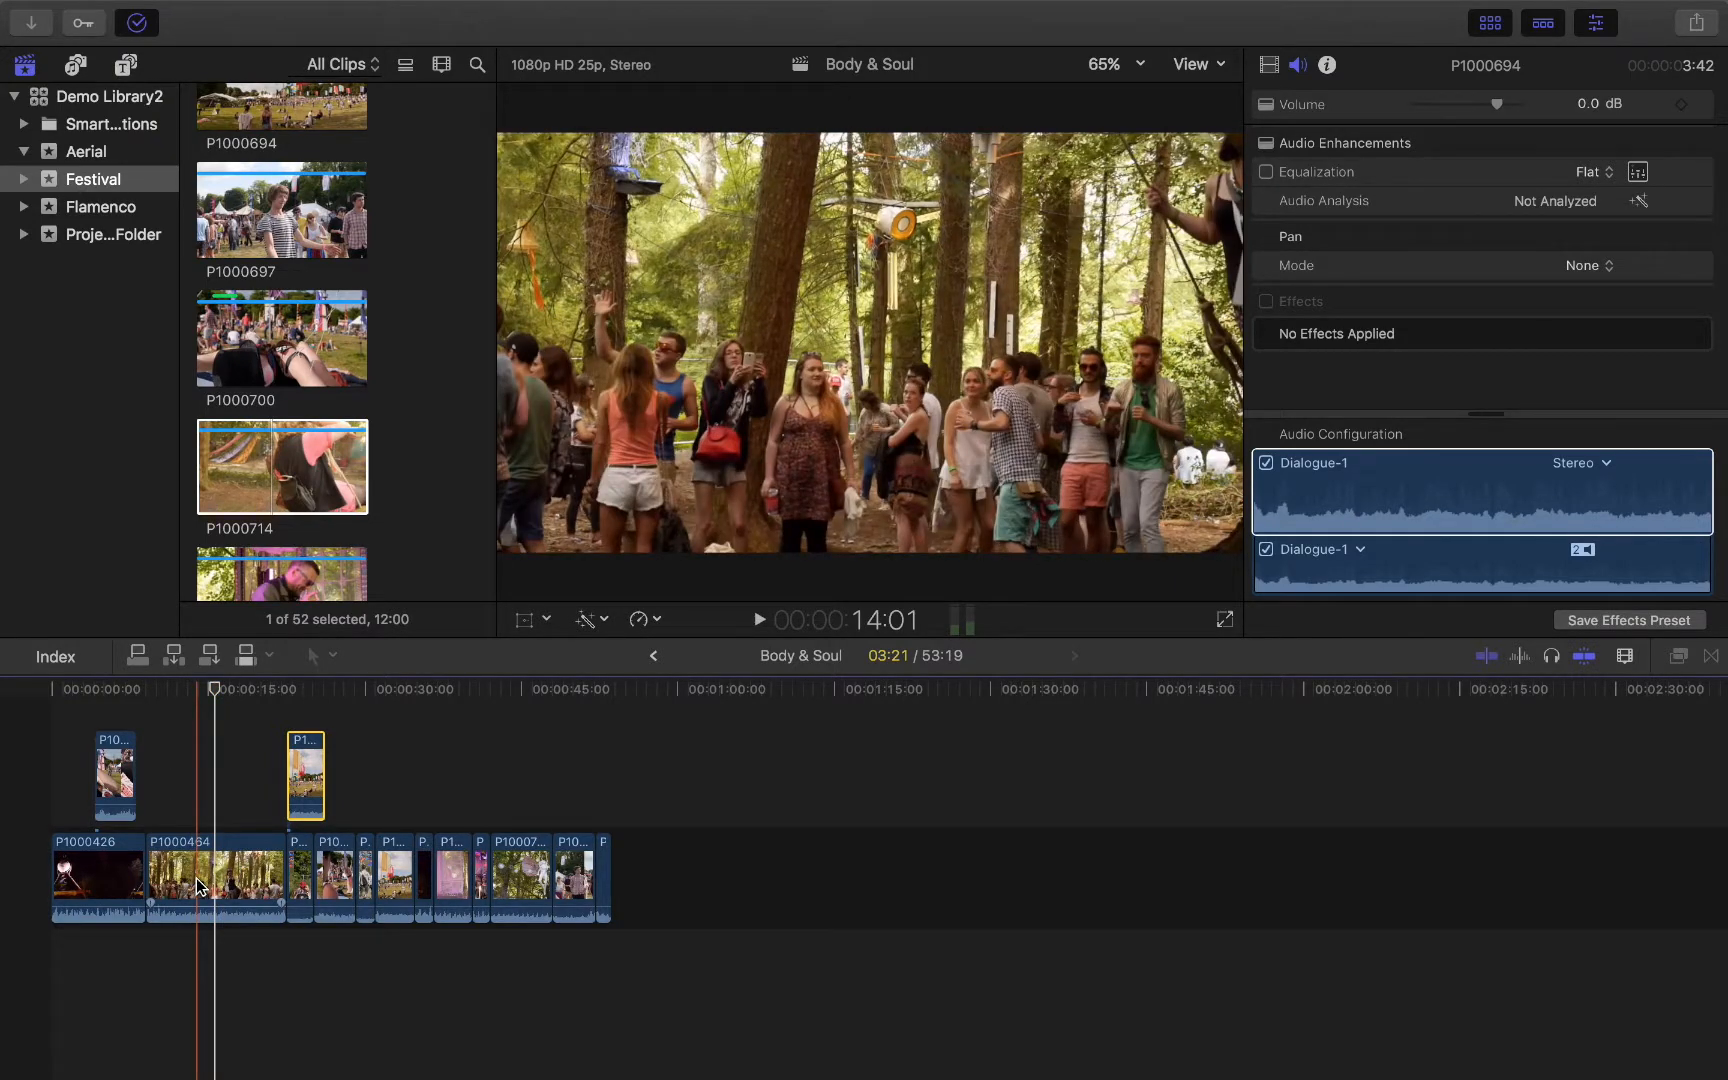
key("super+equal")
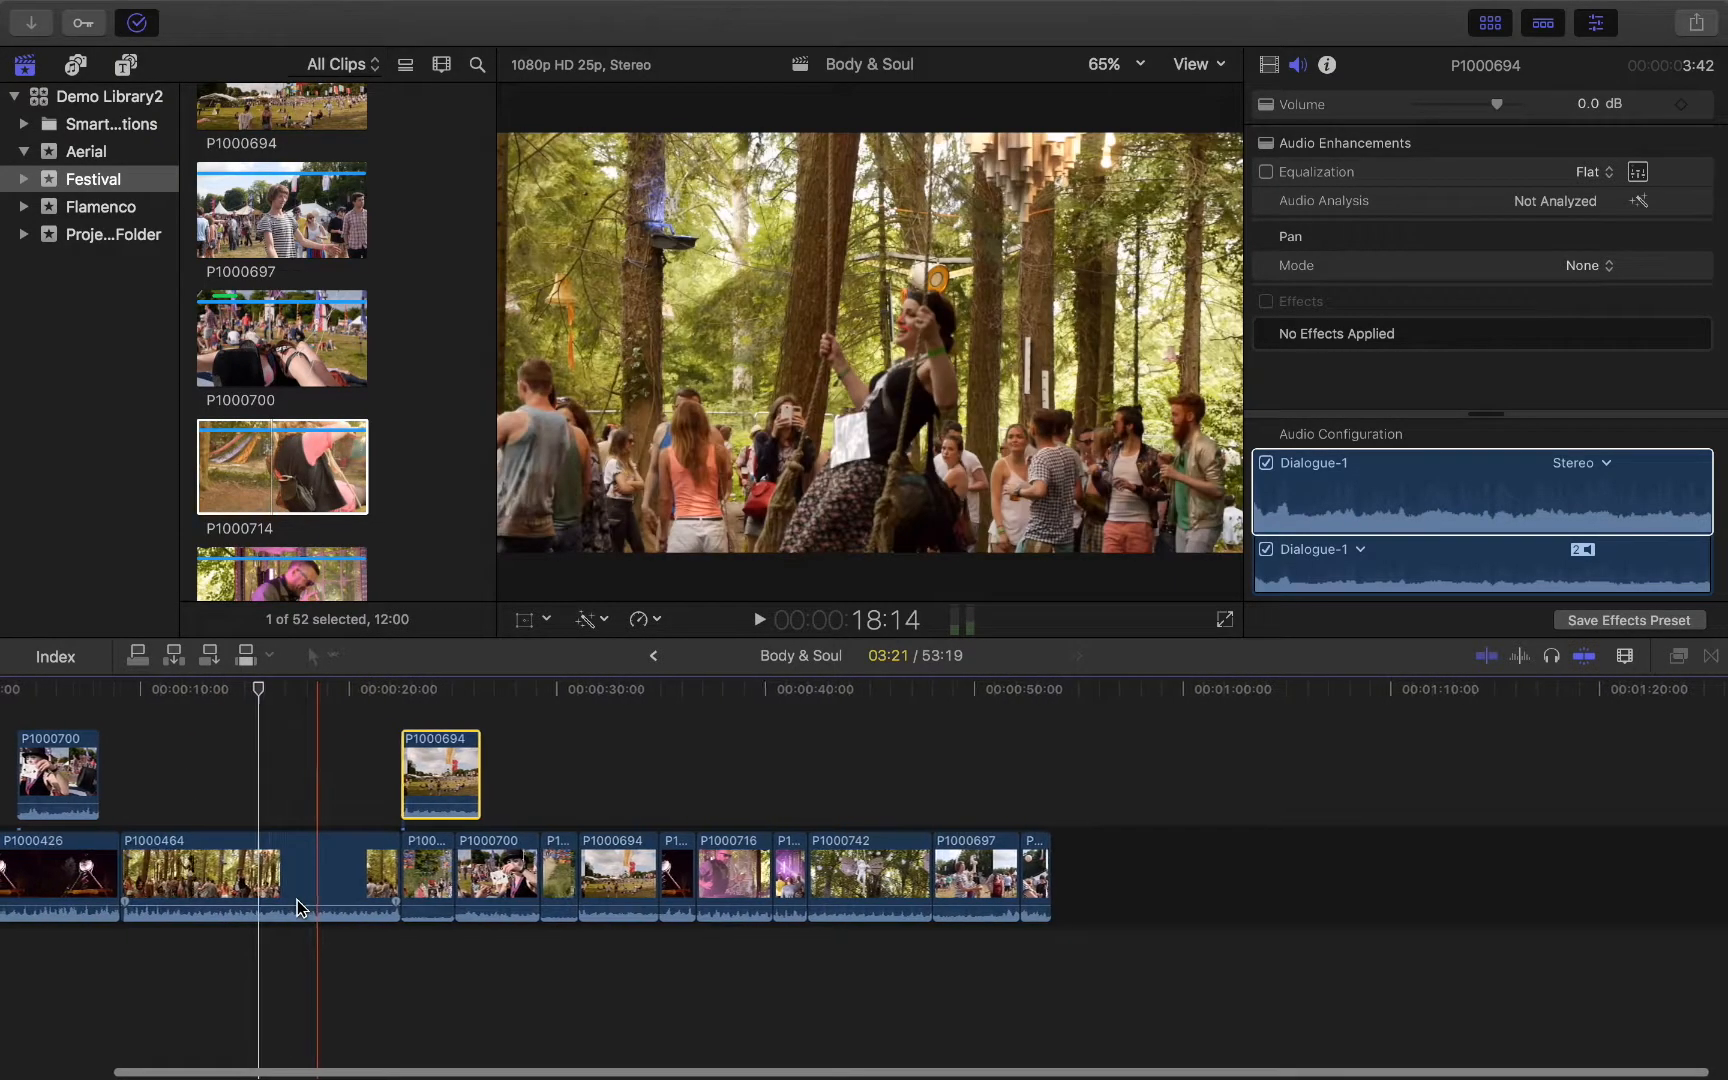
key("super+equal")
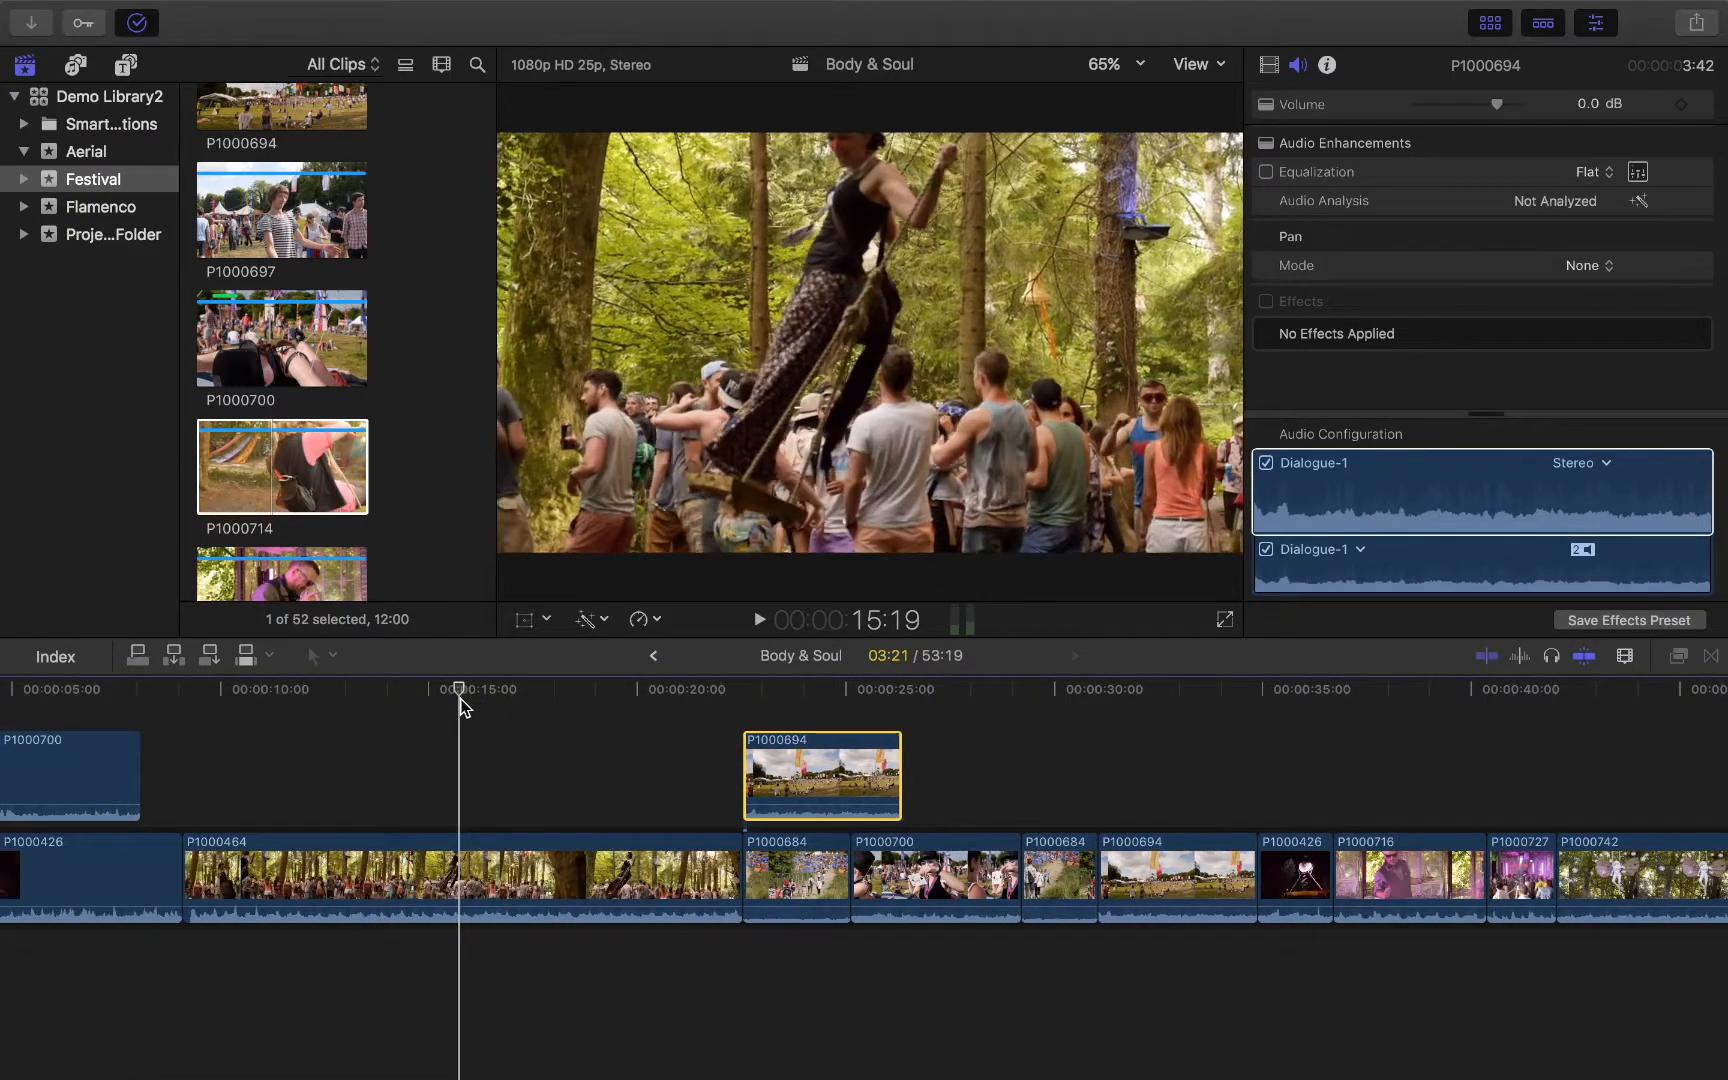
left_click(248, 470)
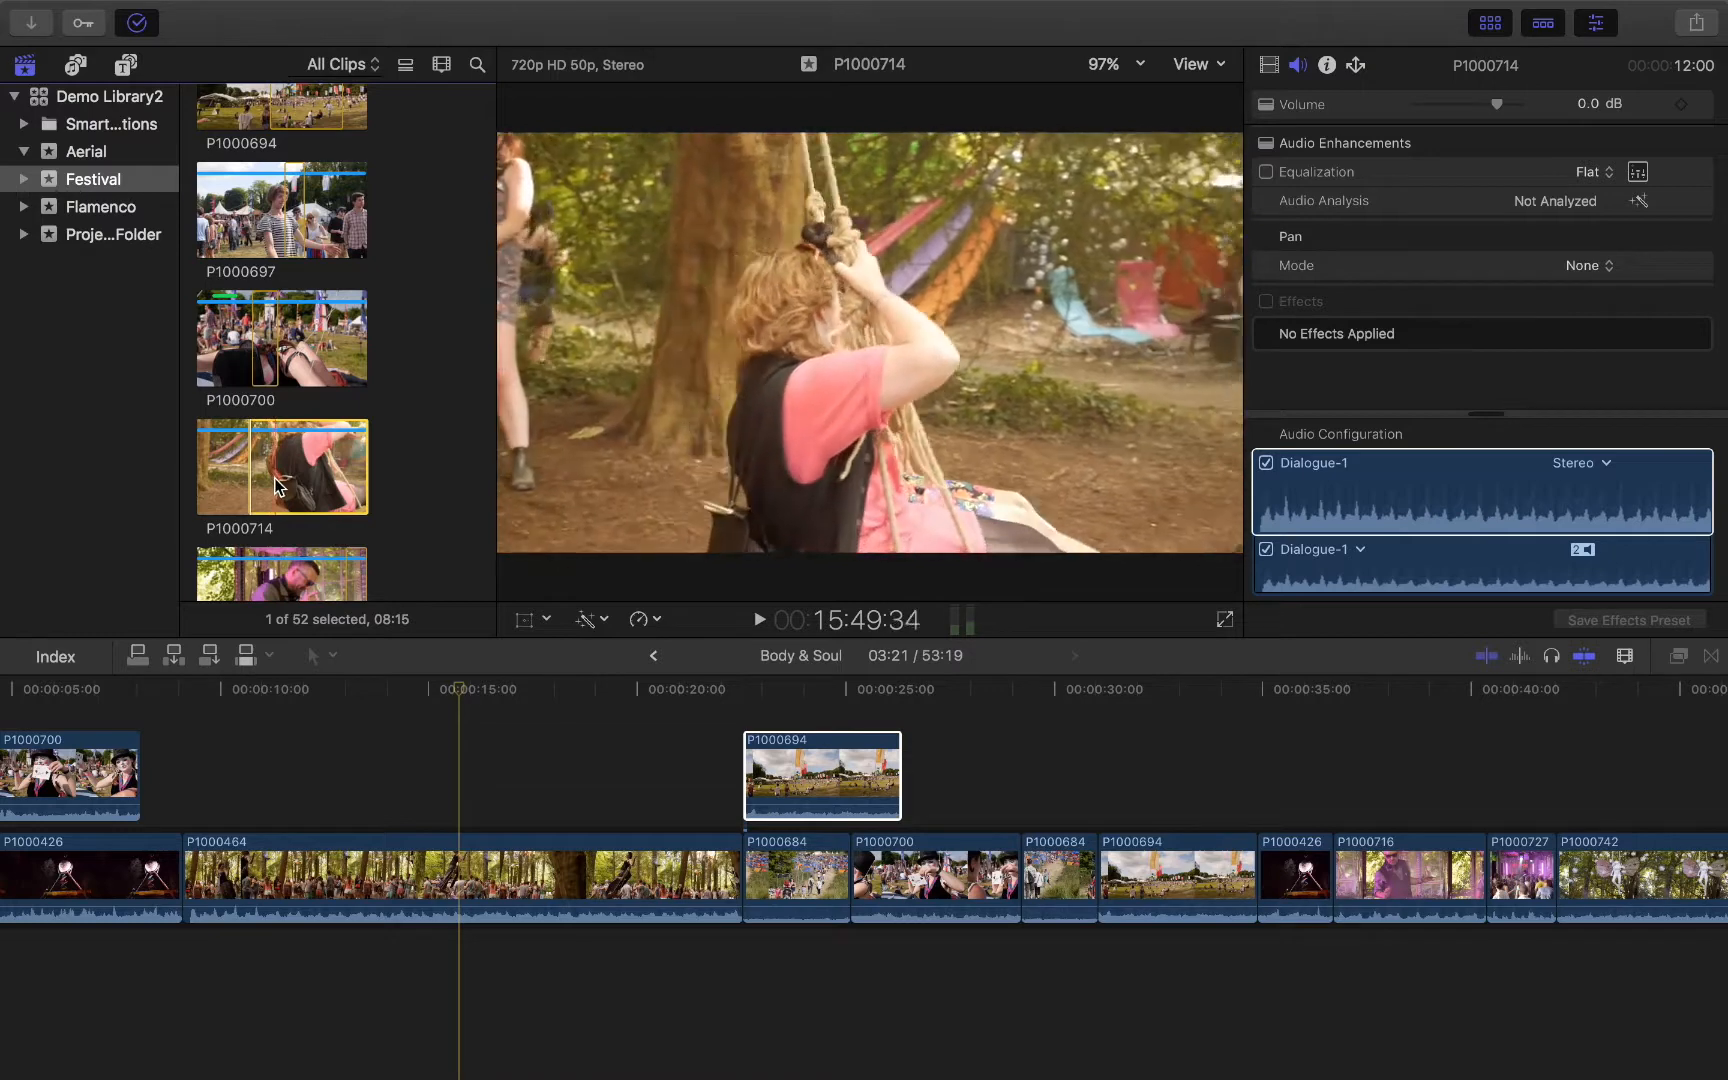
key("o")
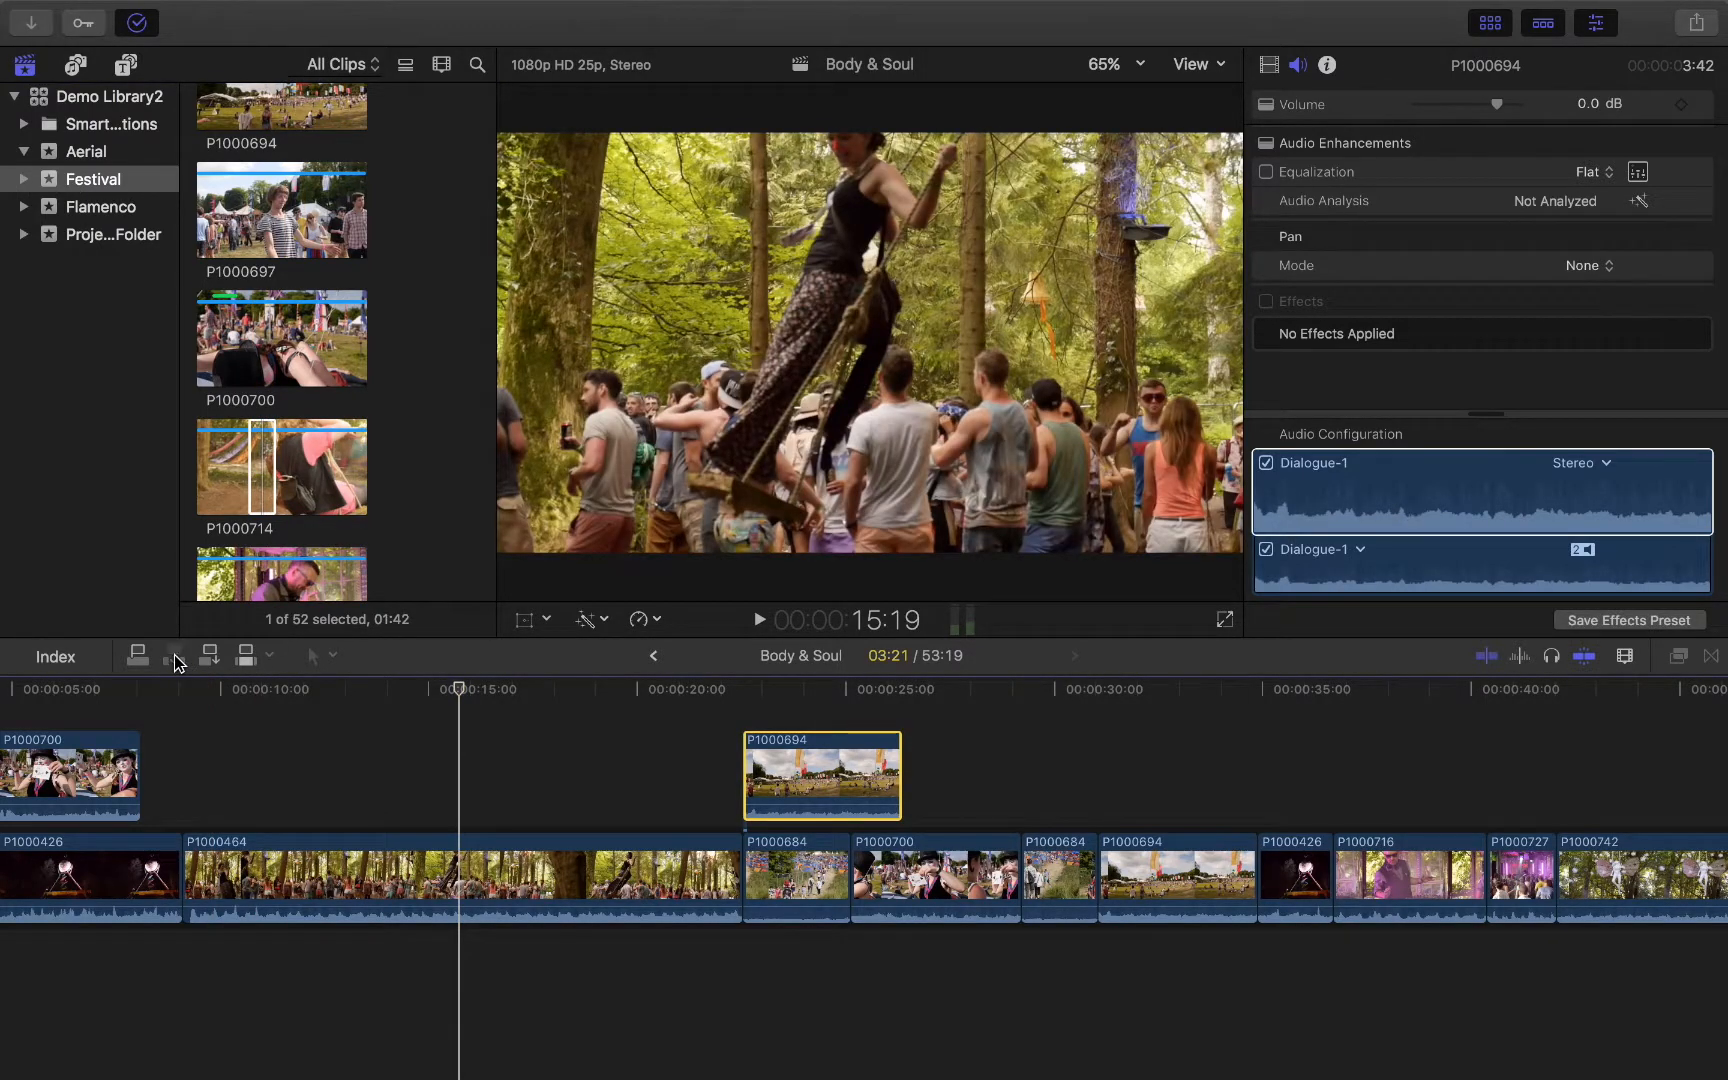
Step: Try inserting the marked P1000714 range at about 15:19 within P1000464, play across the edit and undo the insertion
left_click(174, 655)
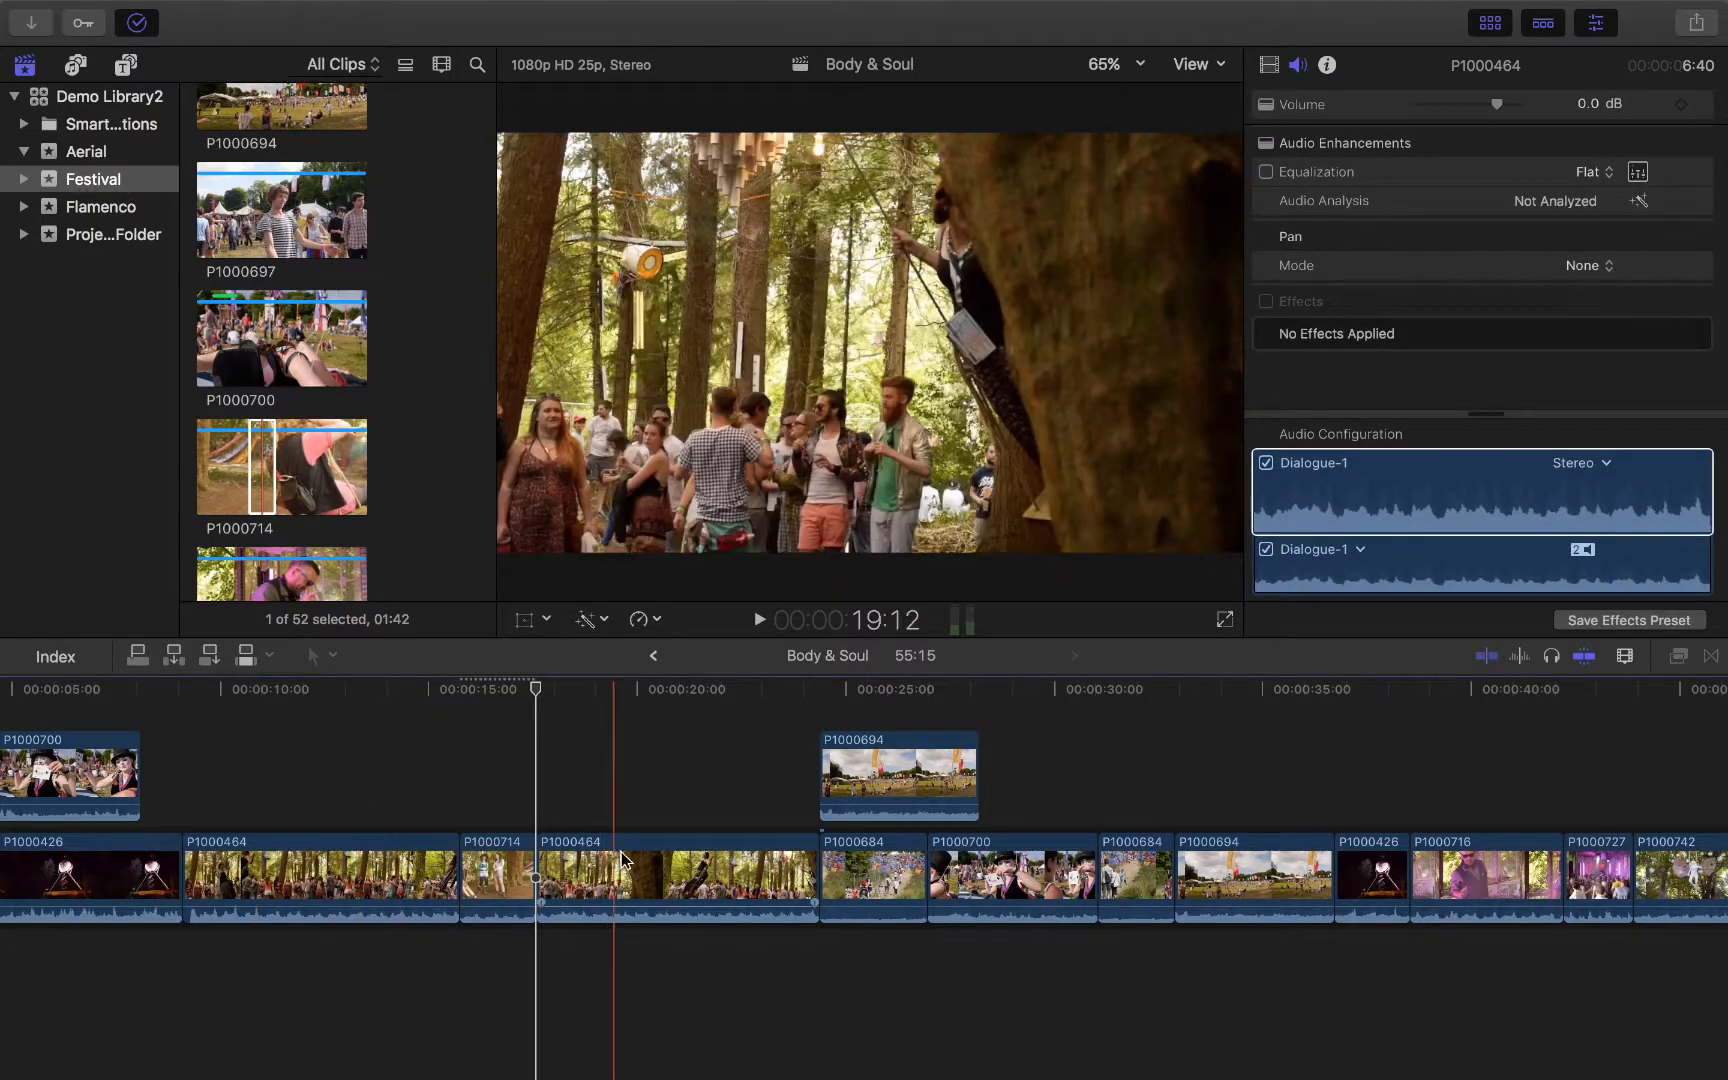
left_click(418, 800)
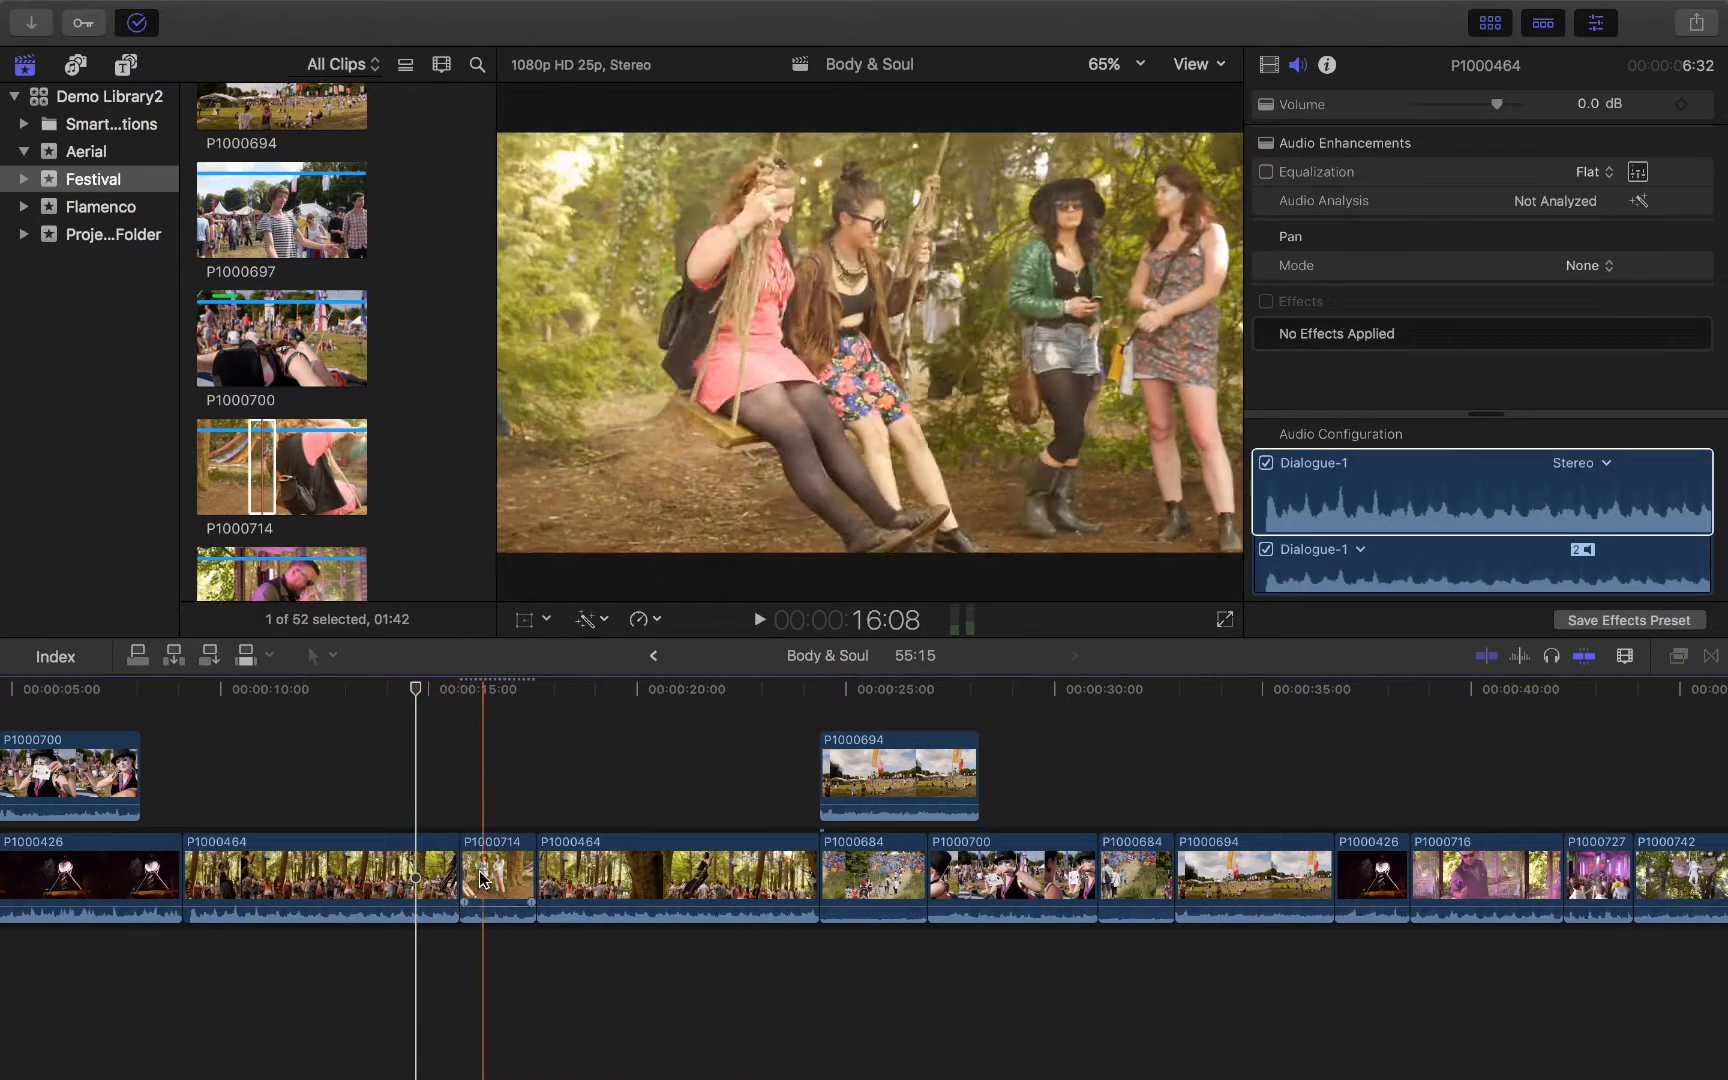
key("space")
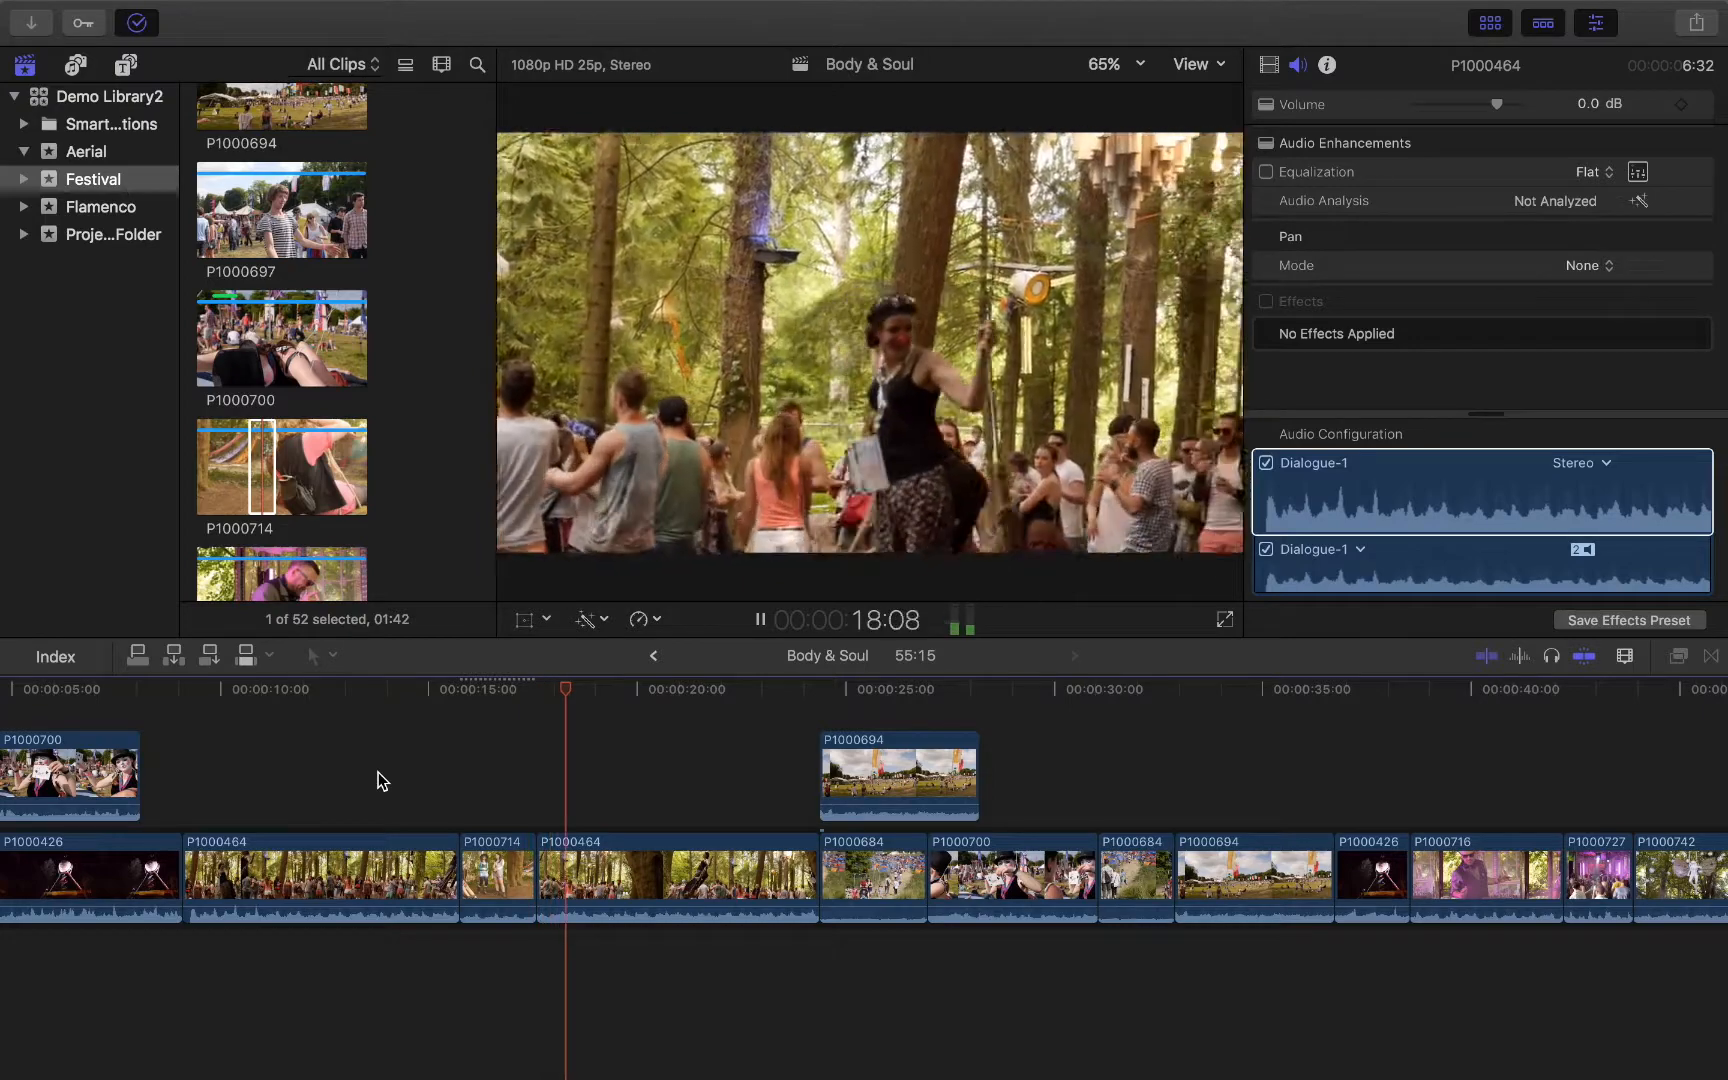
key("space")
left_click(489, 846)
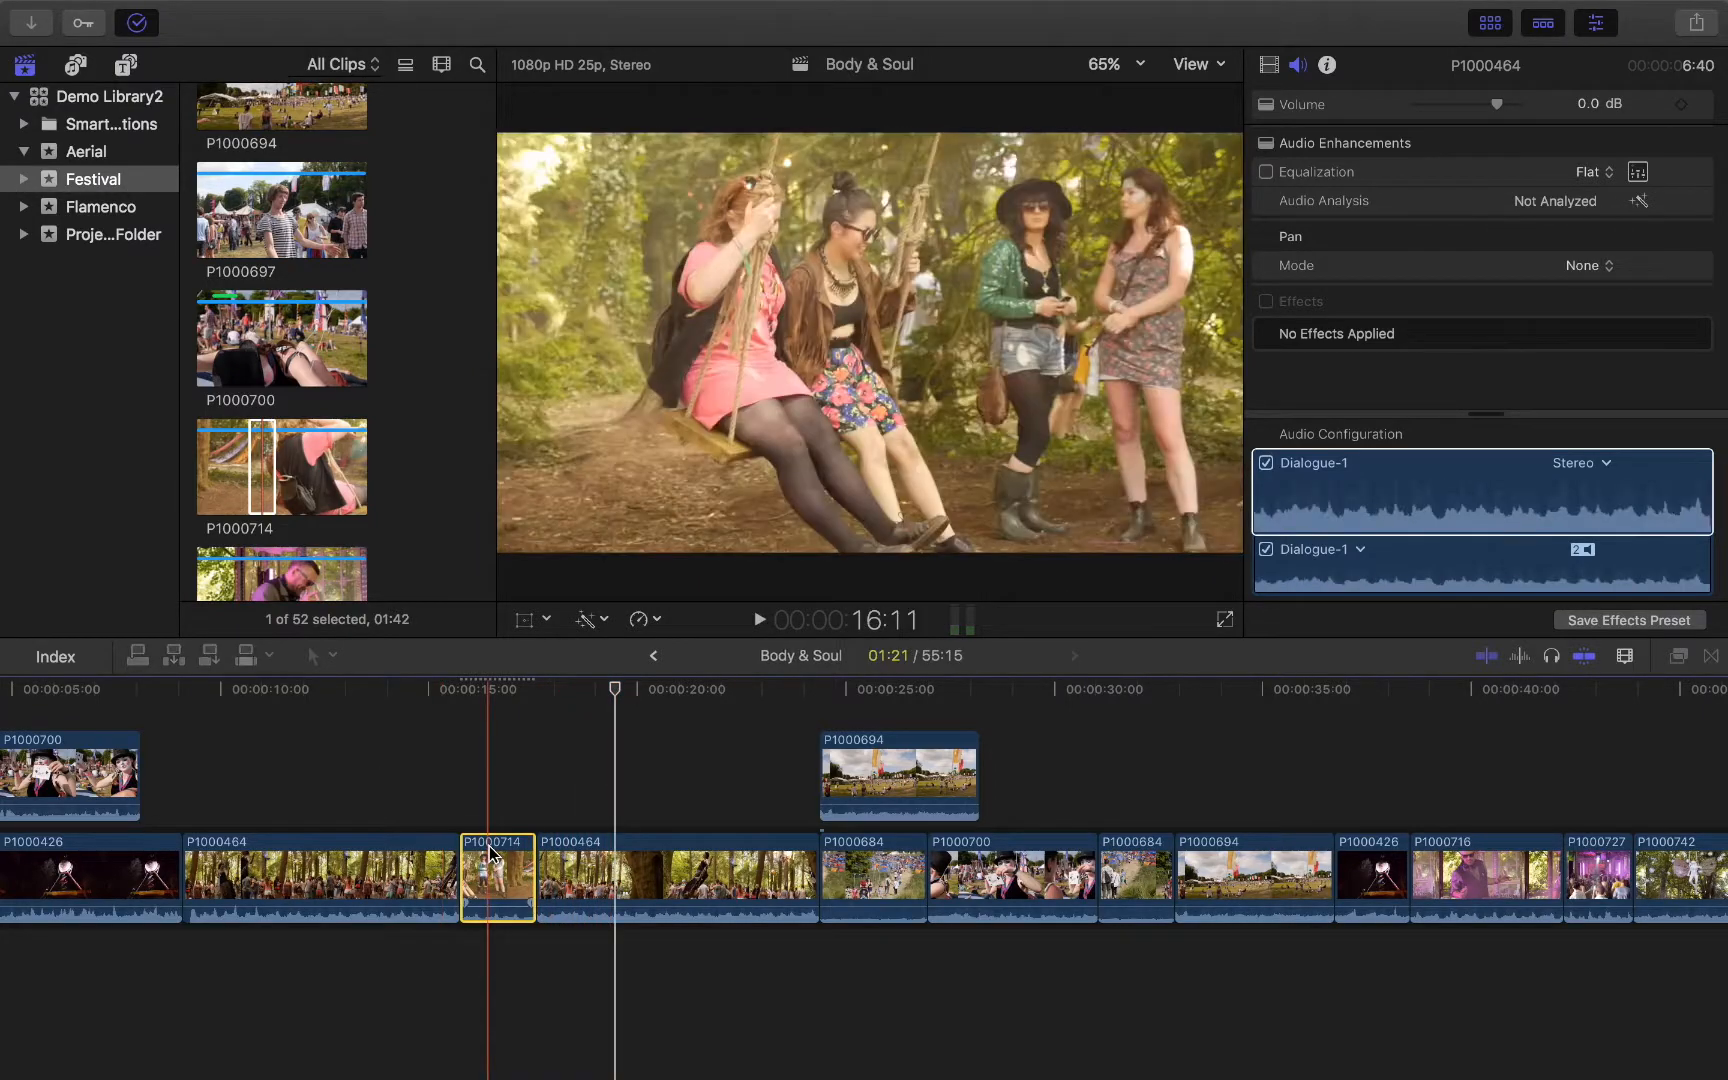
key("Delete")
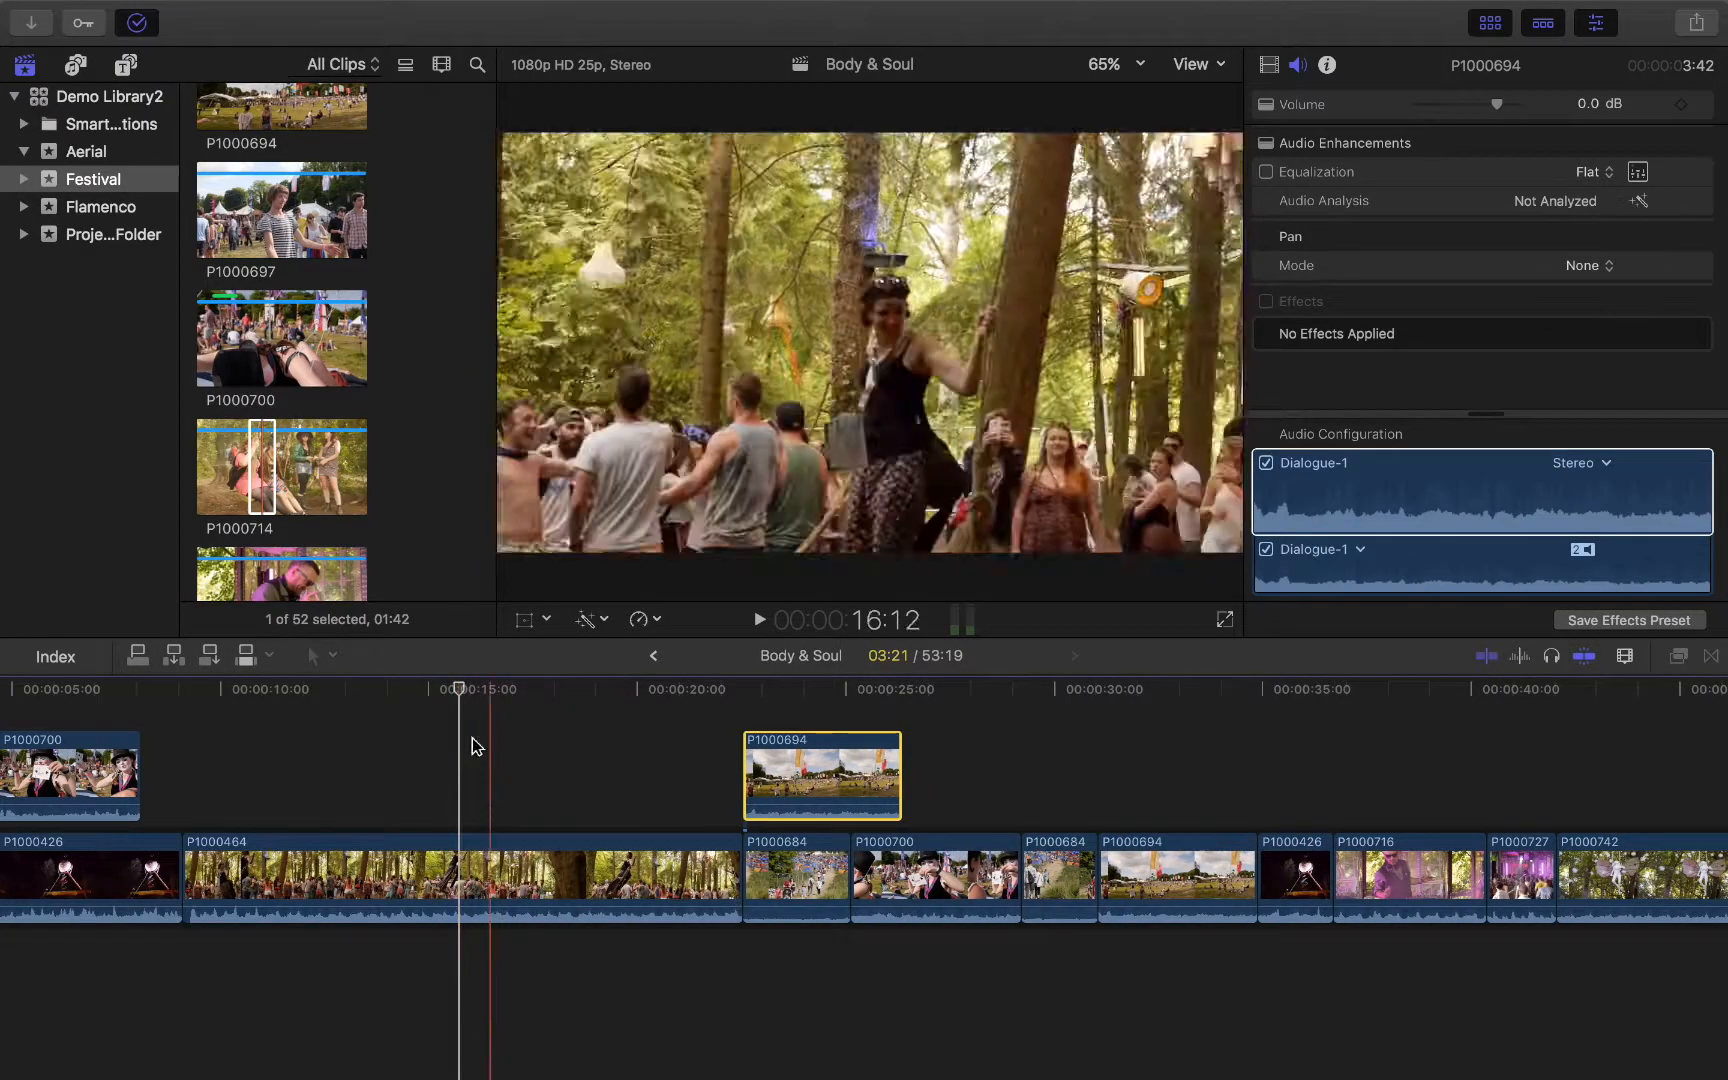
Step: Snap the playhead to the edit between P1000426 and P1000464 and insert the marked P1000714 range there
left_click_drag(459, 691, 456, 692)
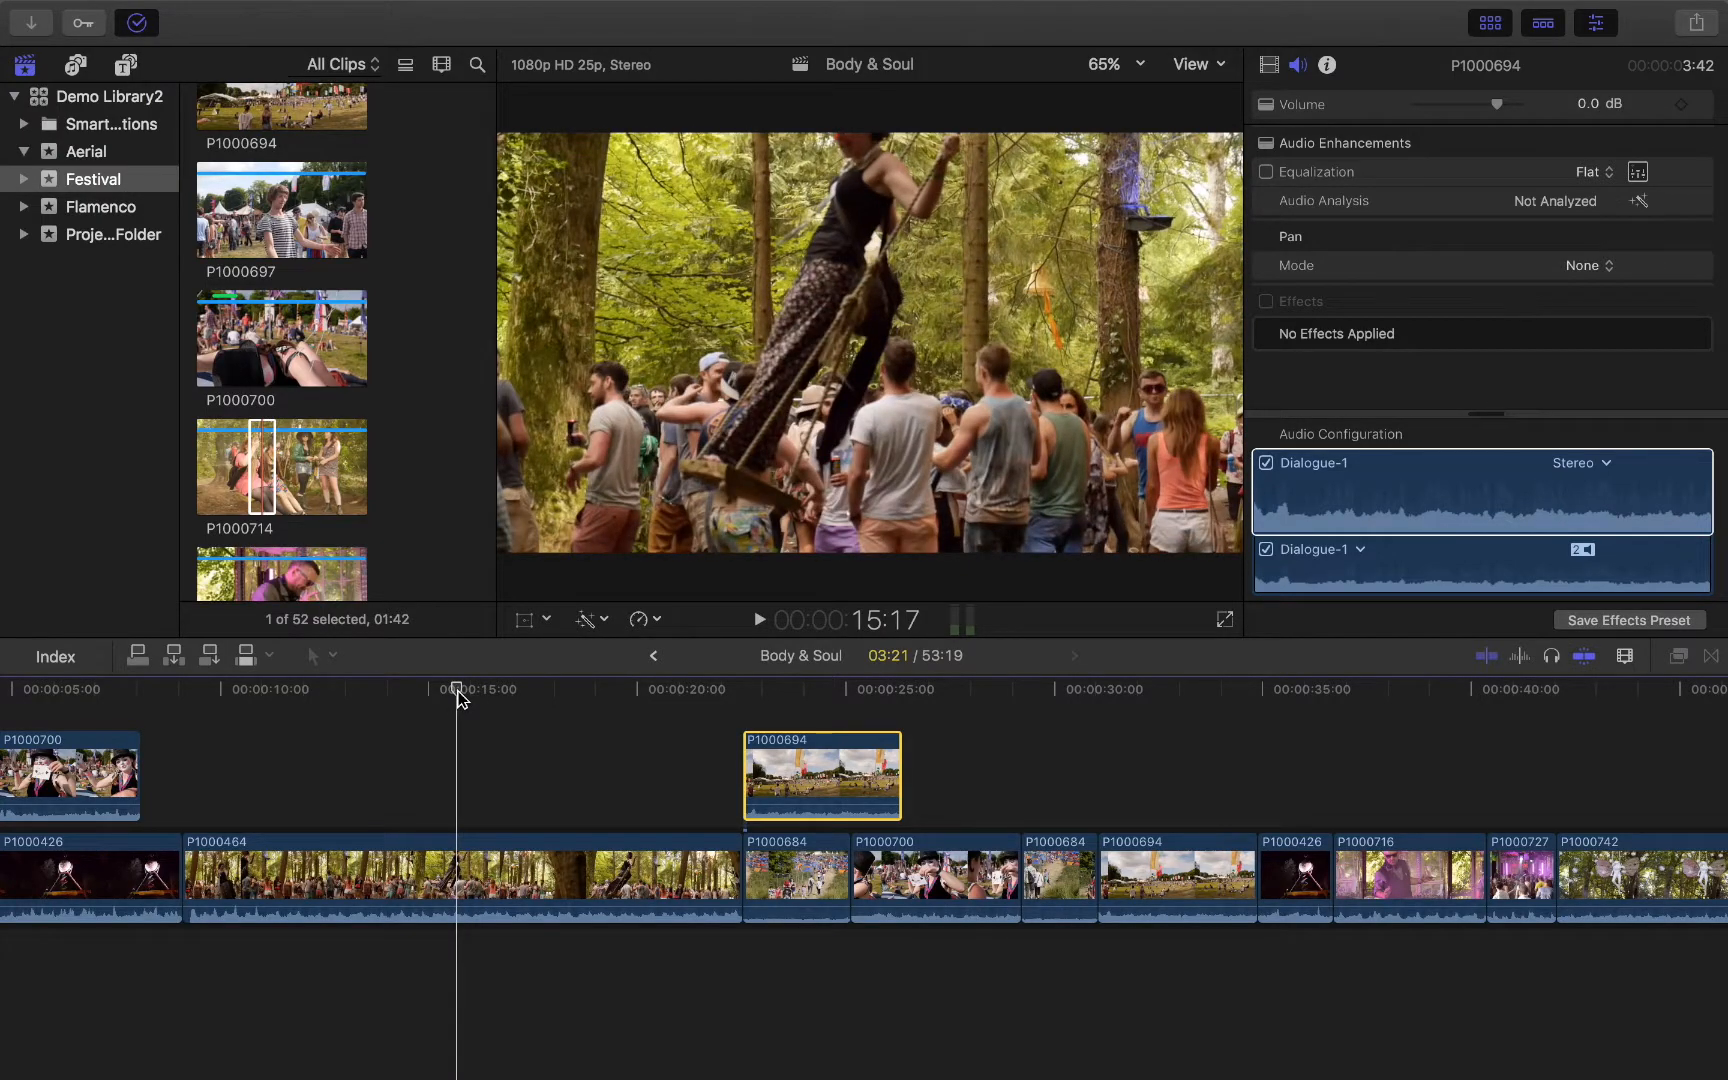
left_click_drag(457, 692, 193, 720)
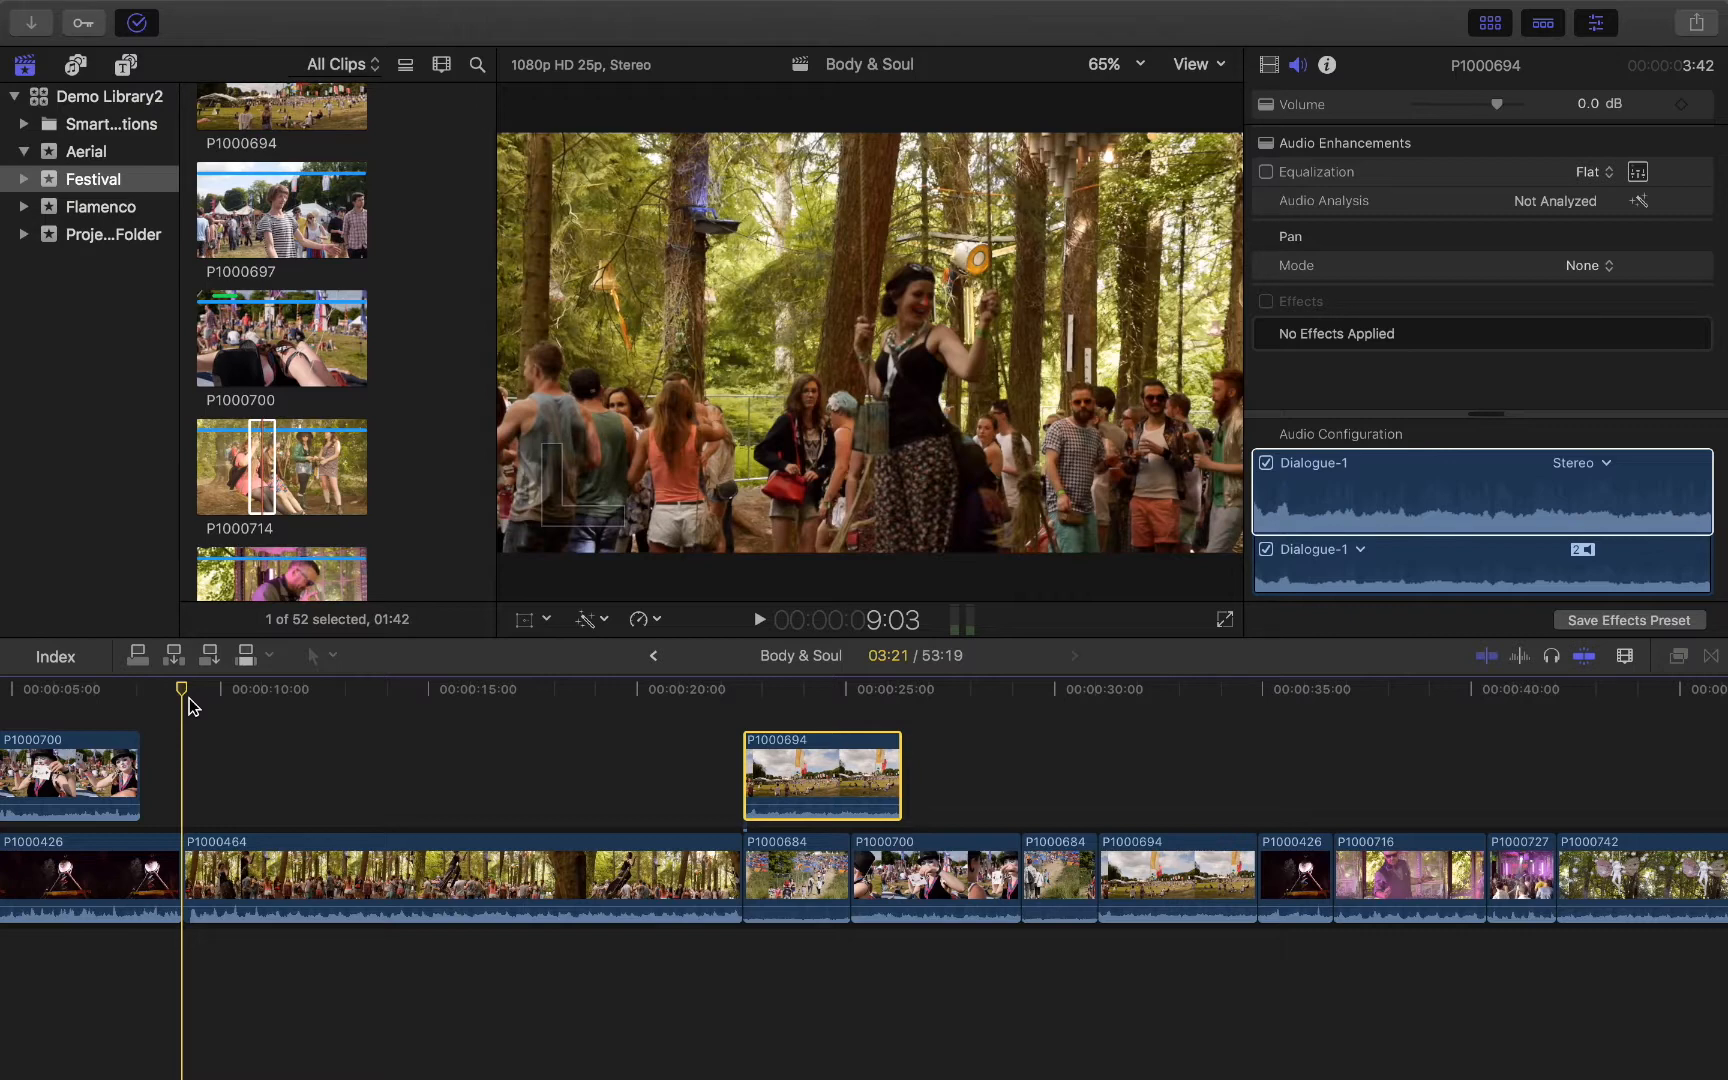
left_click(246, 492)
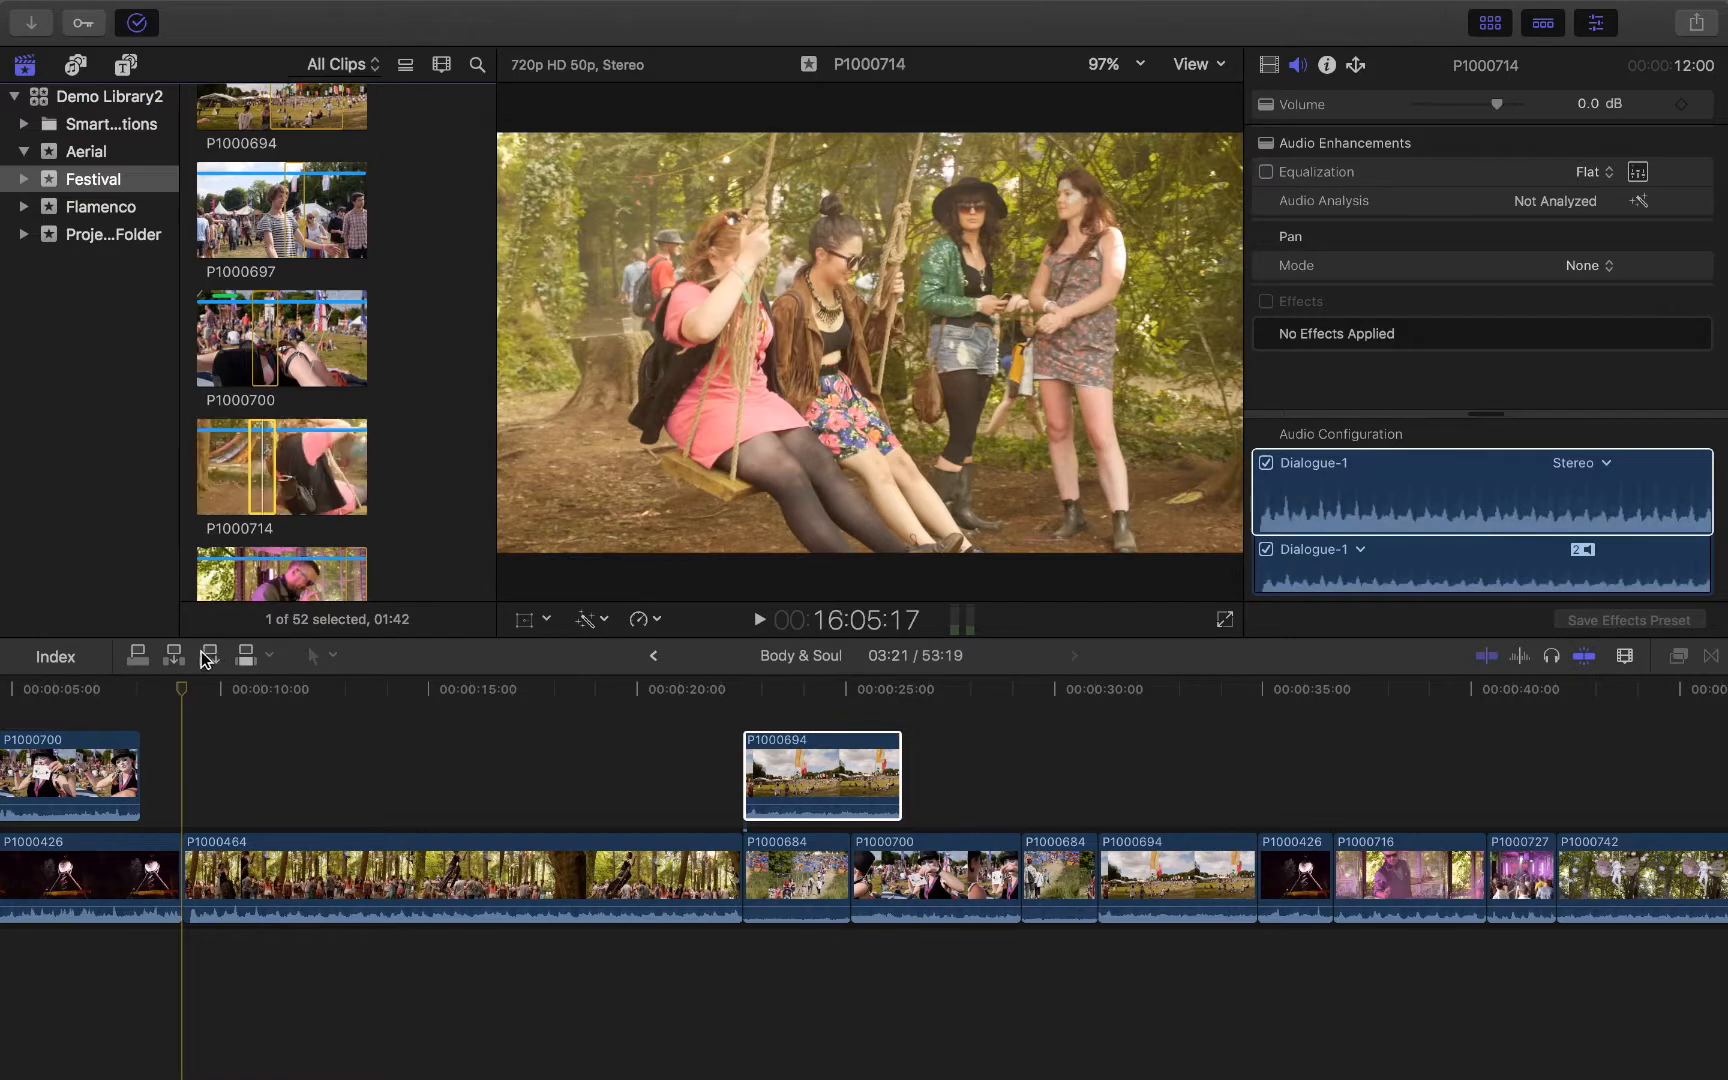
left_click(173, 658)
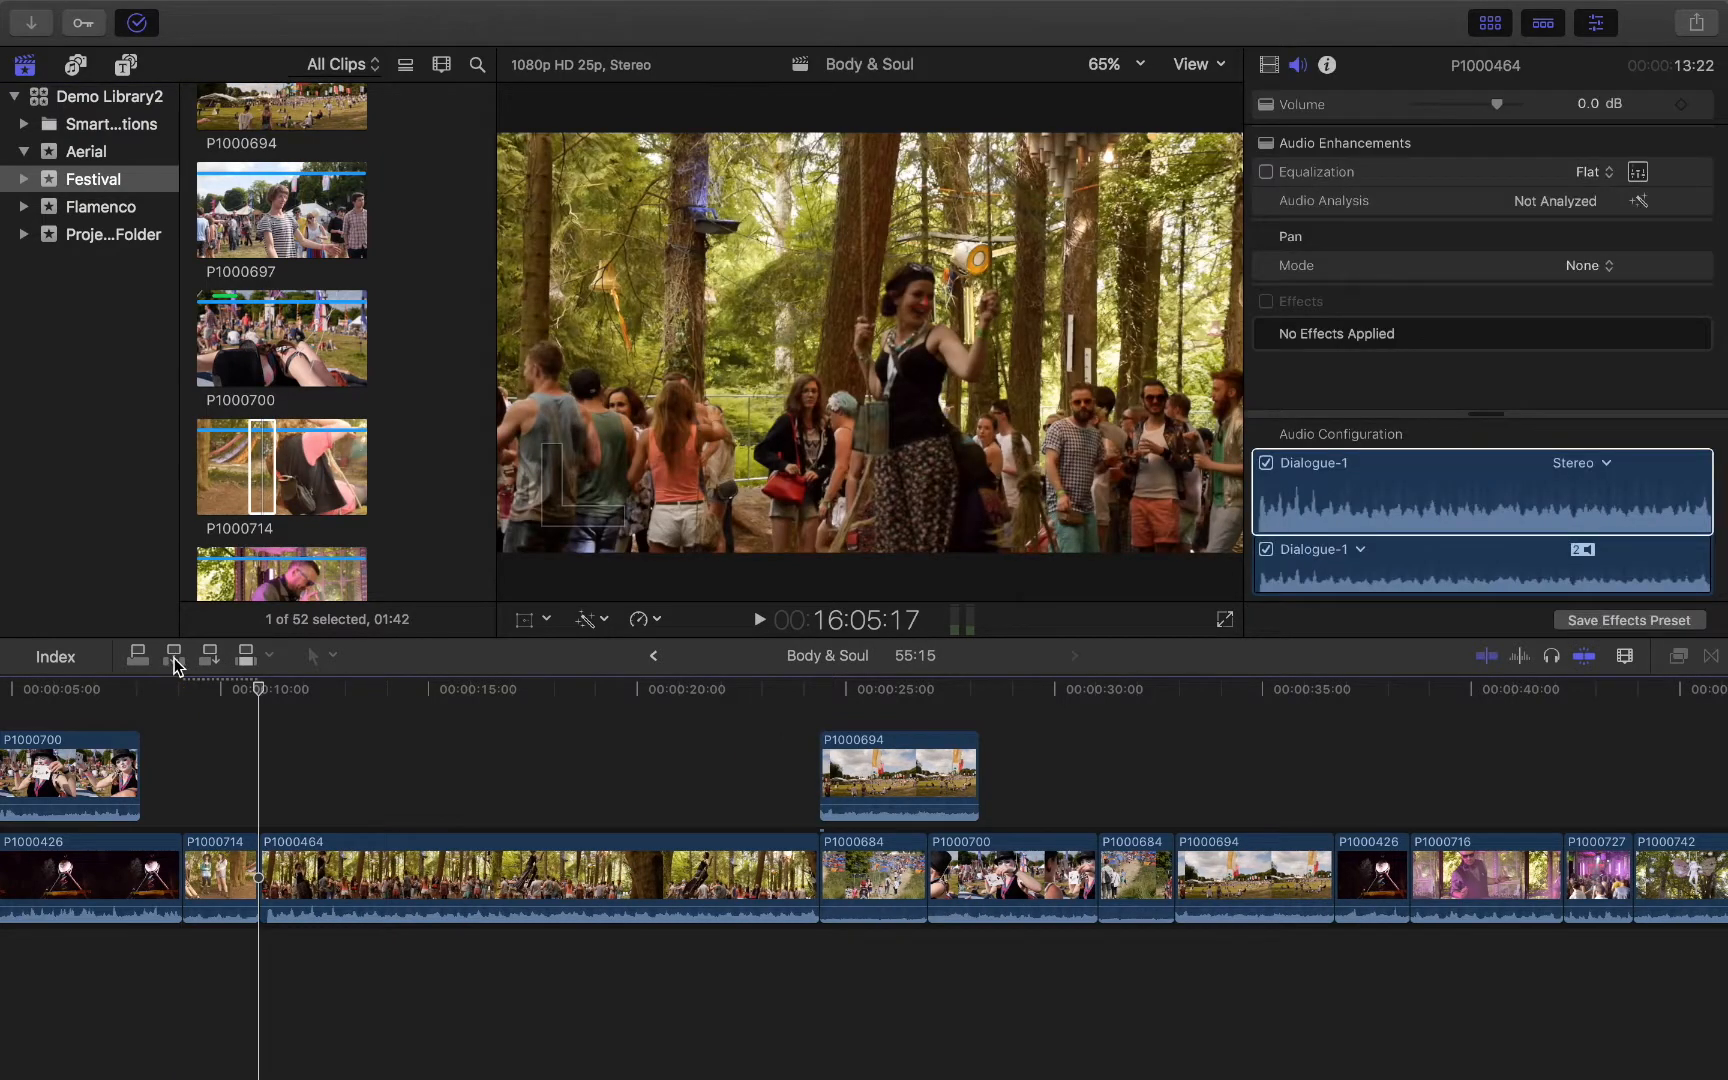
Step: Position the playhead at 10:24 before P1000464 and insert the marked P1000714 range there five more times
key("c")
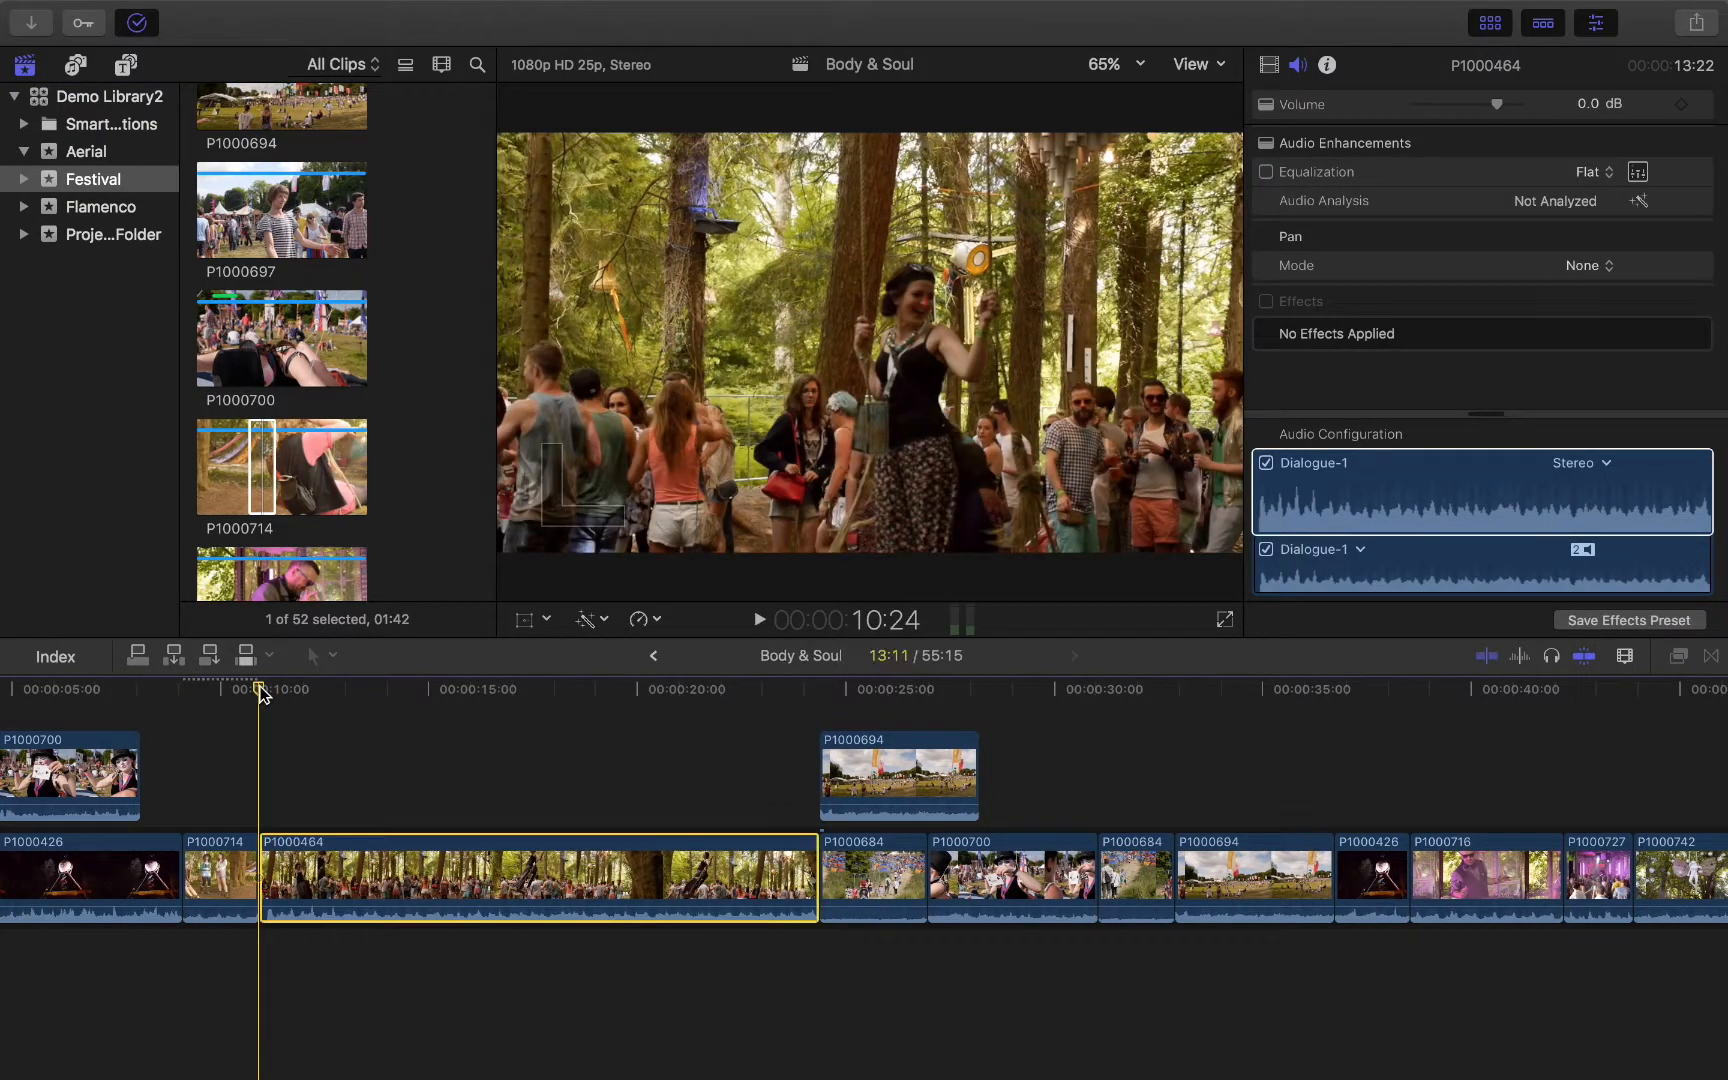
left_click(193, 691)
left_click_drag(193, 700, 270, 720)
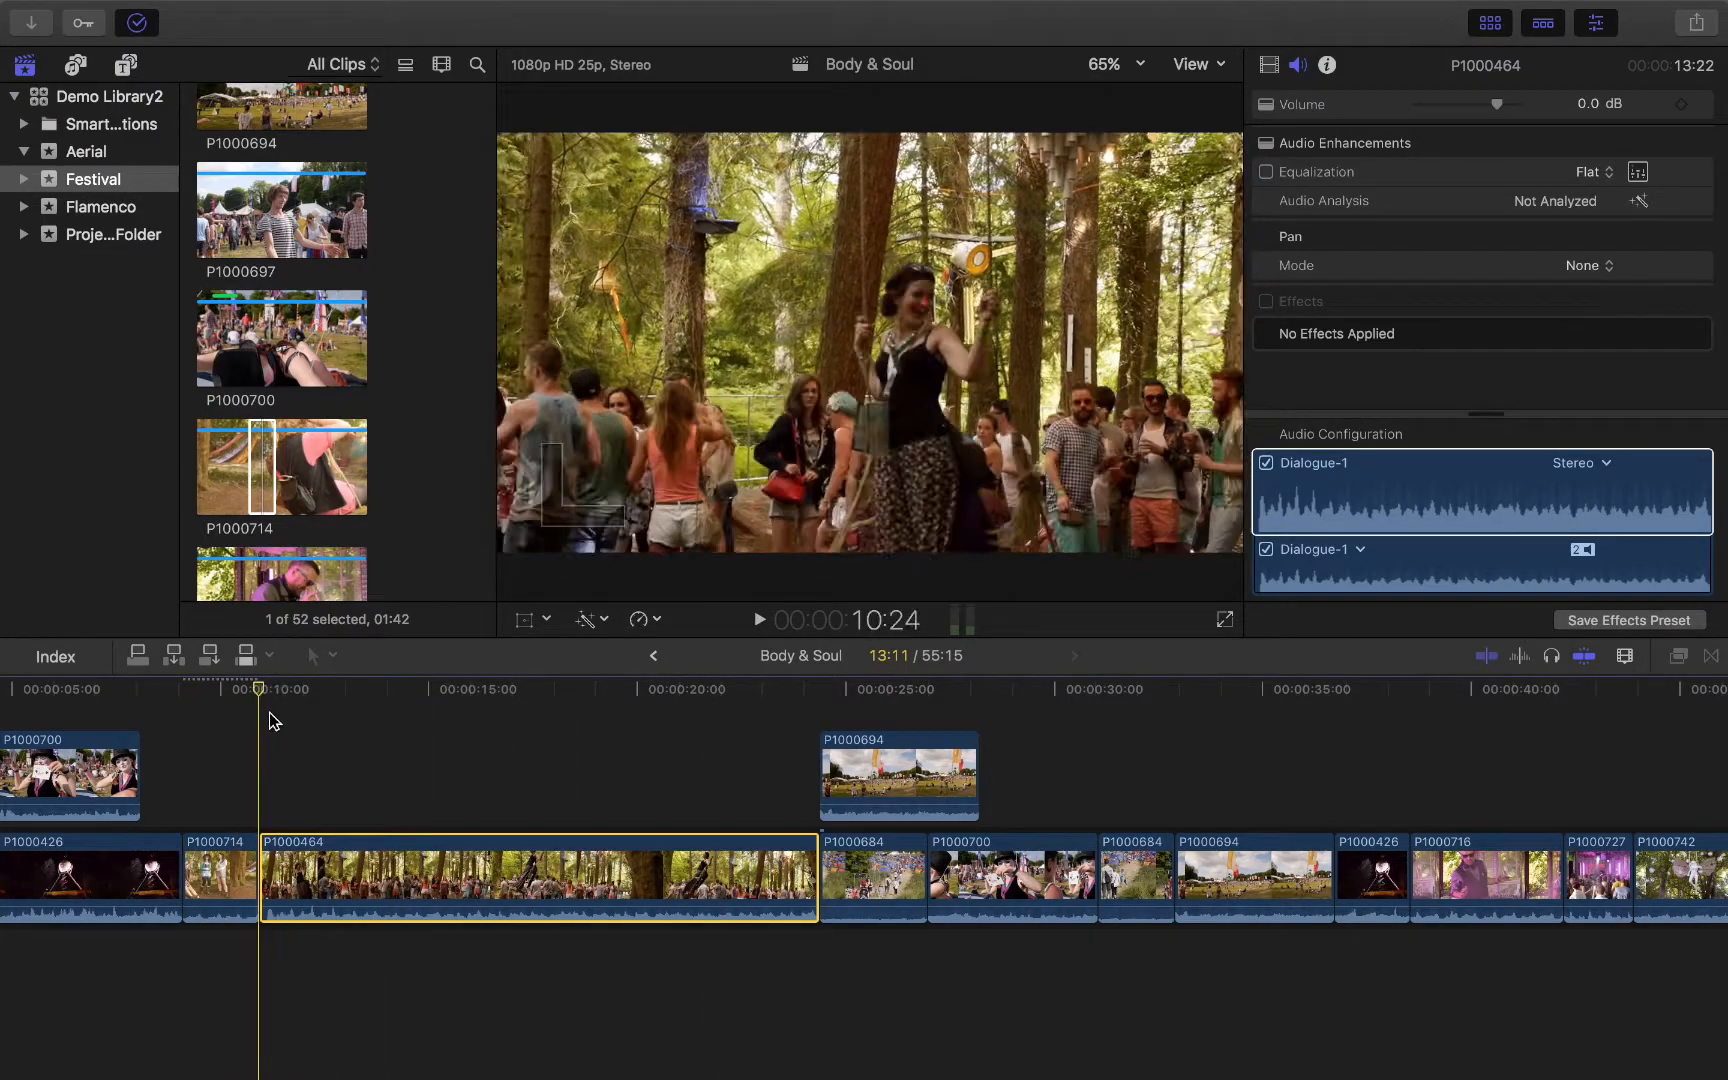
left_click(263, 474)
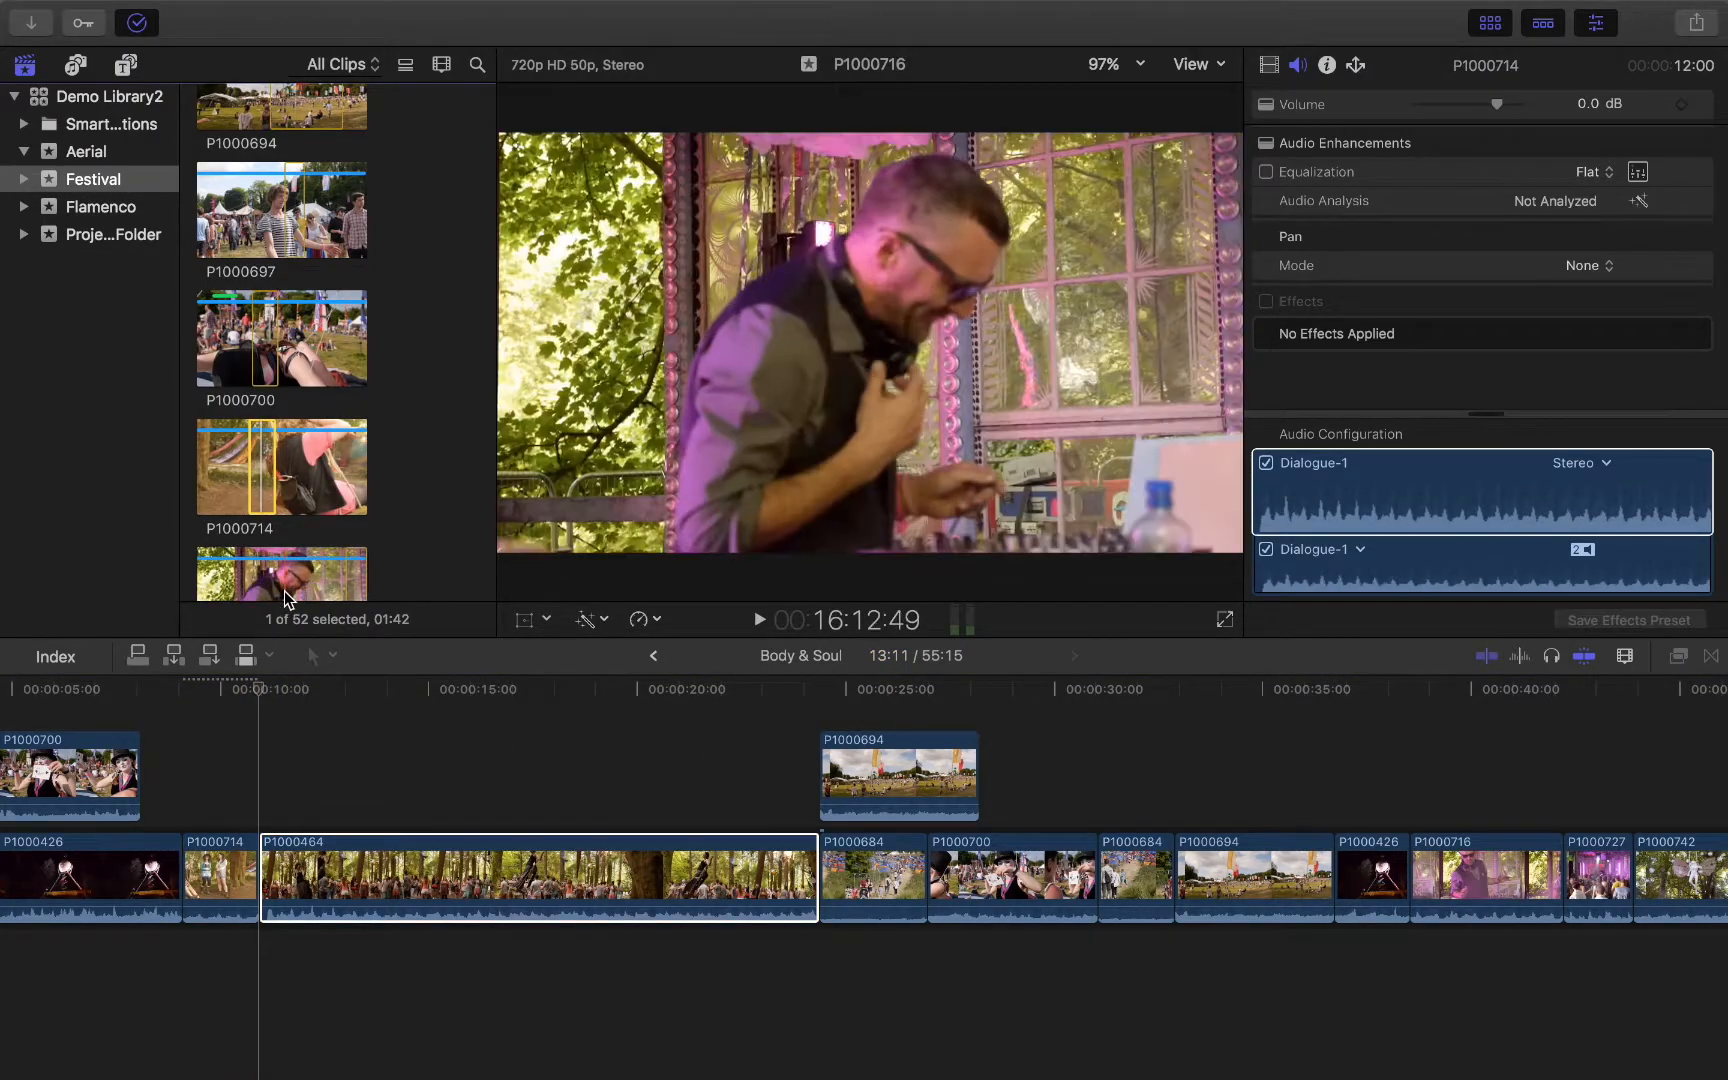
key("w")
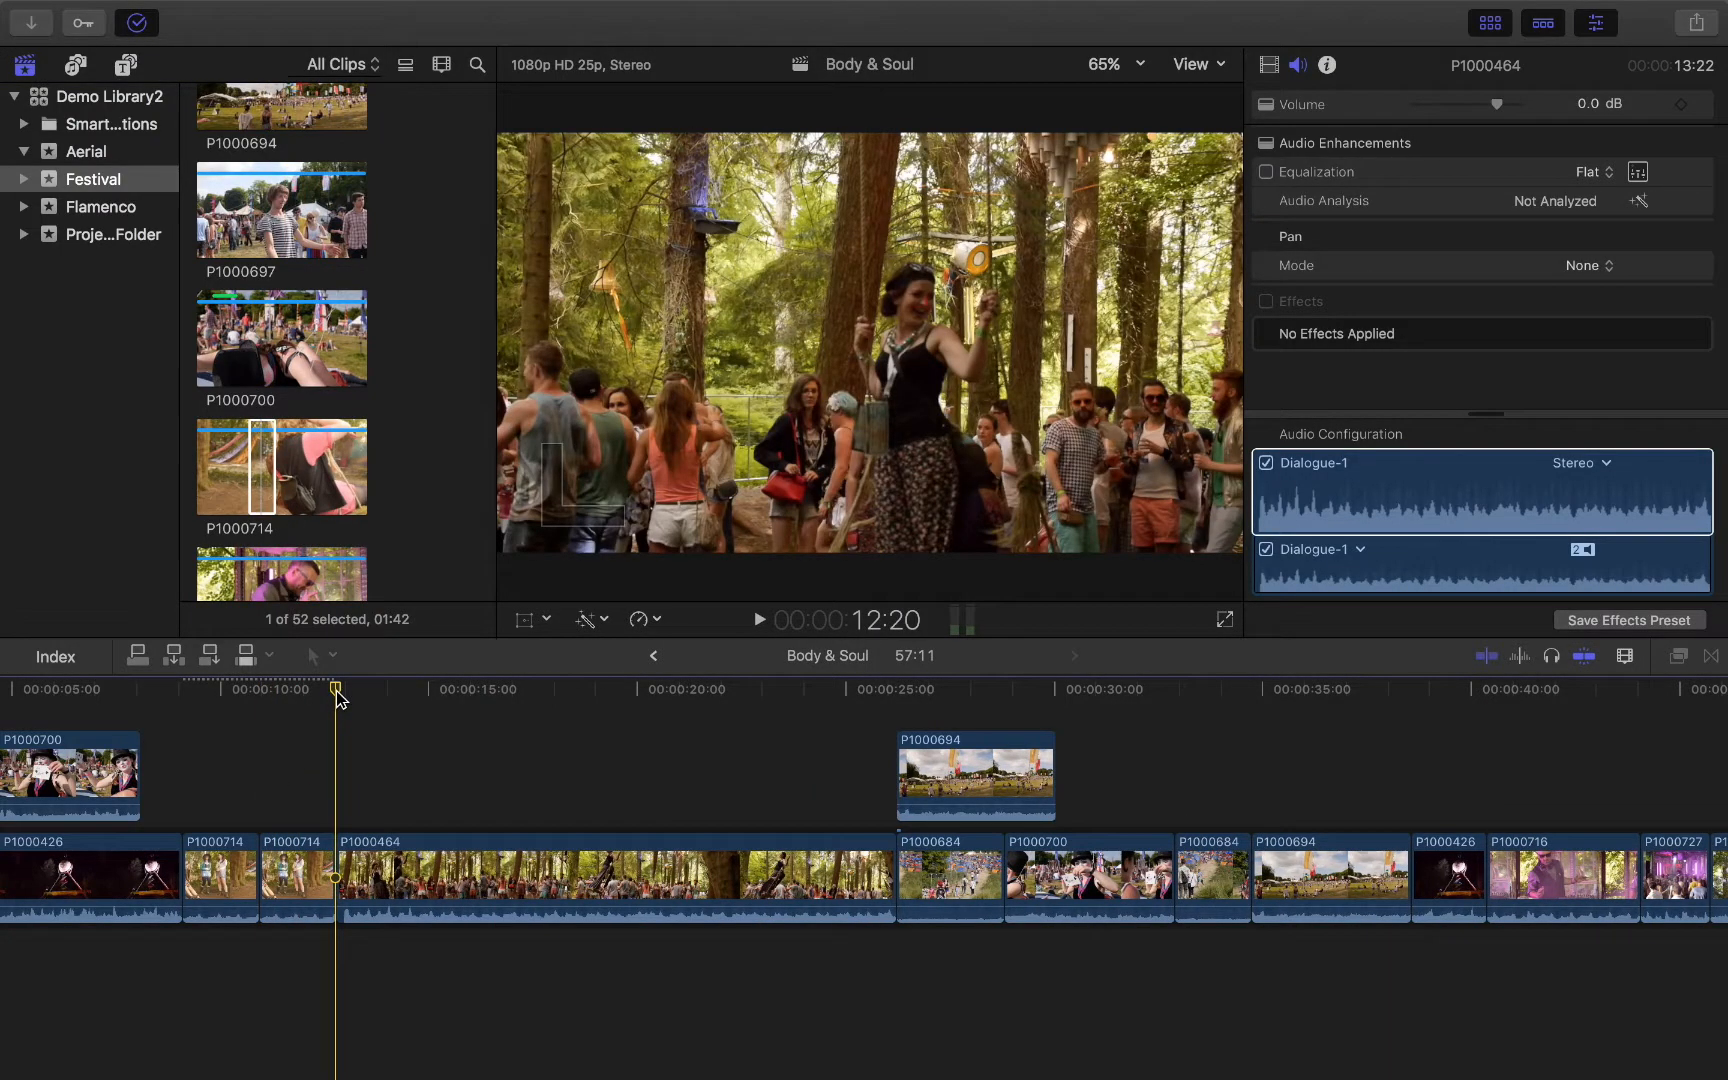
key("w")
key("w")
key("w")
key("w")
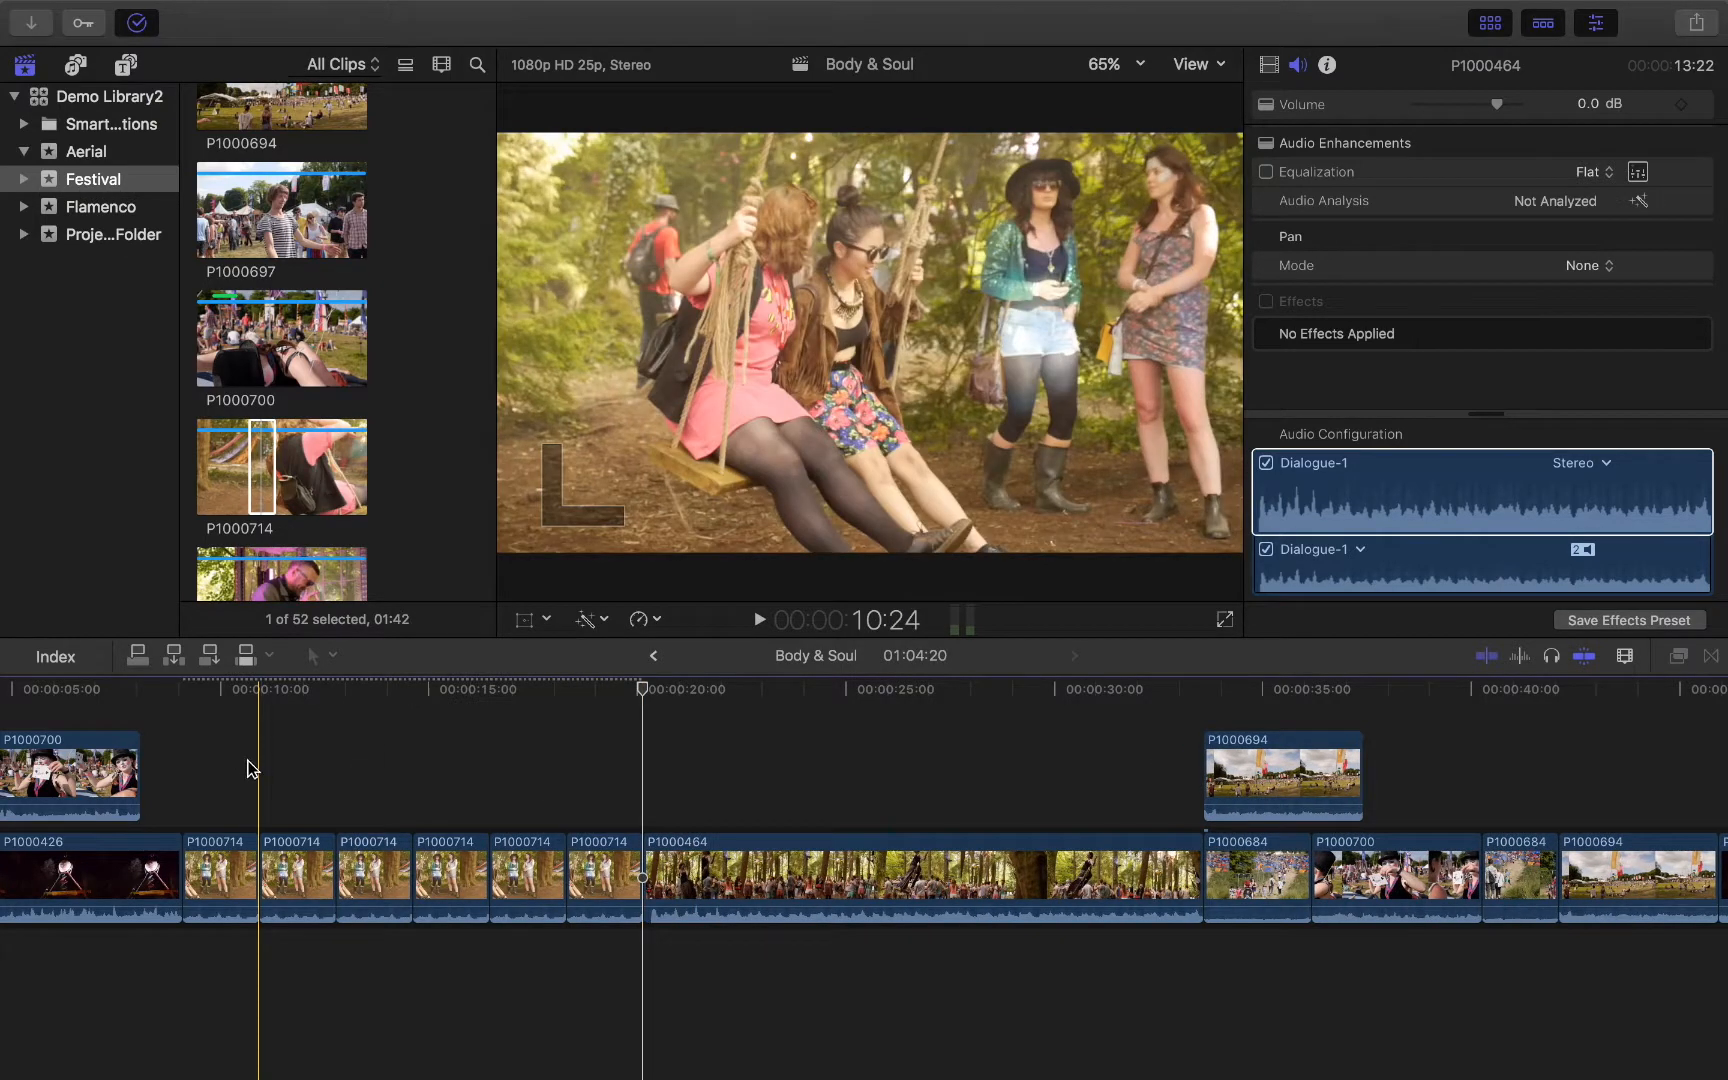
Step: Delete all the inserted P1000714 clips between P1000426 and P1000464, and select P1000464 with the playhead at about 14:11
left_click_drag(225, 745, 600, 830)
key("BackSpace")
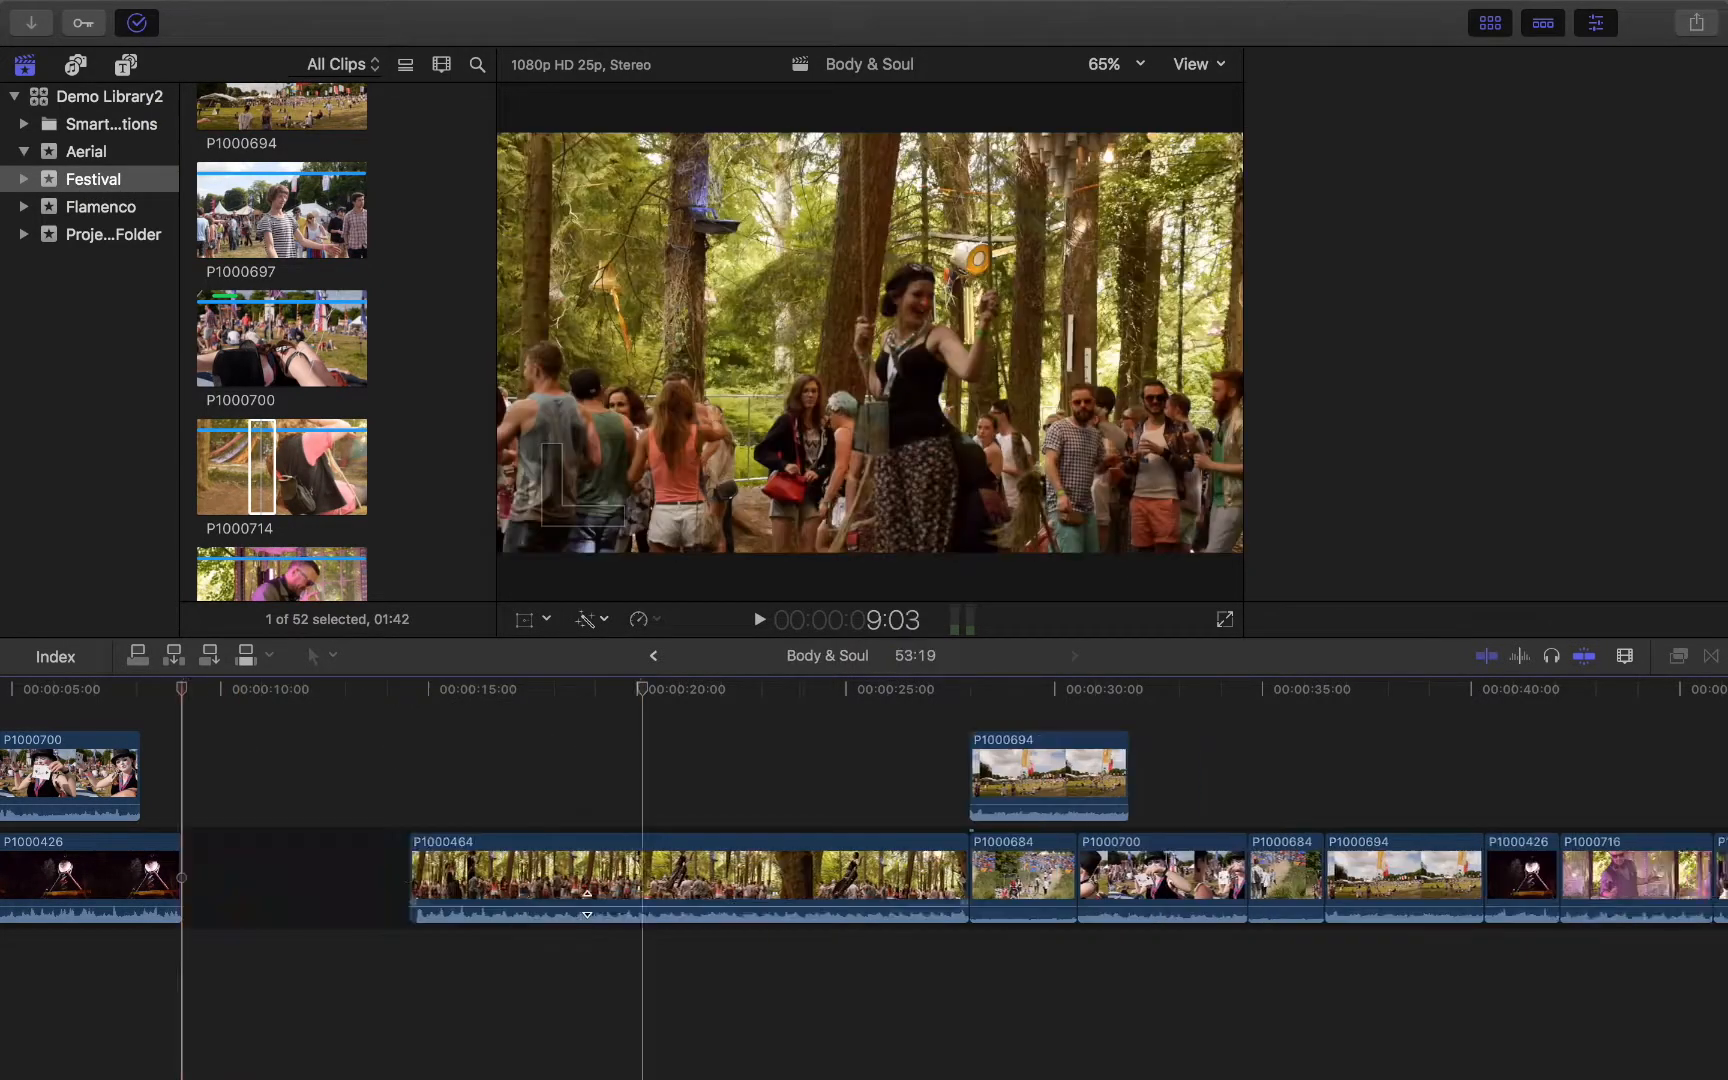
left_click(405, 722)
left_click(410, 891)
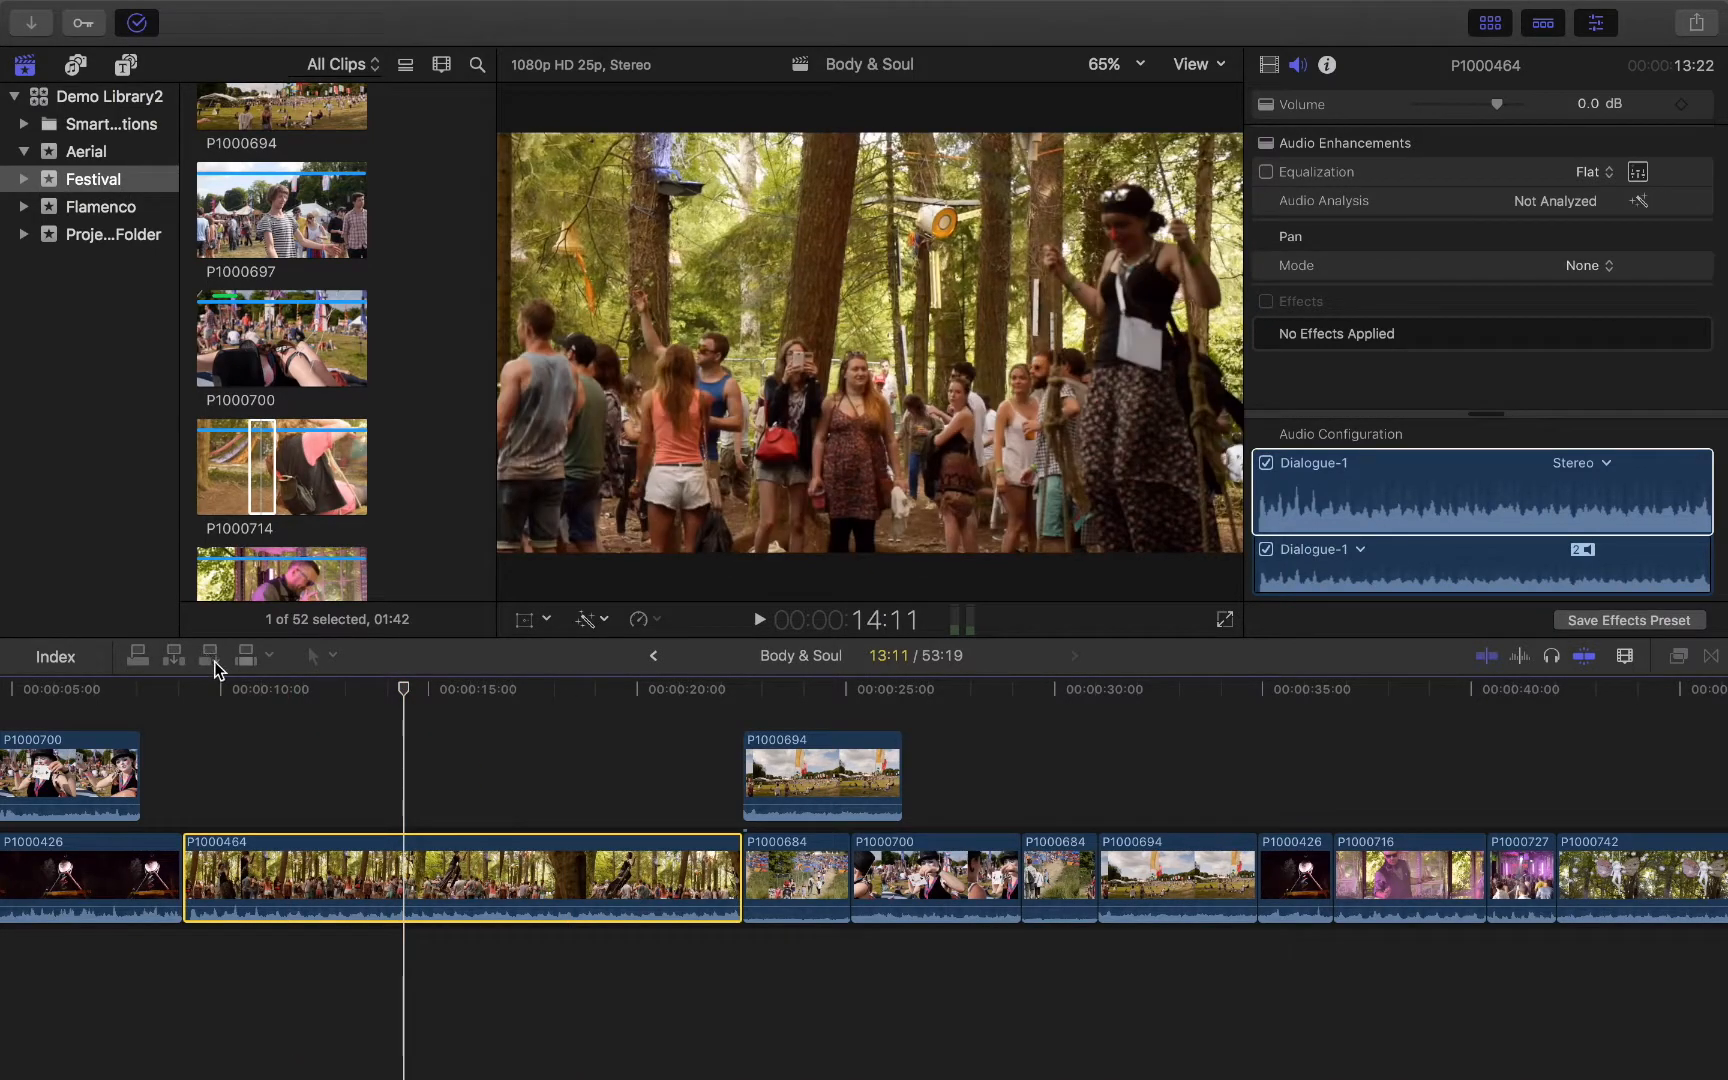
Step: Select a range of about 03:35 at the end of P1000716 and append it to the primary storyline
scroll(330, 545, "down", 2)
left_click(284, 506)
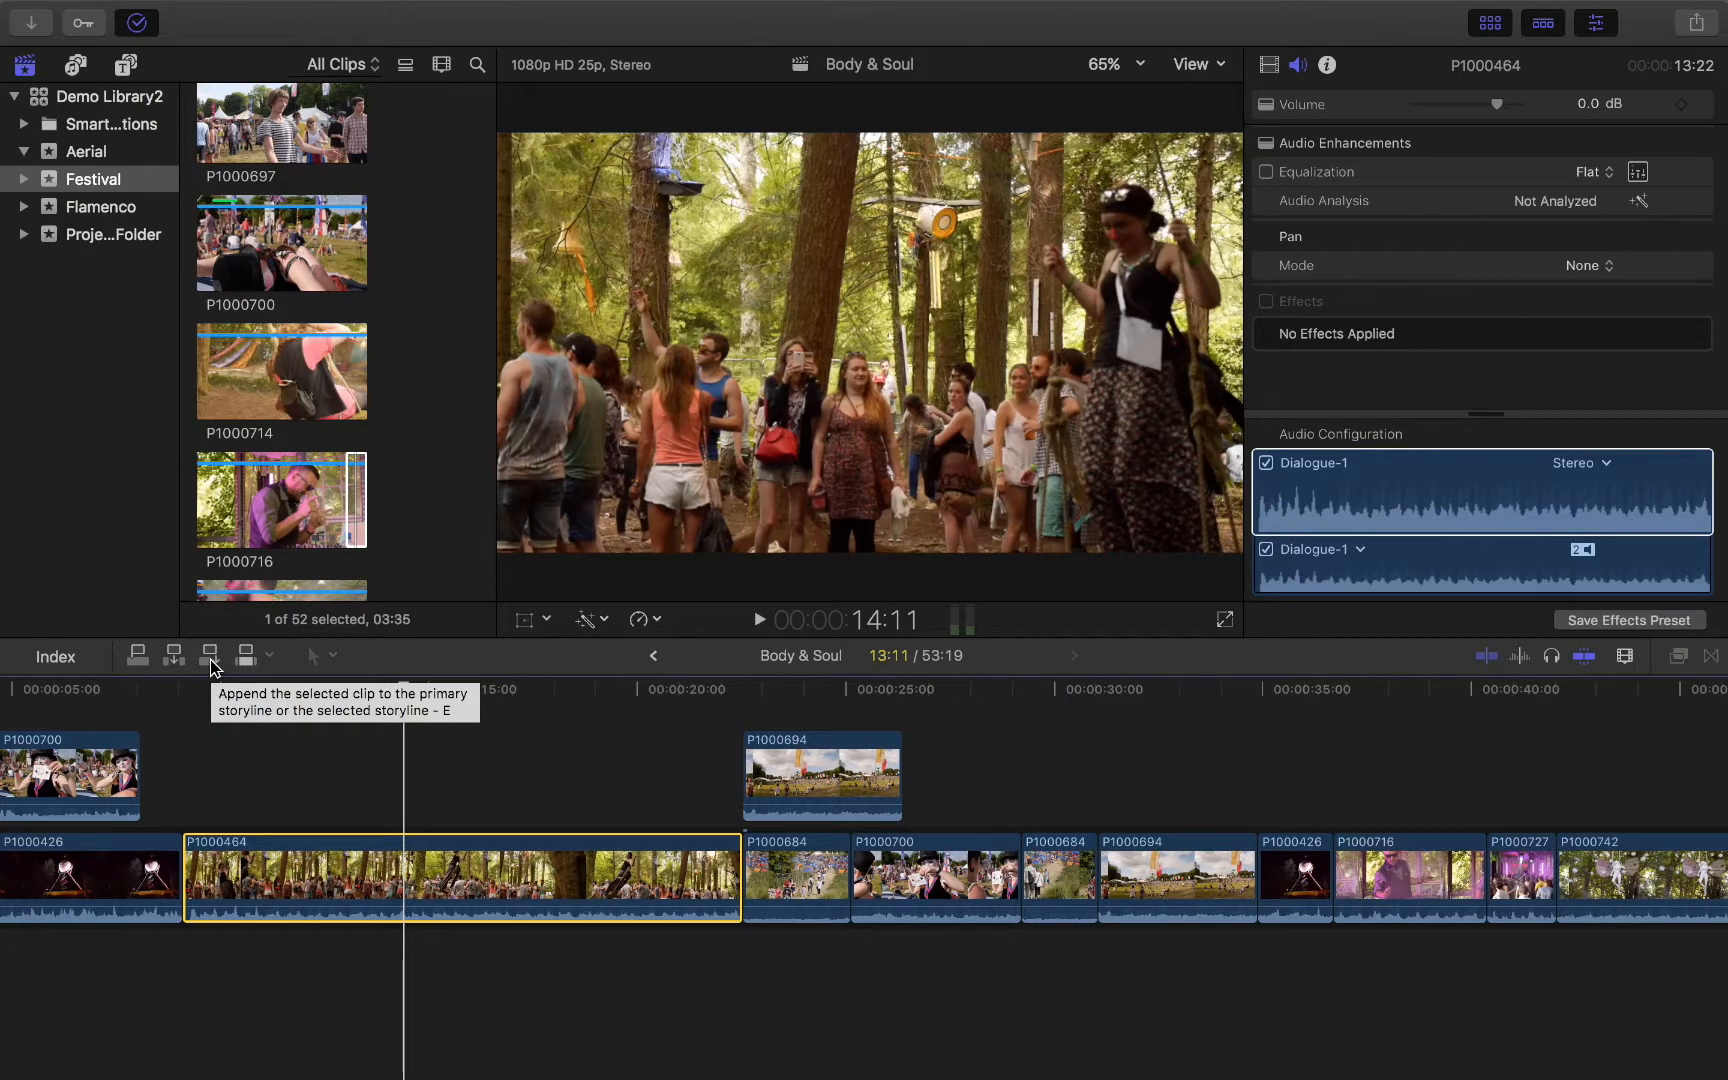
left_click(210, 657)
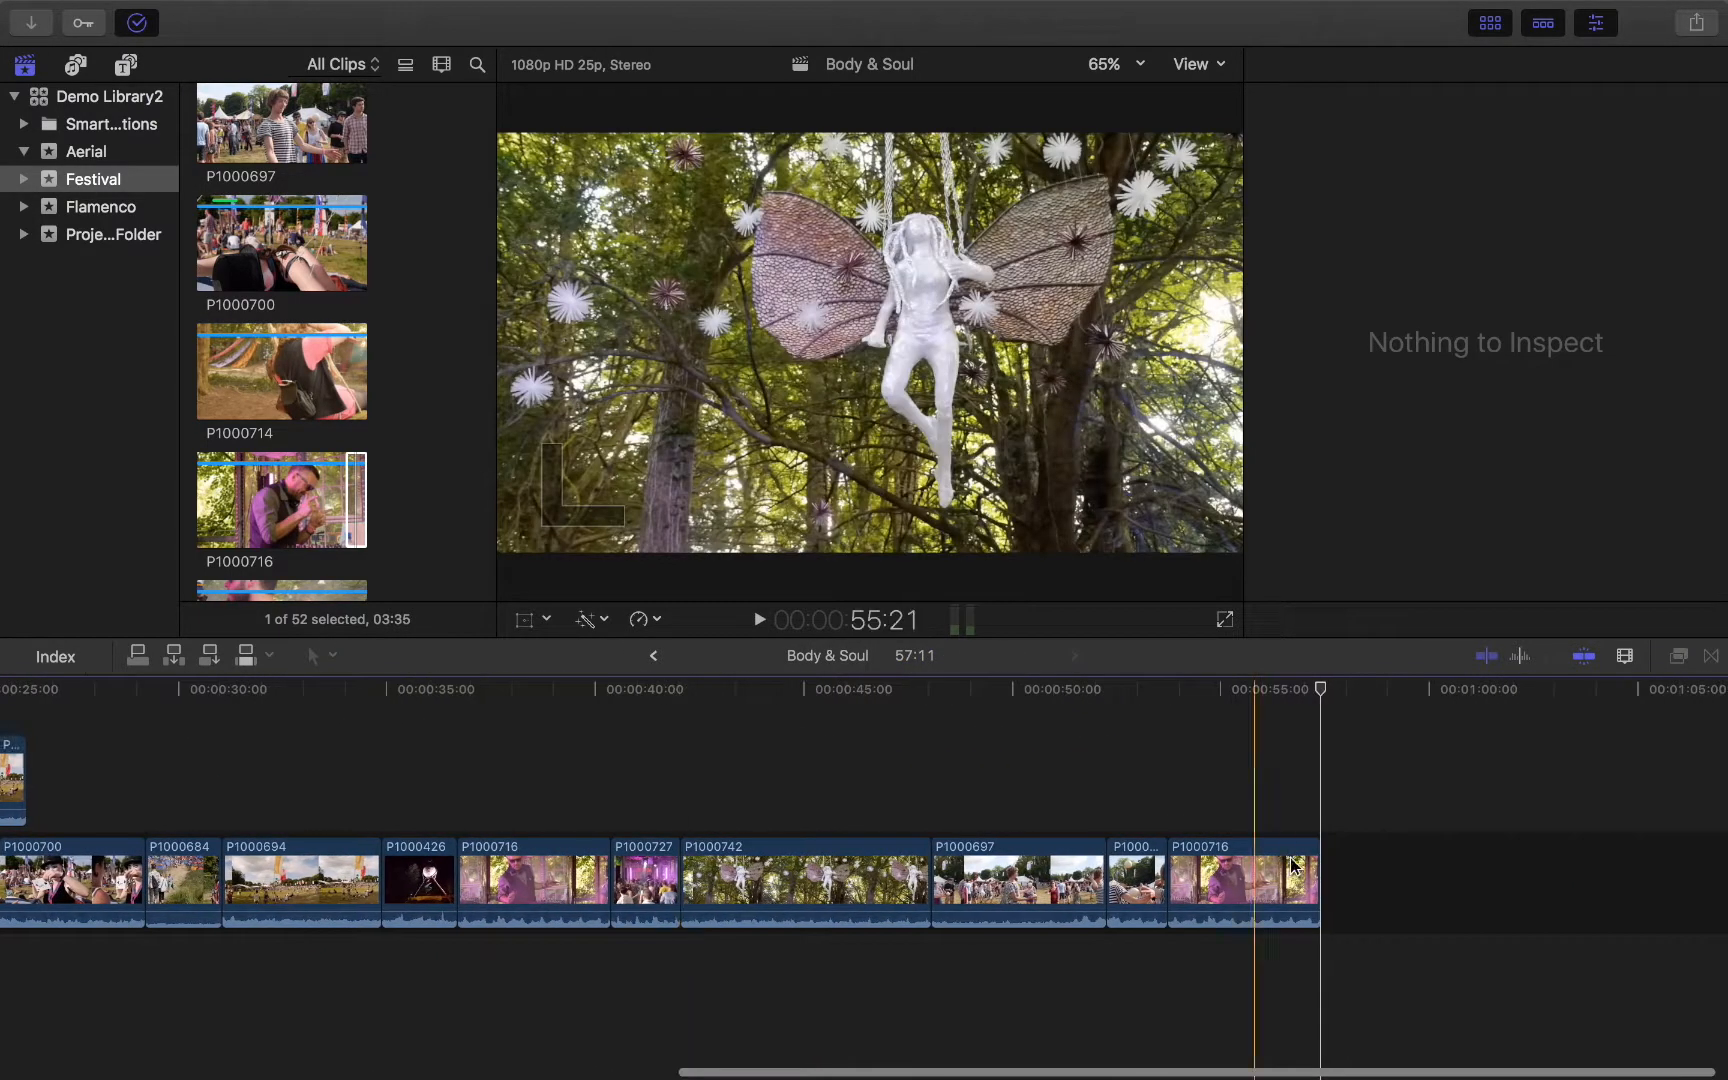
scroll(1244, 783, "right", 1)
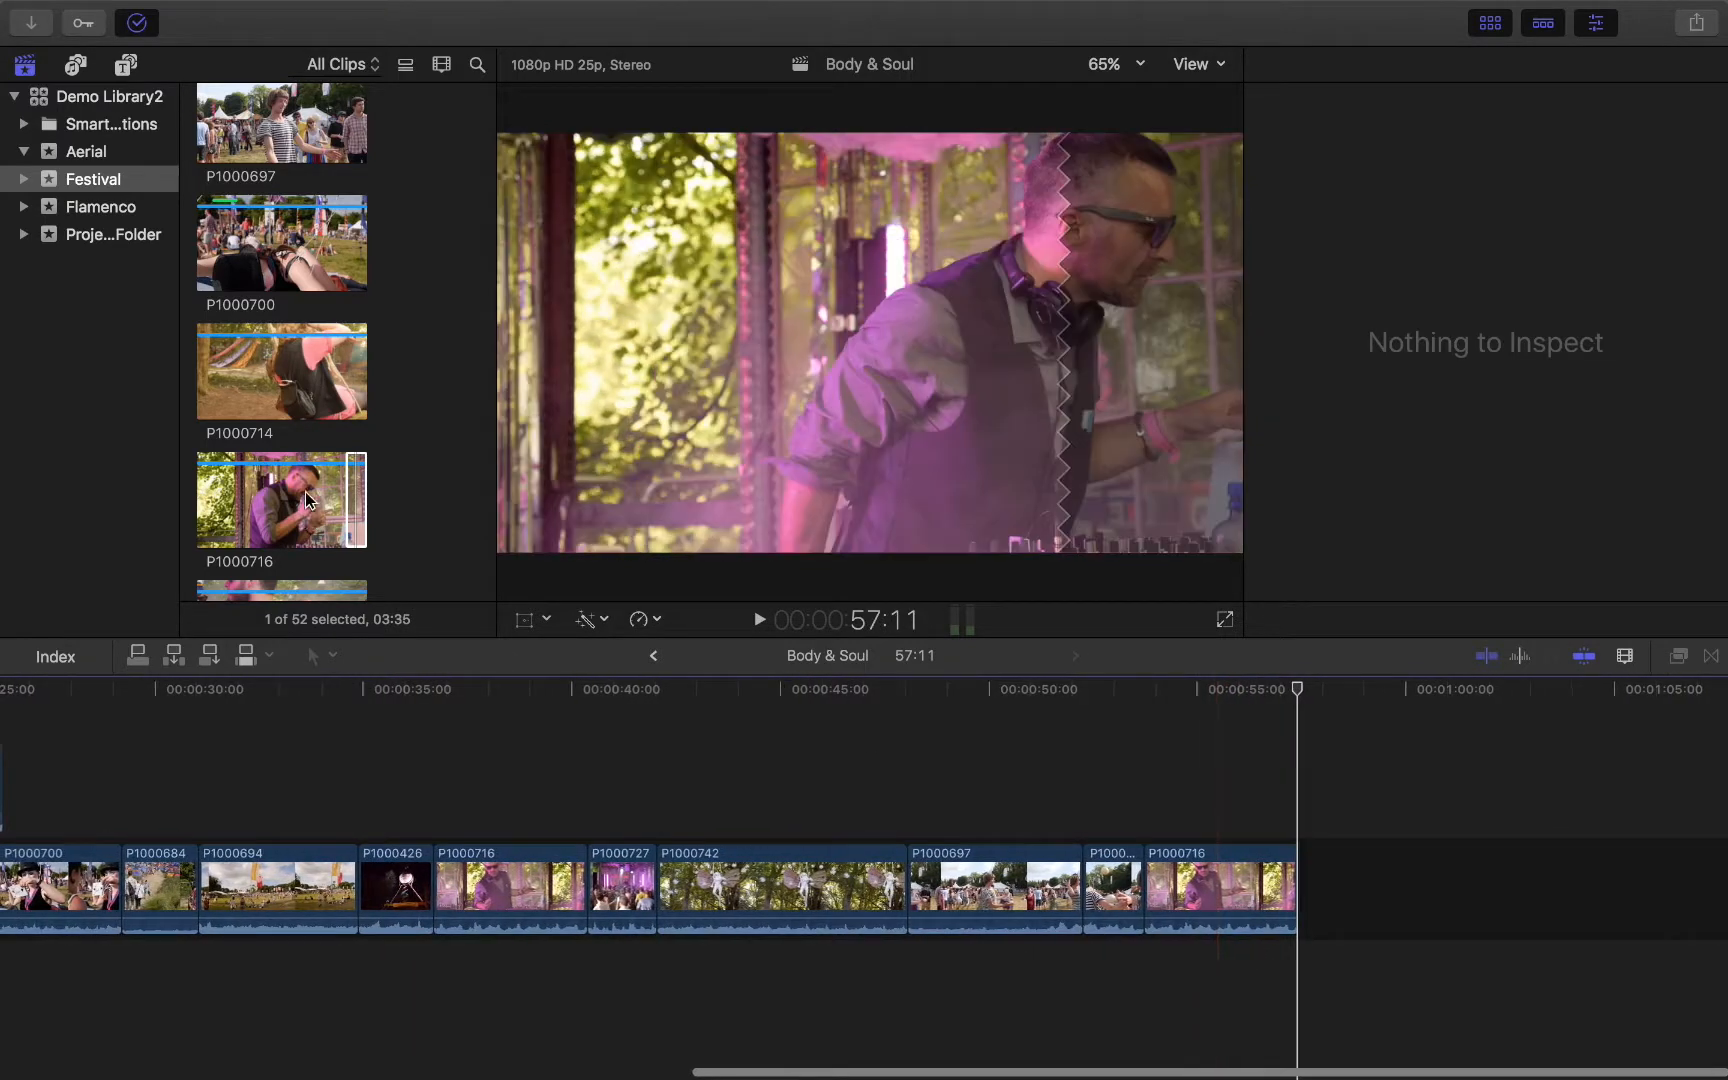
Step: Mark a range of about 01:42 at the start of P1000718 and append it to the end of the storyline
scroll(390, 378, "down", 5)
left_click(289, 403)
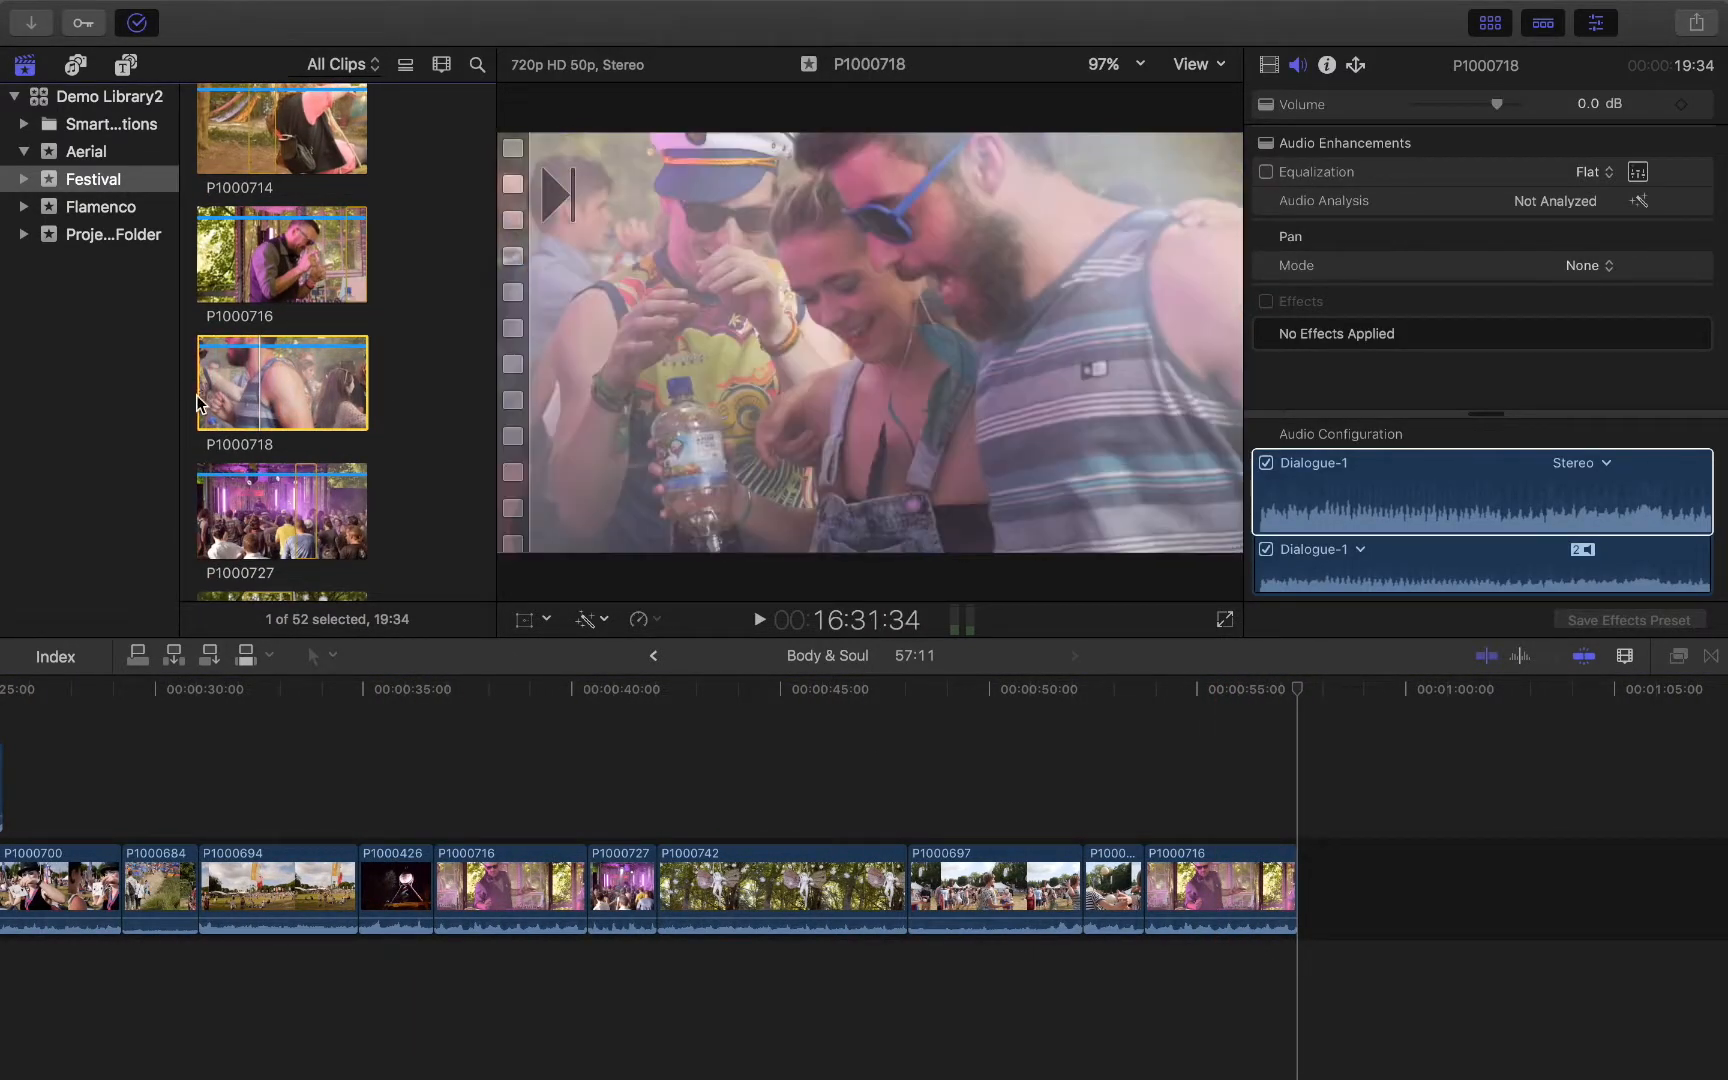
left_click_drag(199, 403, 213, 408)
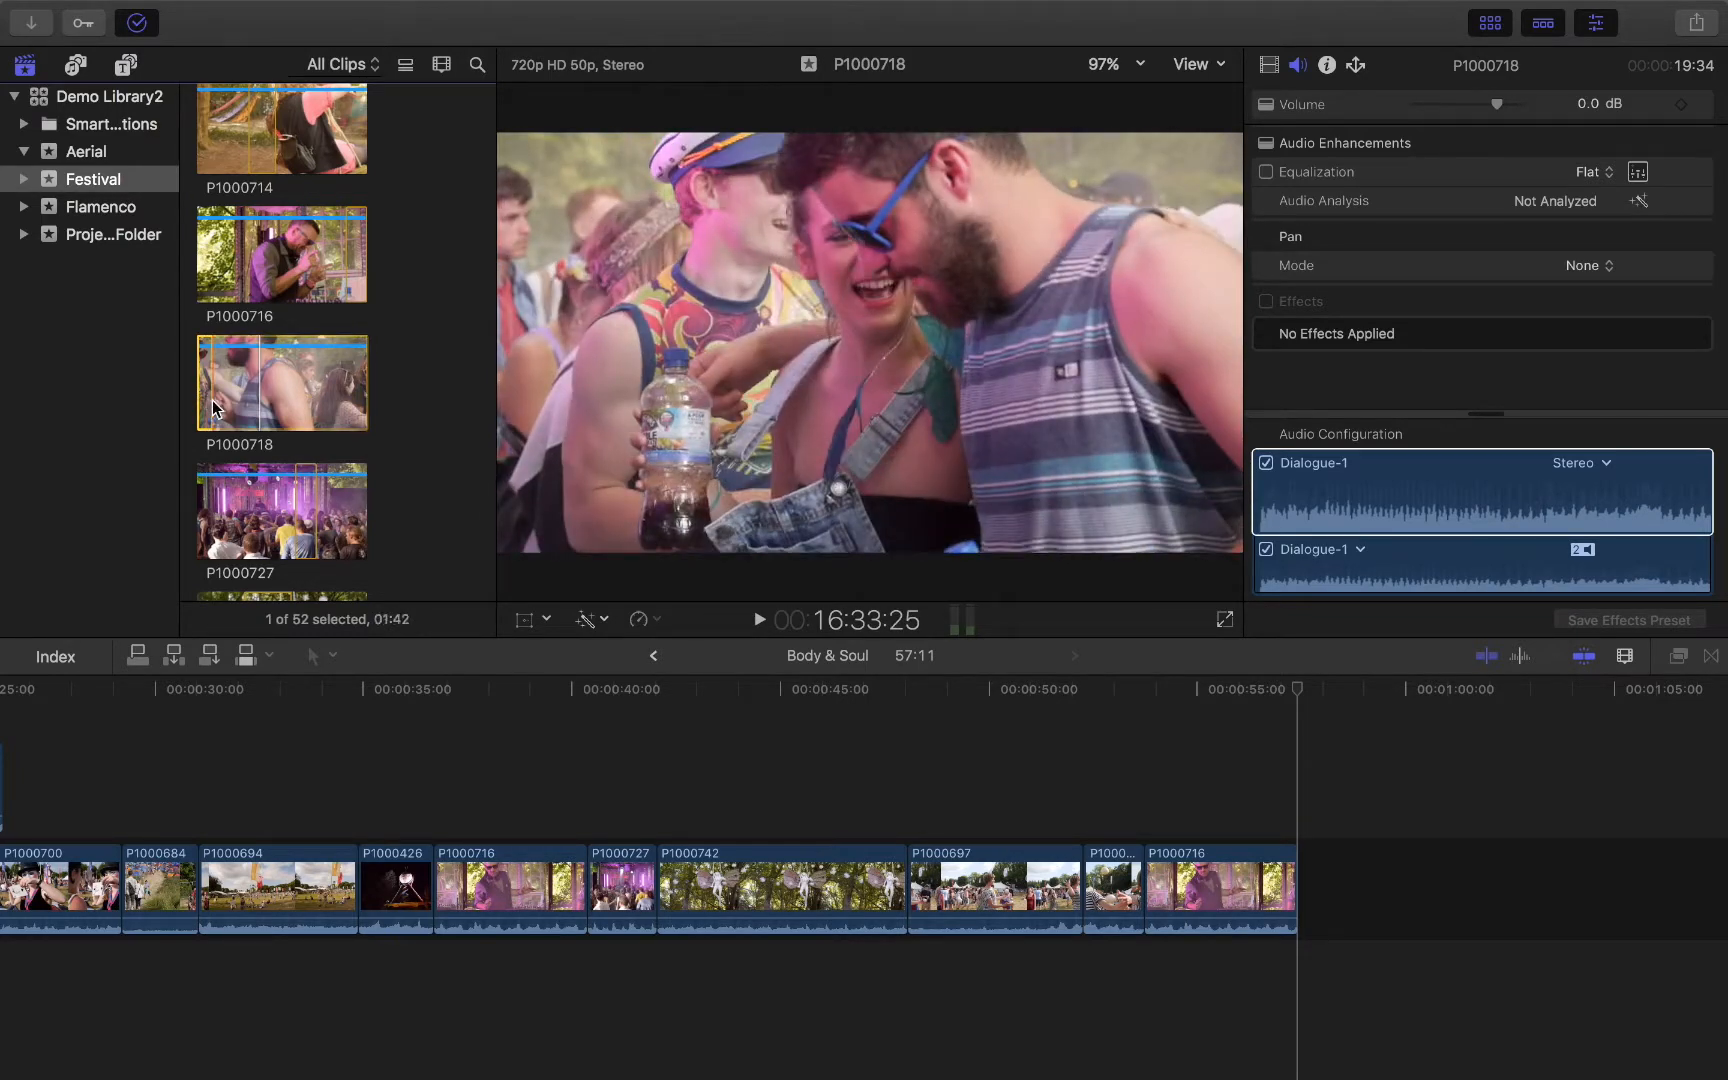
key("e")
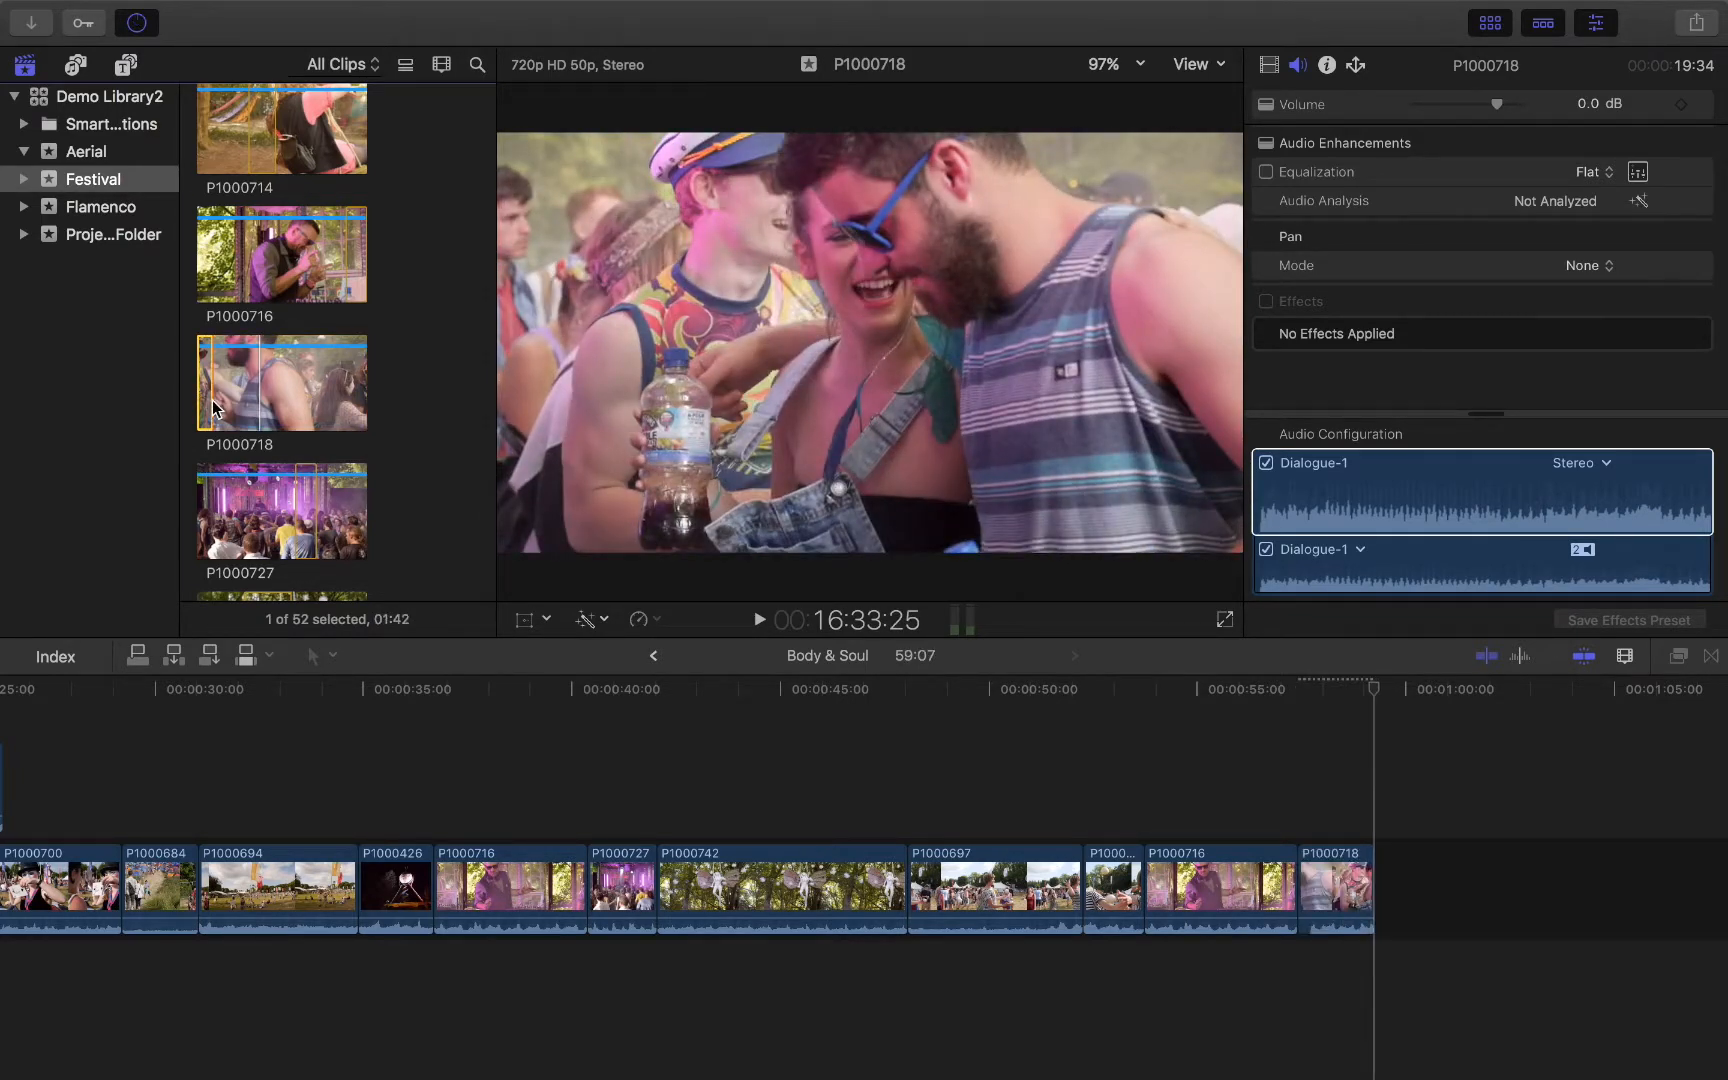
Step: Mark a range of about 02:44 in P1000826 and append it after P1000718
scroll(261, 526, "down", 4)
left_click(228, 380)
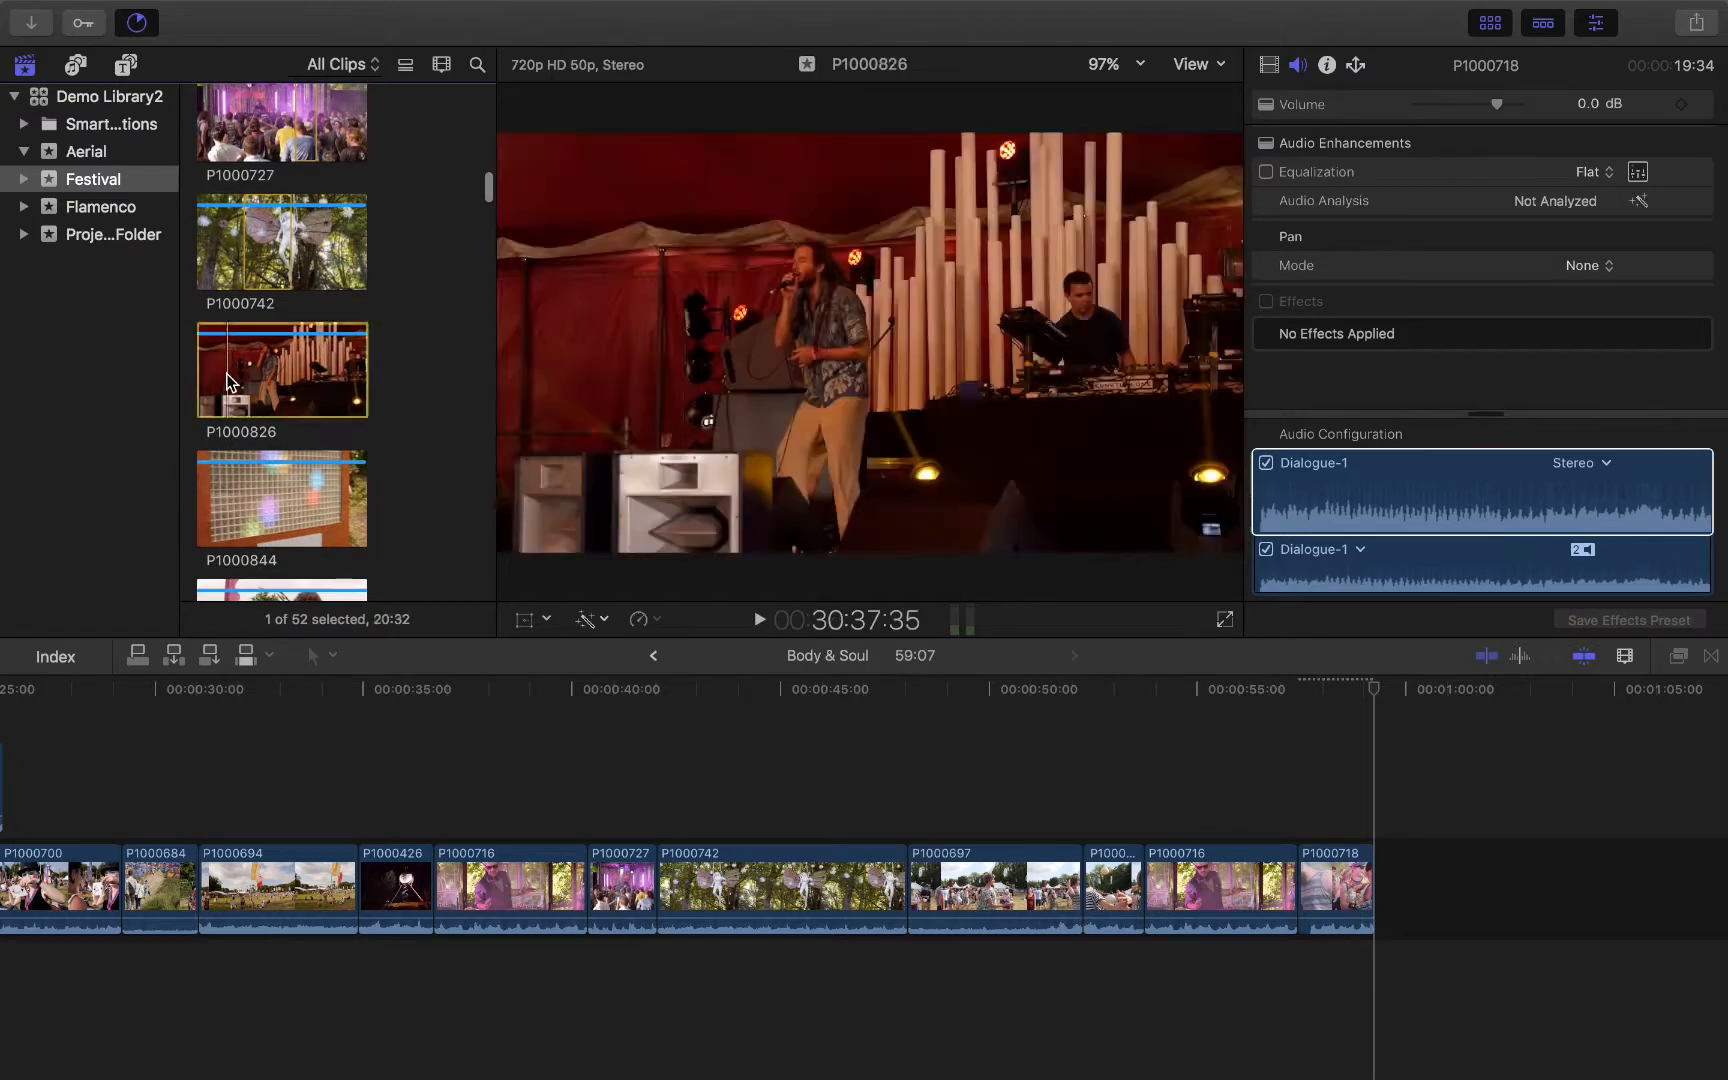
left_click_drag(228, 380, 252, 382)
key("e")
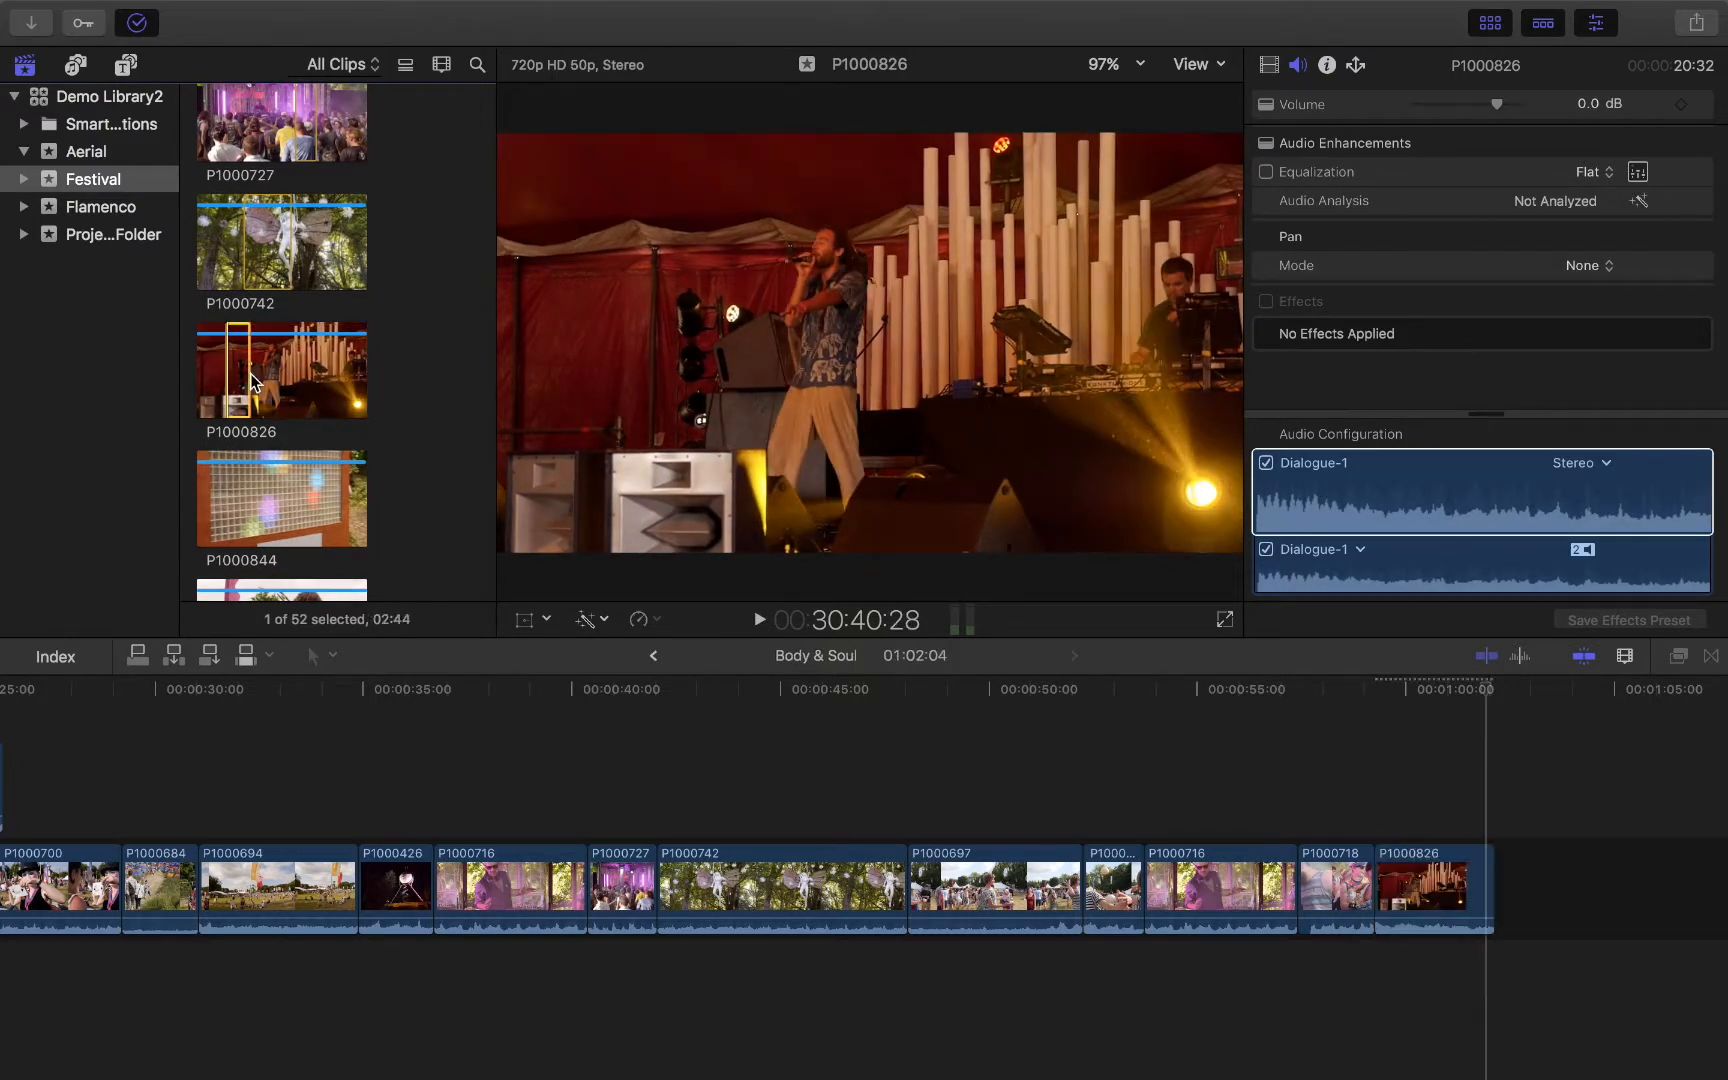
Step: Mark a range of about 03:06 near the end of P1000844 and append it after P1000826
left_click(286, 512)
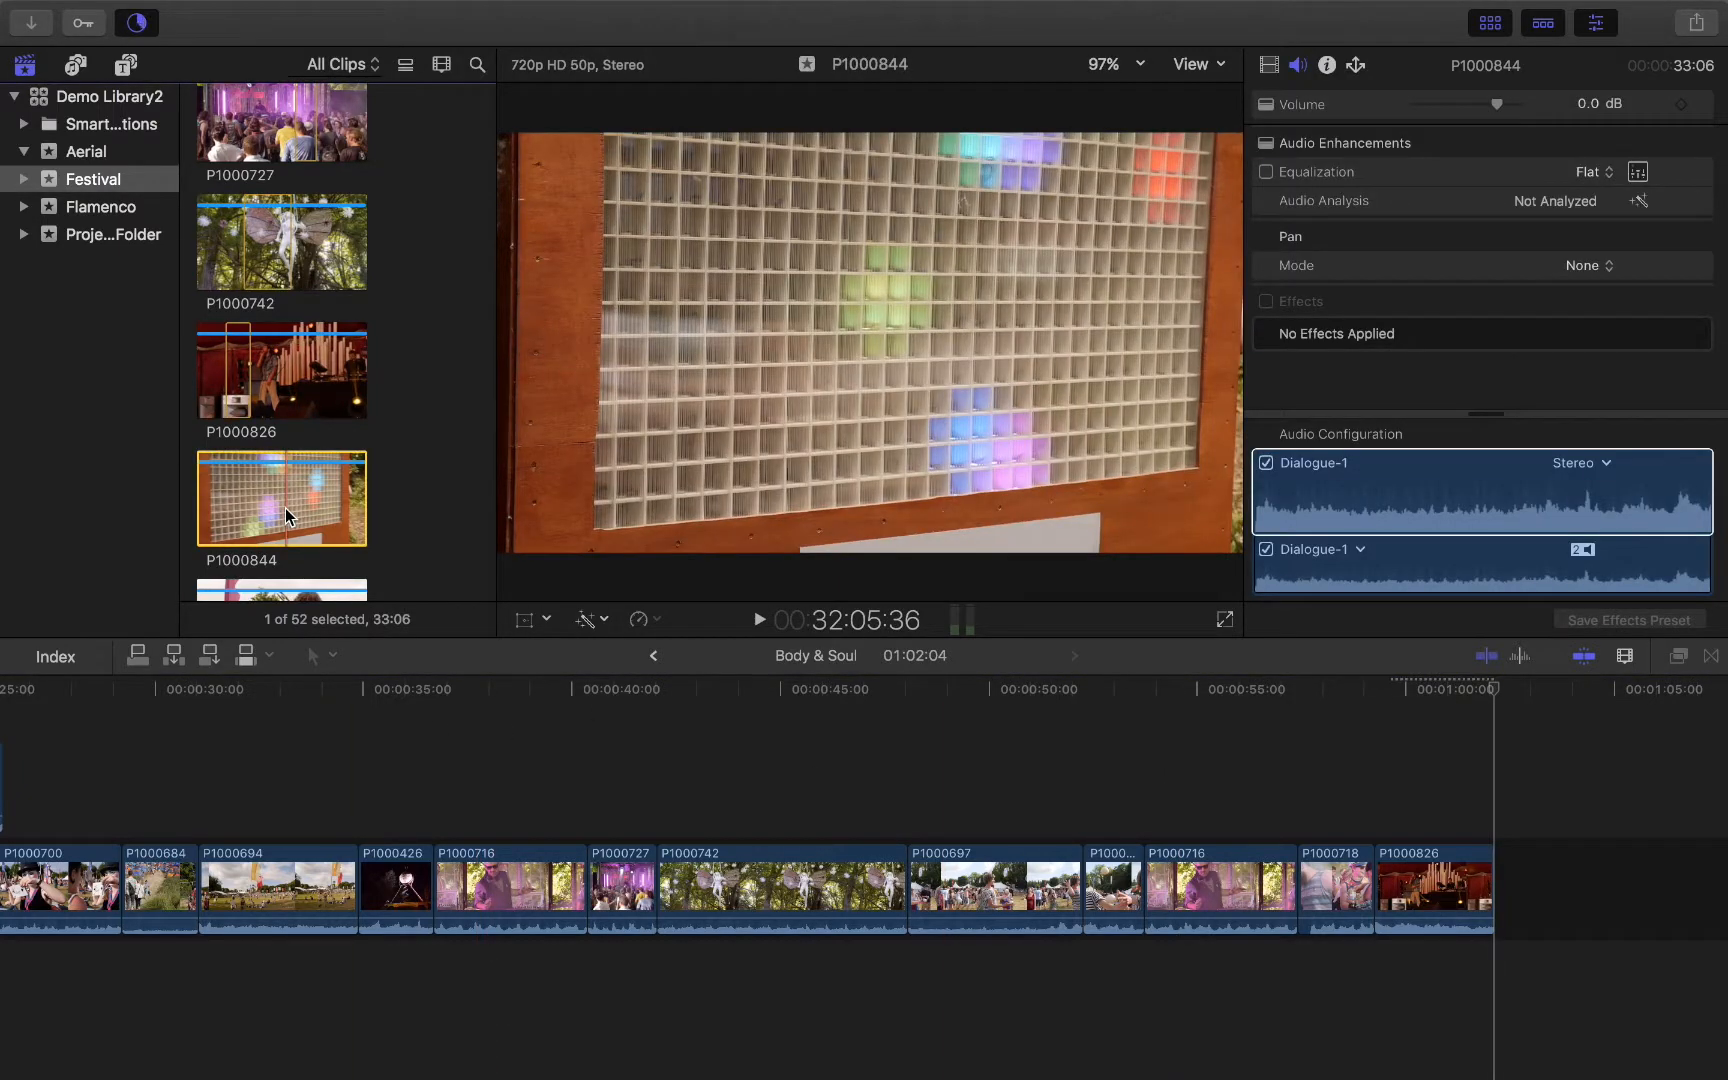
key("i")
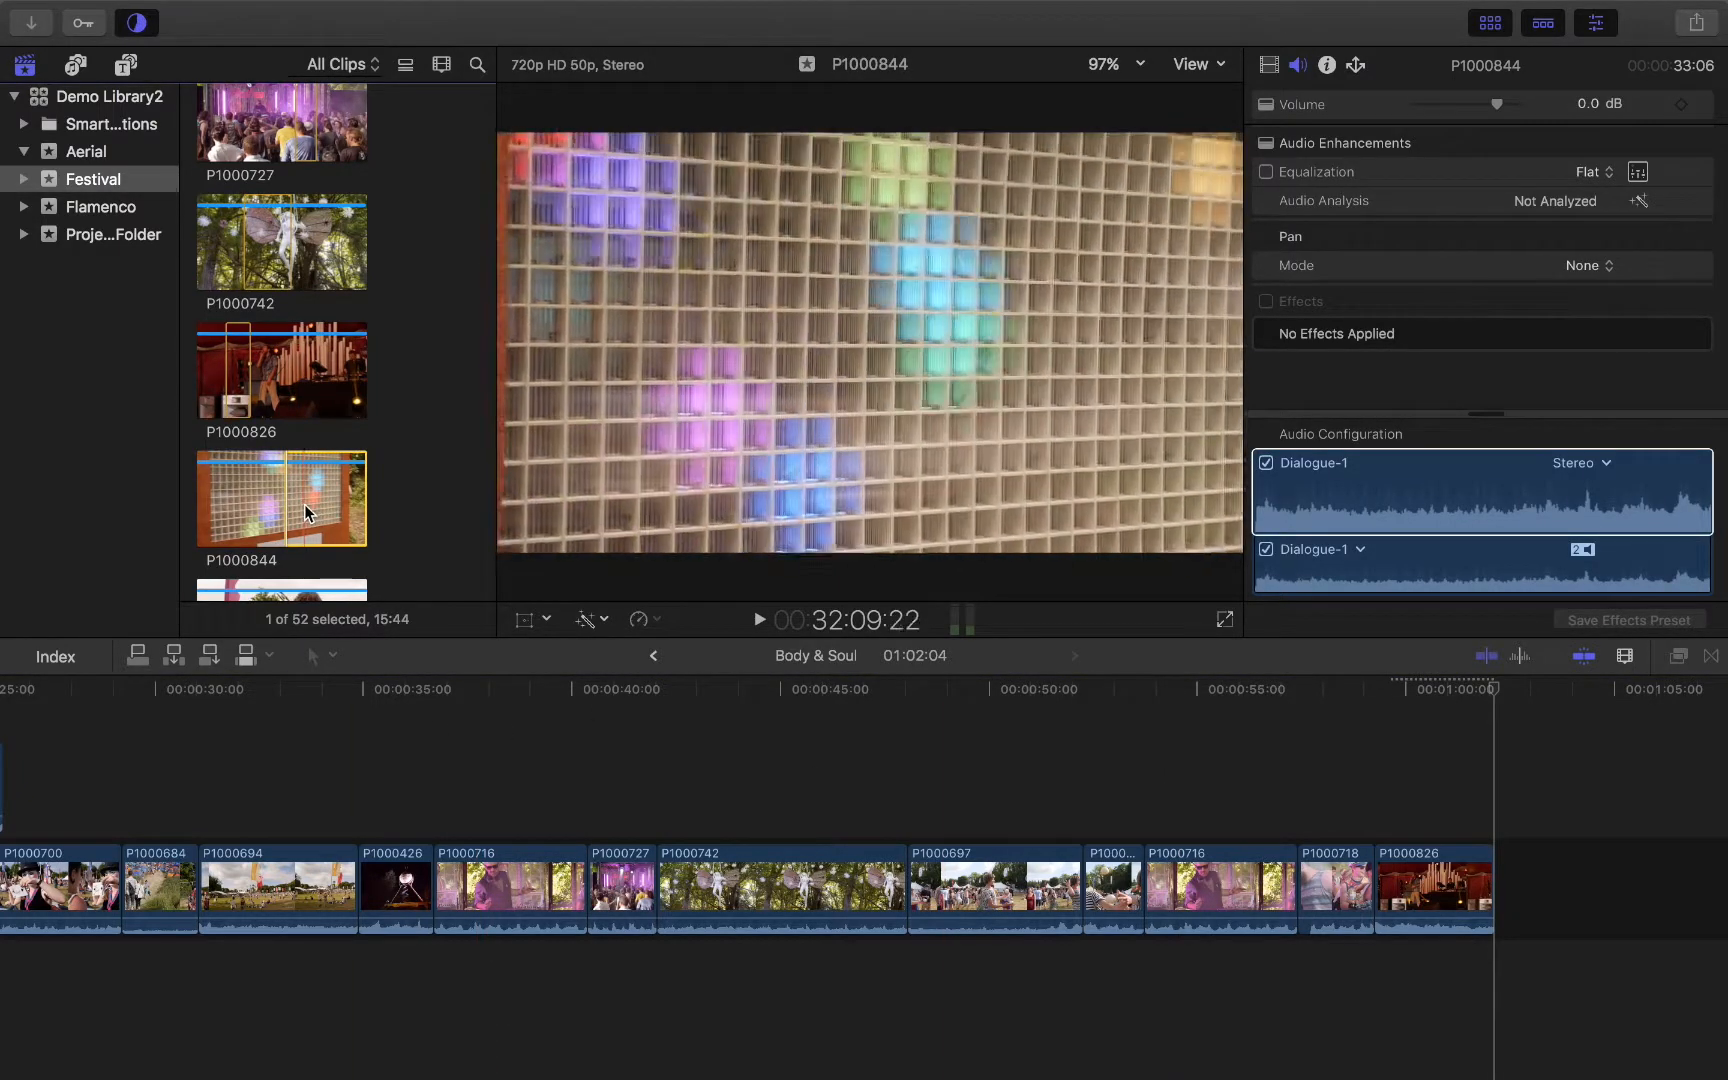
key("i")
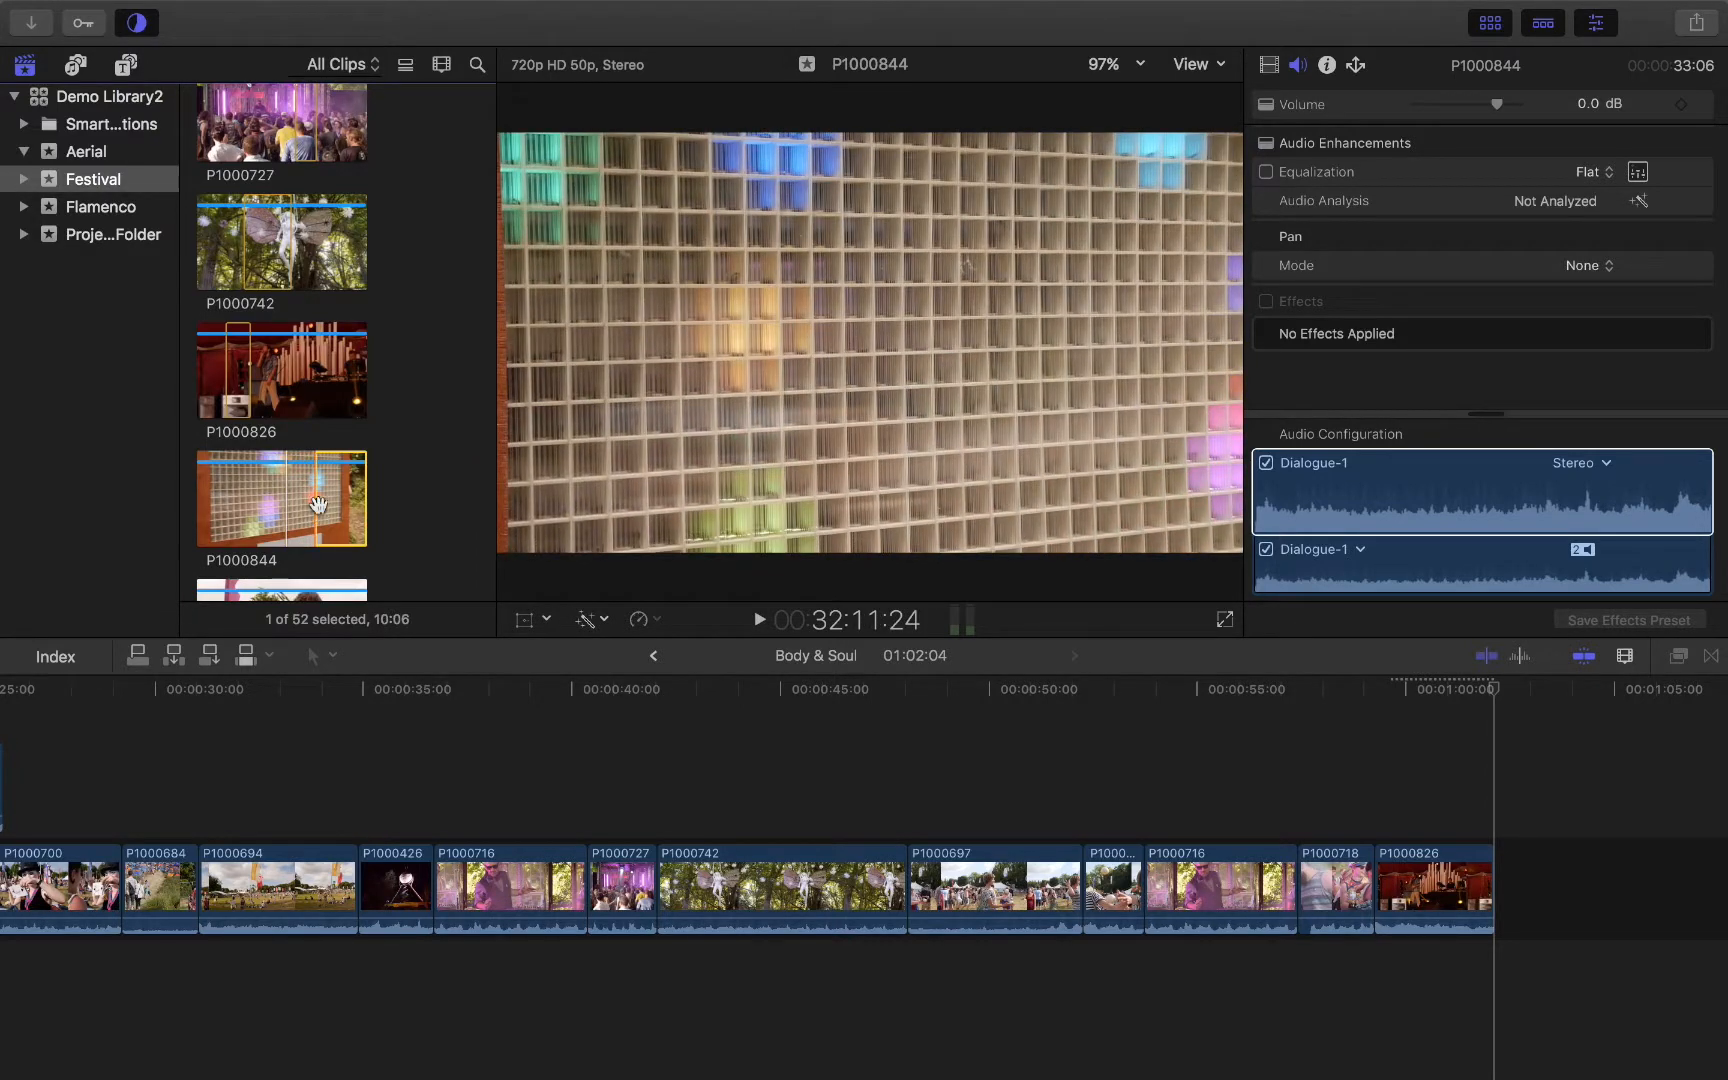
left_click_drag(323, 503, 341, 505)
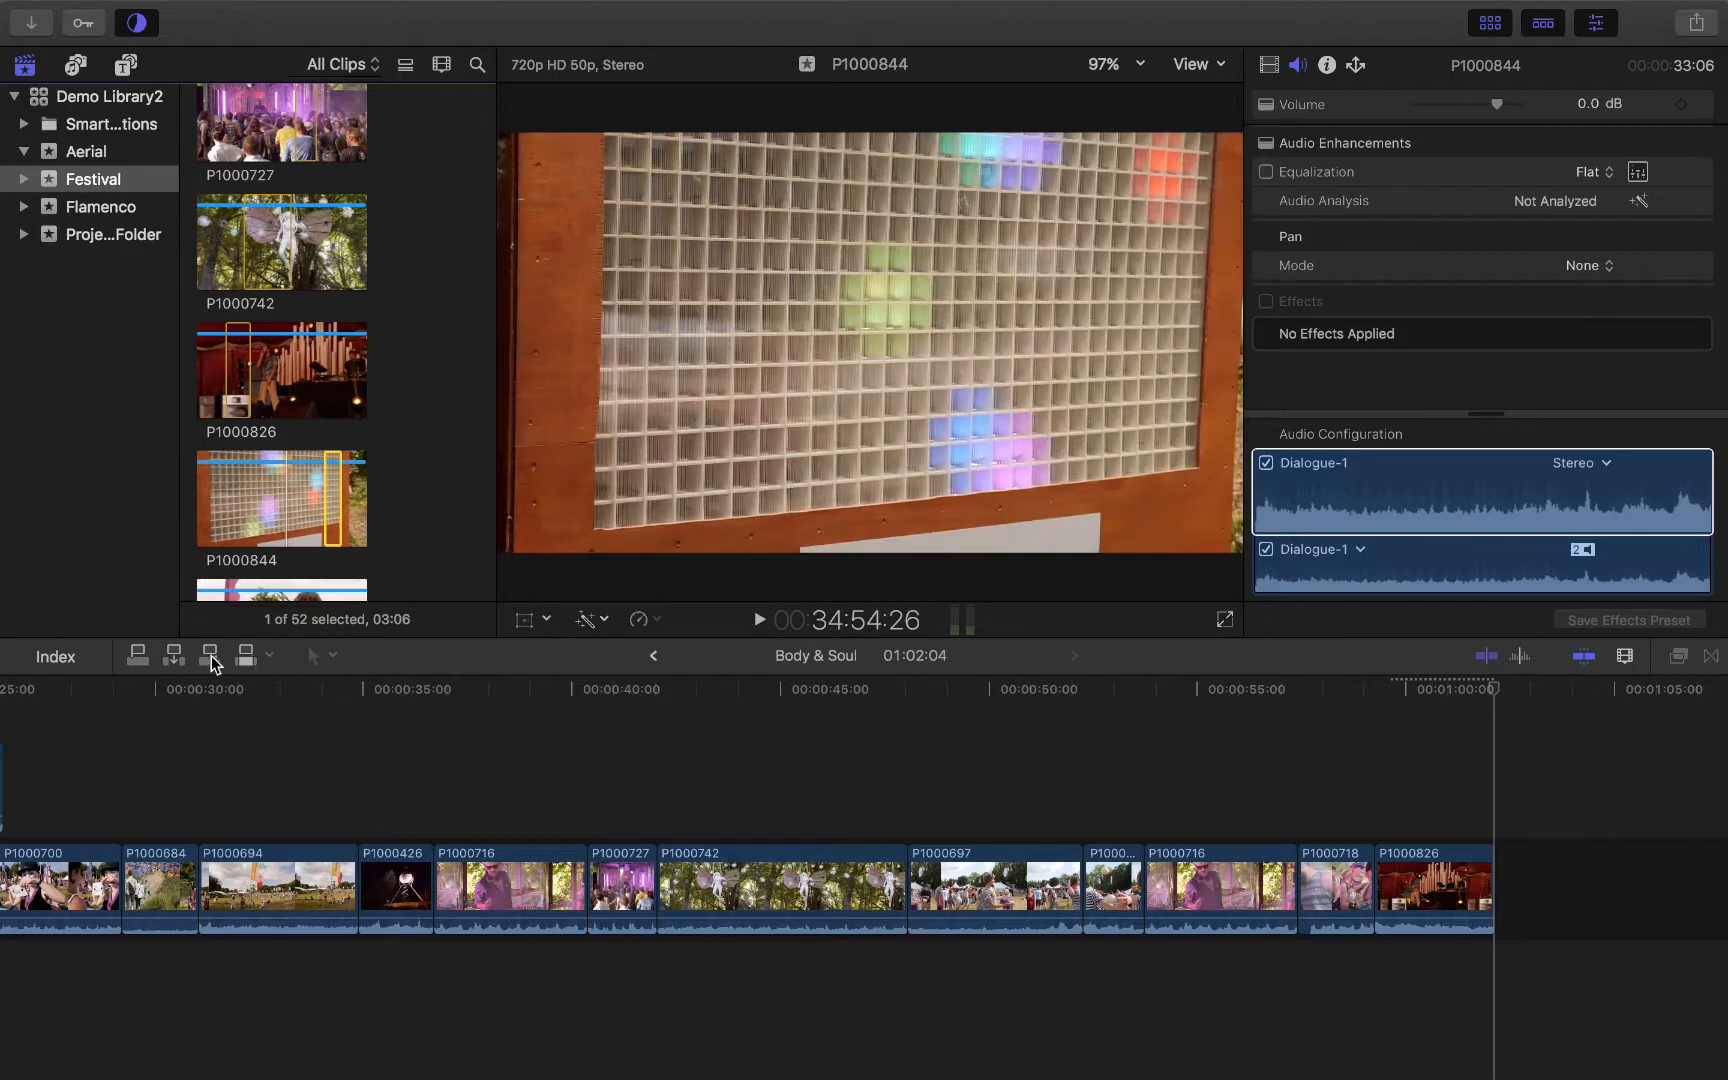
left_click(211, 657)
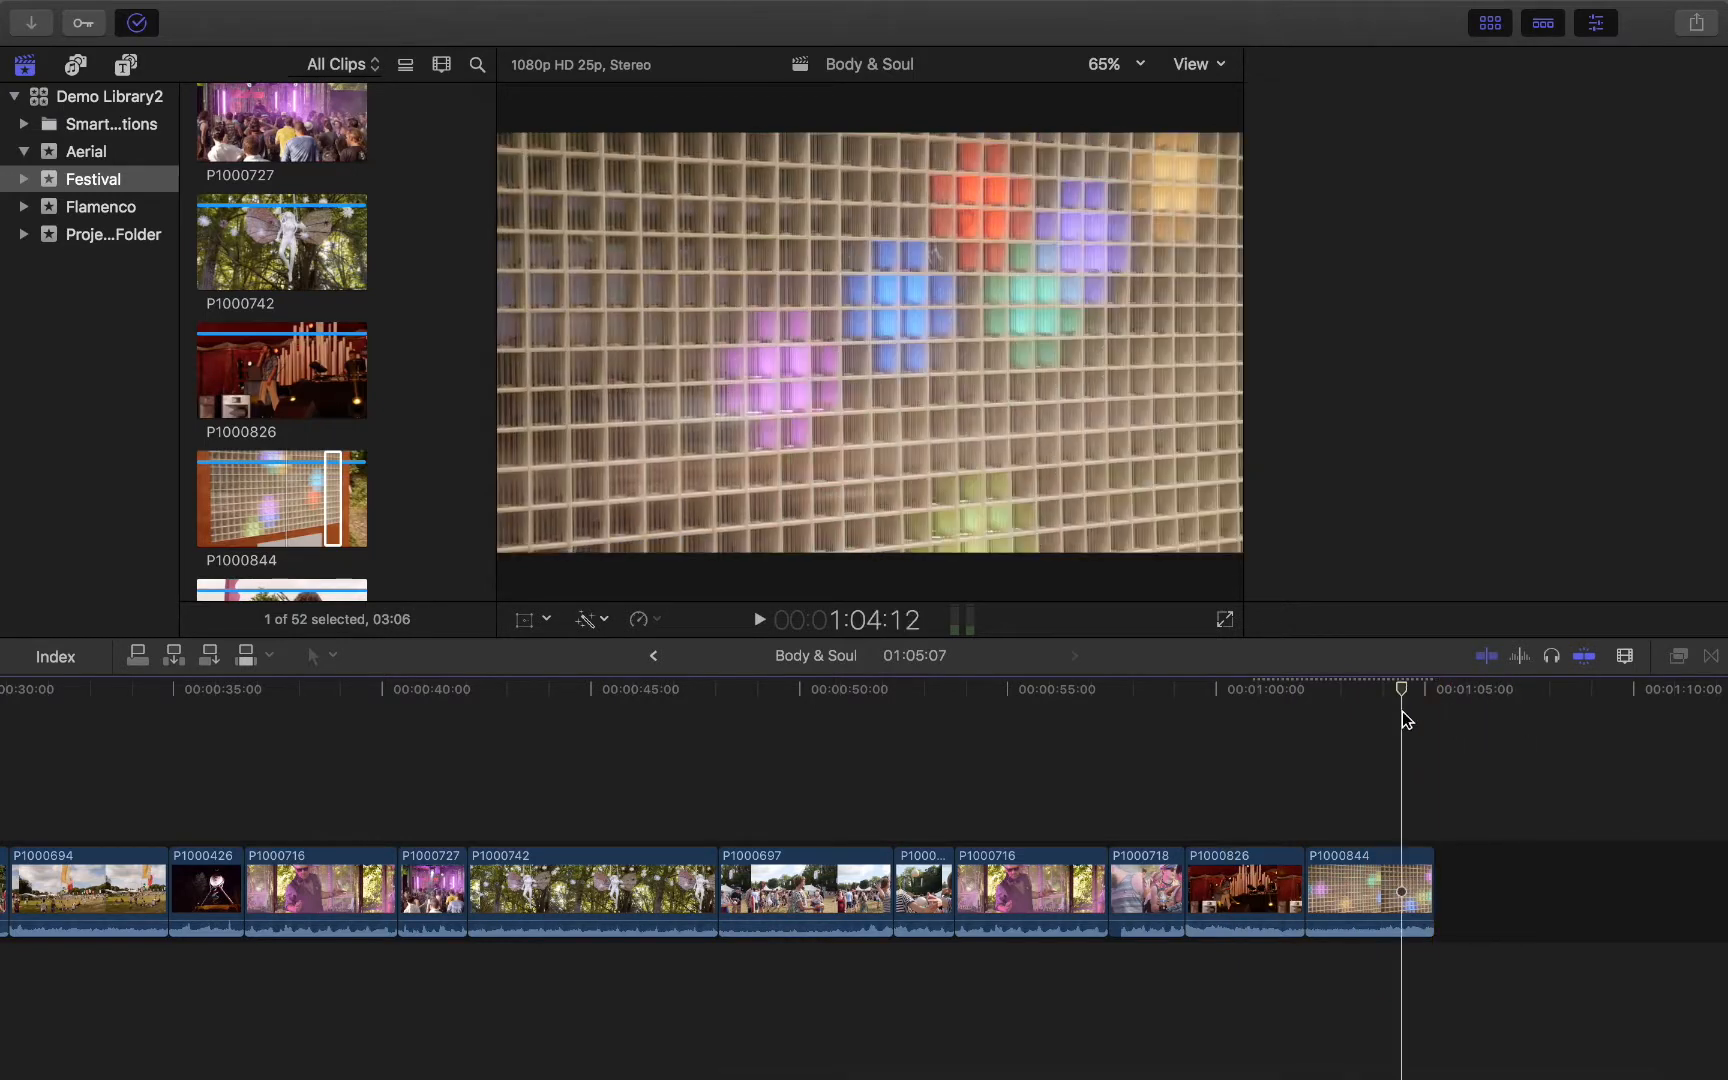
Step: Select P1000850 in the browser and place the timeline playhead at about 45:00 within P1000742
key("super+4")
scroll(304, 512, "down", 3)
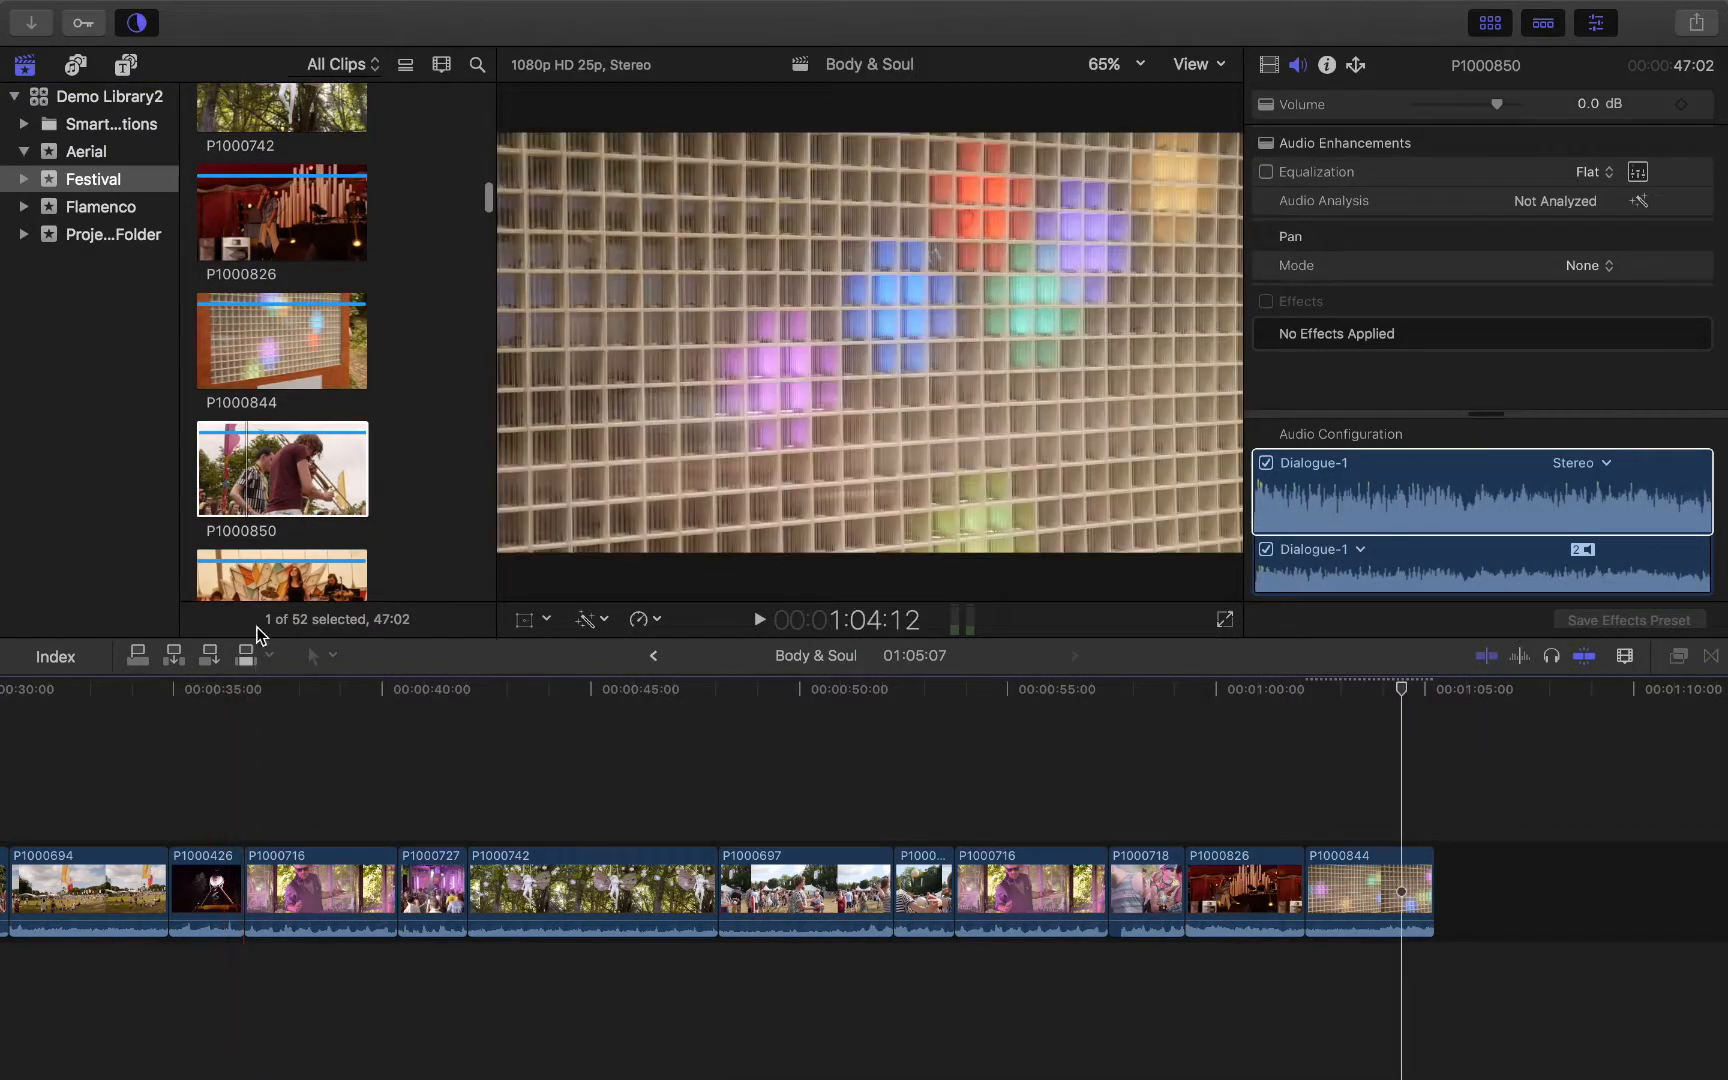
left_click(259, 475)
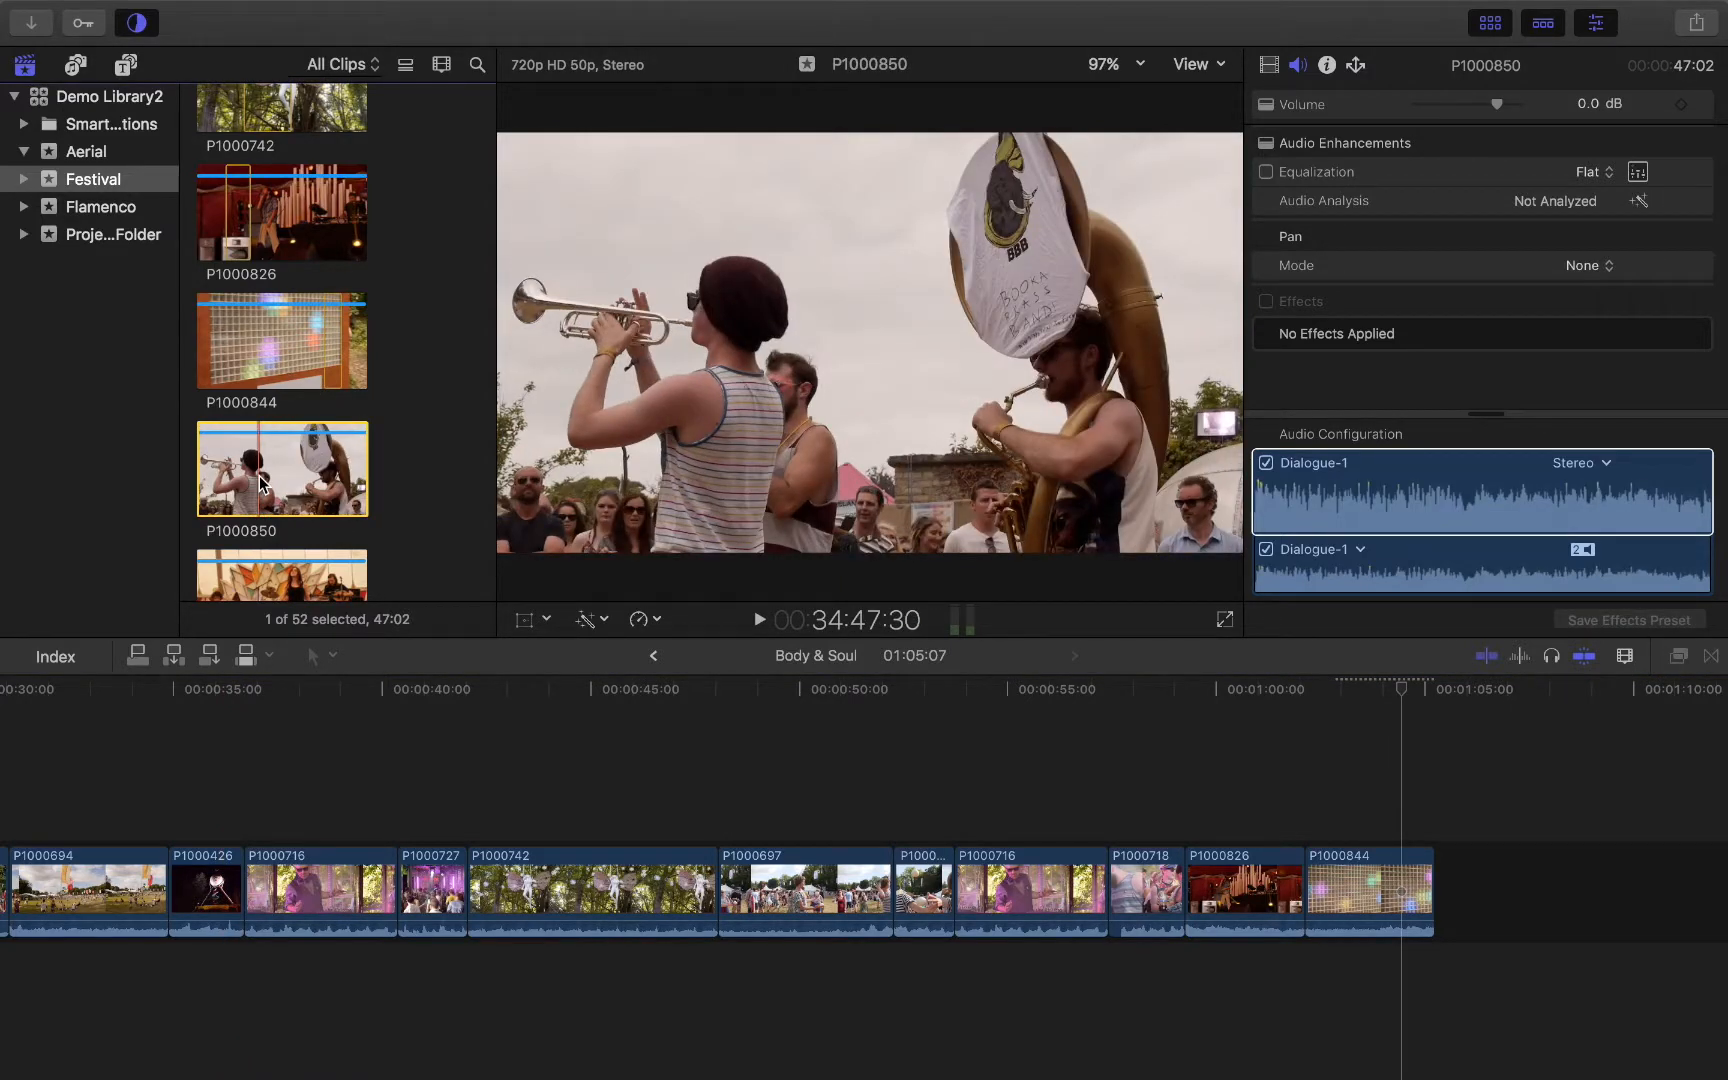
key("super+2")
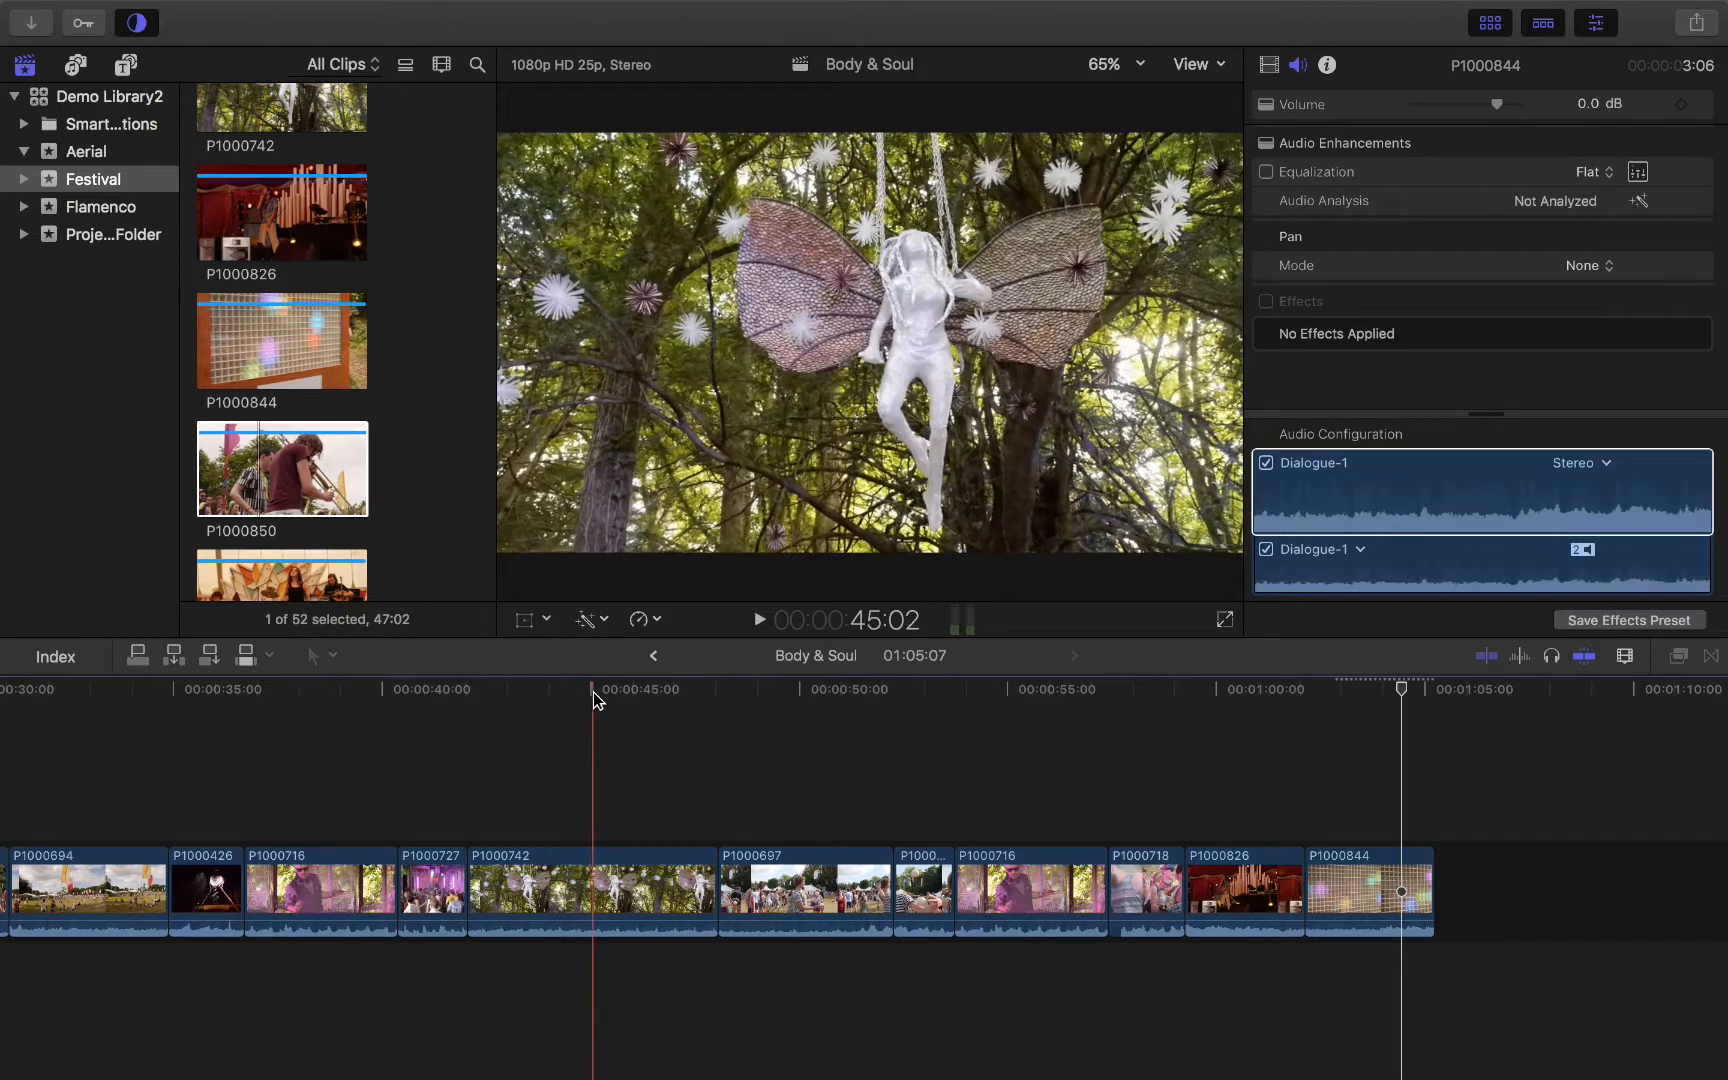
mouse_move(593, 693)
left_mouse_down()
mouse_move(620, 697)
mouse_move(573, 694)
mouse_move(593, 693)
left_mouse_up()
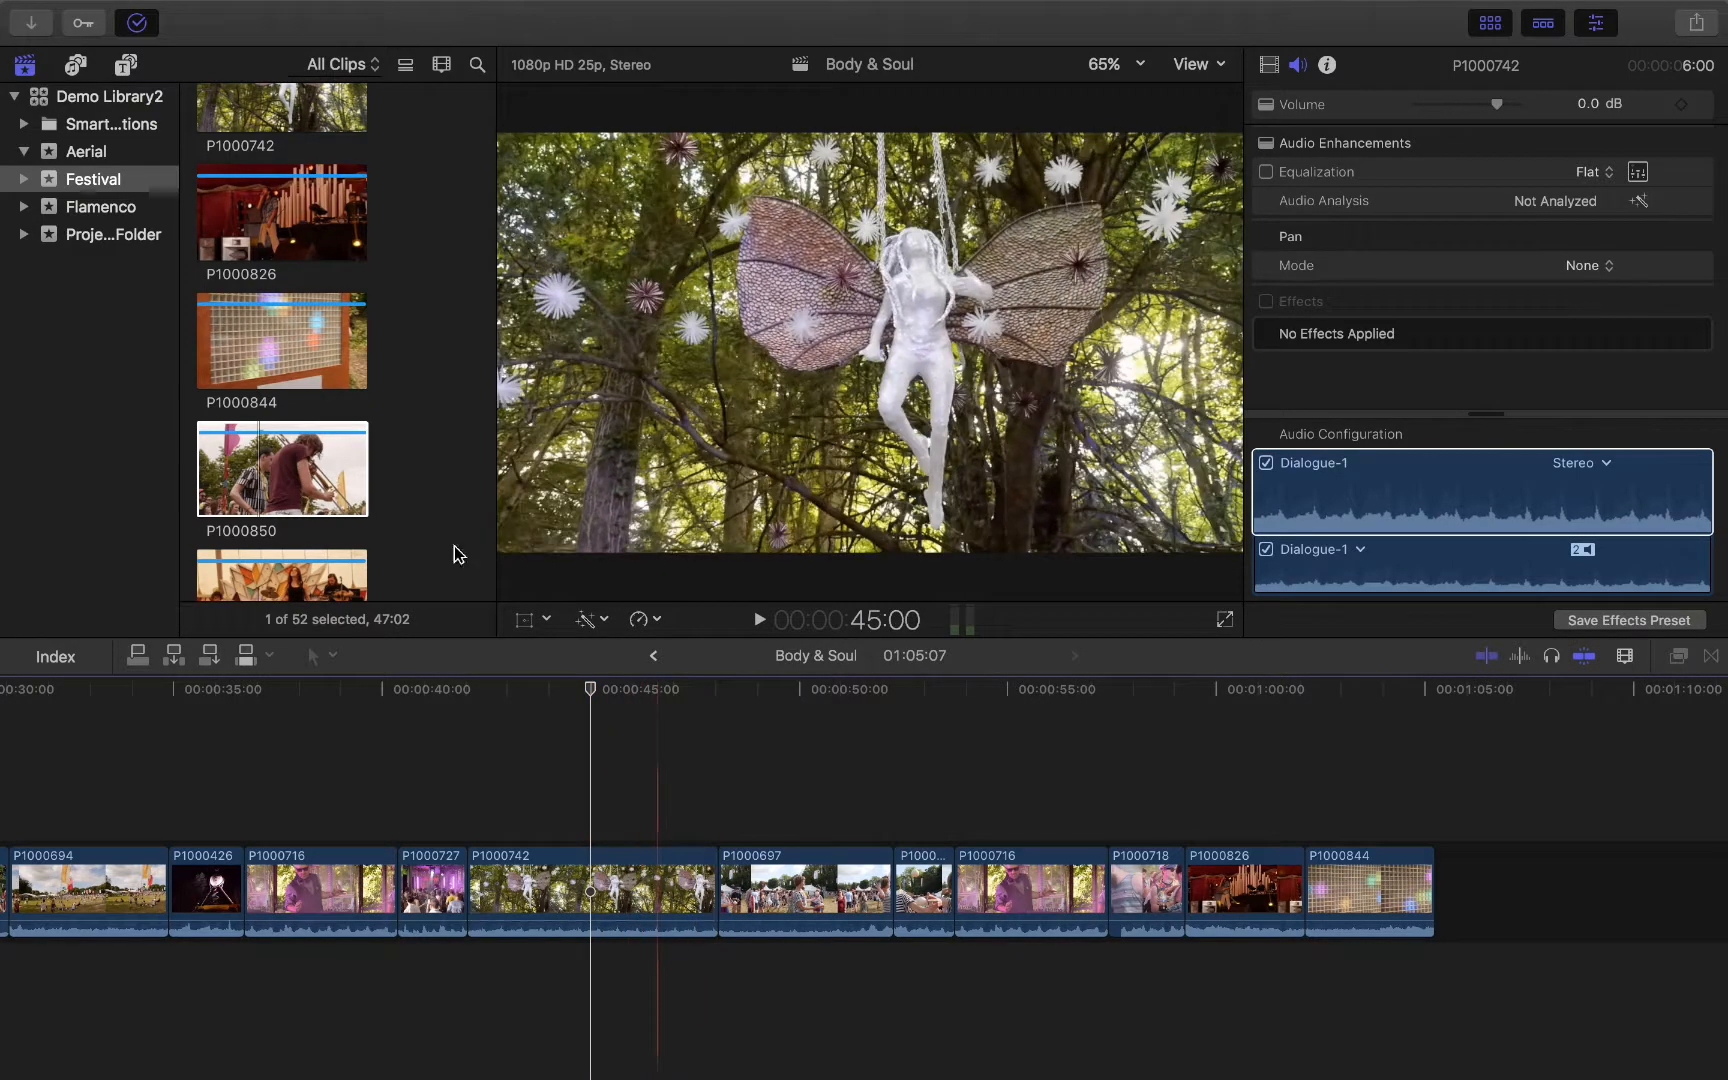
Step: Mark a range of about 07:40 in the early part of P1000850 with new start and end points
left_click(283, 483)
key("i")
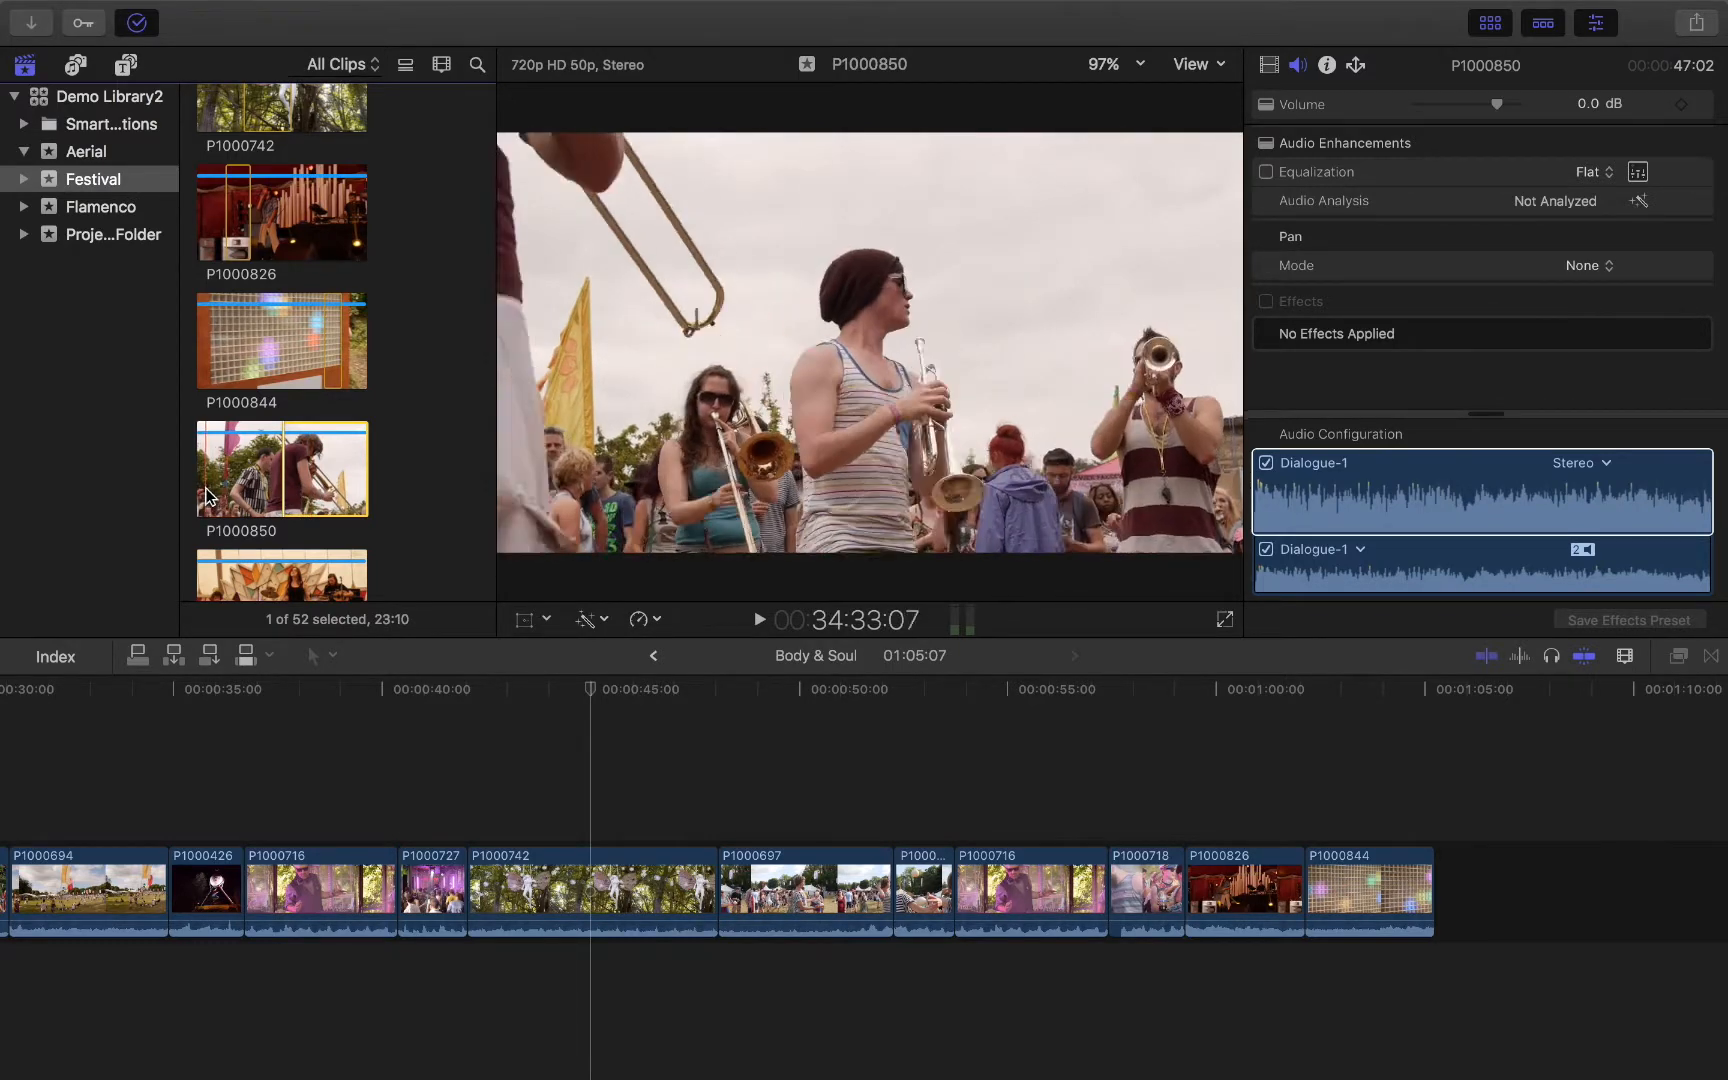
key("i")
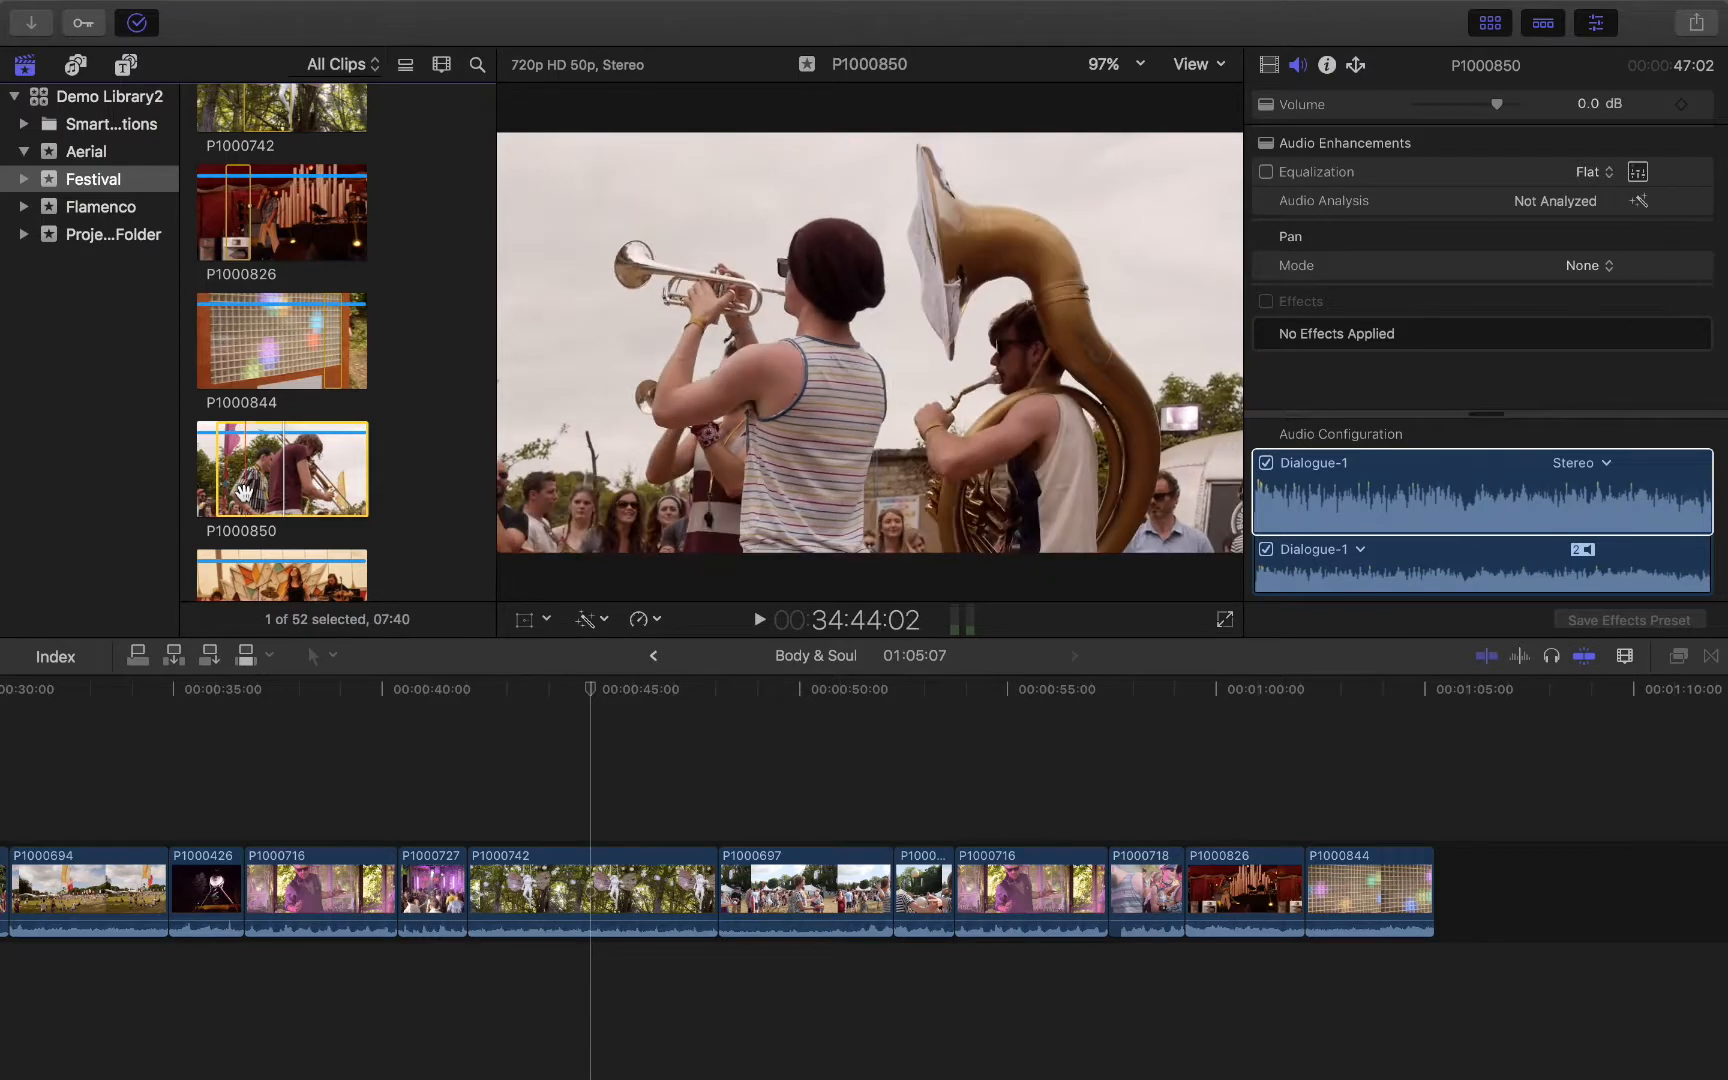
key("o")
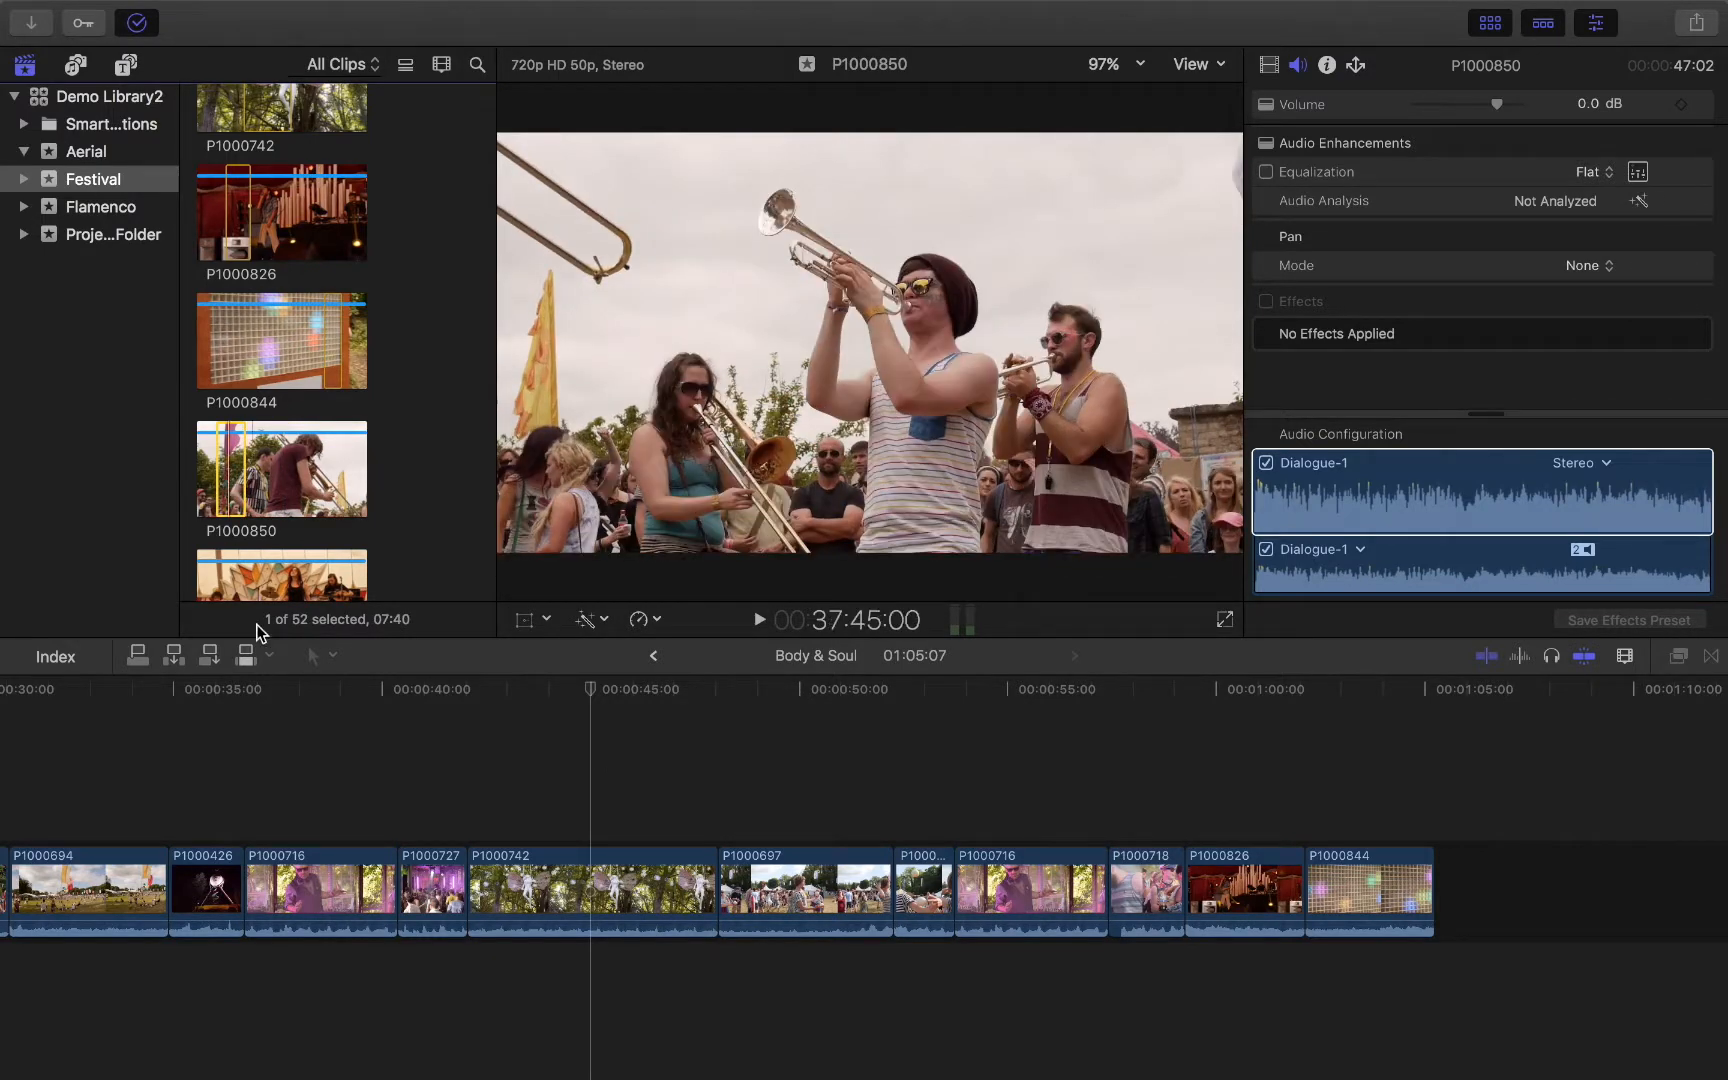
Step: Try overwriting the timeline from 45:00 with the marked P1000850 range, and undo the overwrite
left_click(589, 691)
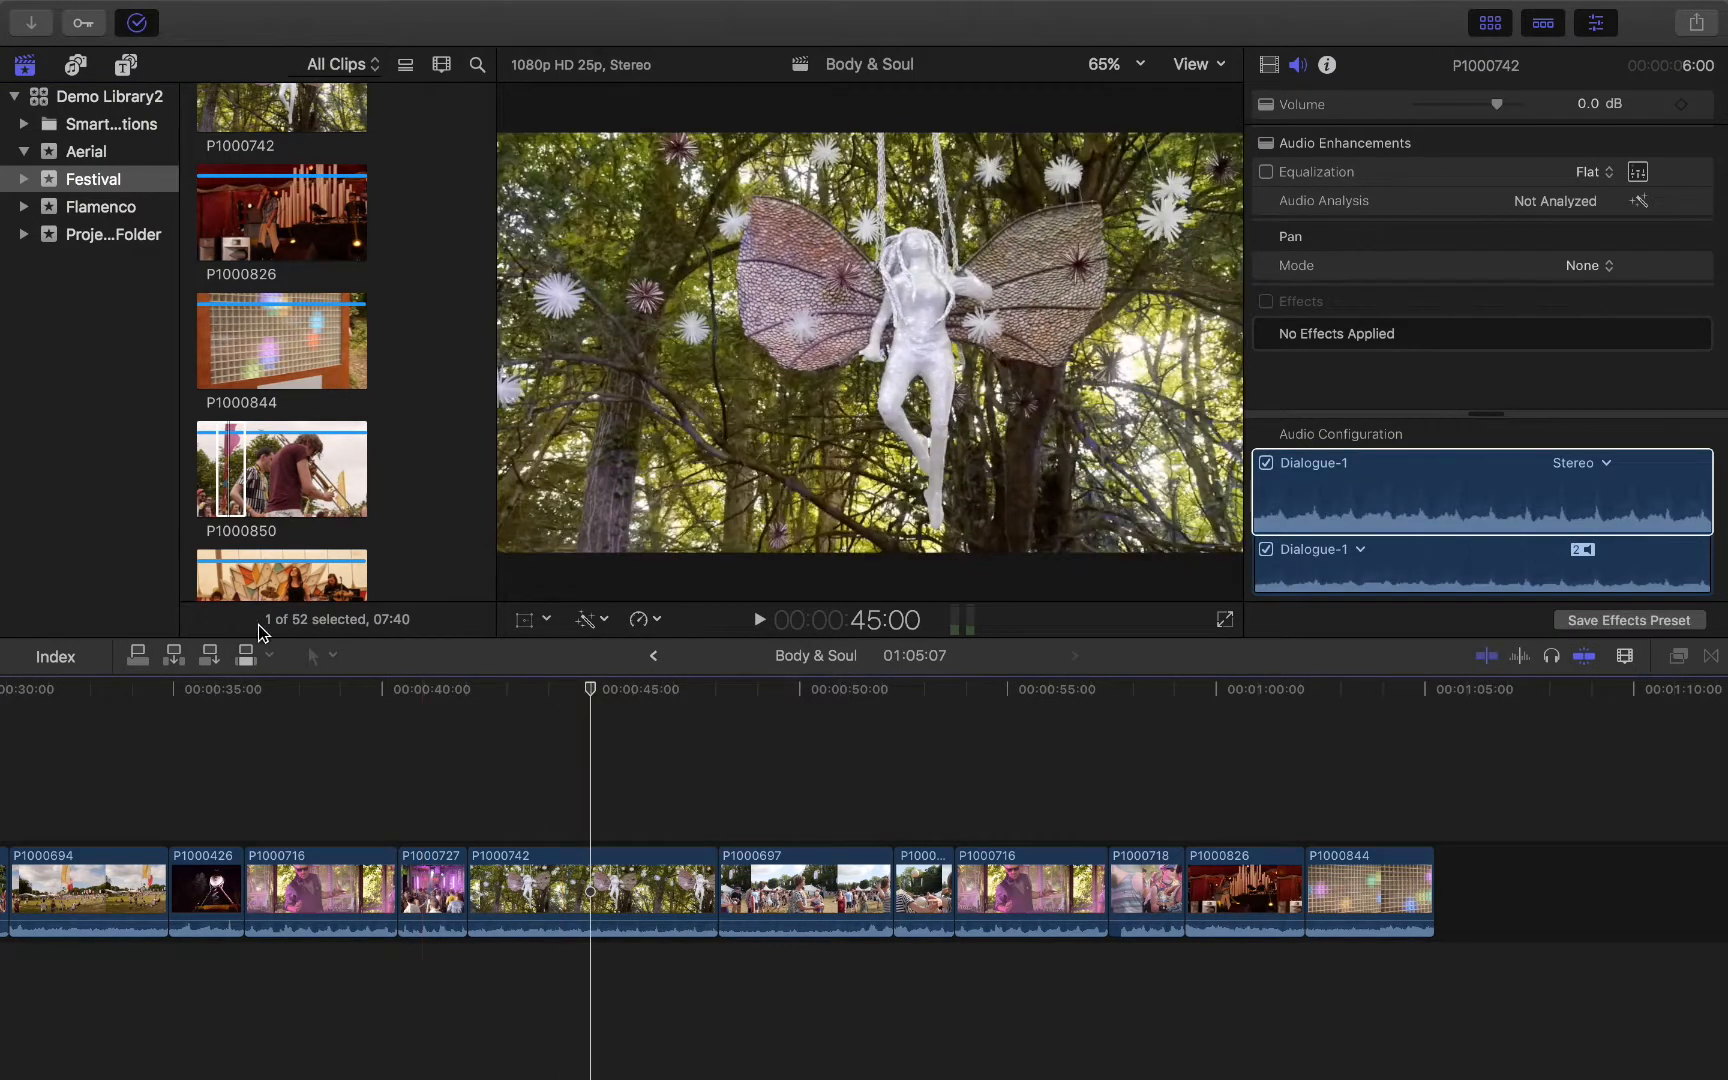
left_click(244, 659)
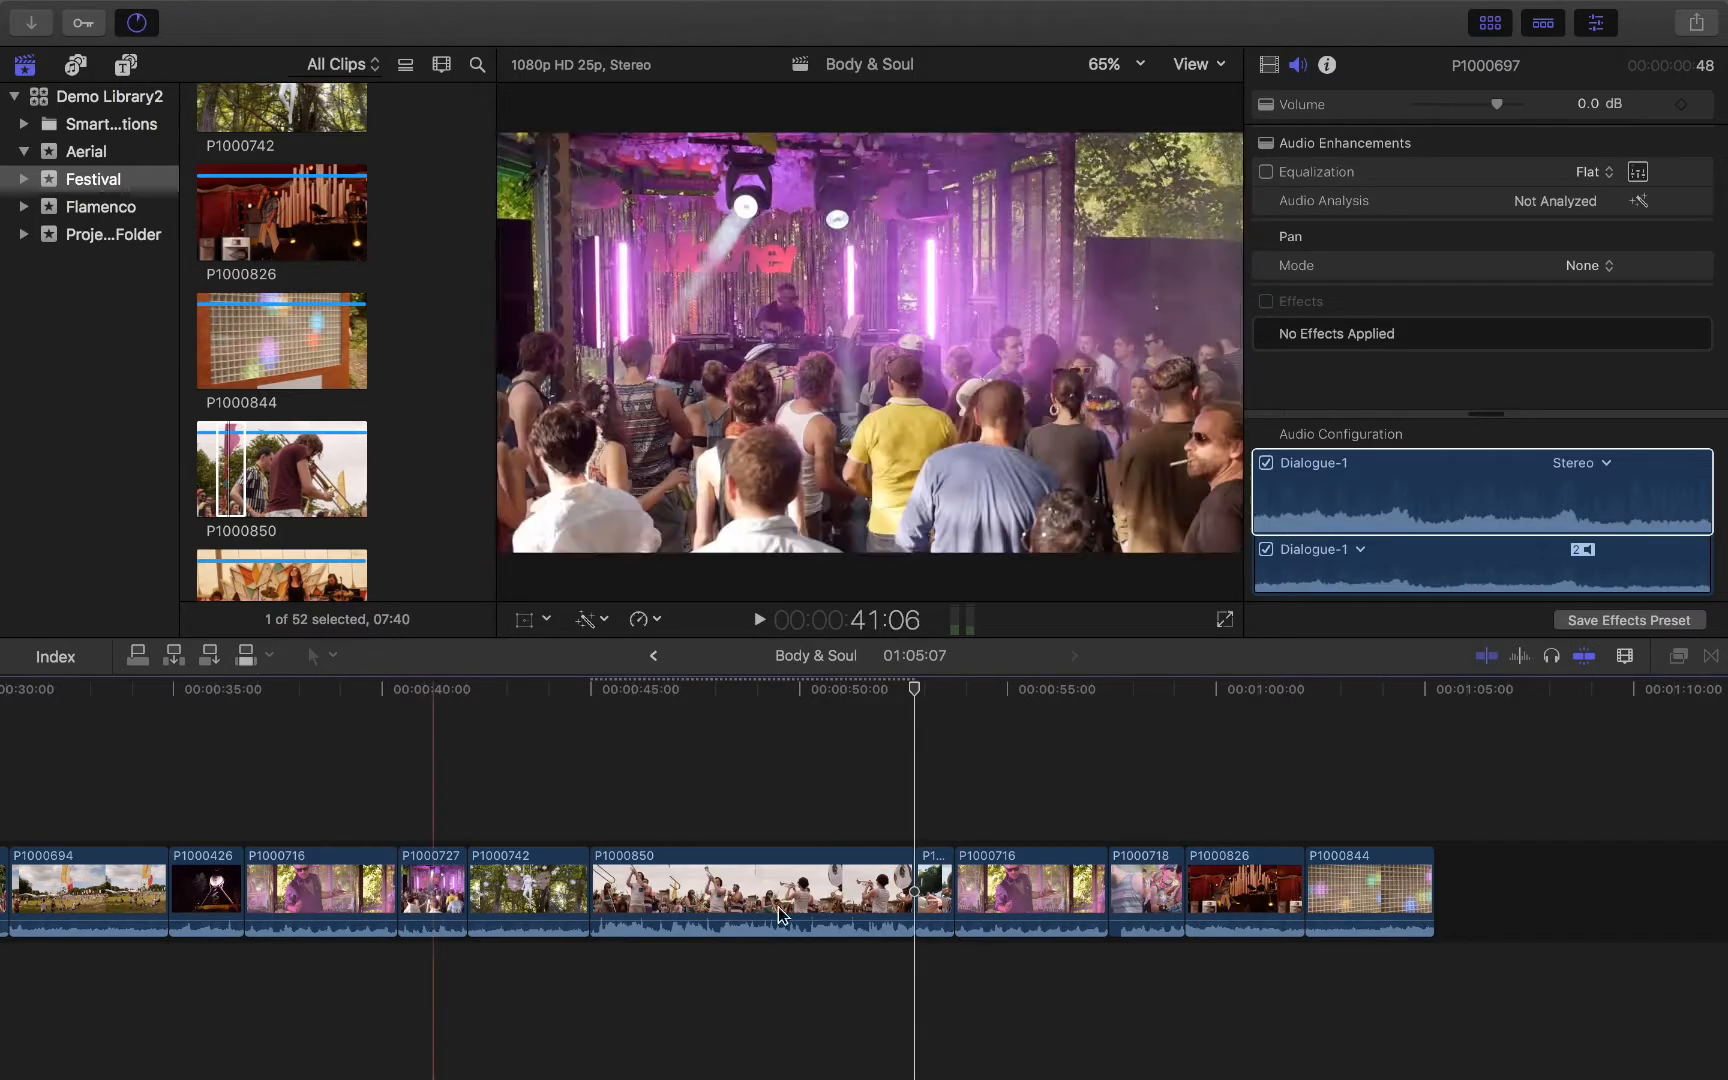
left_click(232, 480)
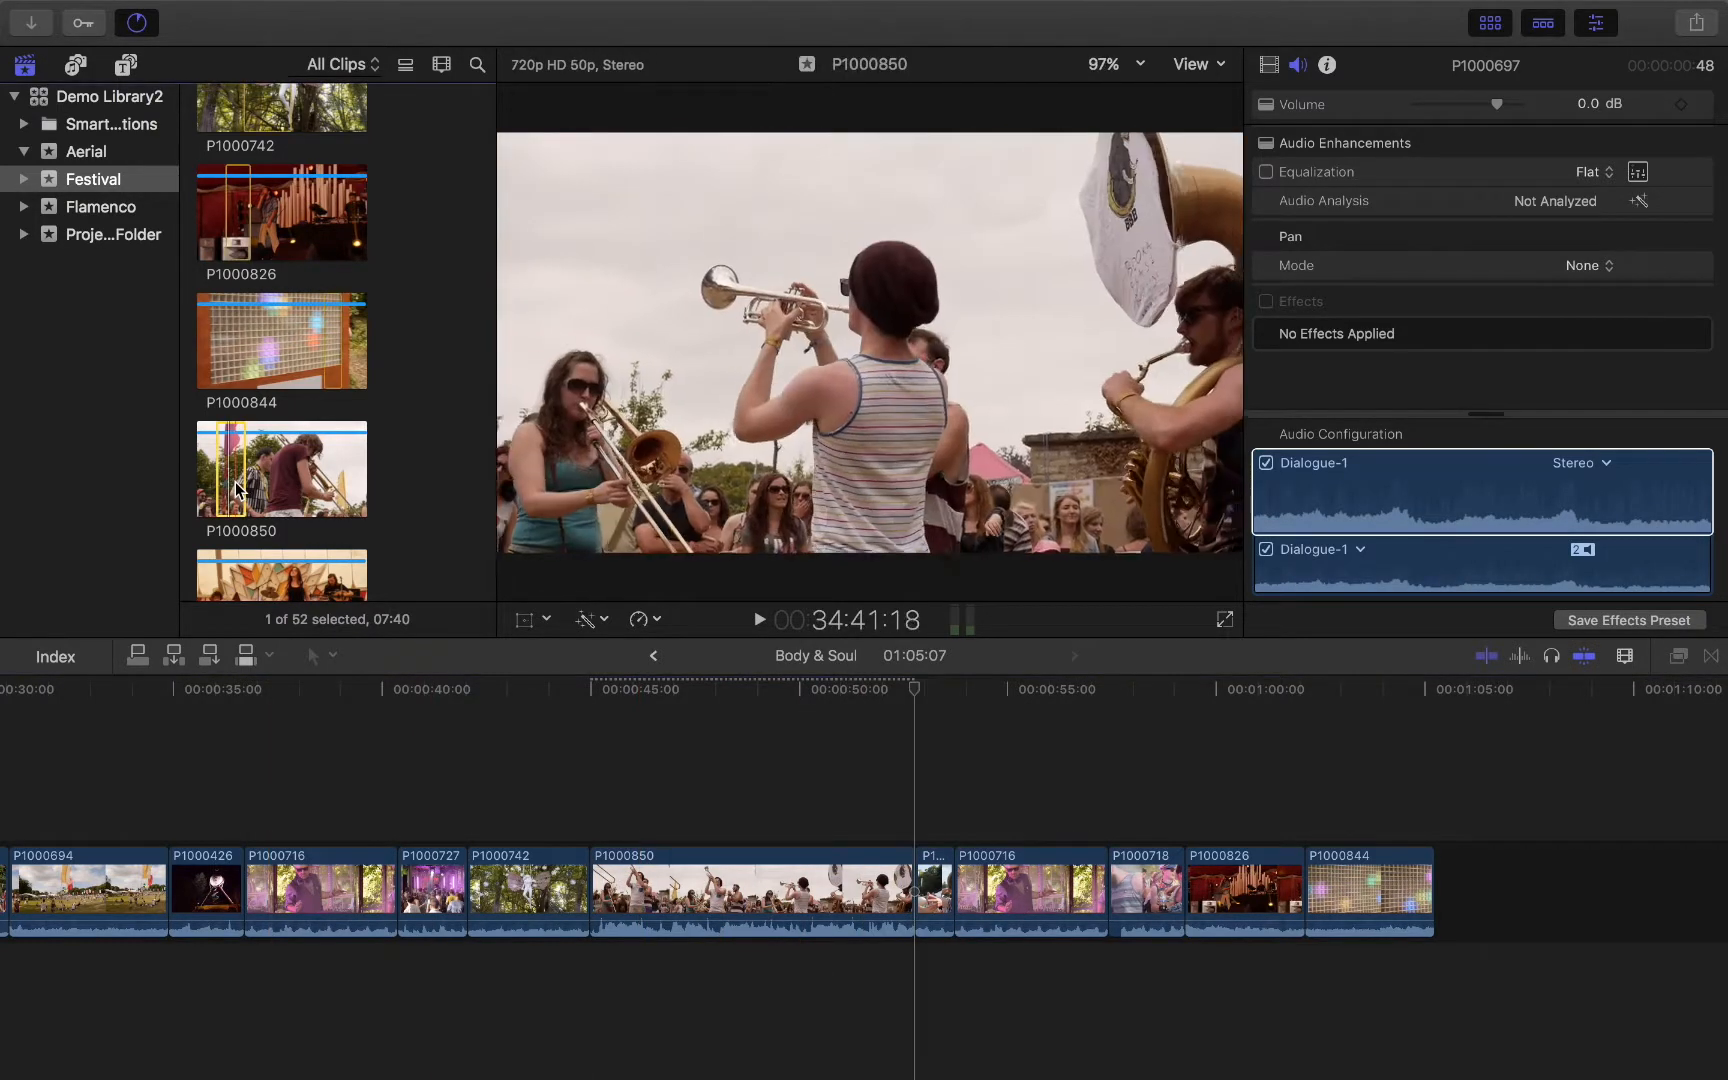
key("super+z")
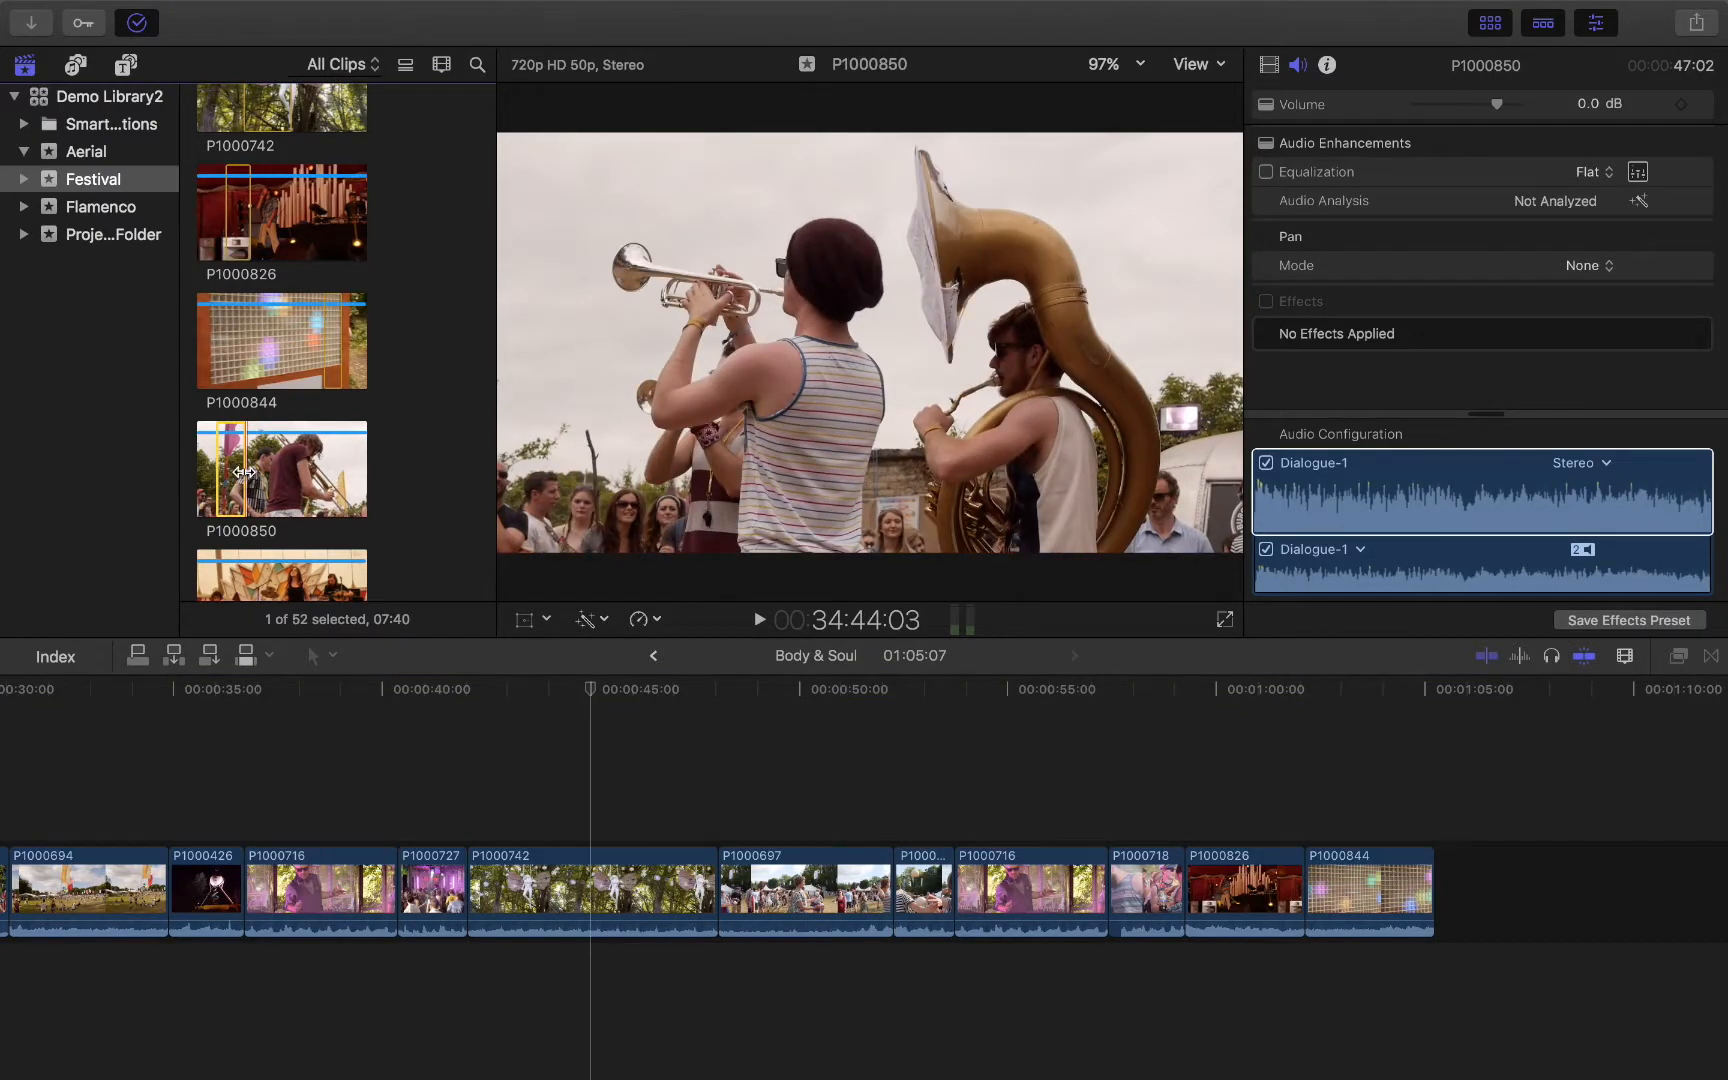
Step: Shorten the P1000850 range to about 03:29, overwrite the timeline with it at 45:00, and return the playhead to the new clip's start
left_click_drag(243, 472, 222, 470)
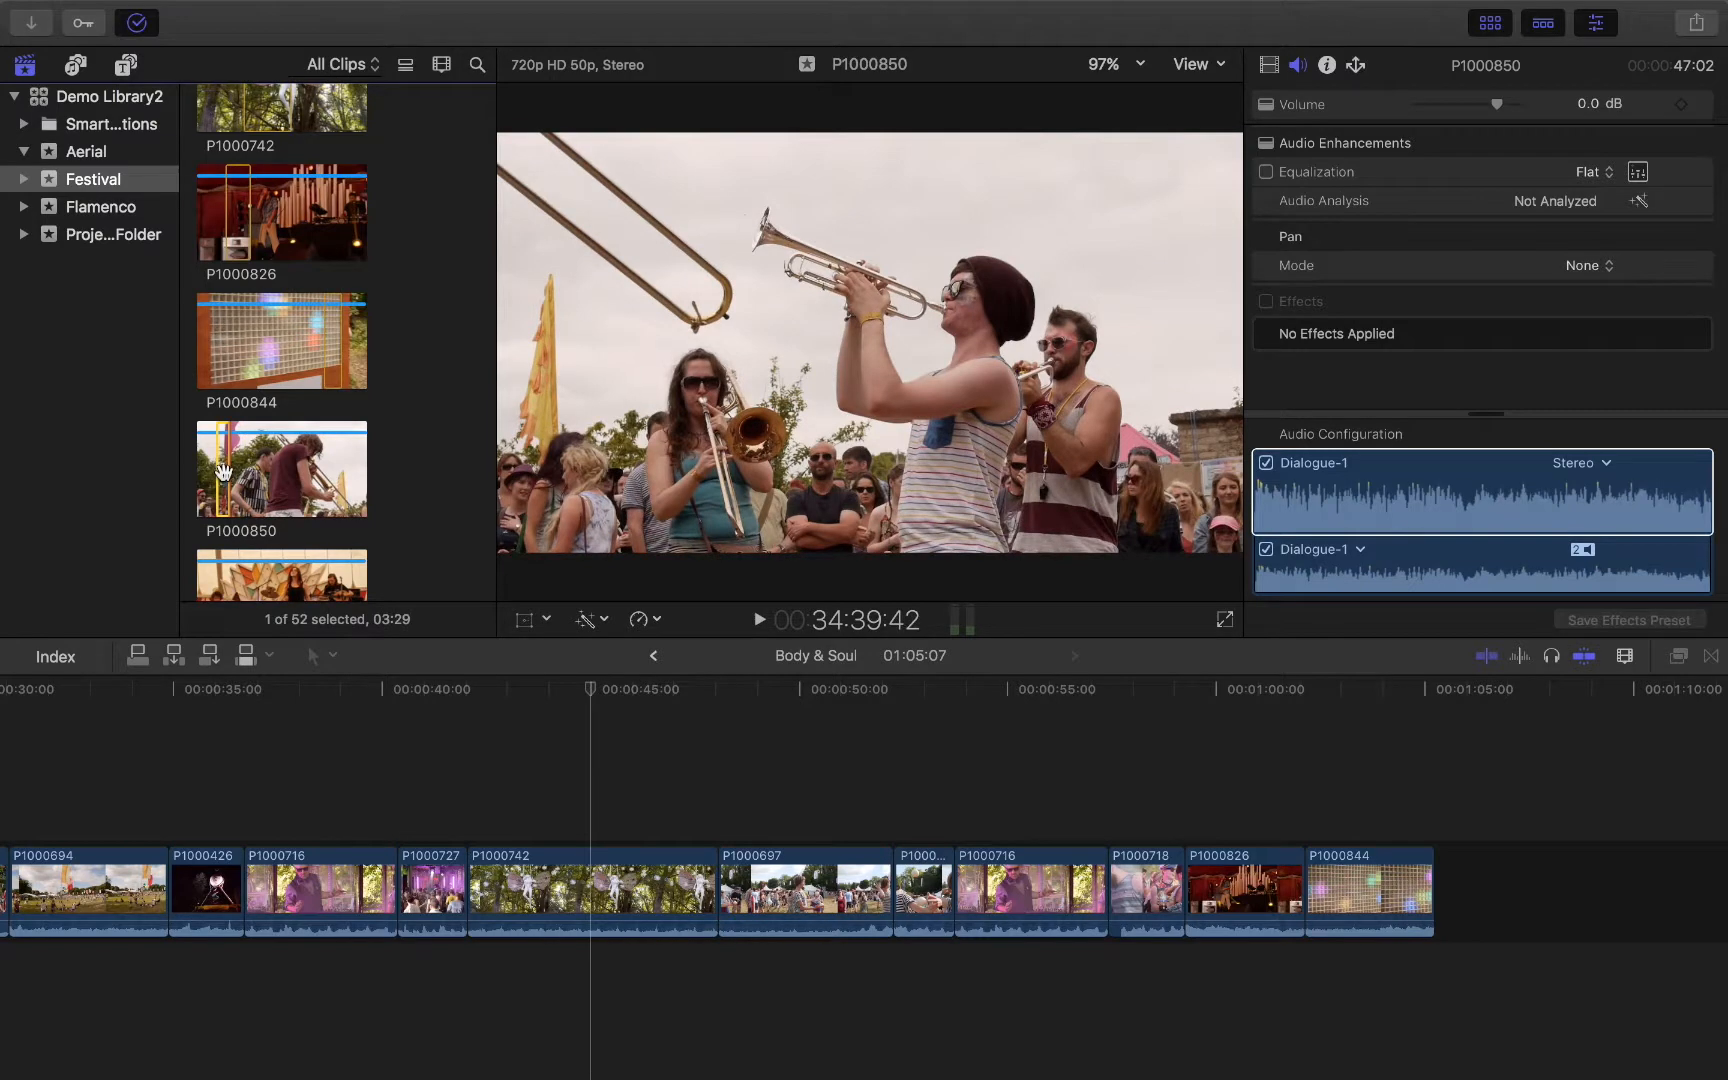
left_click(245, 664)
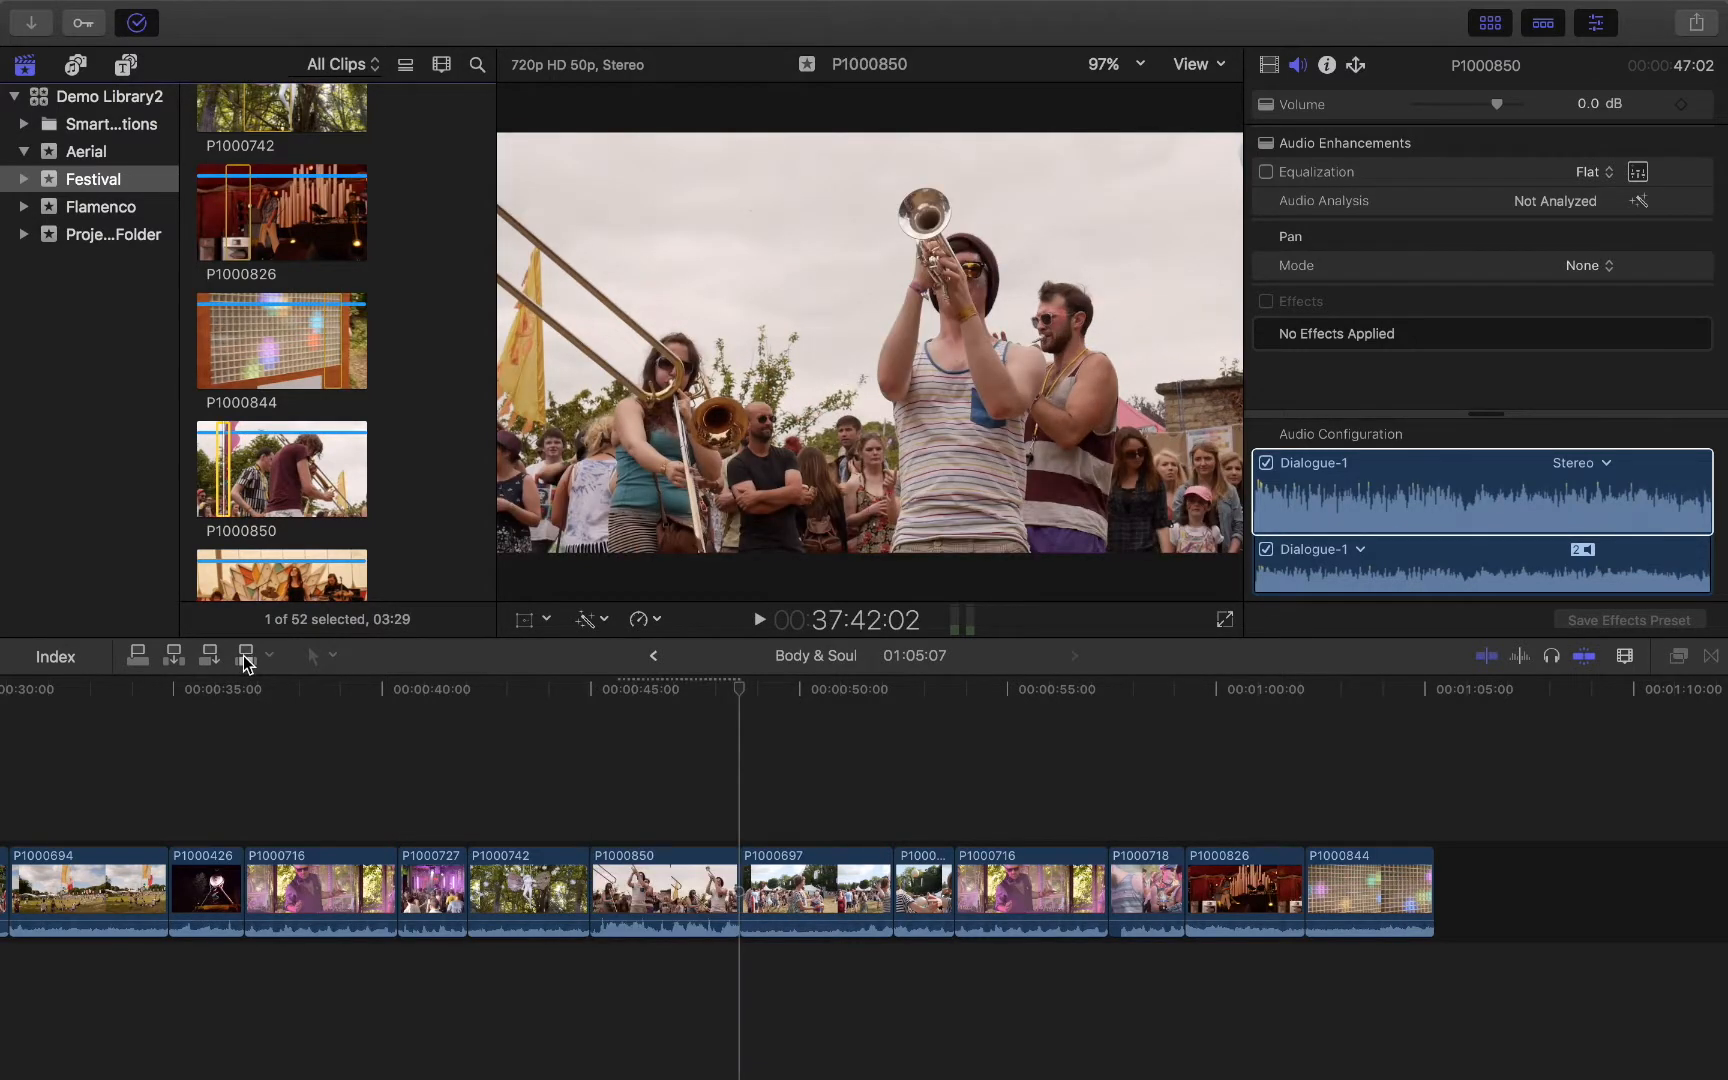
left_click_drag(740, 686, 604, 737)
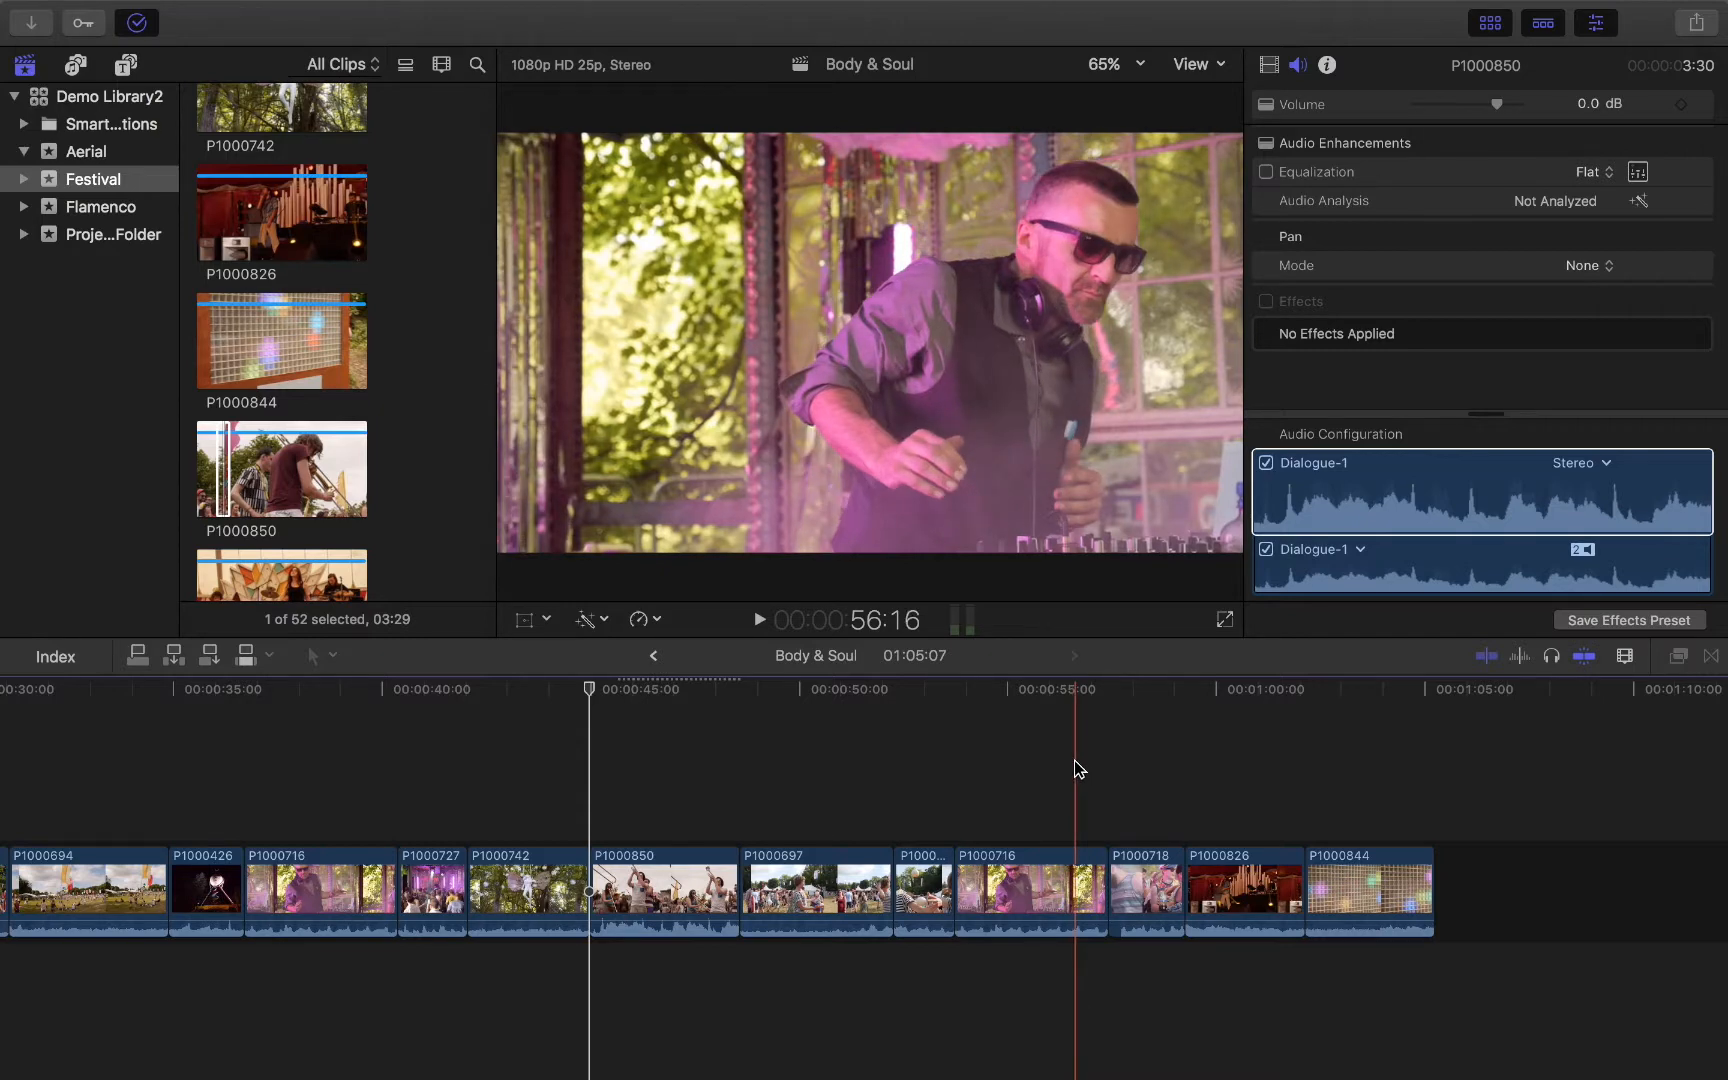
Step: Select P1000869 in the browser and place the timeline playhead at about 46:16 within P1000850
left_click(1076, 800)
left_click(1085, 872)
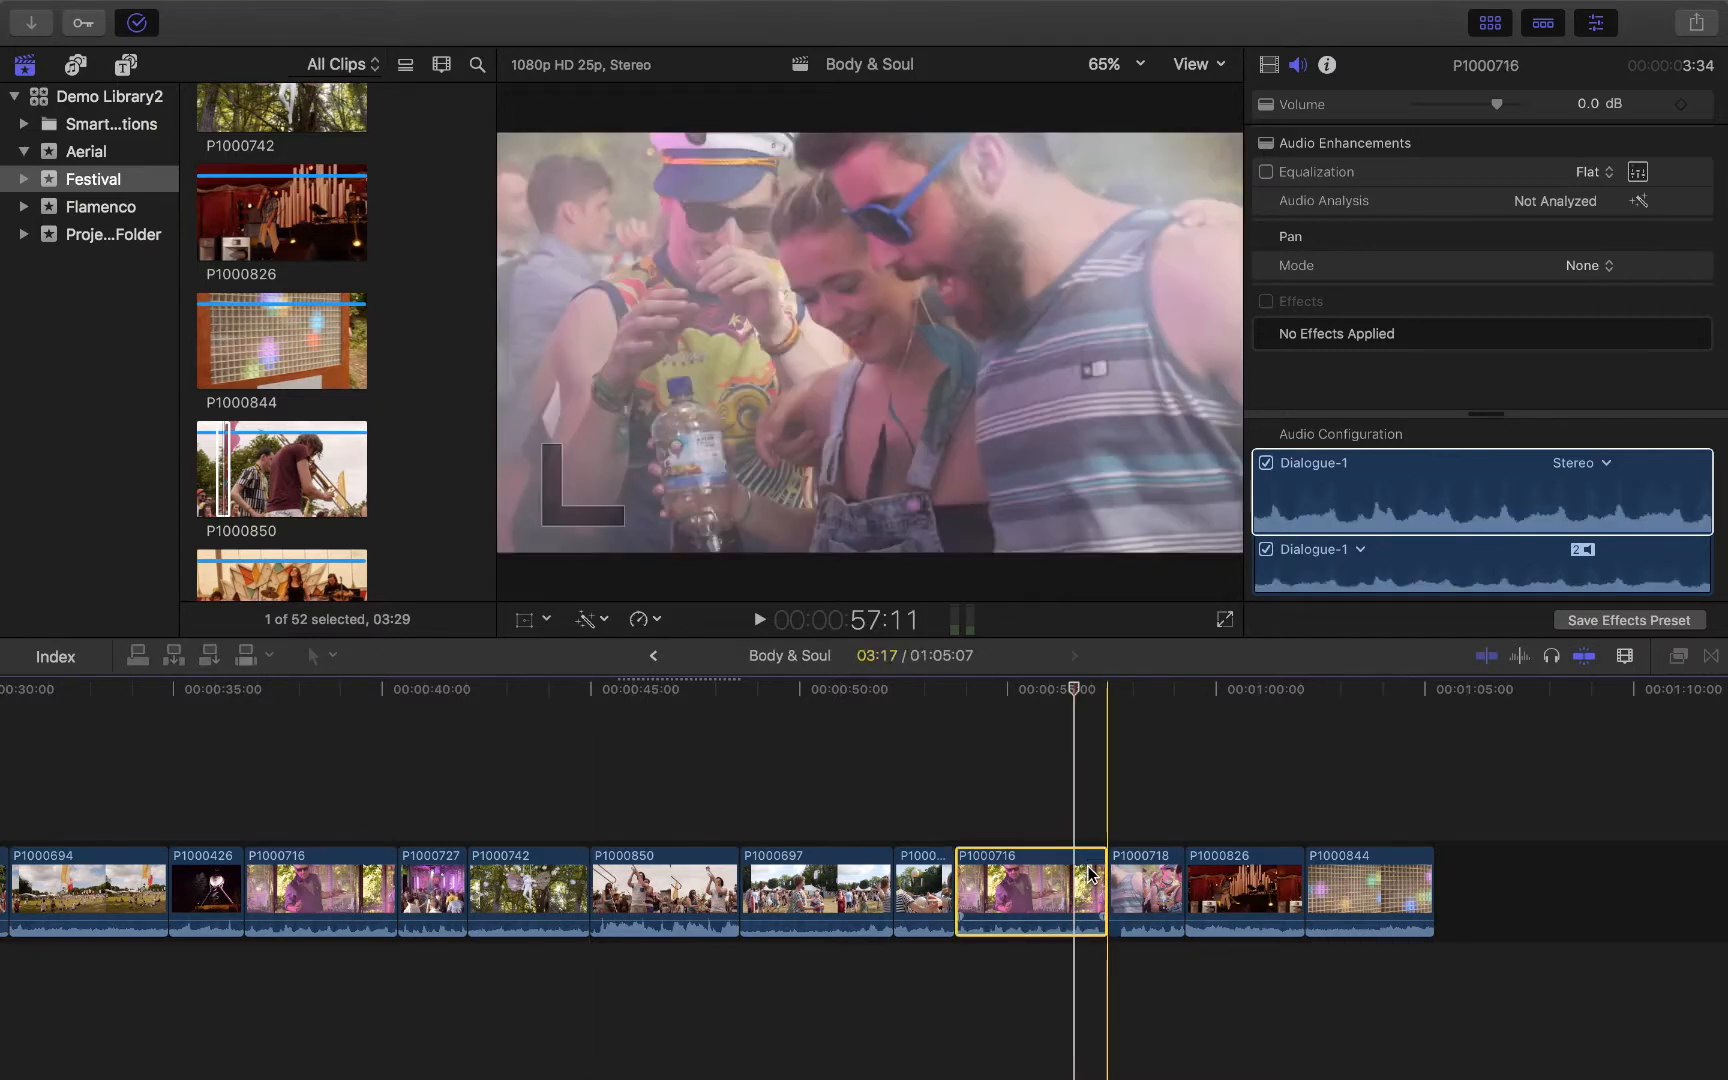
scroll(340, 447, "down", 3)
left_click(285, 478)
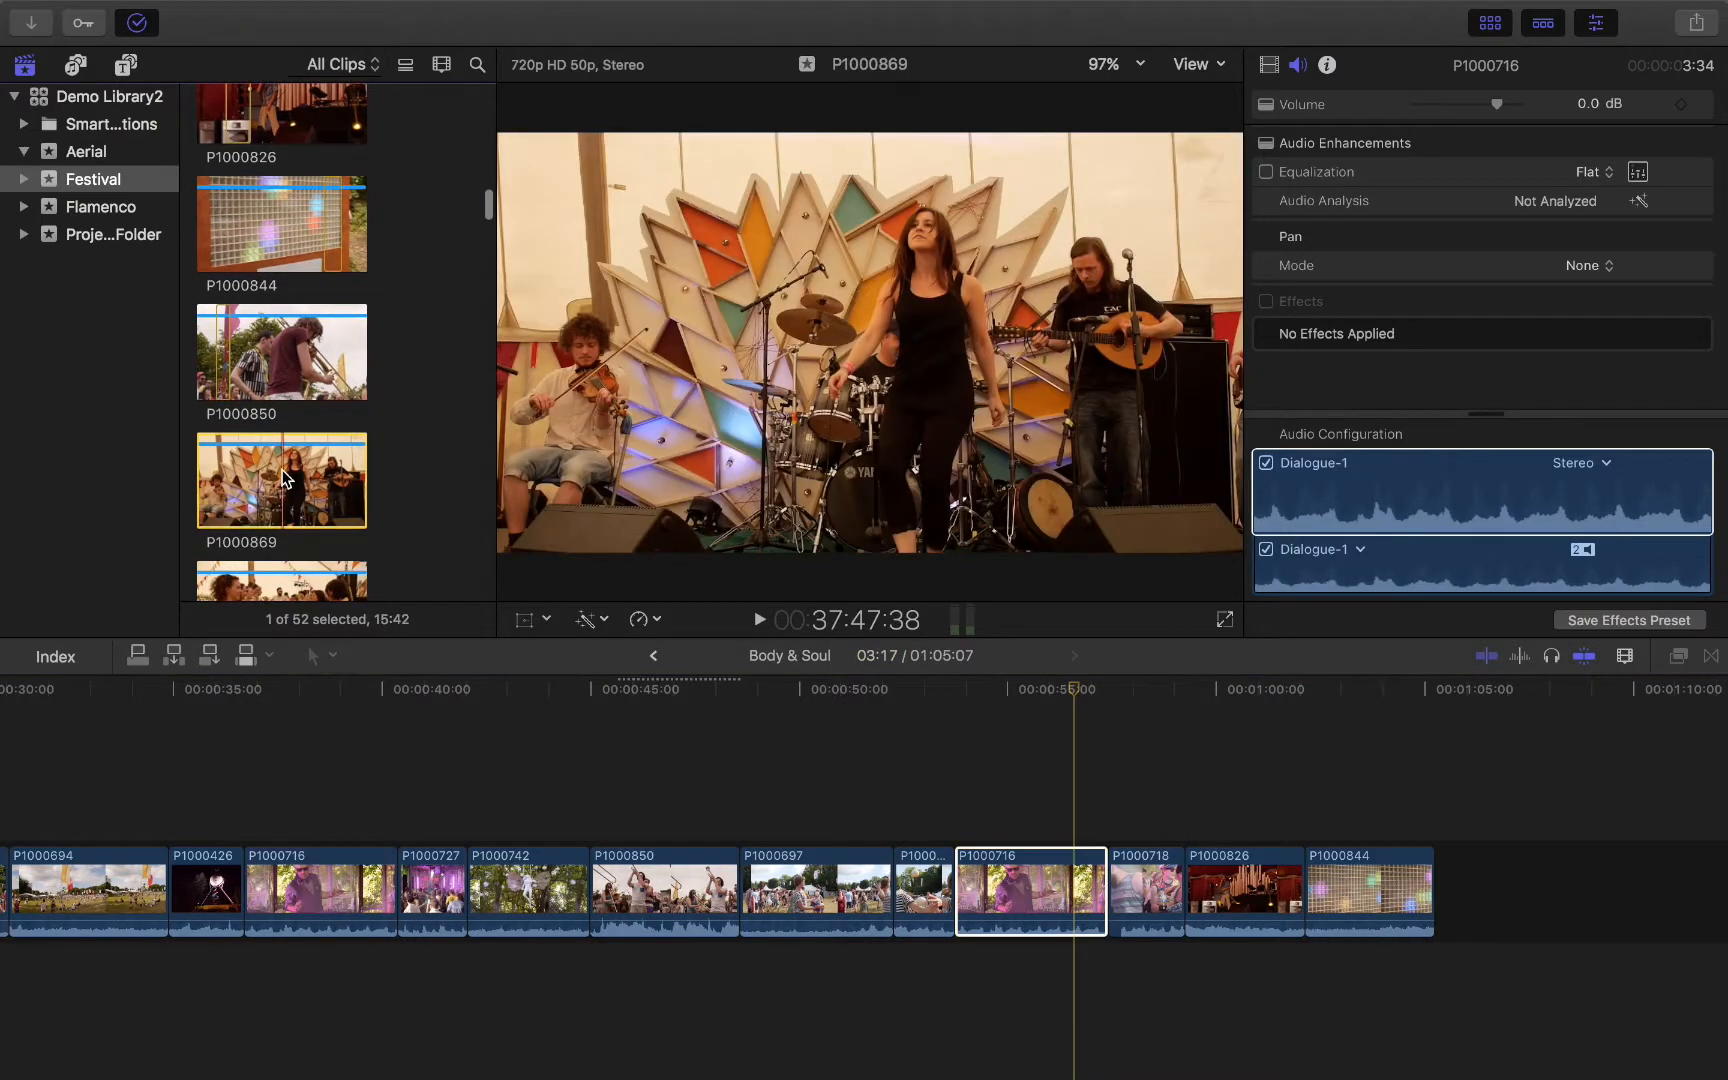
left_click(818, 975)
scroll(1146, 820, "right", 1)
left_click(807, 809)
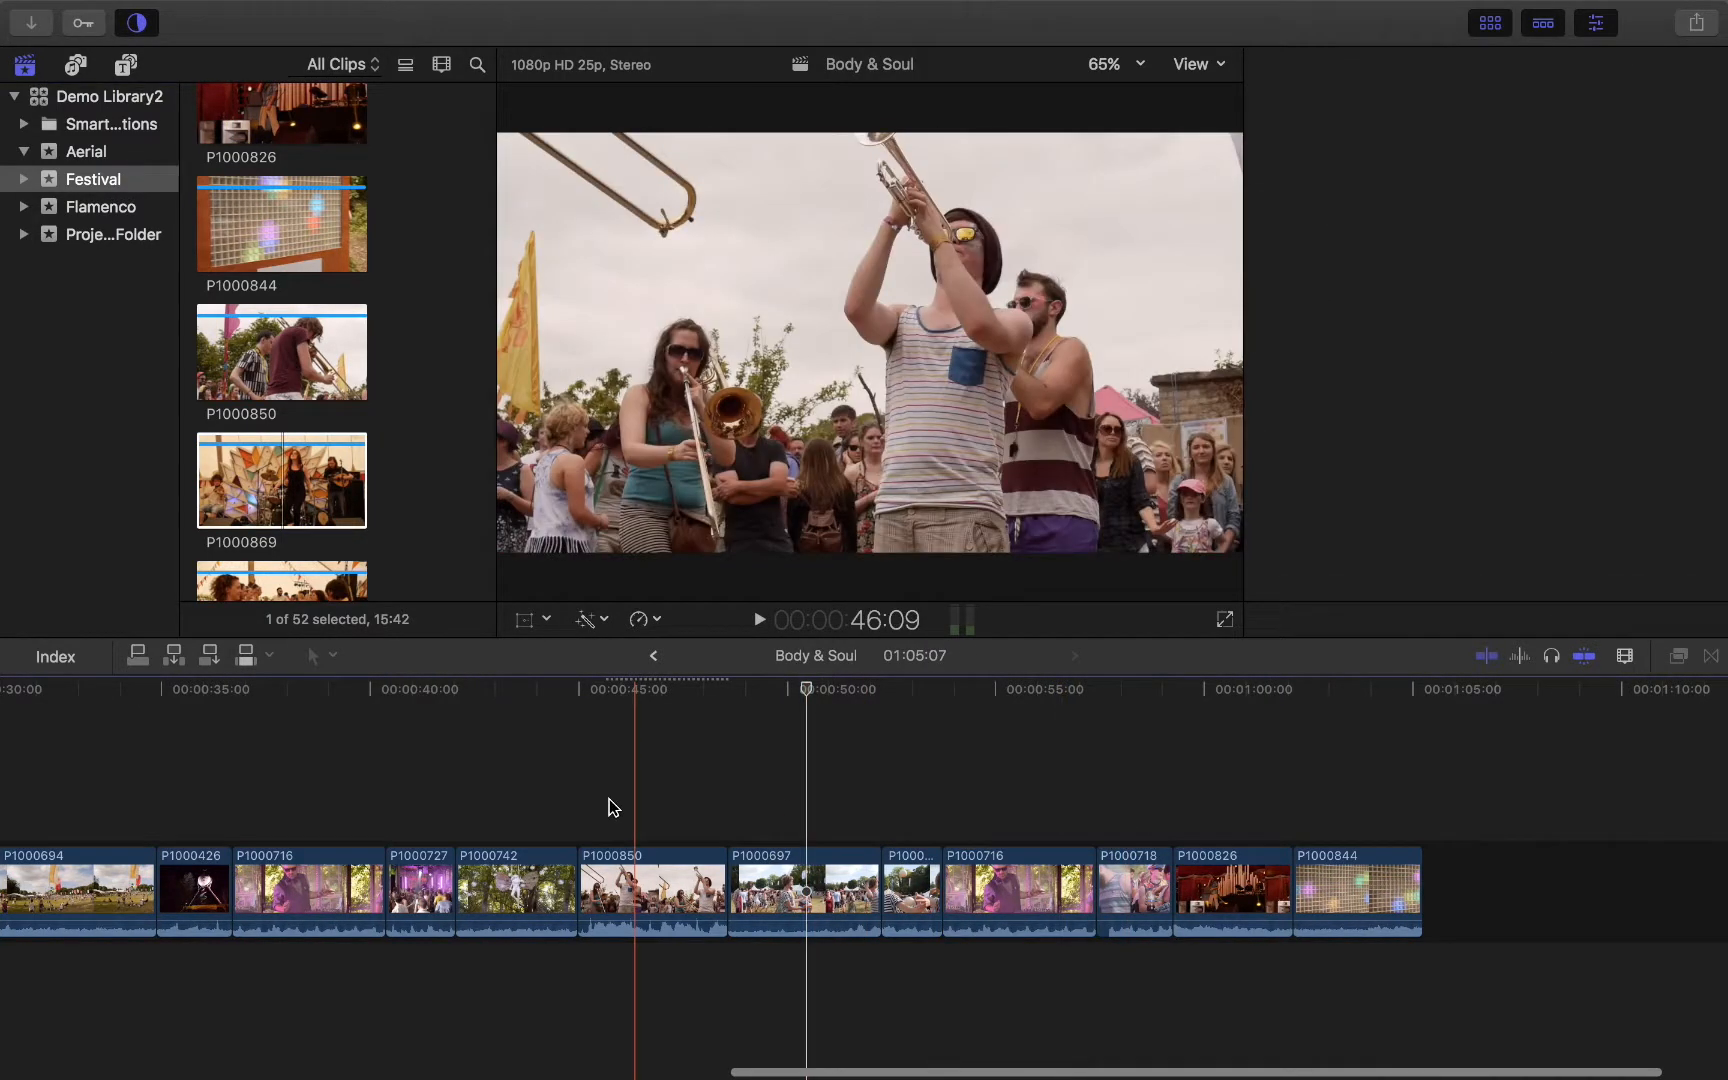
left_click(643, 703)
left_click_drag(639, 687, 725, 699)
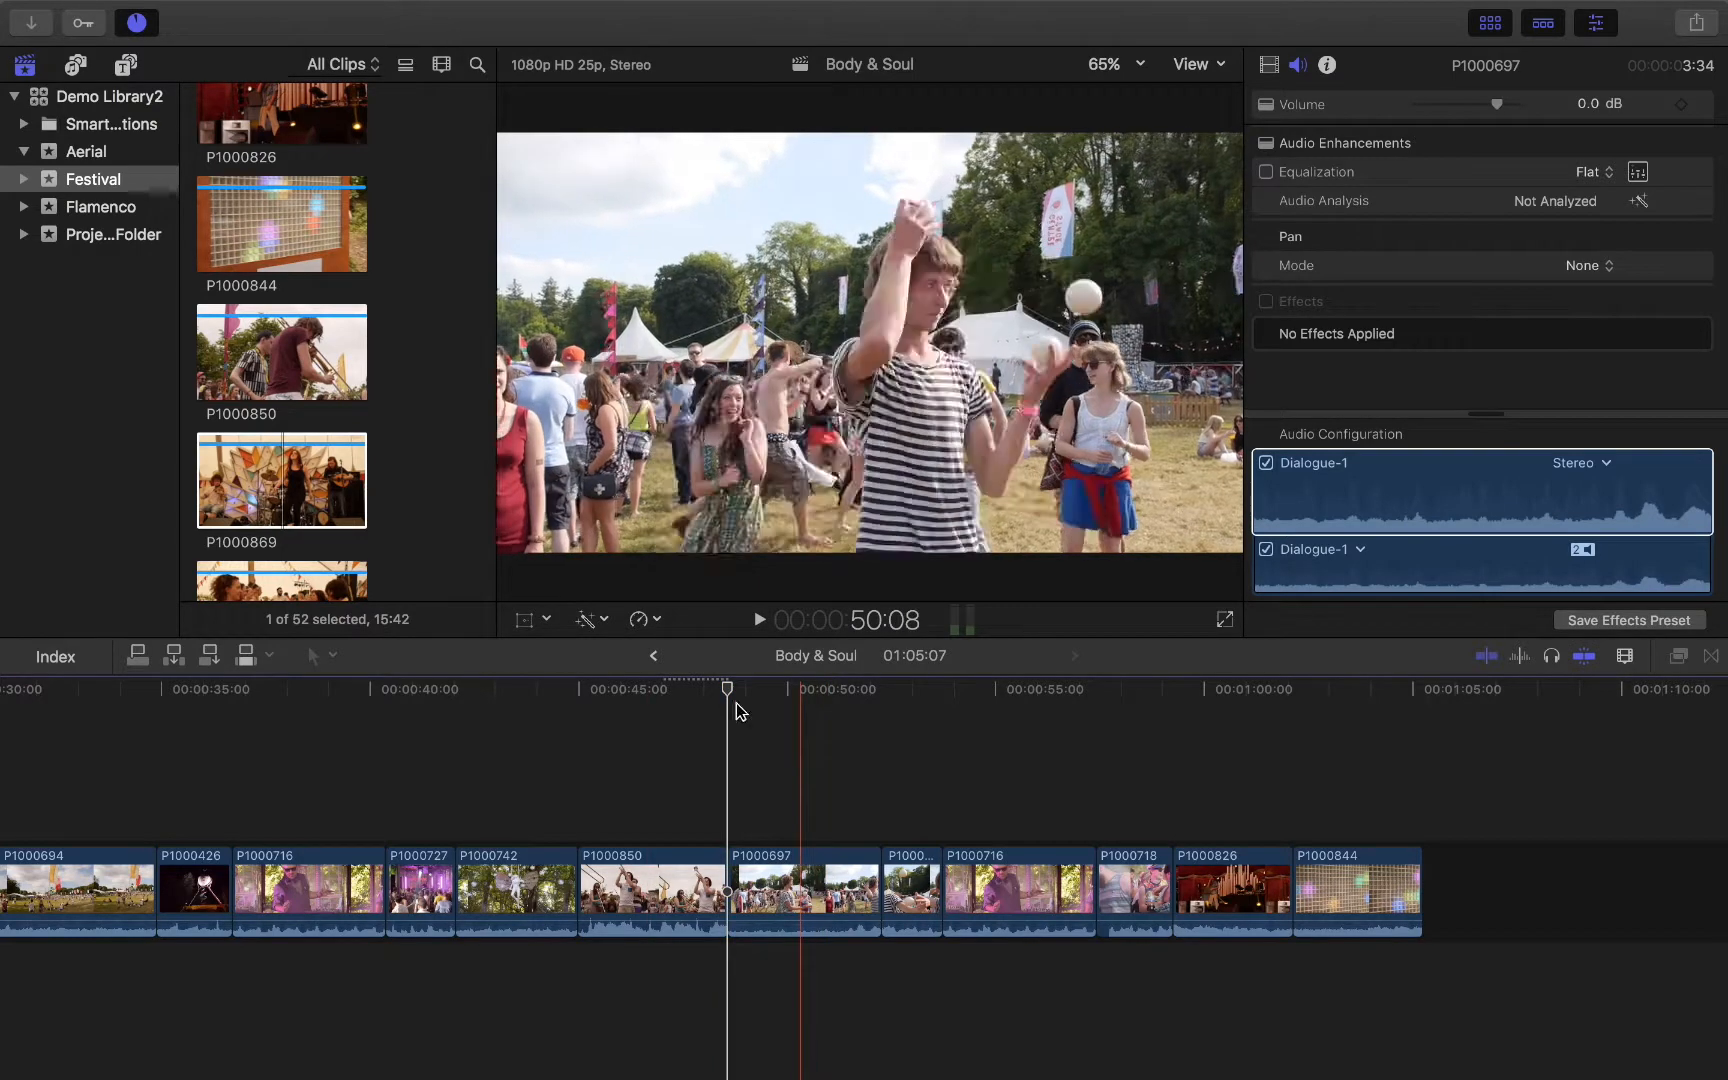
left_click_drag(728, 695, 648, 700)
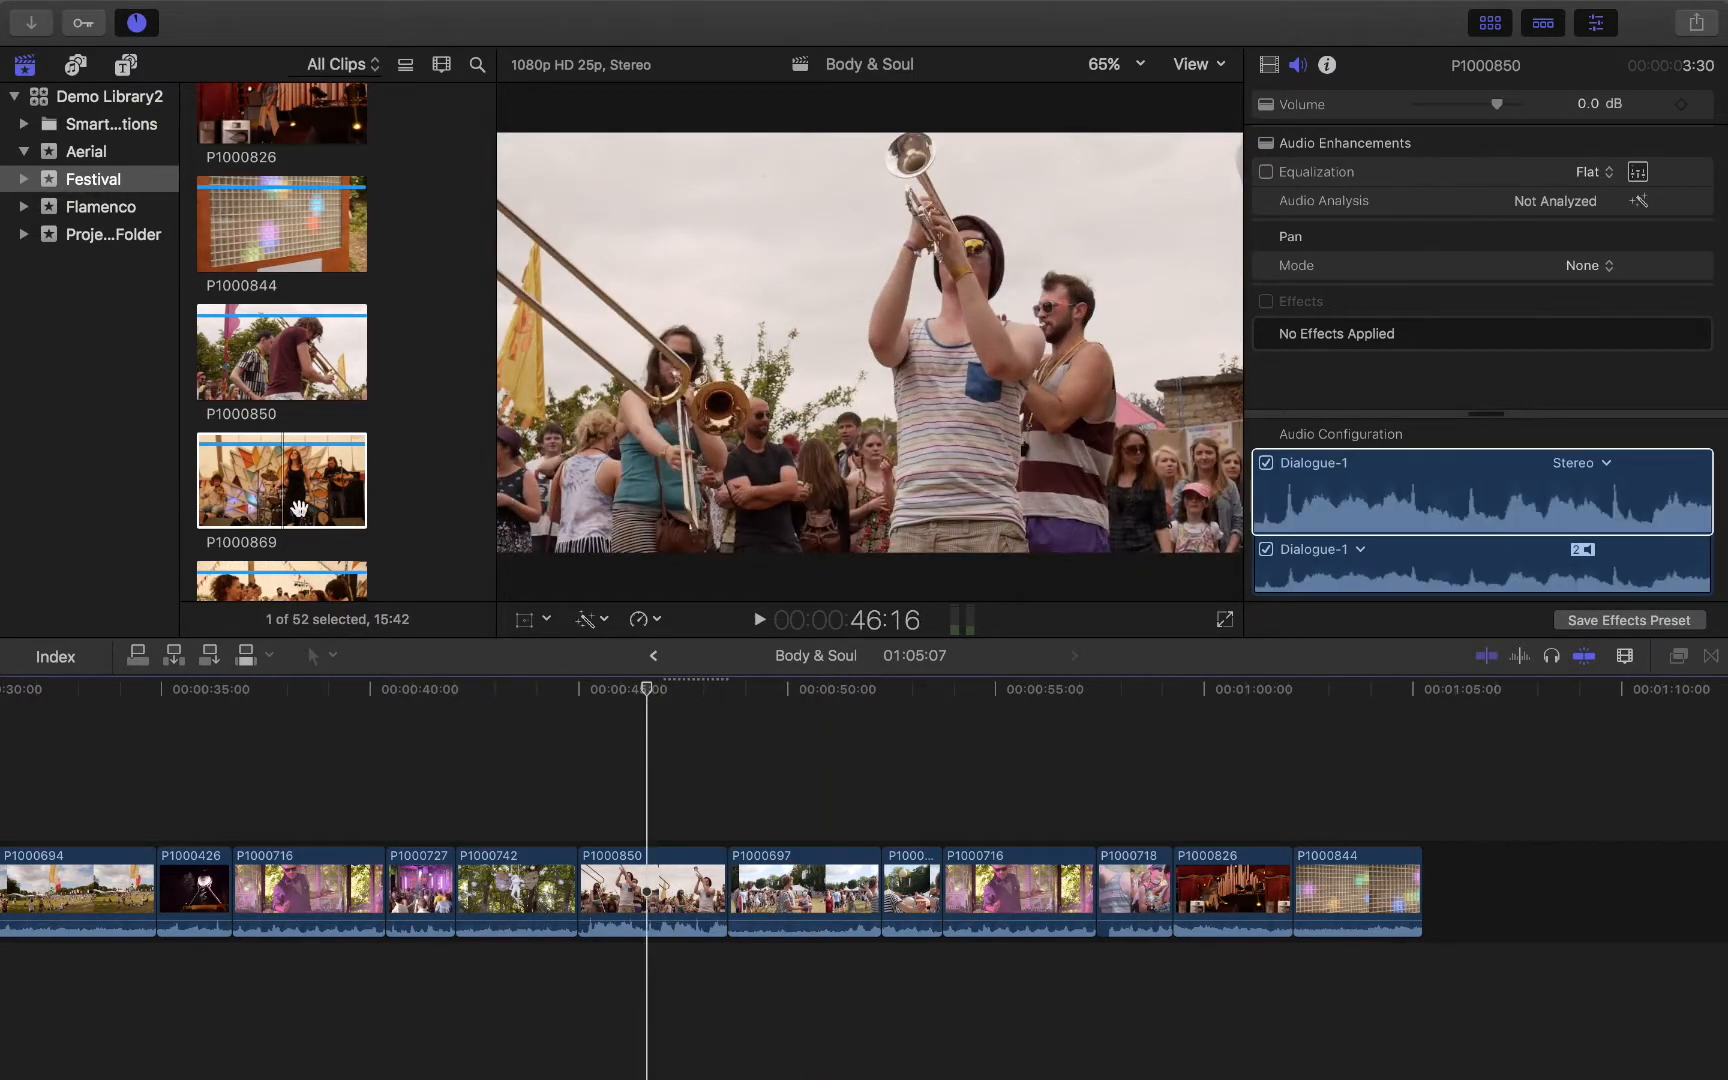
Step: Try overwriting the timeline from 46:16 with the whole P1000869 clip, and undo the overwrite
scroll(299, 508, "down", 2)
left_click(265, 405)
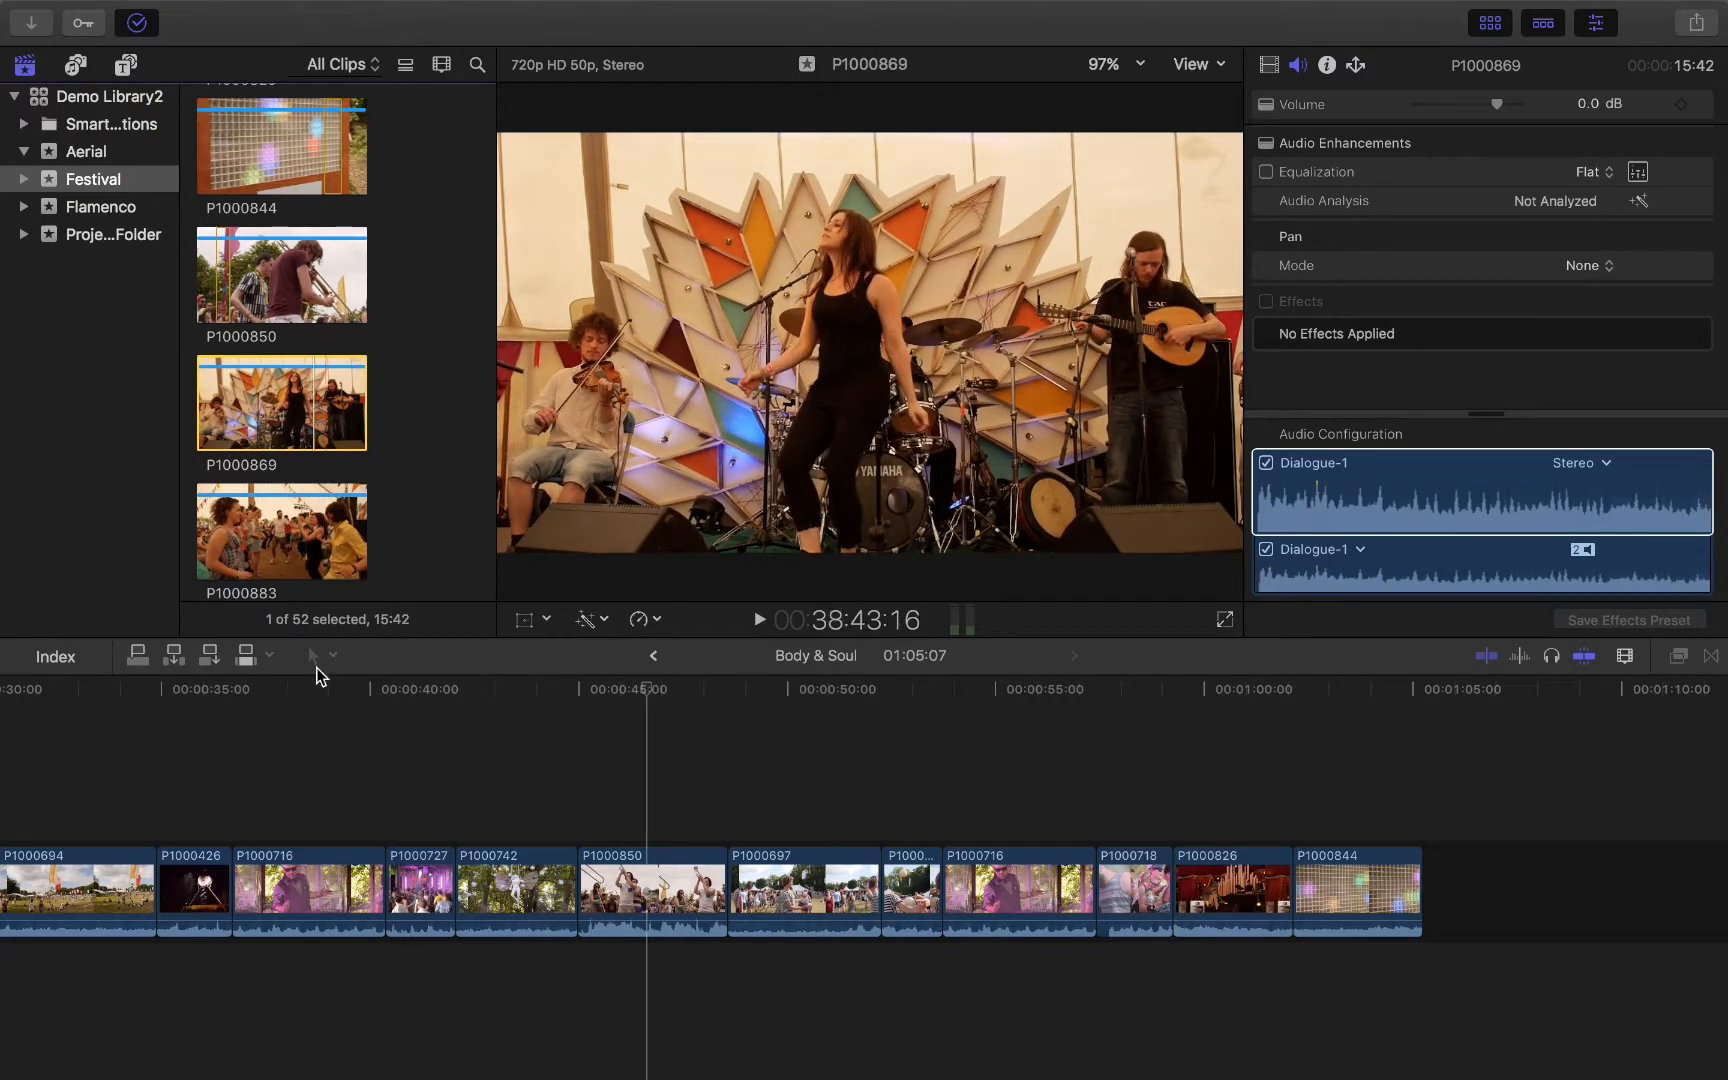
left_click(245, 656)
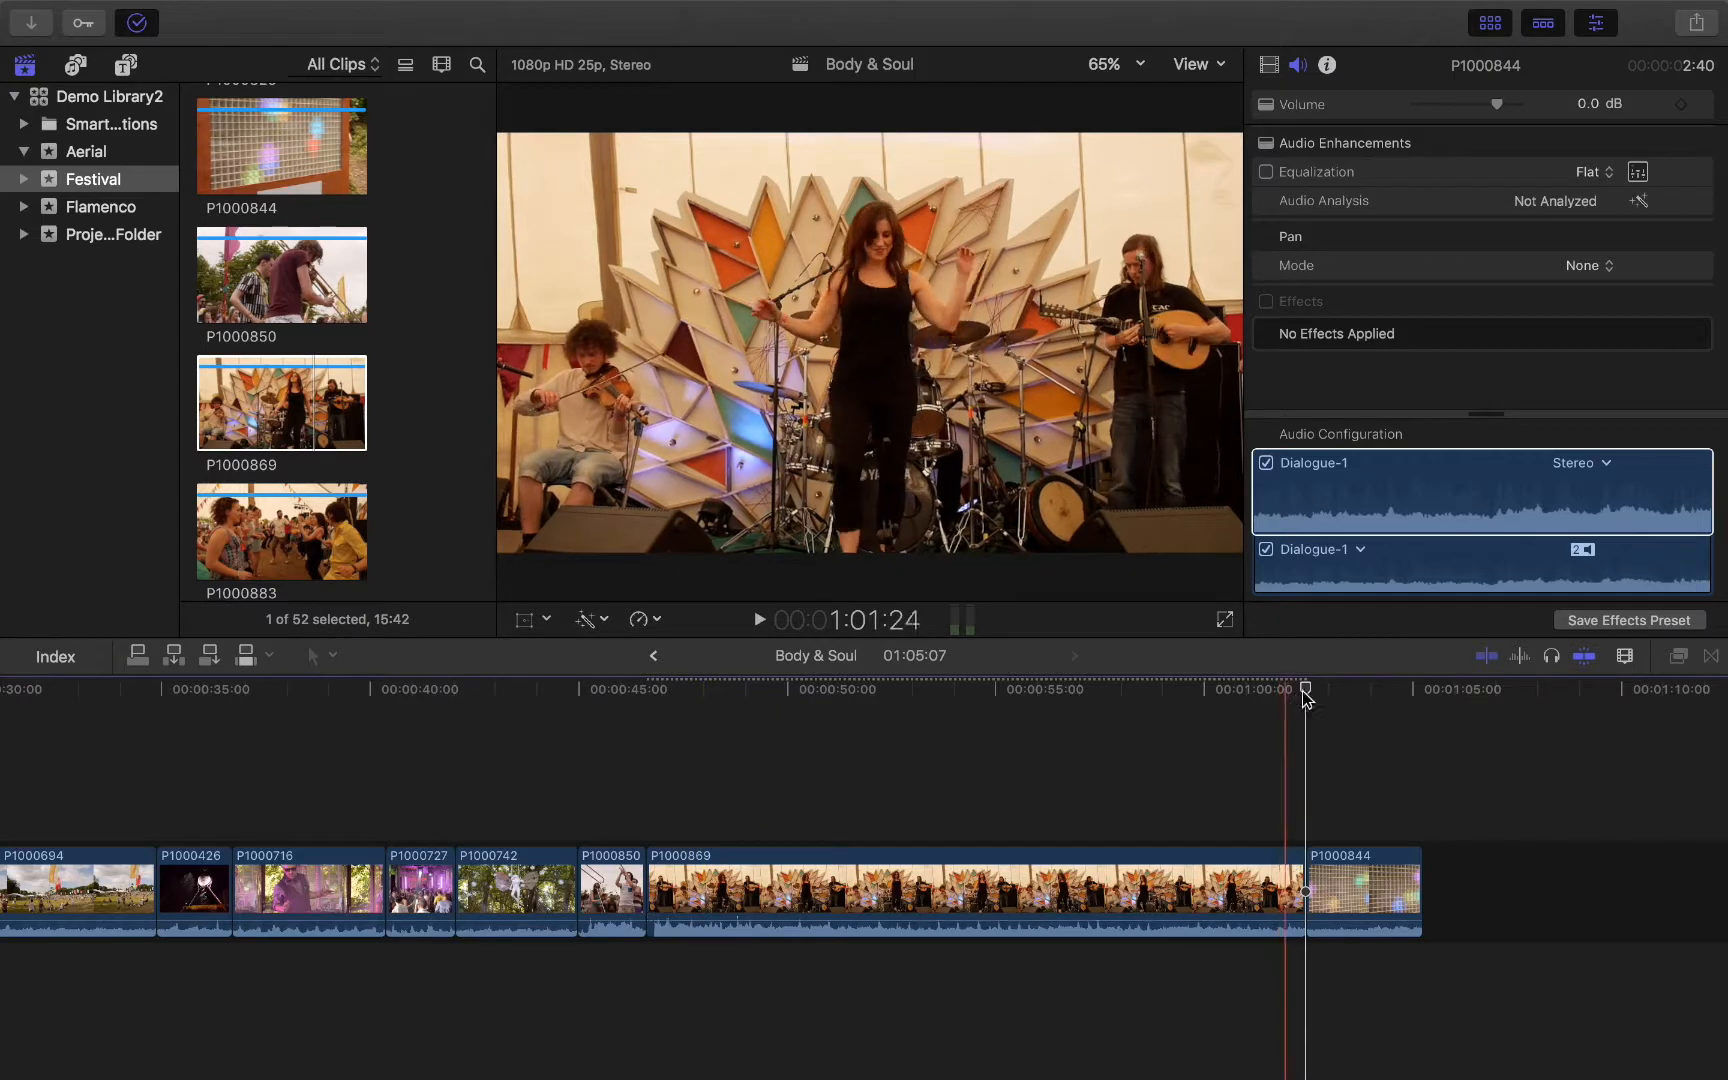
left_click_drag(1305, 692, 651, 750)
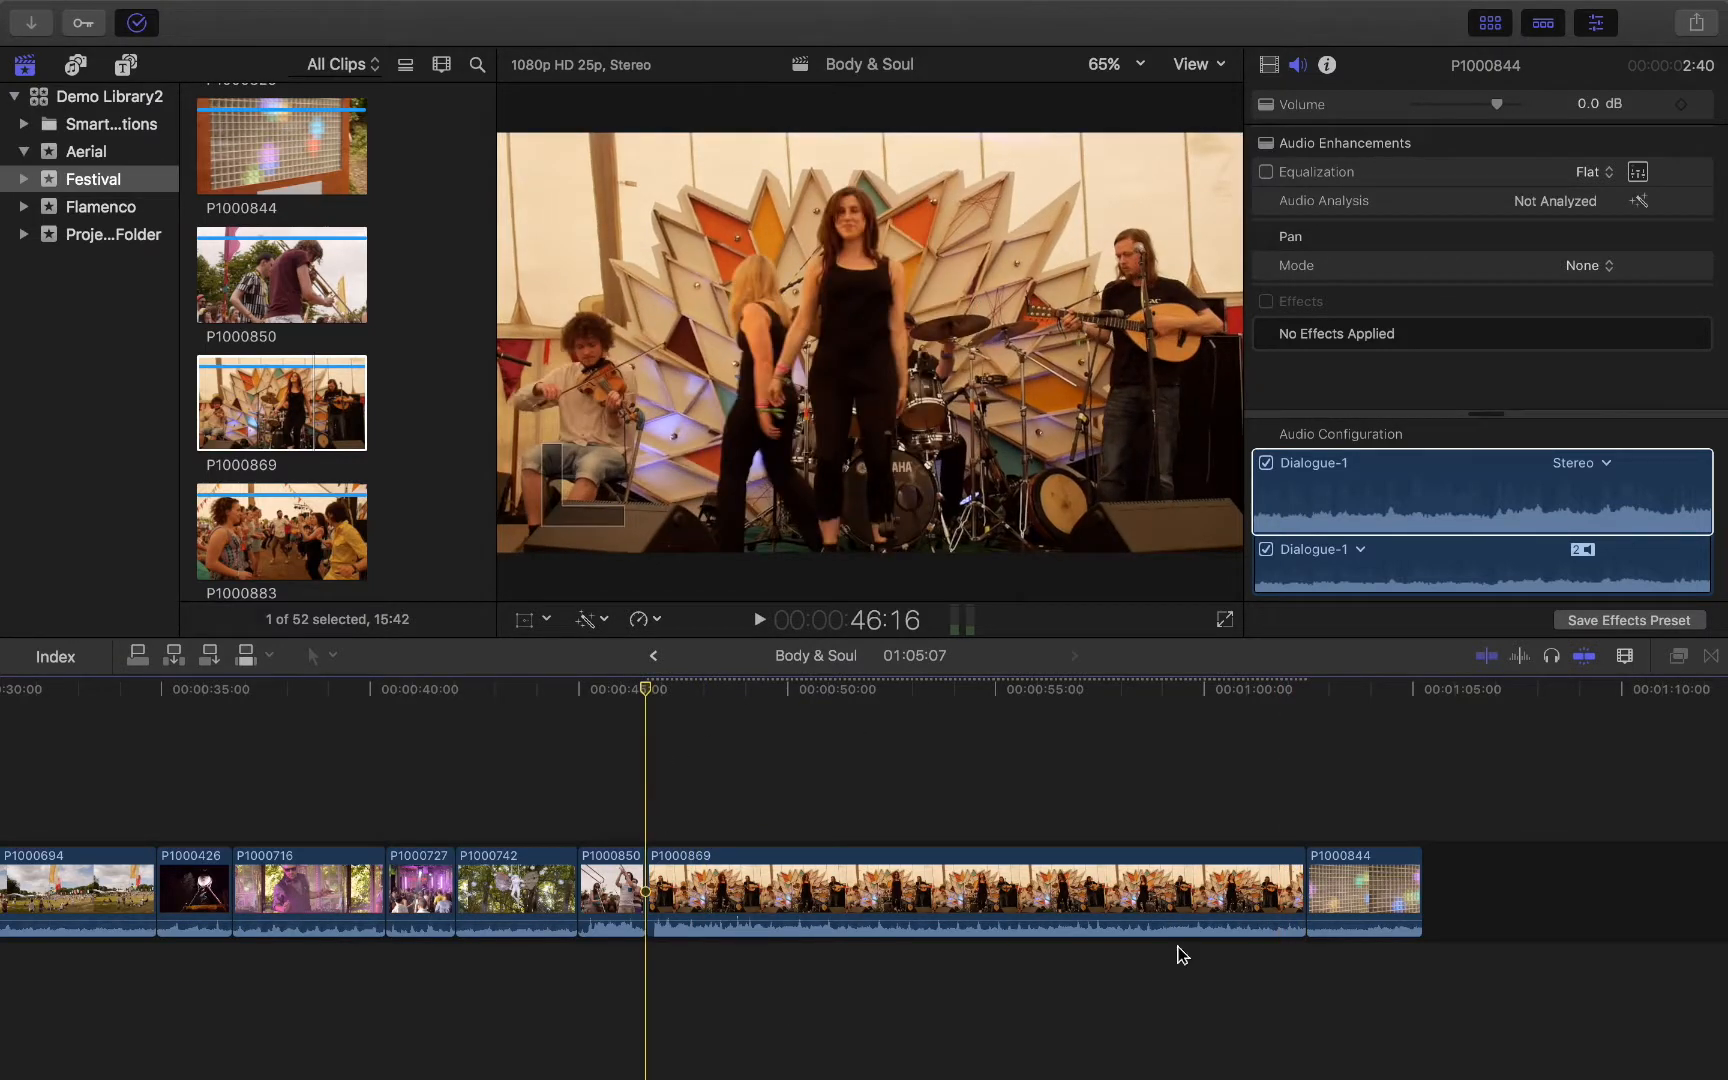
key("super+z")
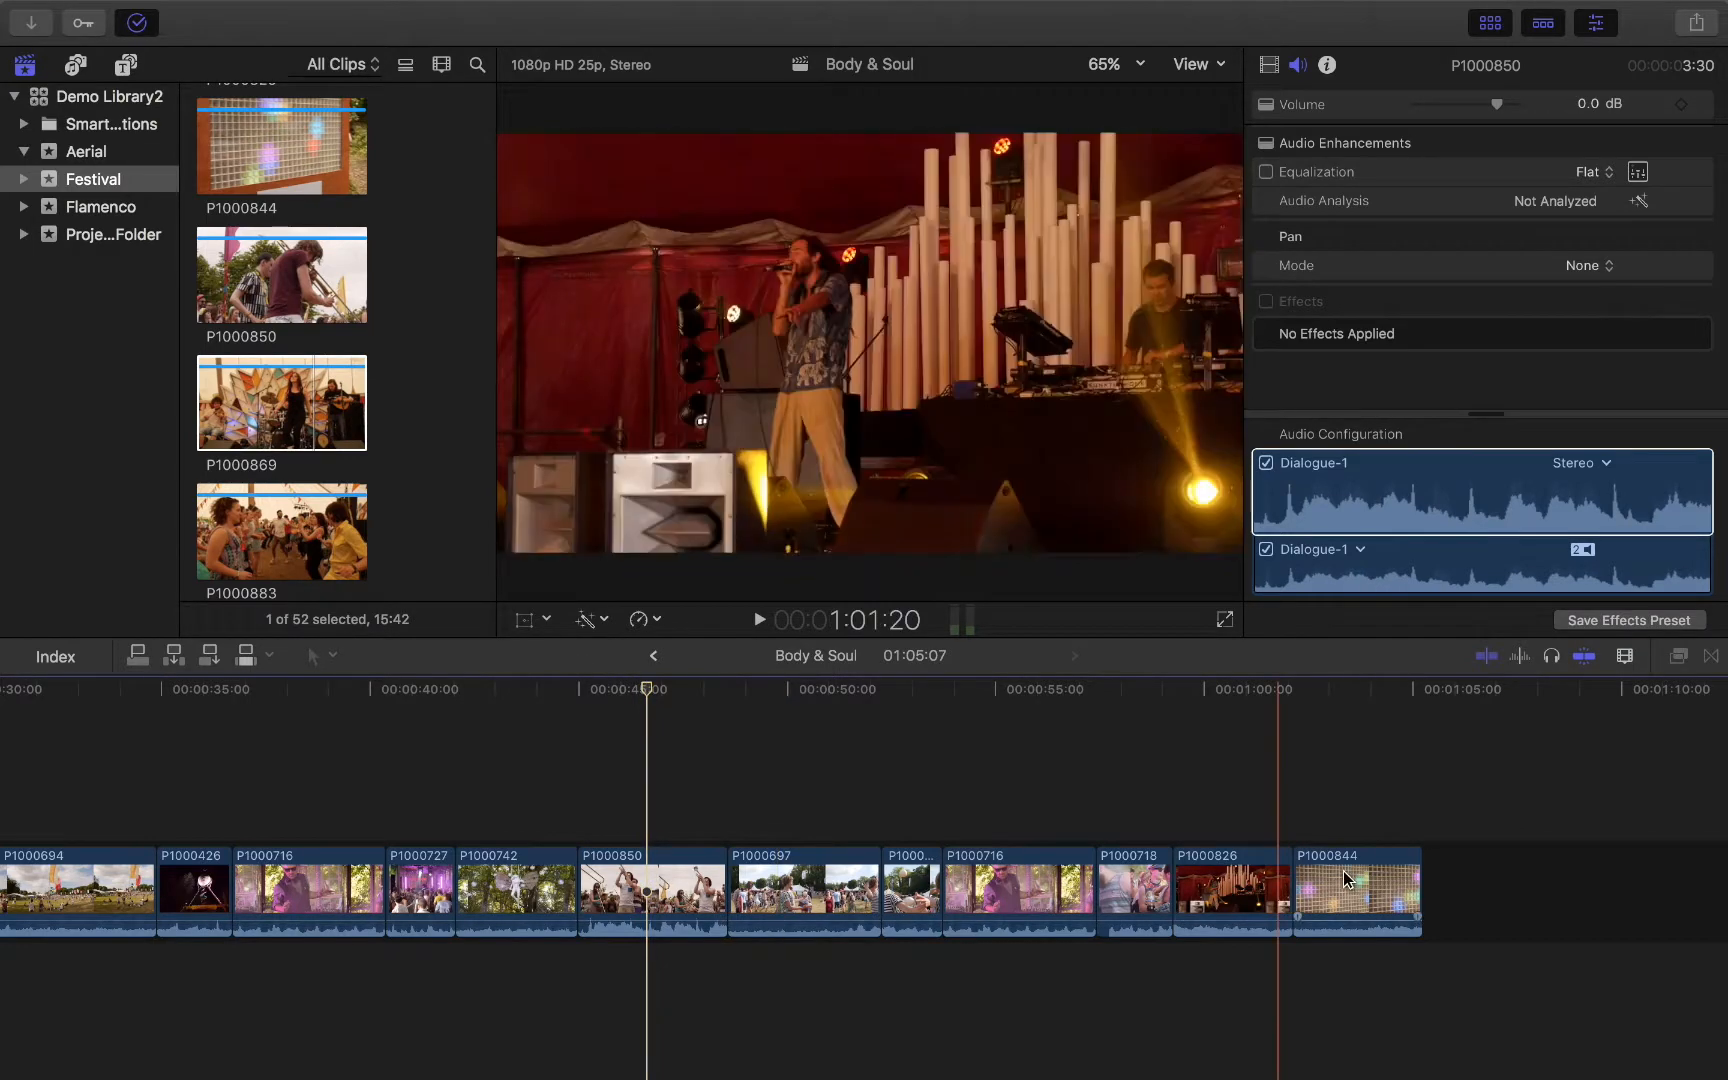
Step: Mark a range of about 04:33 in P1000869, try overwriting the timeline from 46:16 with it, and undo the overwrite
left_click(287, 410)
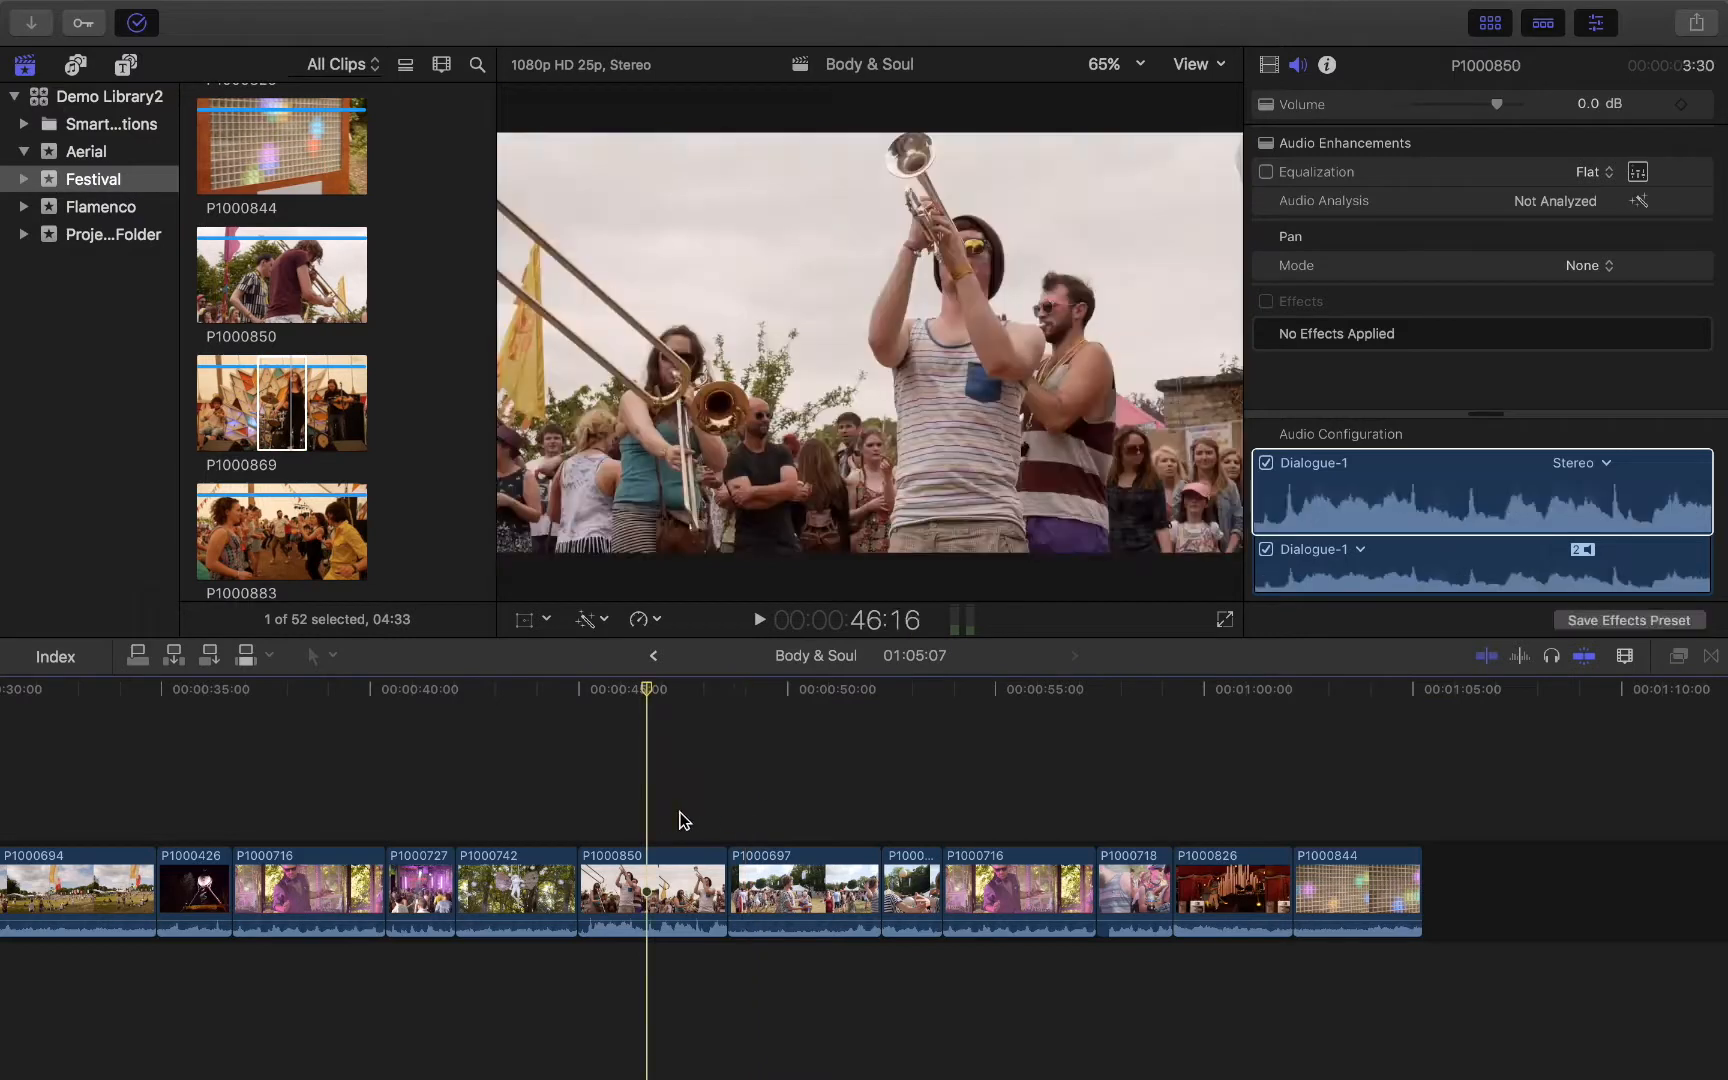
left_click(246, 657)
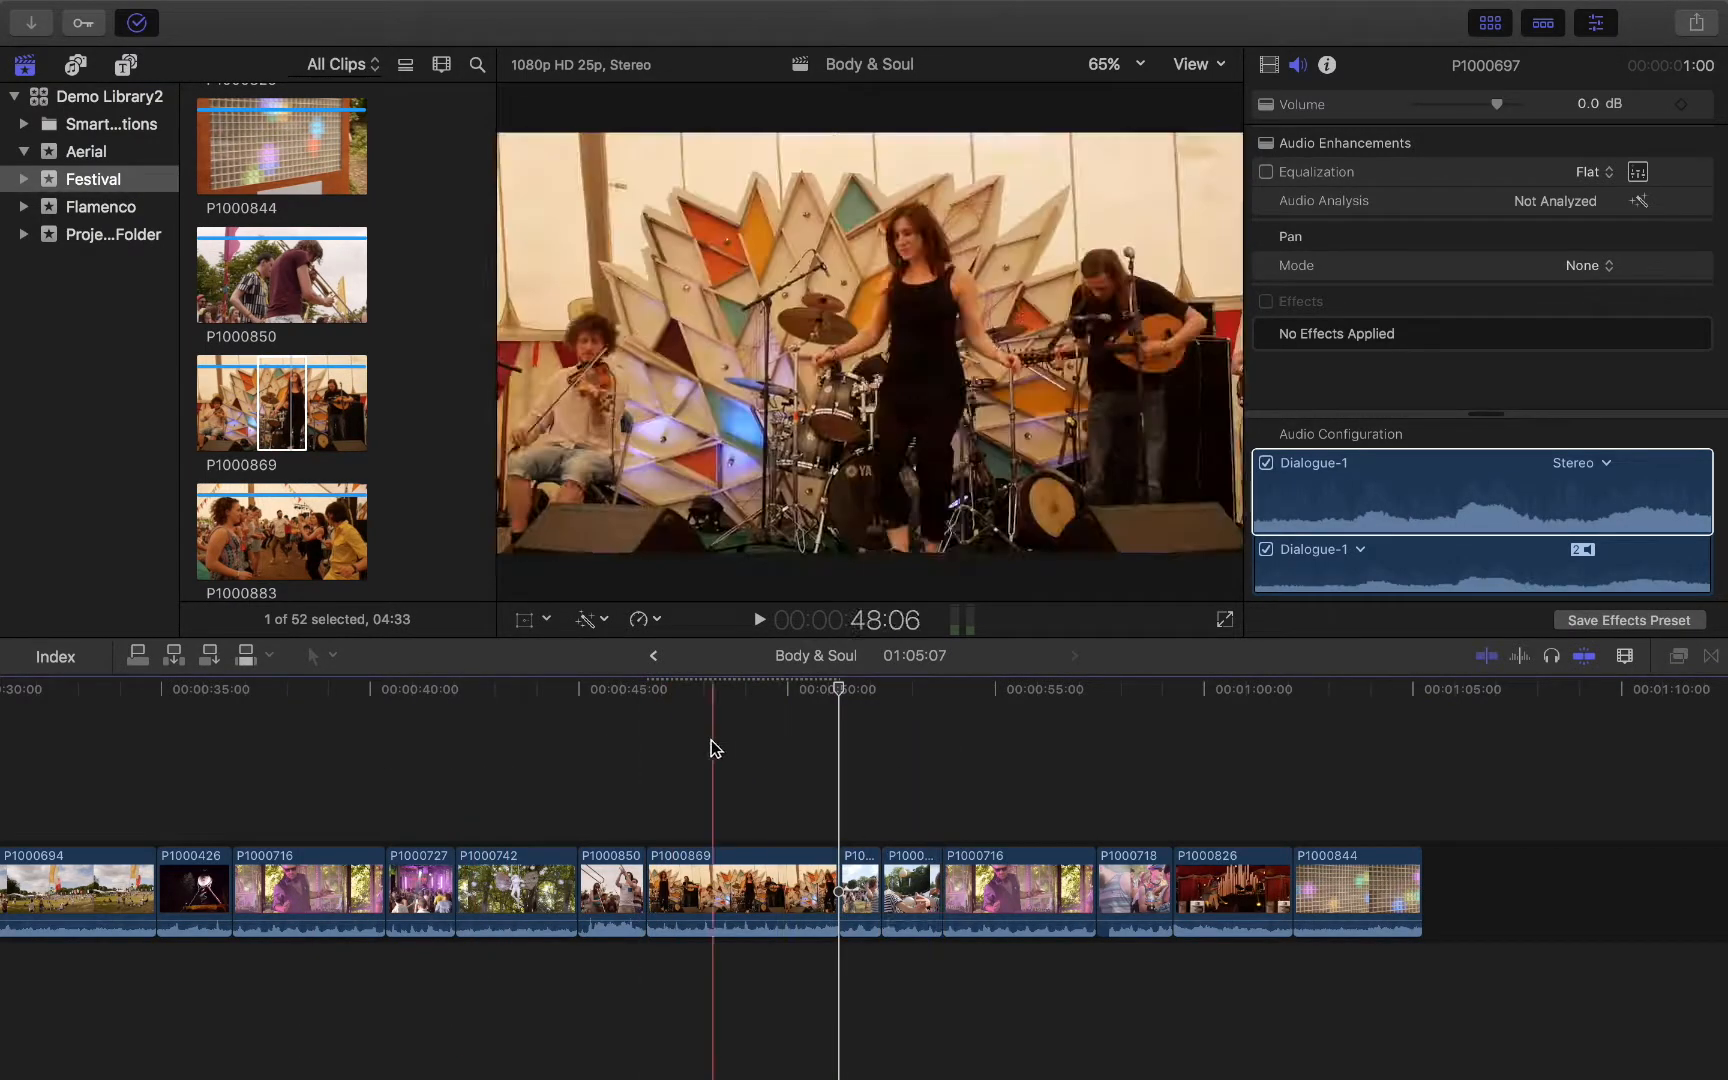
key("super+z")
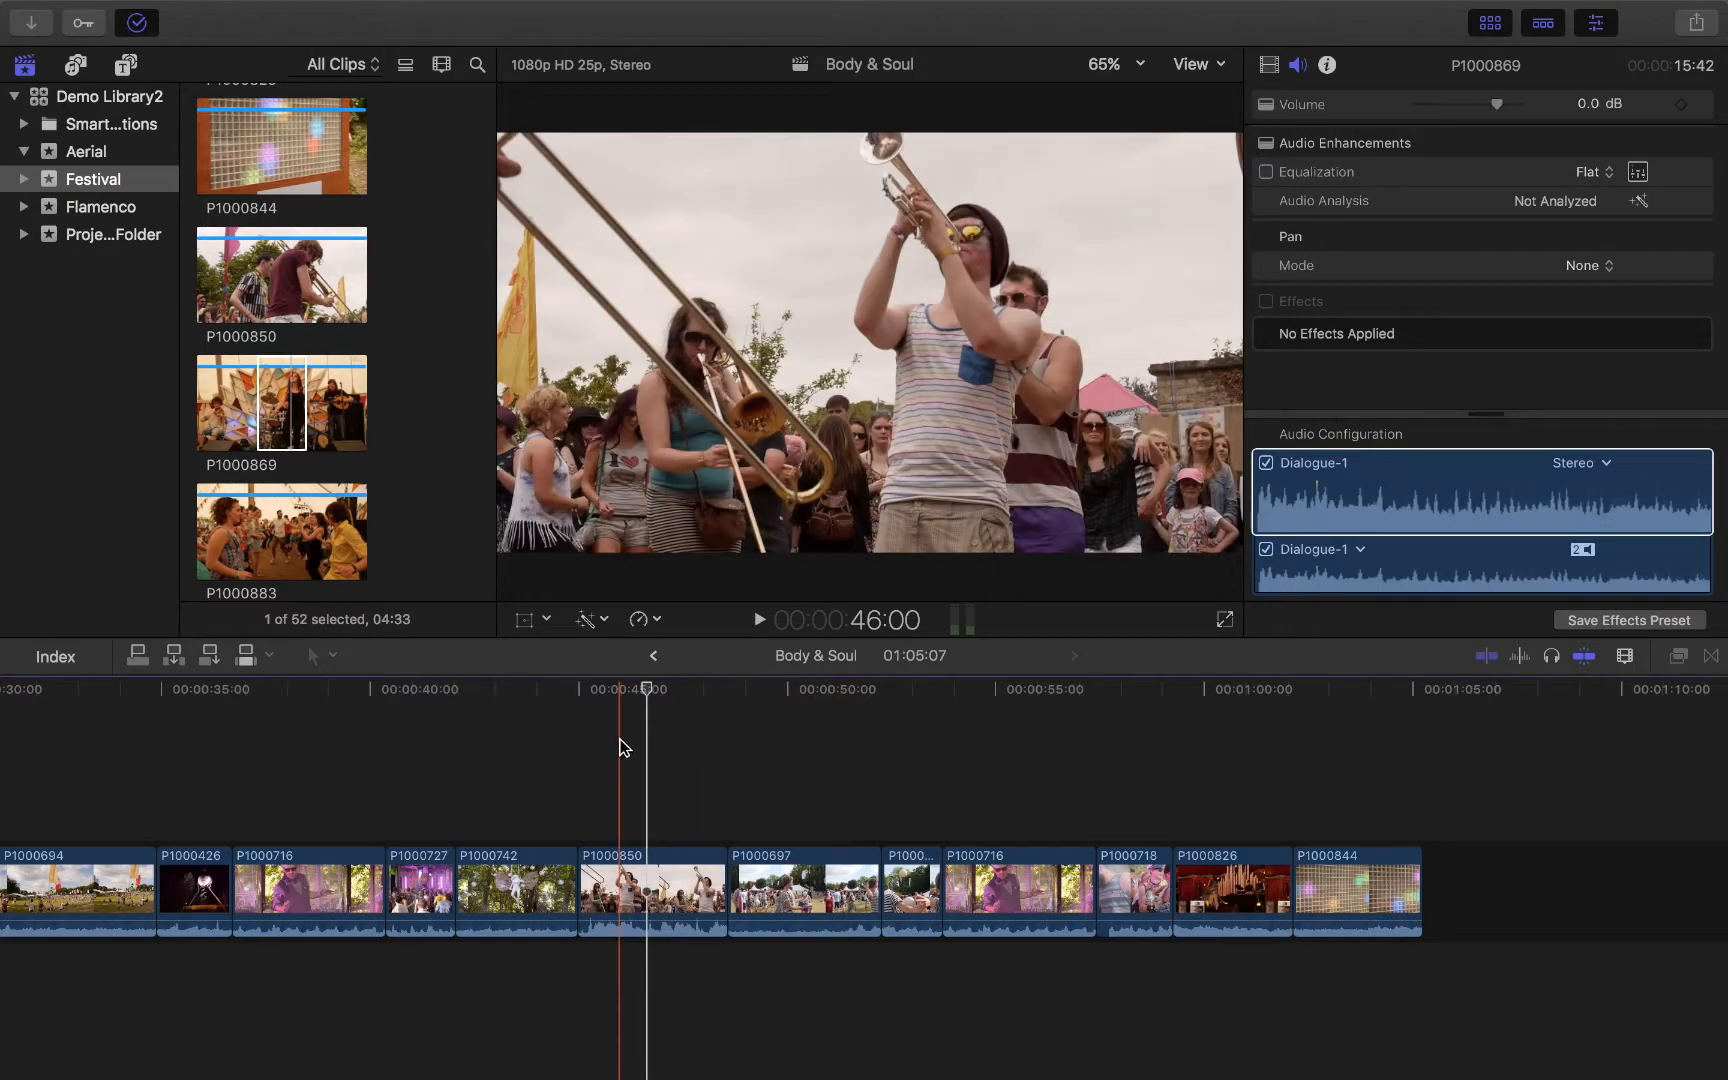
Step: Try overwriting the timeline from 57:11, at the start of P1000718, with the marked P1000869 range
left_click(649, 693)
left_click_drag(651, 697, 1100, 740)
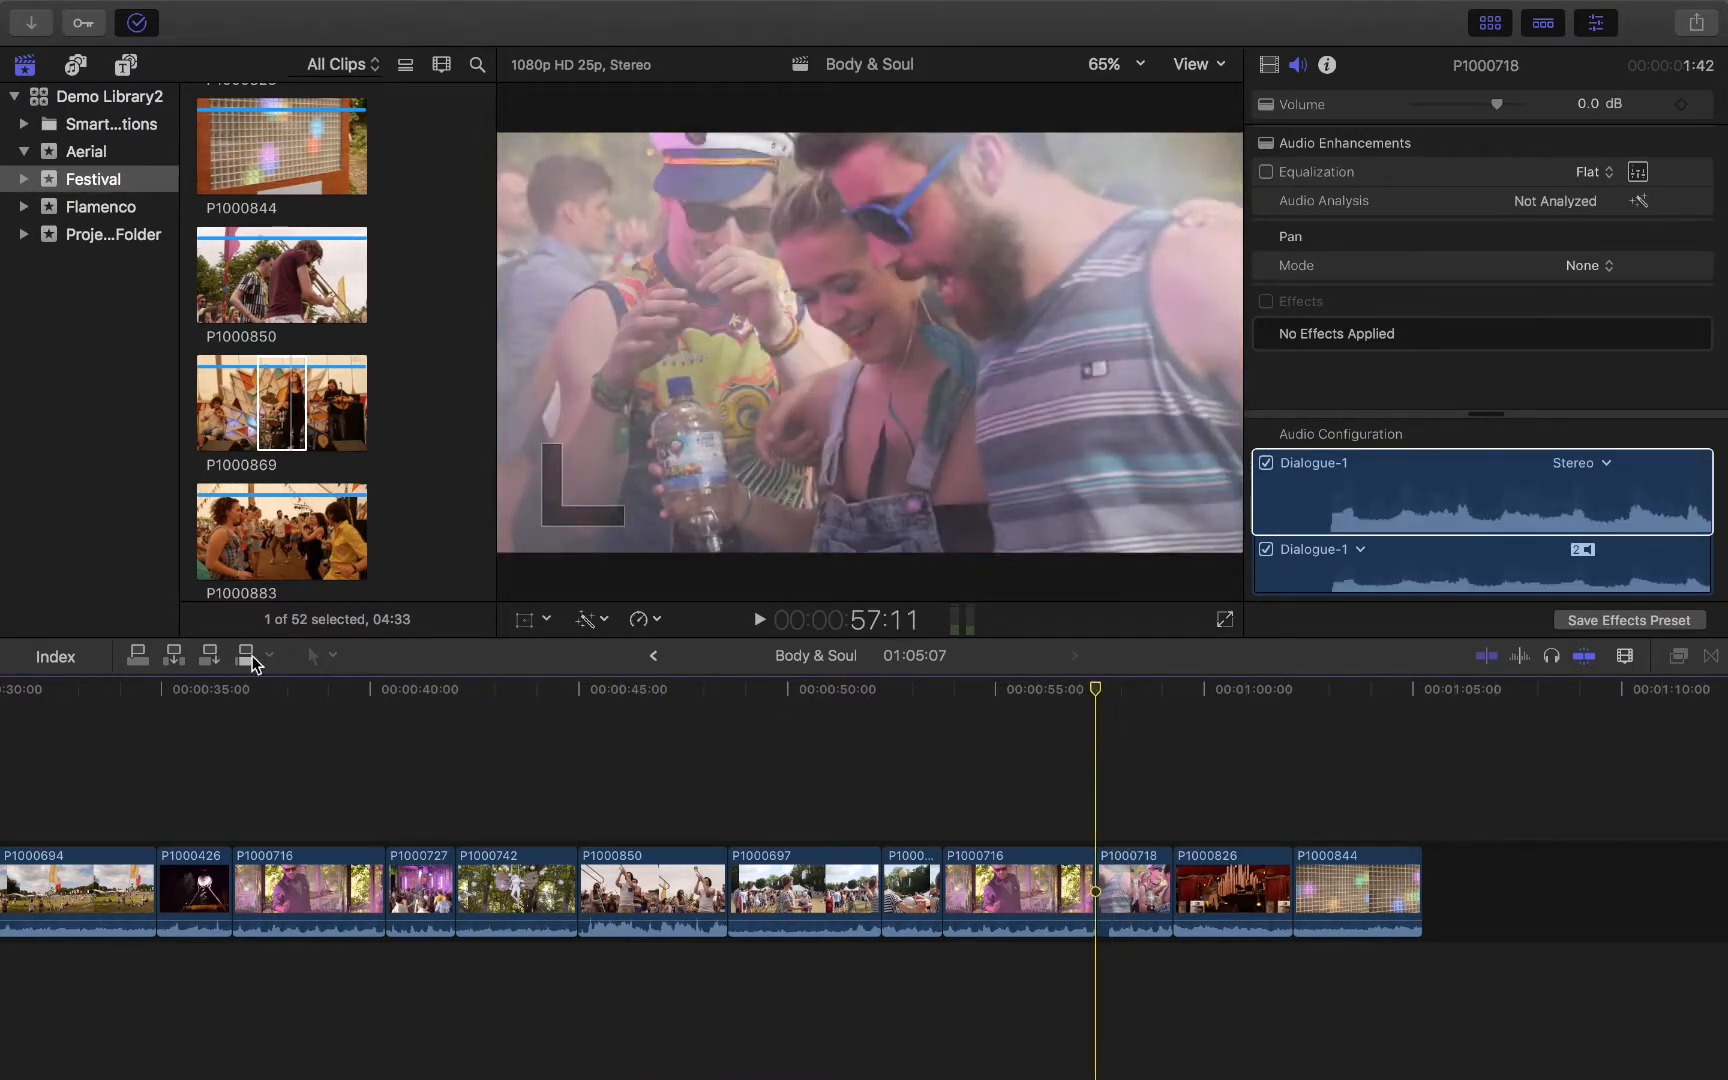
left_click(248, 658)
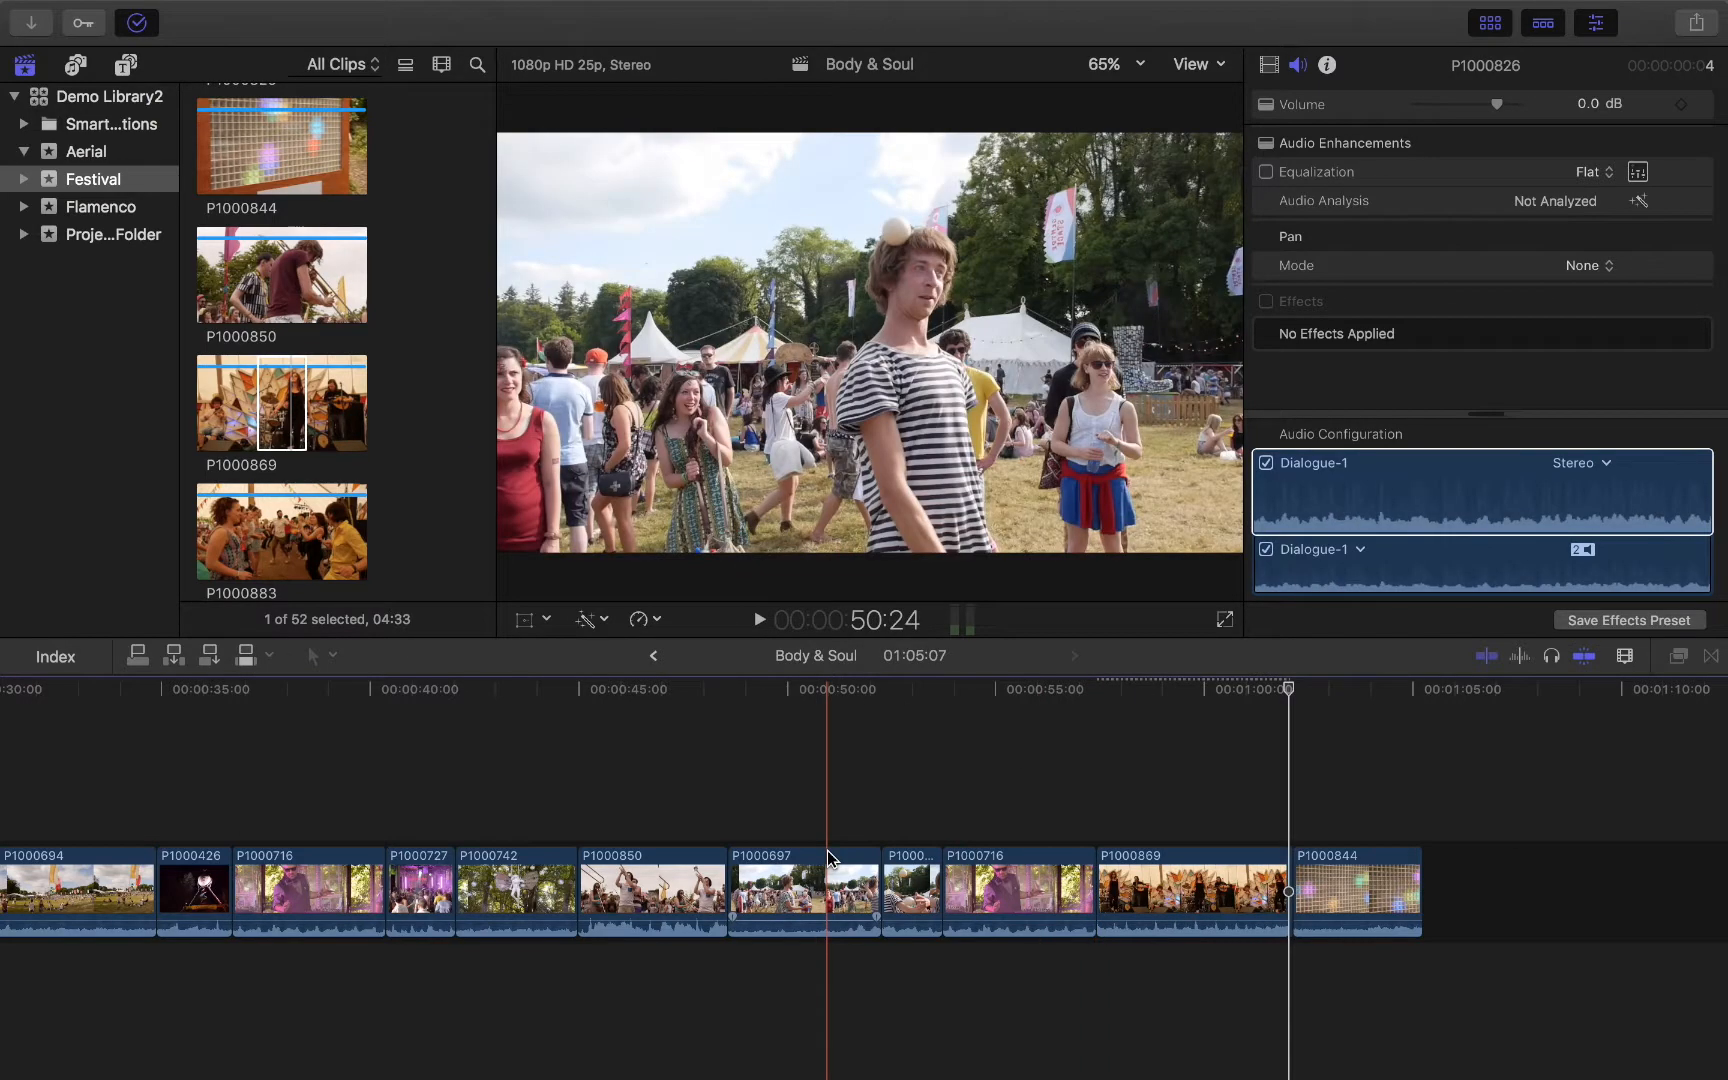
Step: Inspect the leftover fragment of P1000826 between P1000869 and P1000844, and undo the overwrite
key("super+equal")
key("super+equal")
key("super+equal")
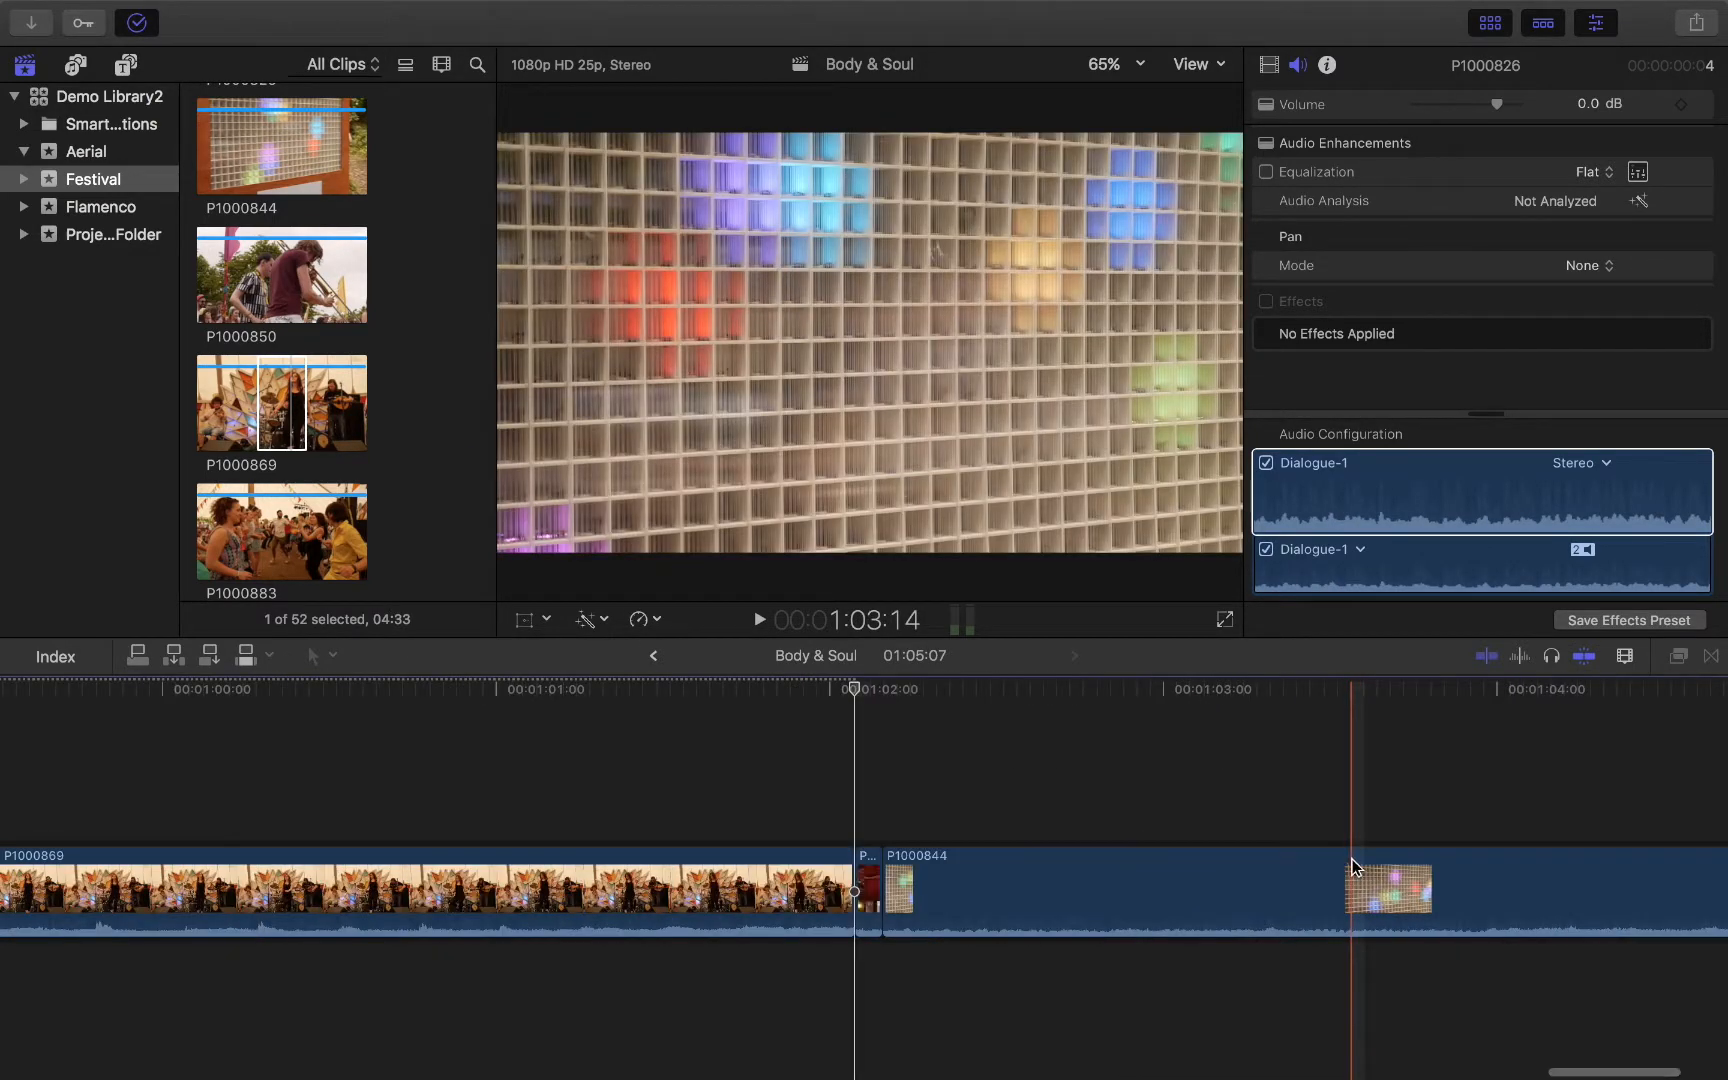
left_click(868, 885)
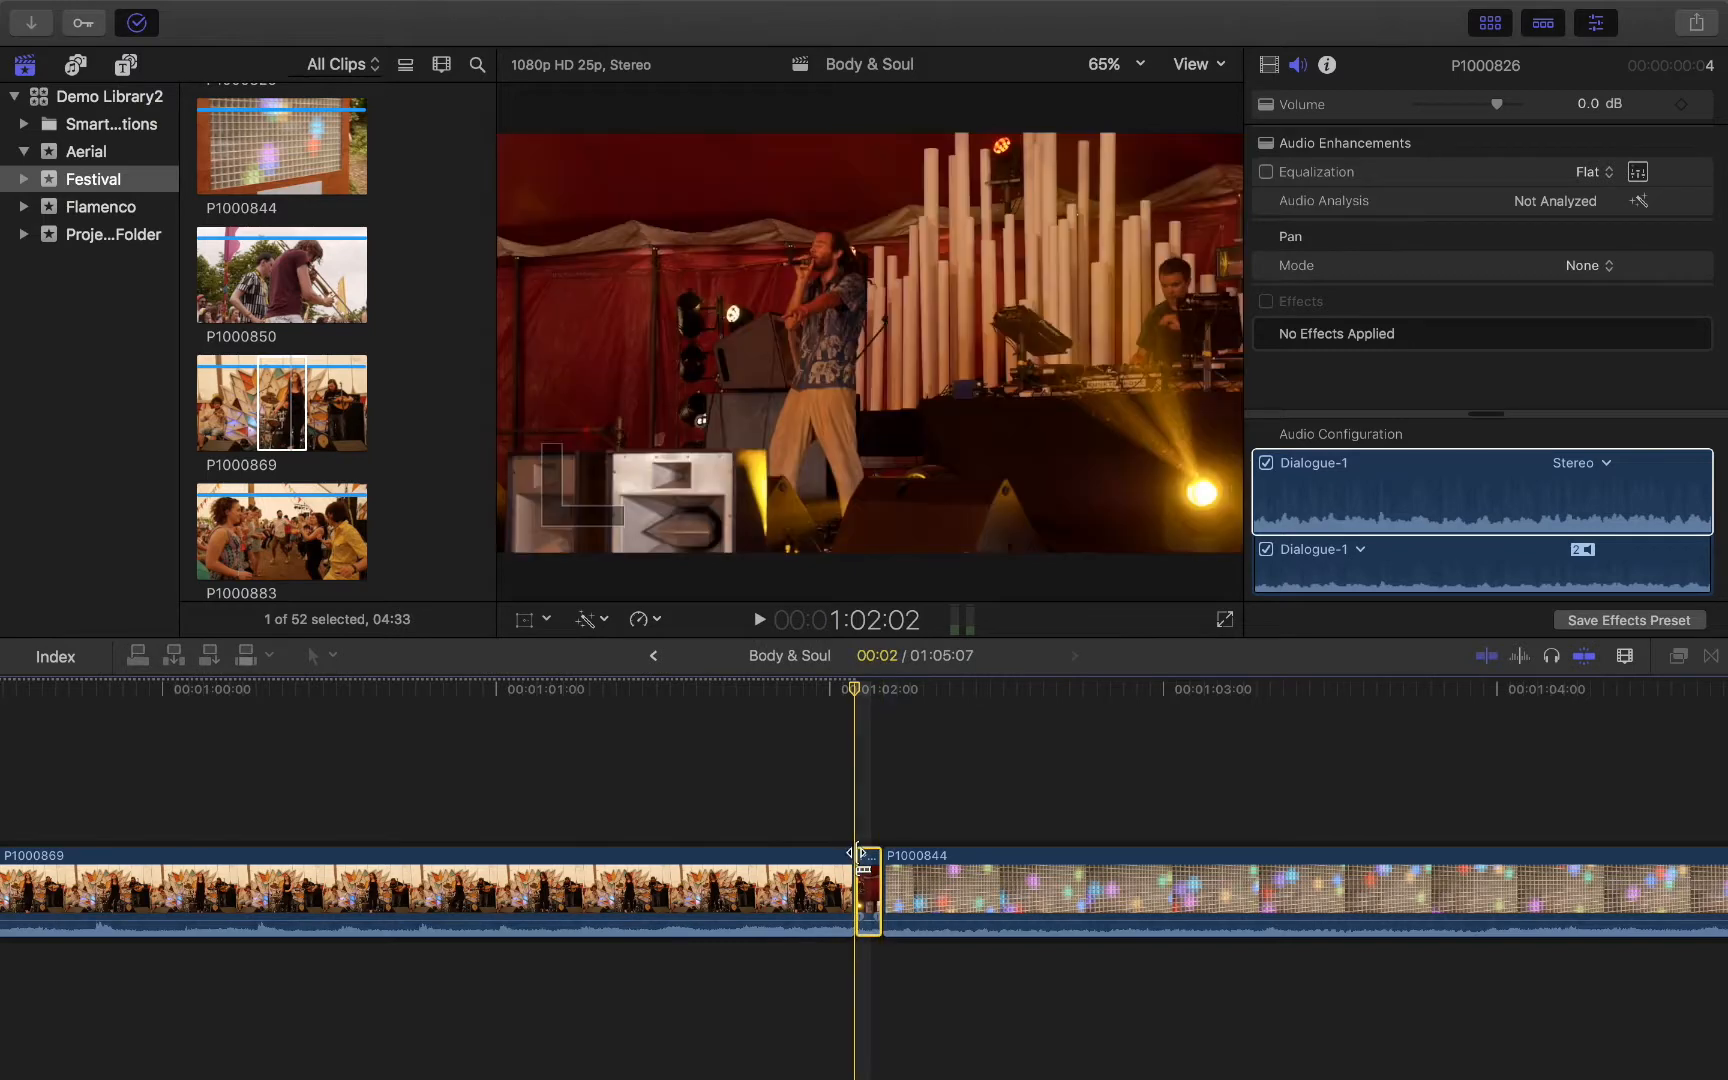
key("super+minus")
key("super+minus")
key("super+minus")
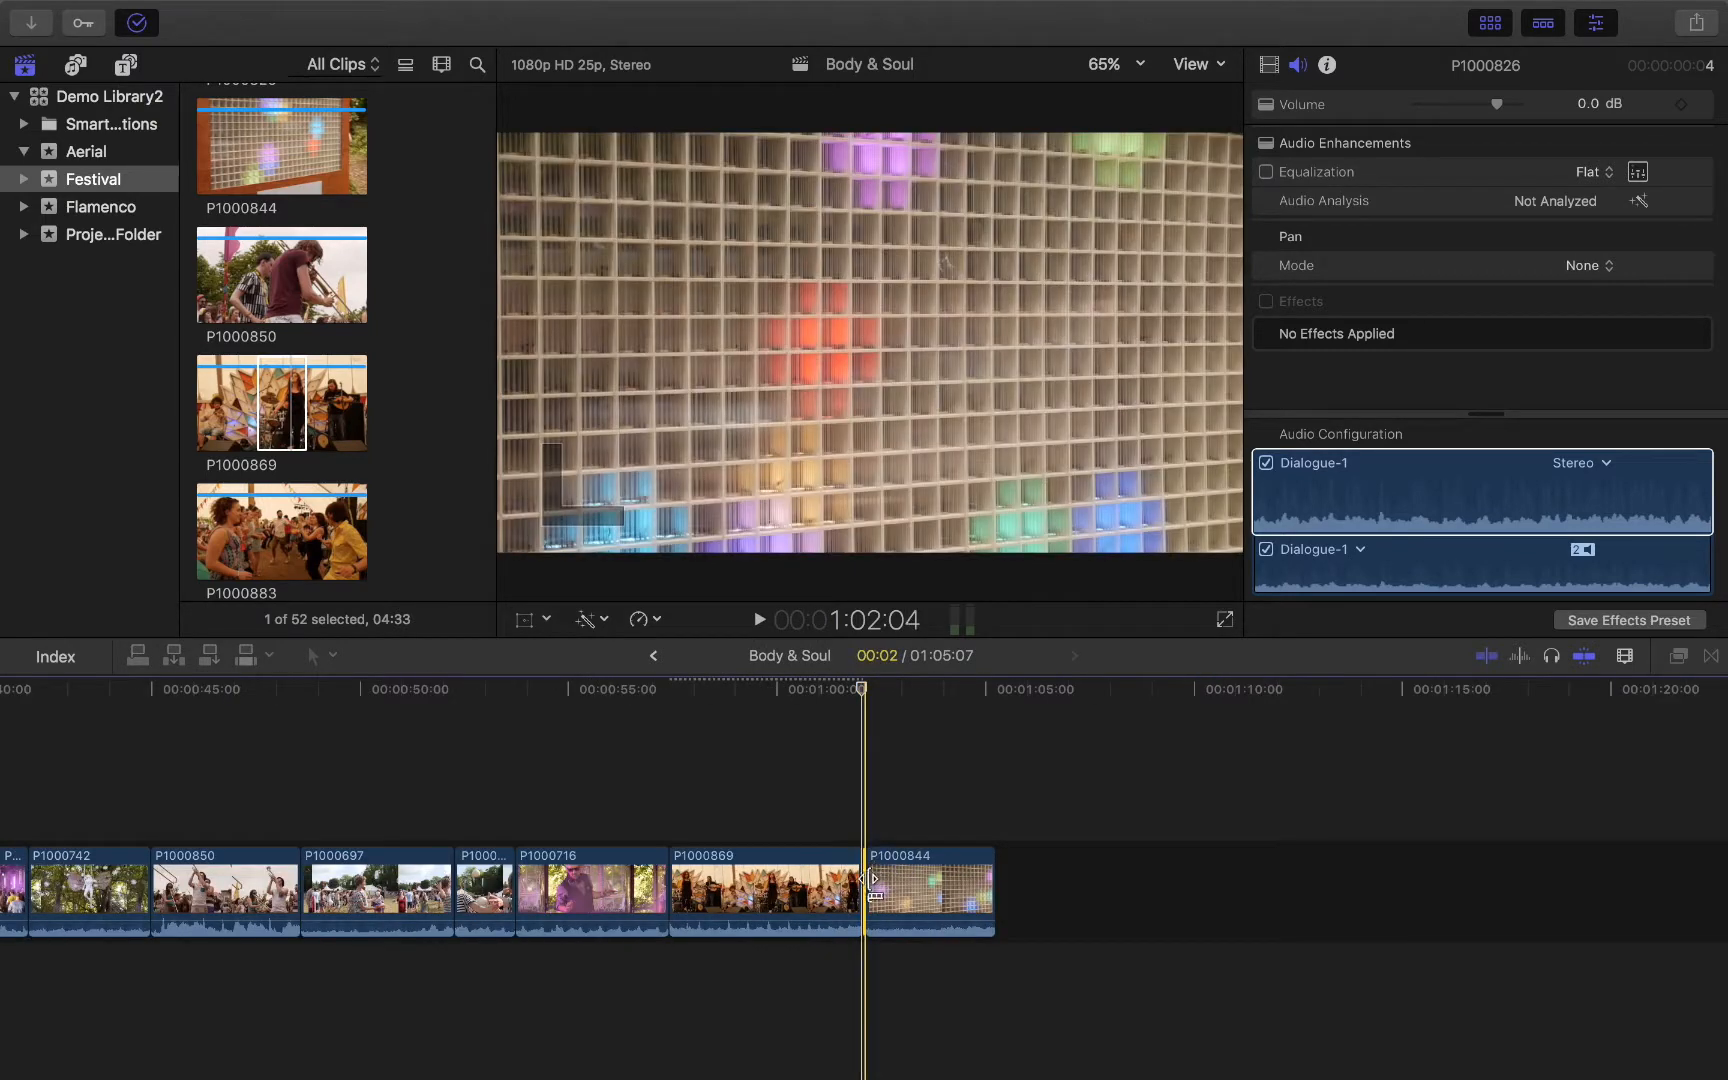
key("super+z")
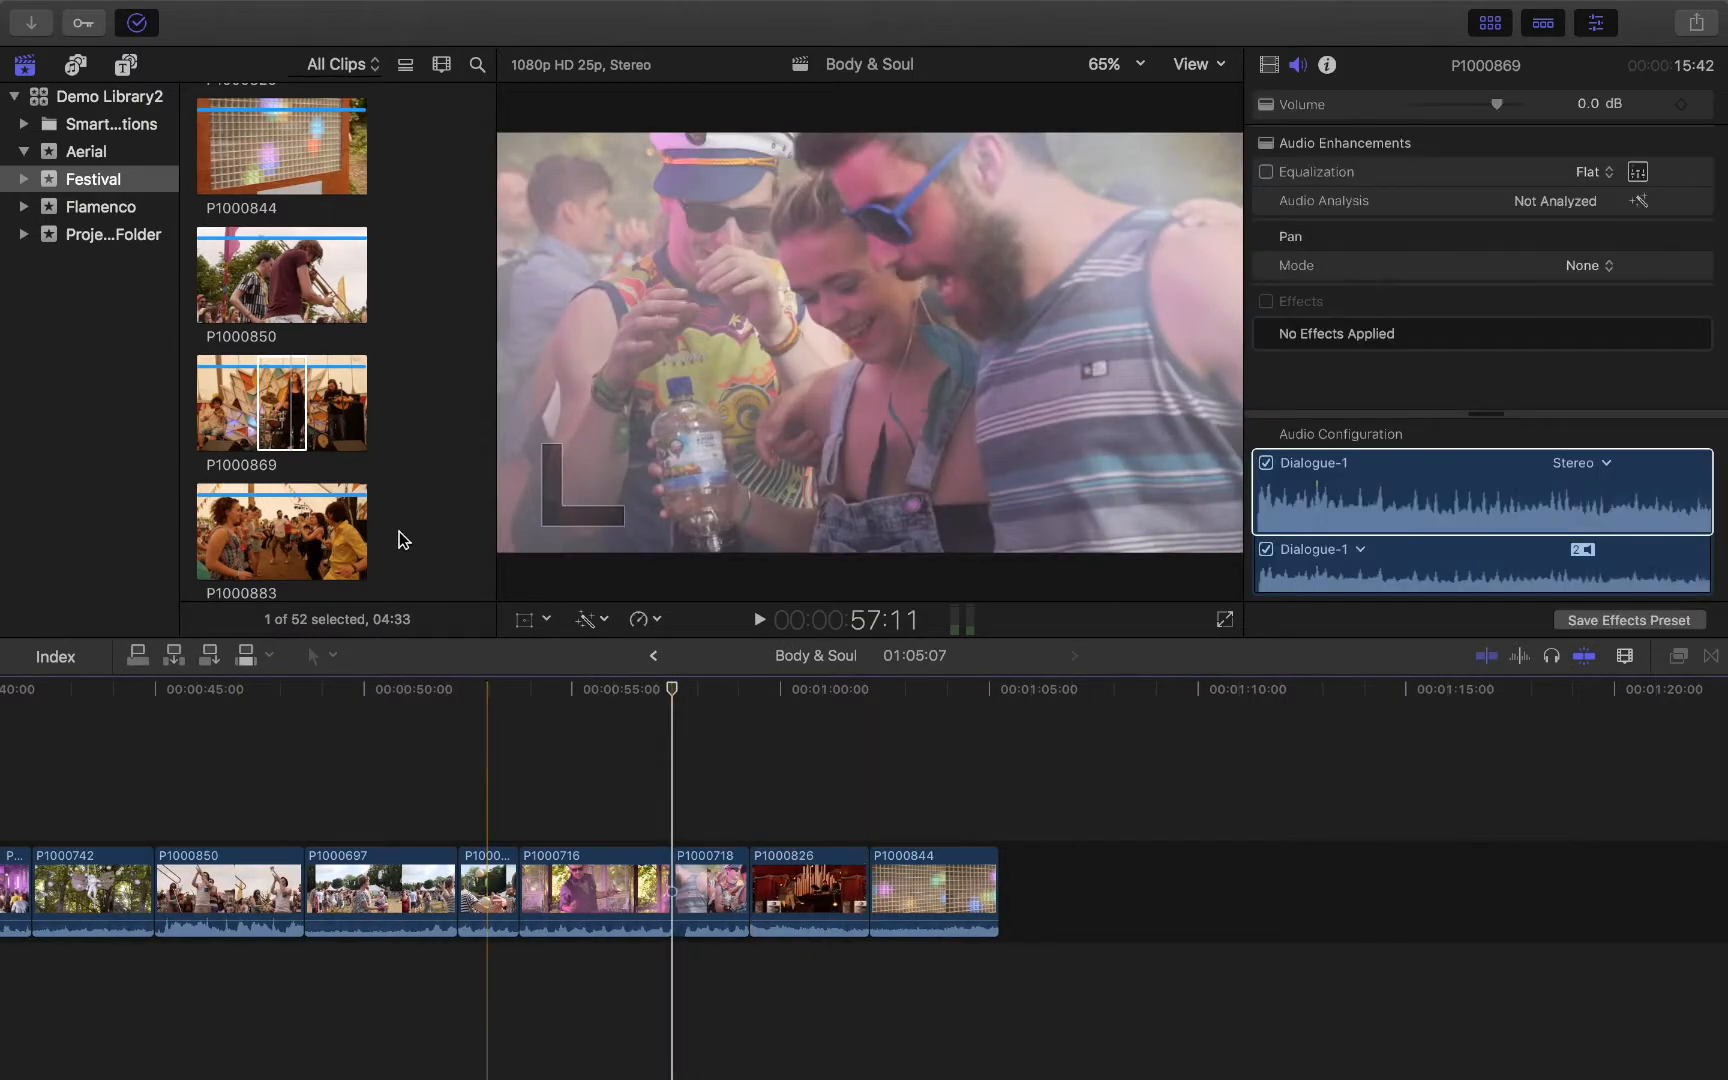
Step: Select P1000883 in the browser and review the primary and connected clips along the whole timeline
left_click(268, 541)
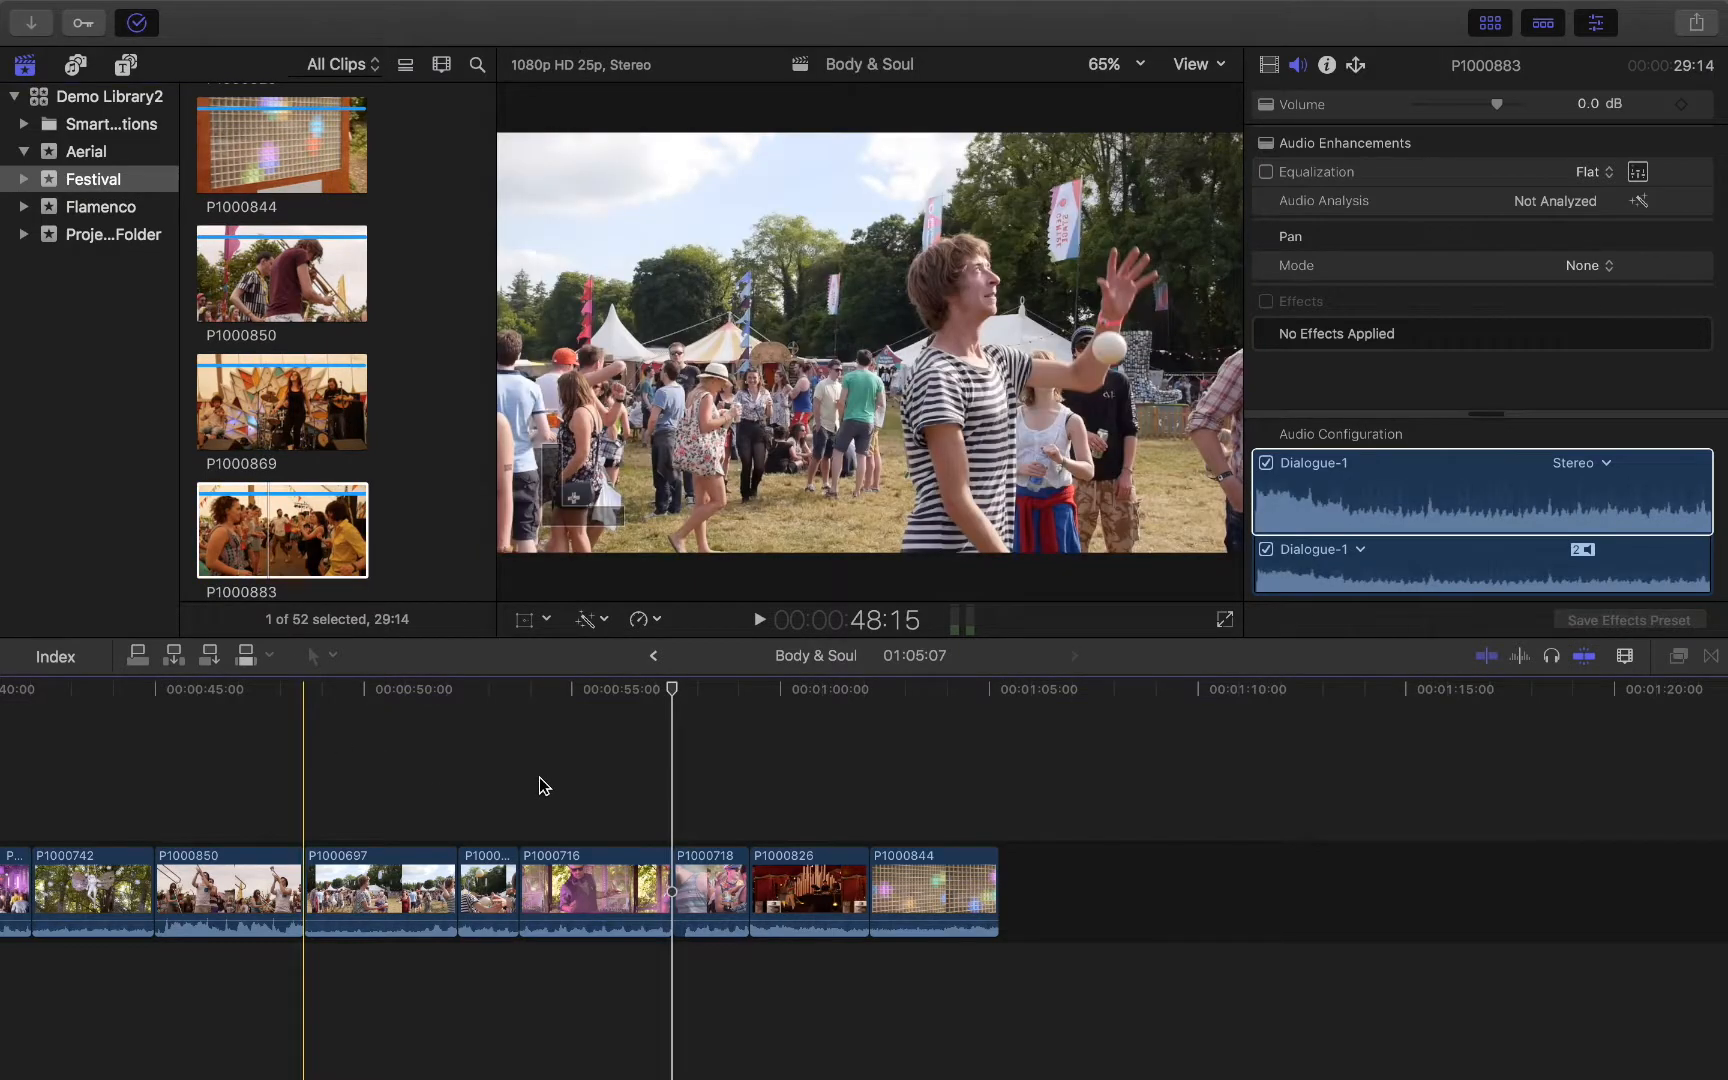
scroll(703, 766, "left", 1)
scroll(703, 766, "left", 20)
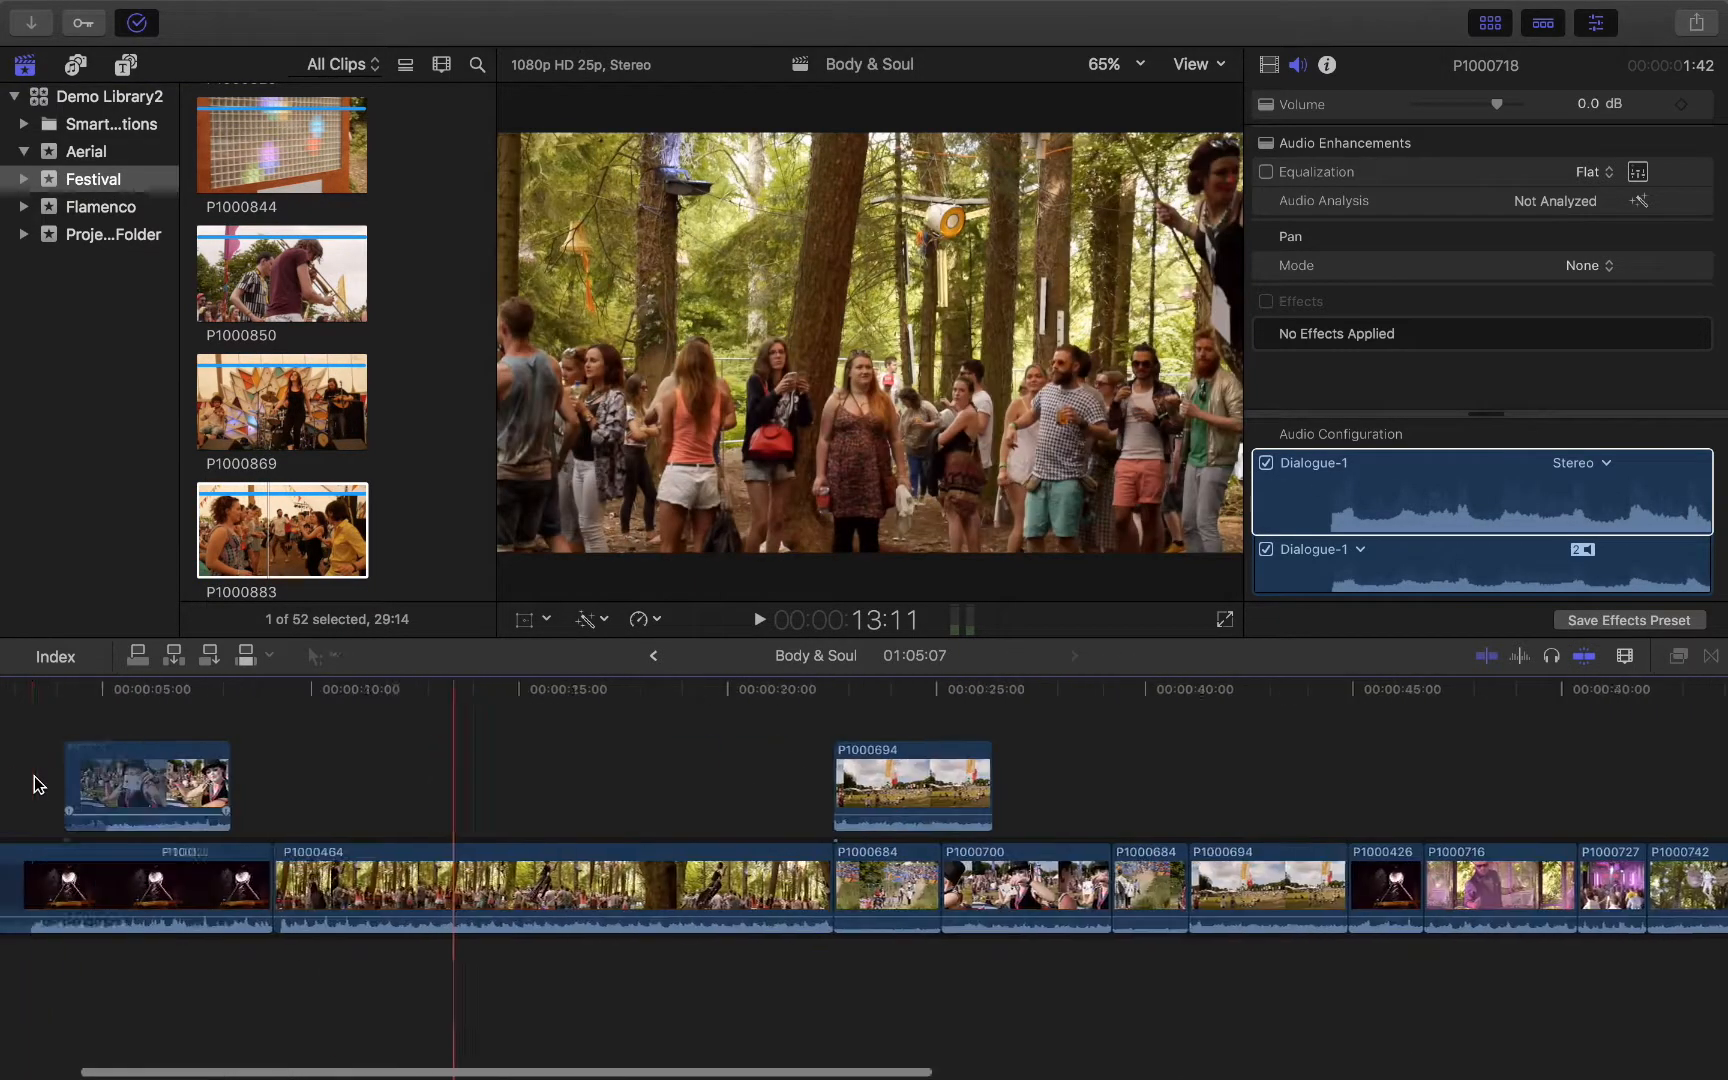
key("super+minus")
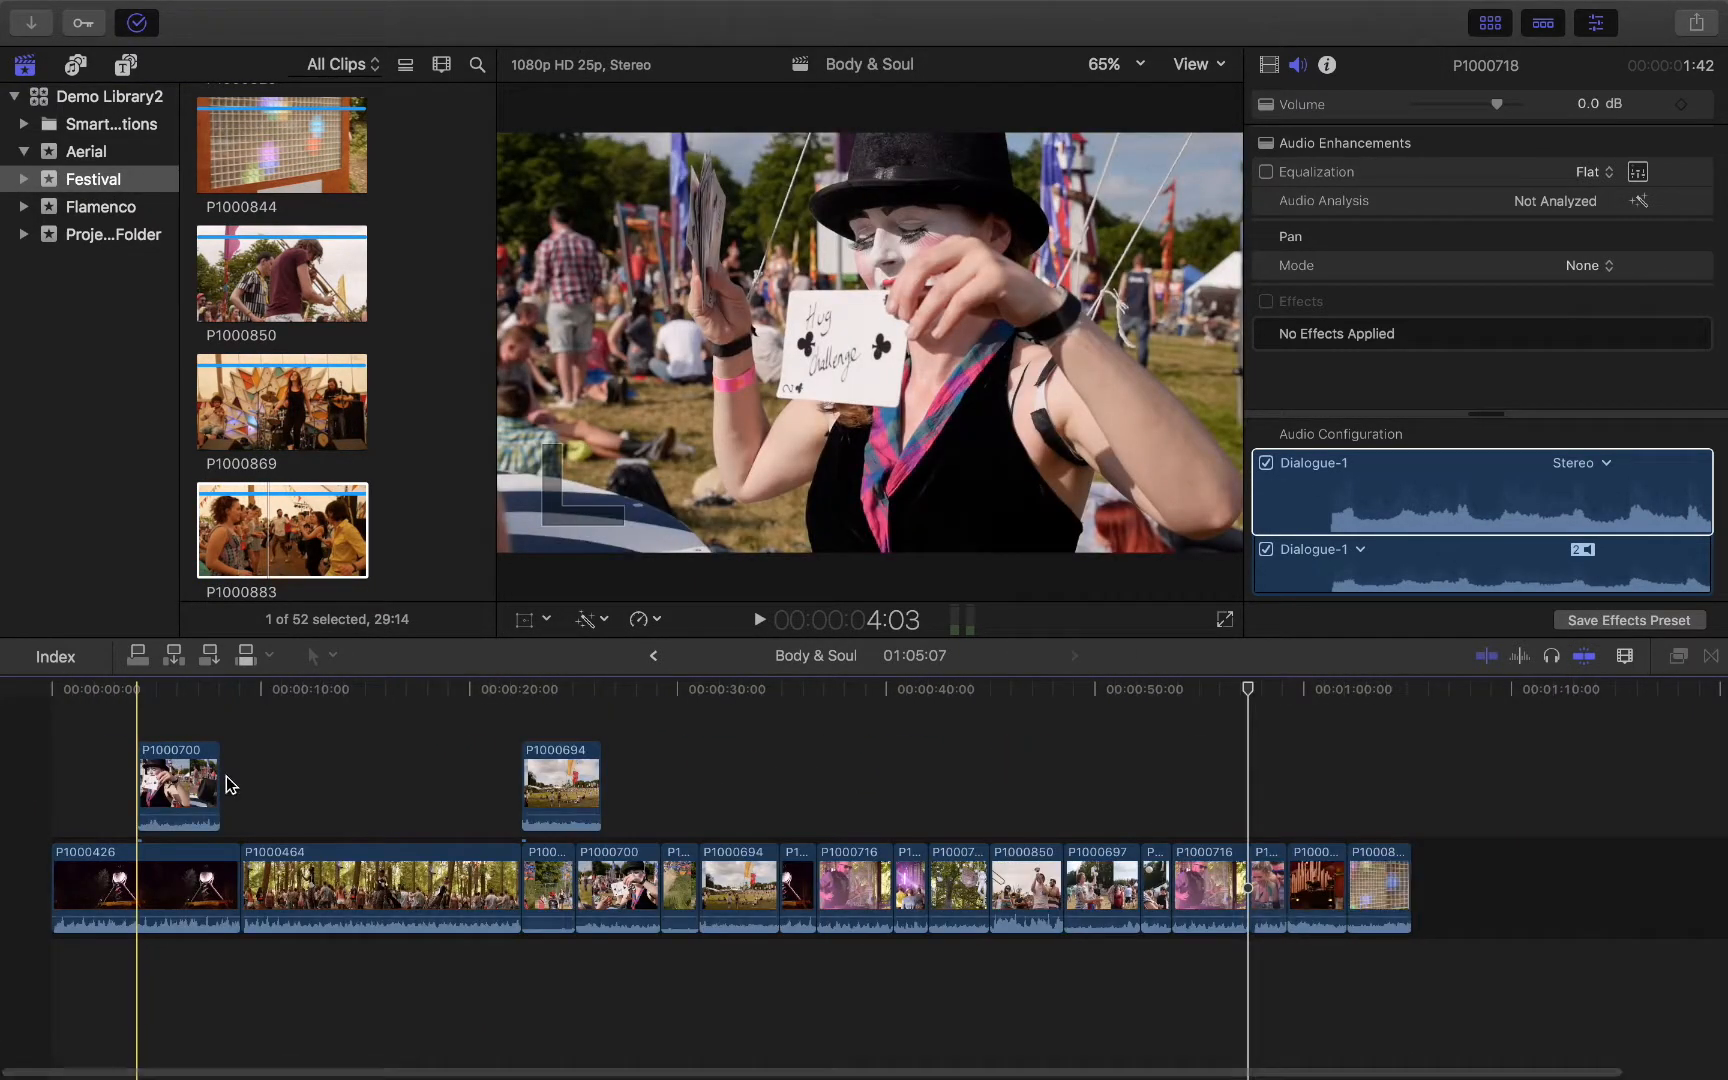
left_click(395, 769)
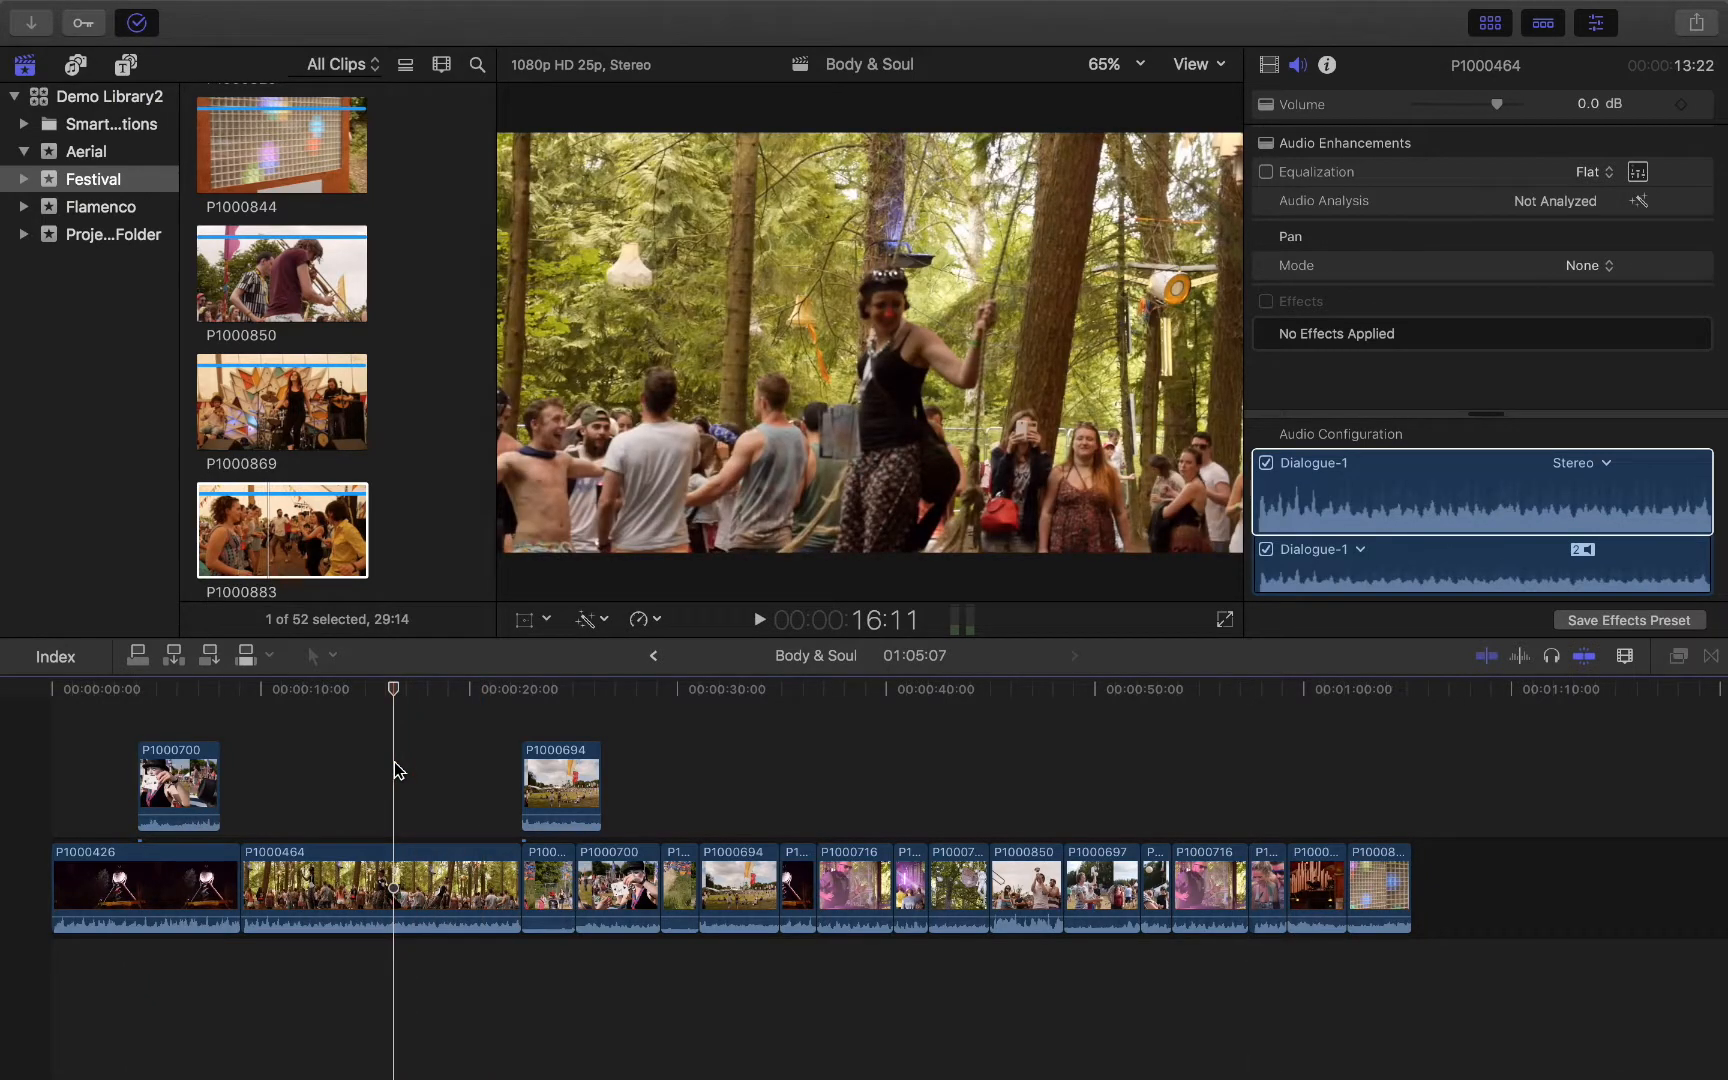
left_click(417, 874)
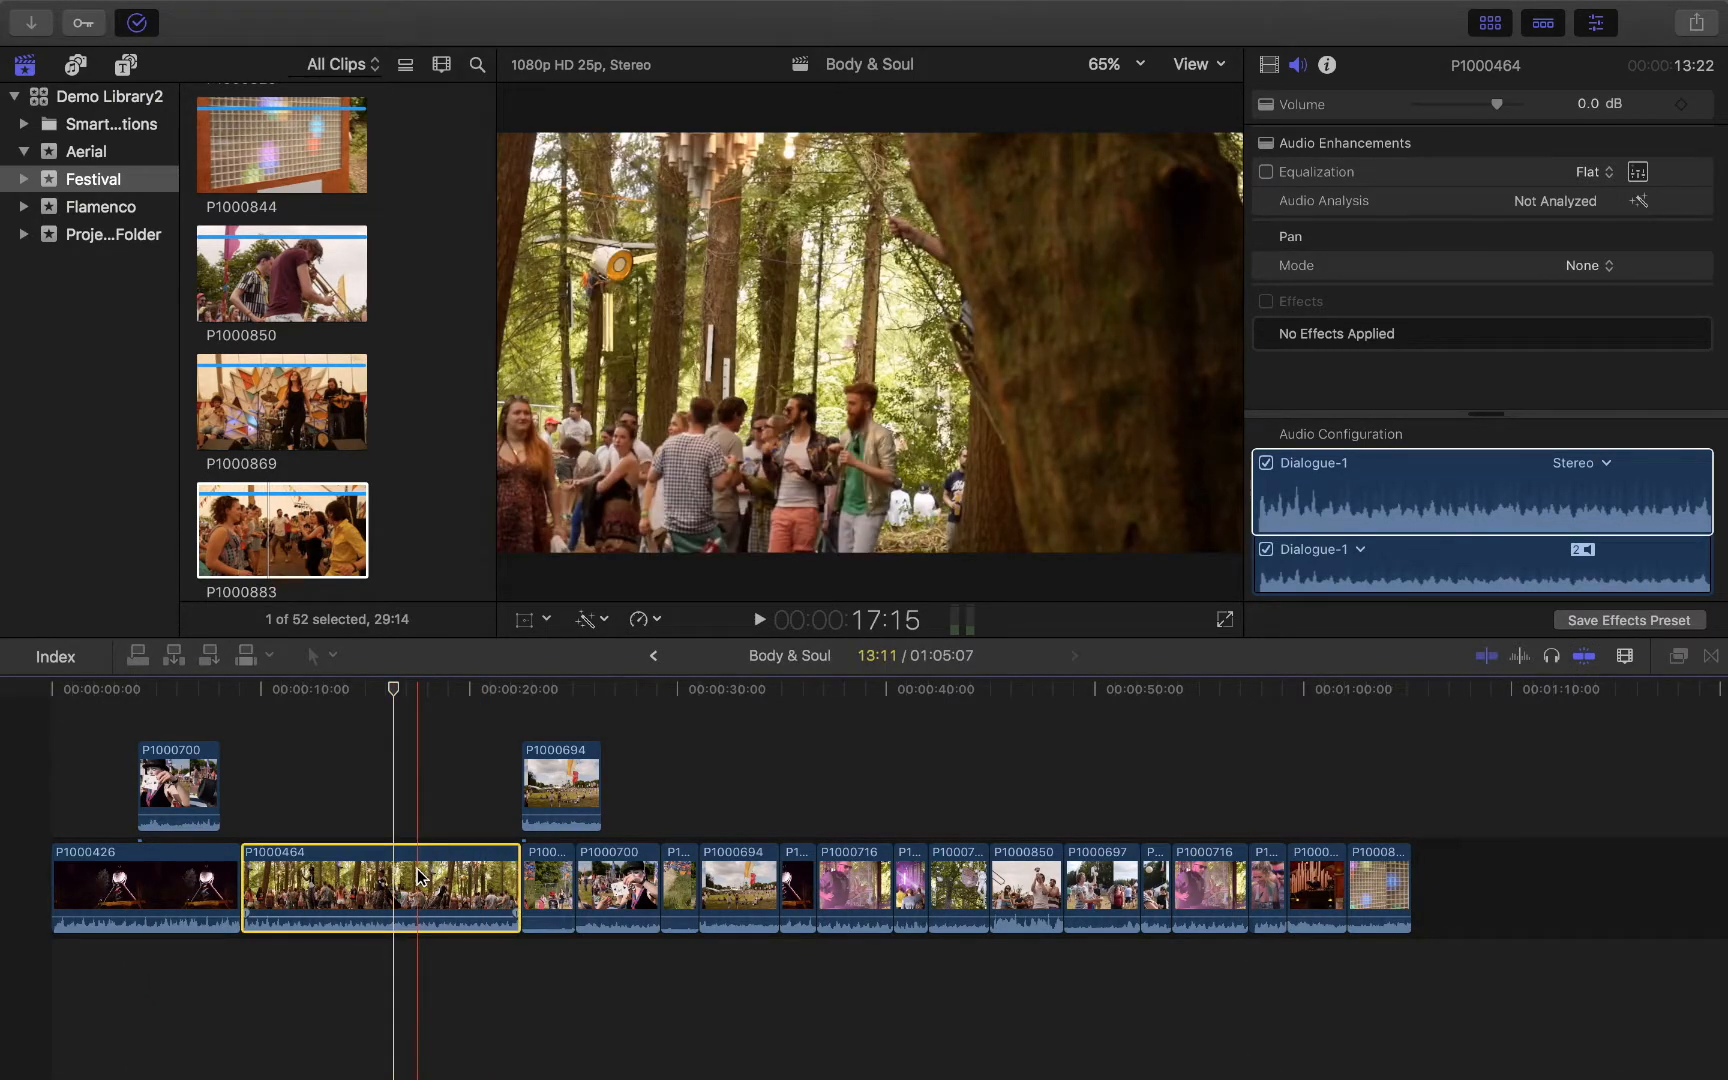
scroll(640, 800, "right", 3)
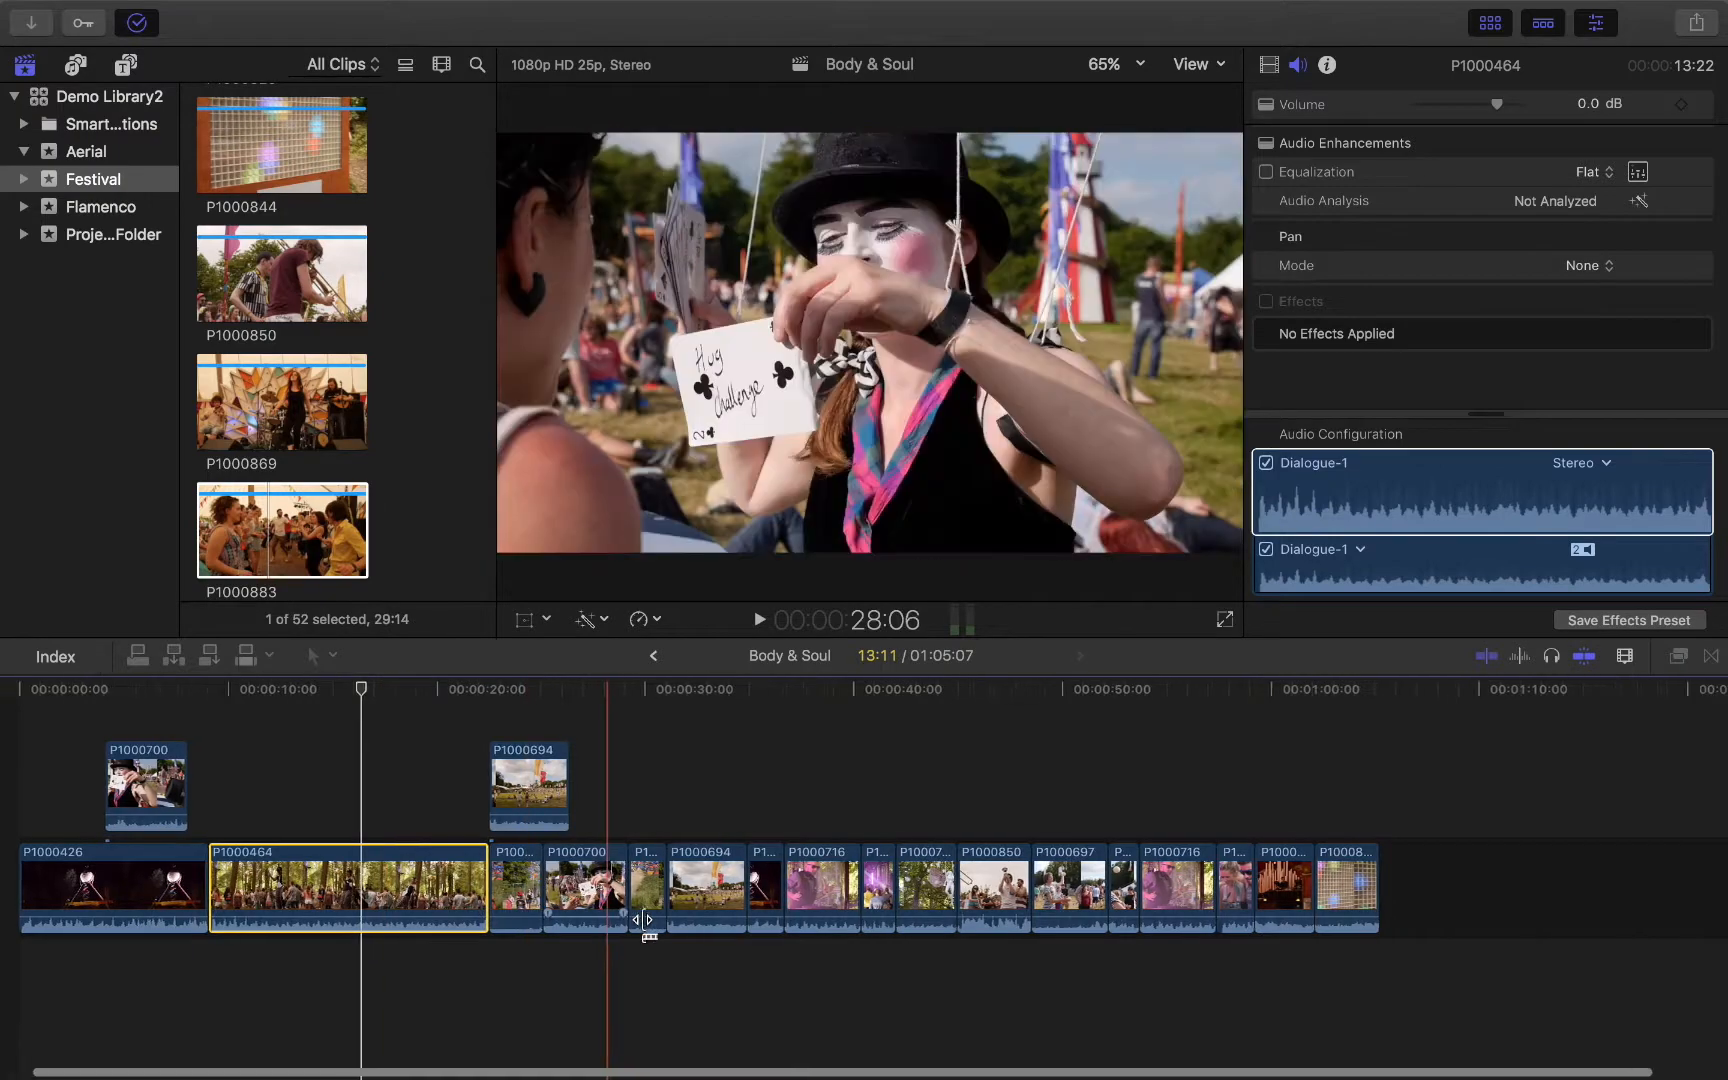
scroll(927, 783, "right", 2)
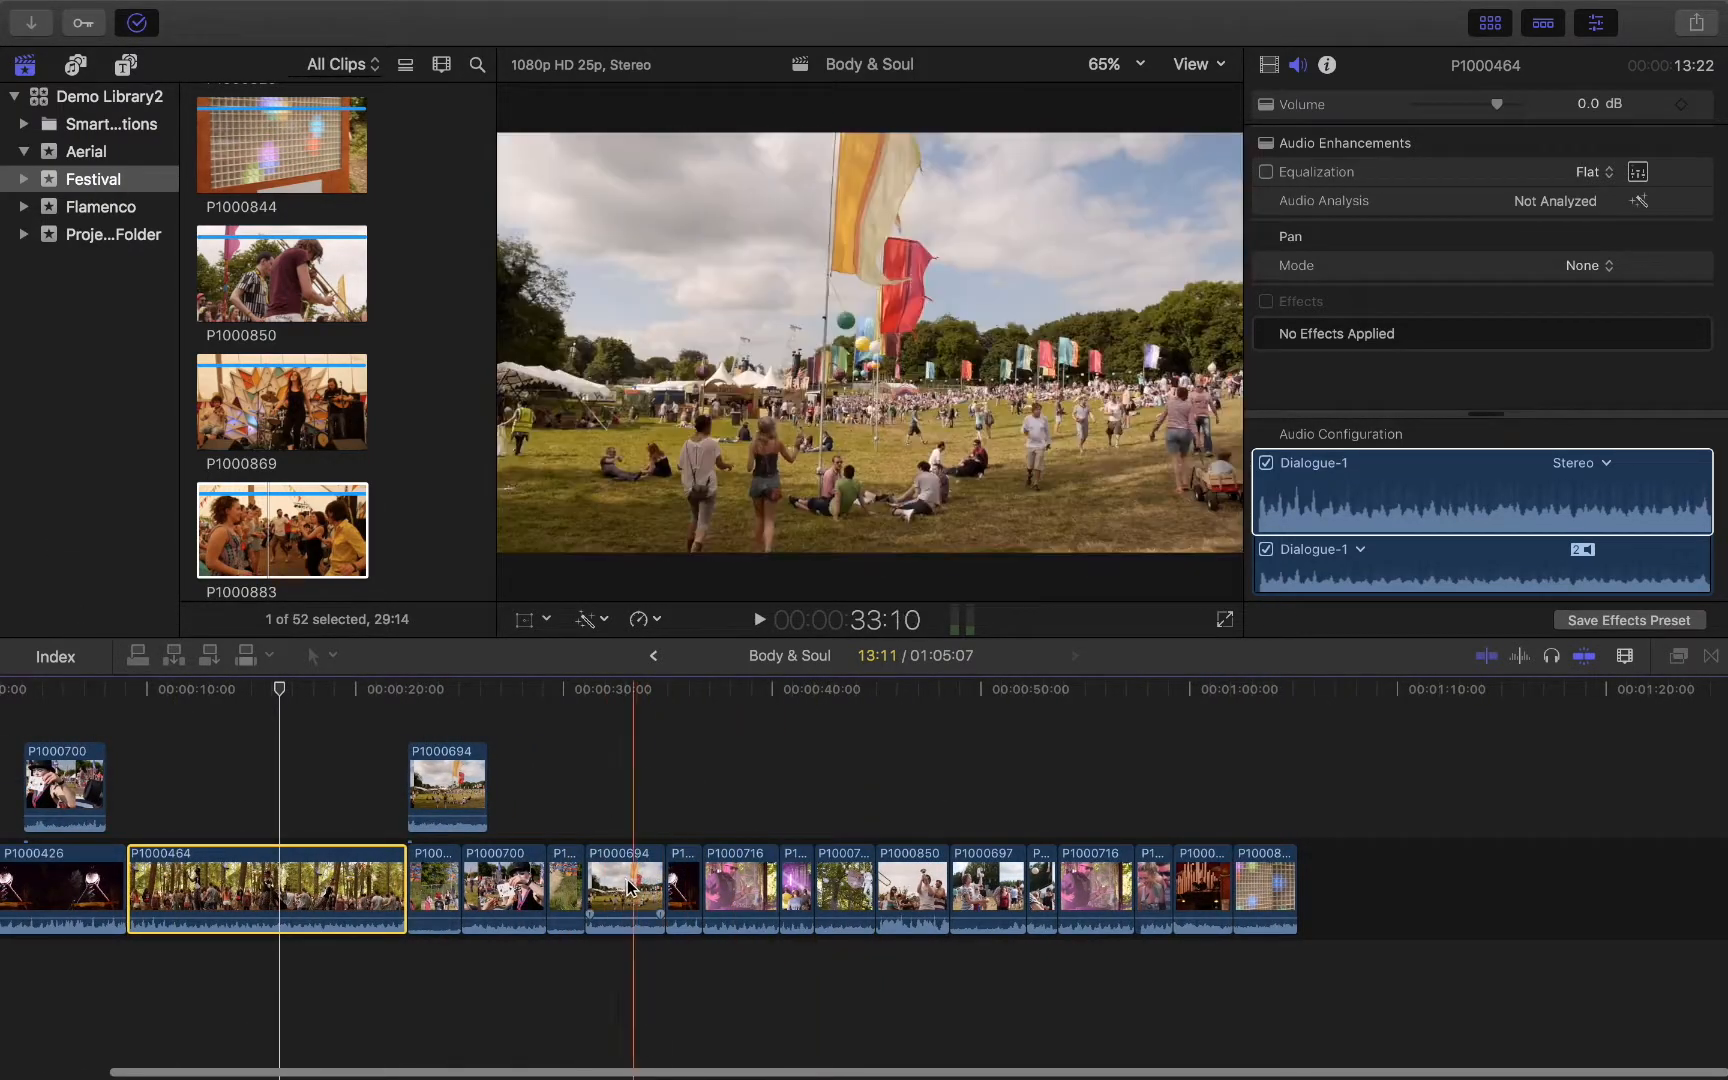
left_click(586, 740)
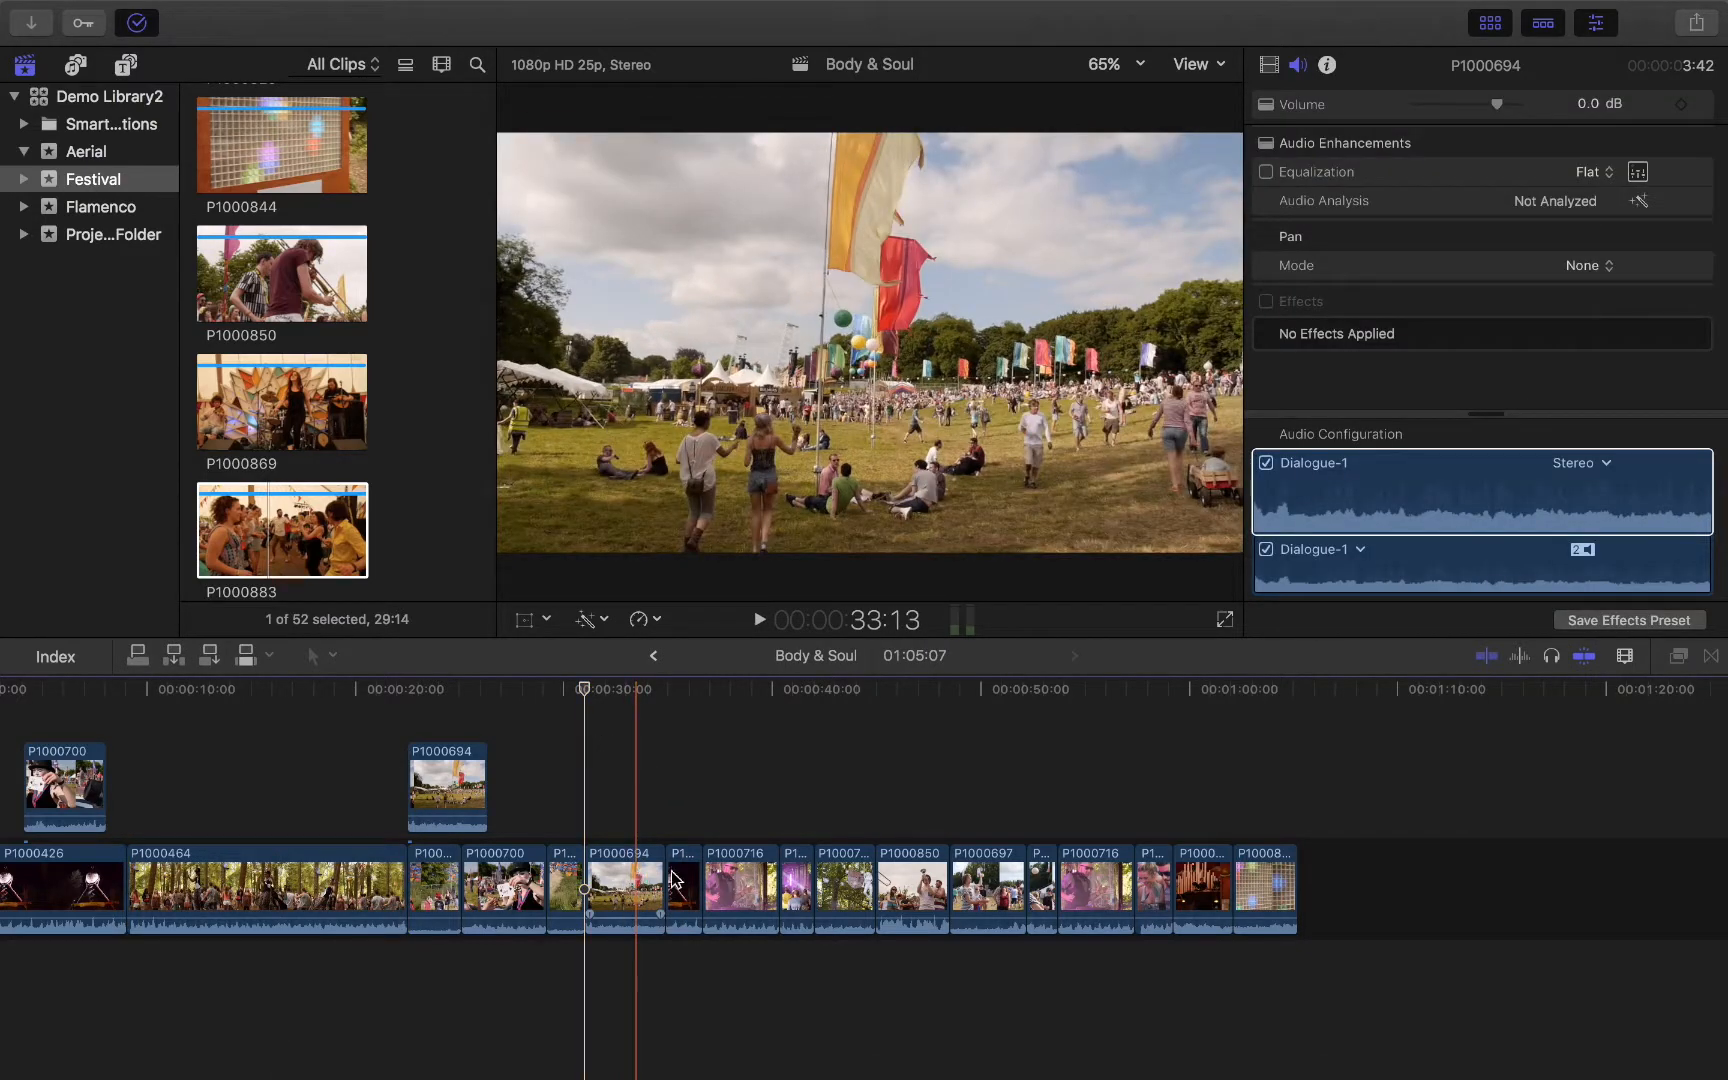
key("super+minus")
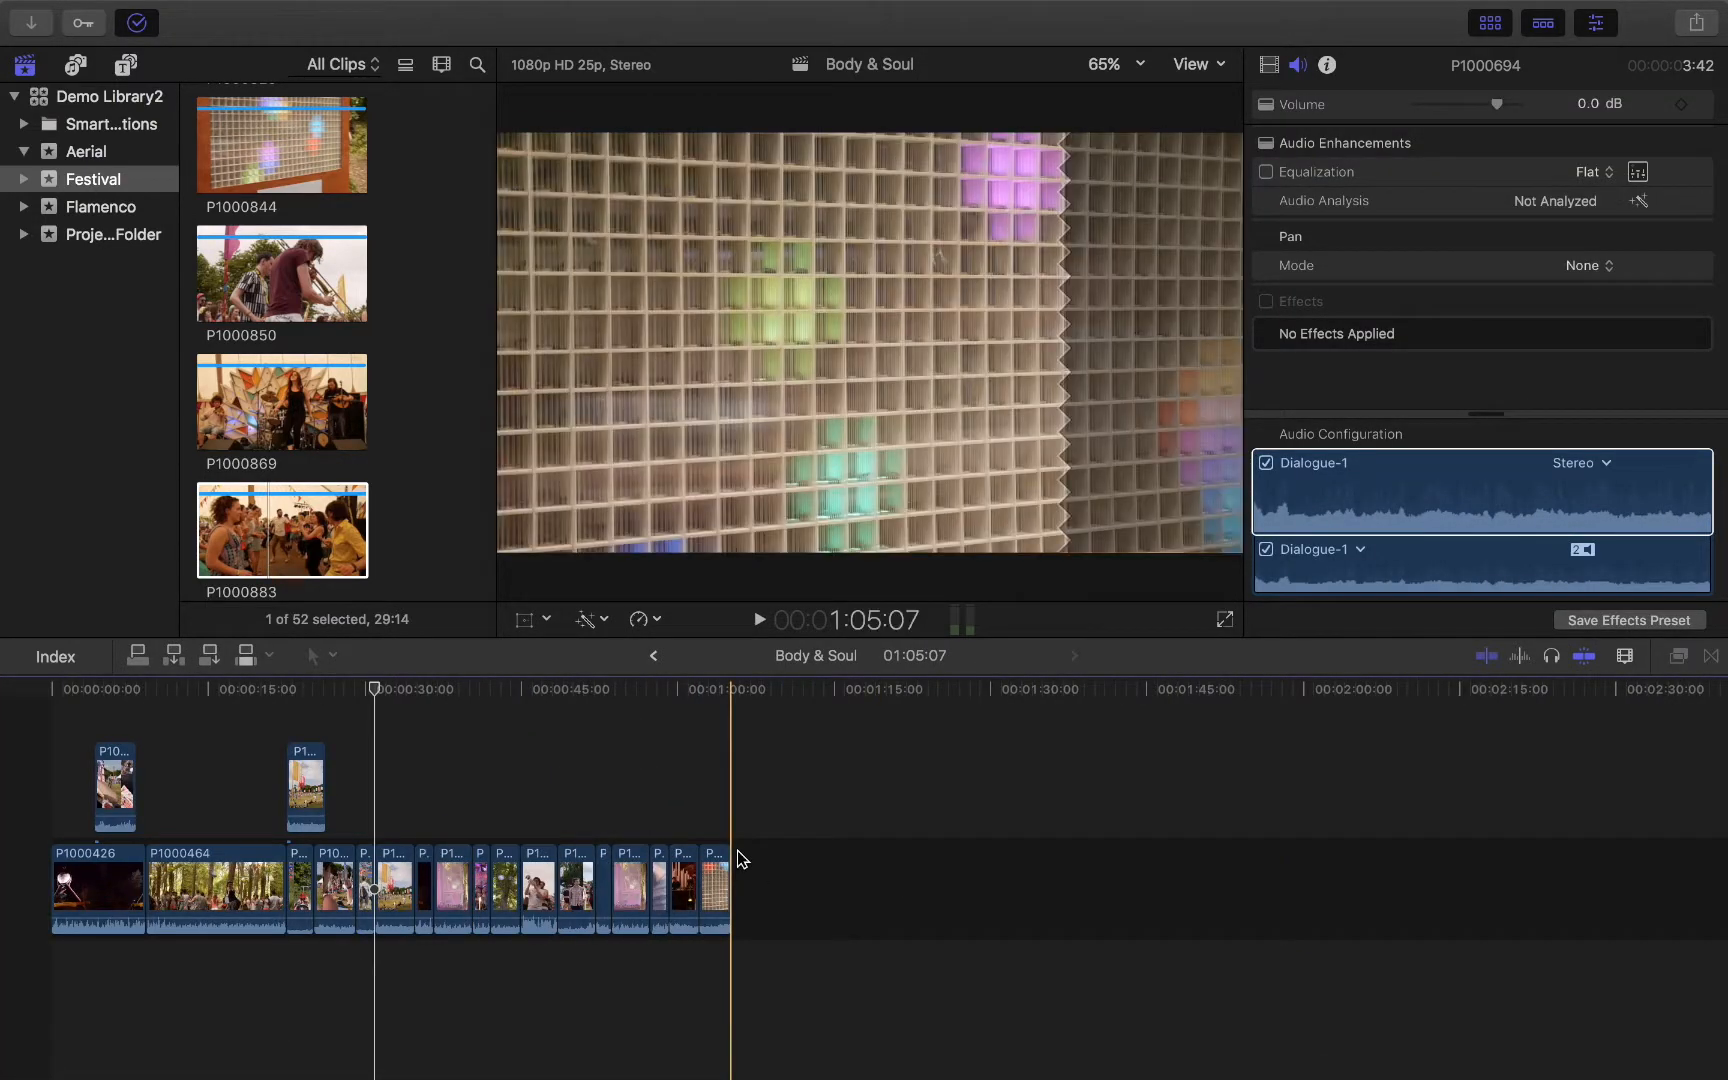
Step: Play P1000718 in the timeline and trim the clip to about 01:01
key("super+equal")
key("super+equal")
scroll(404, 860, "left", 1)
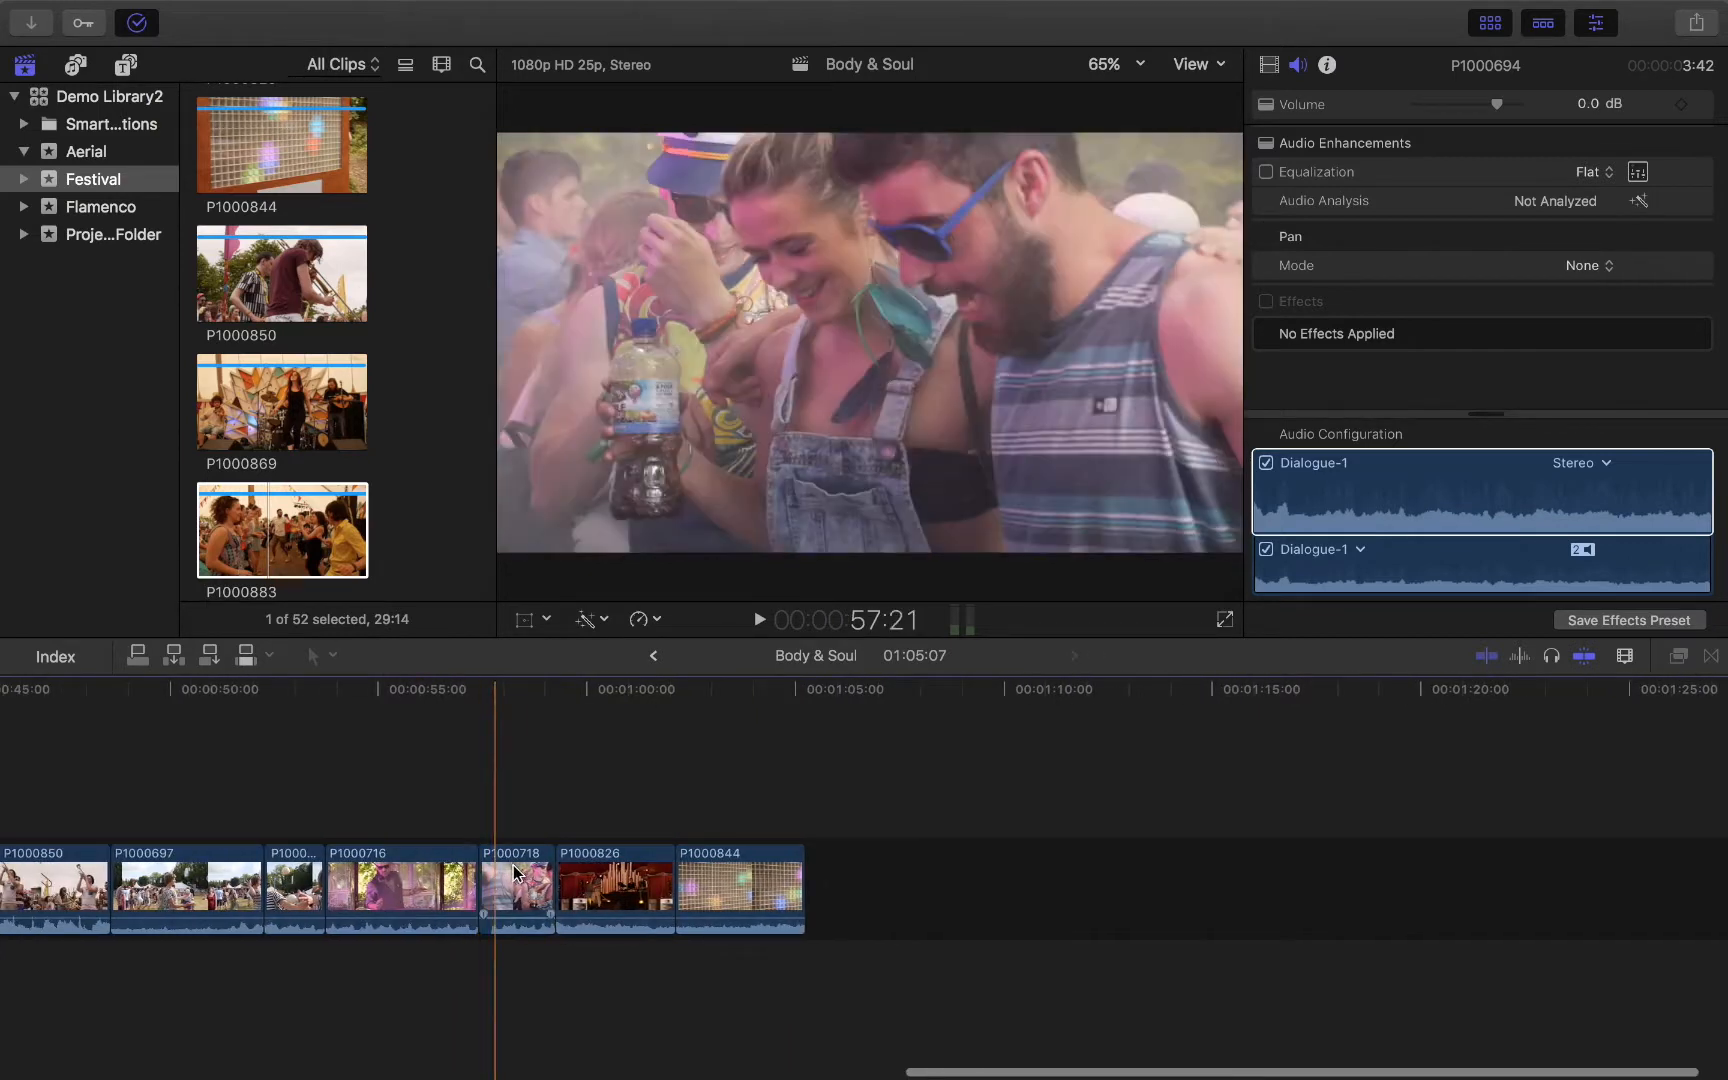
key("space")
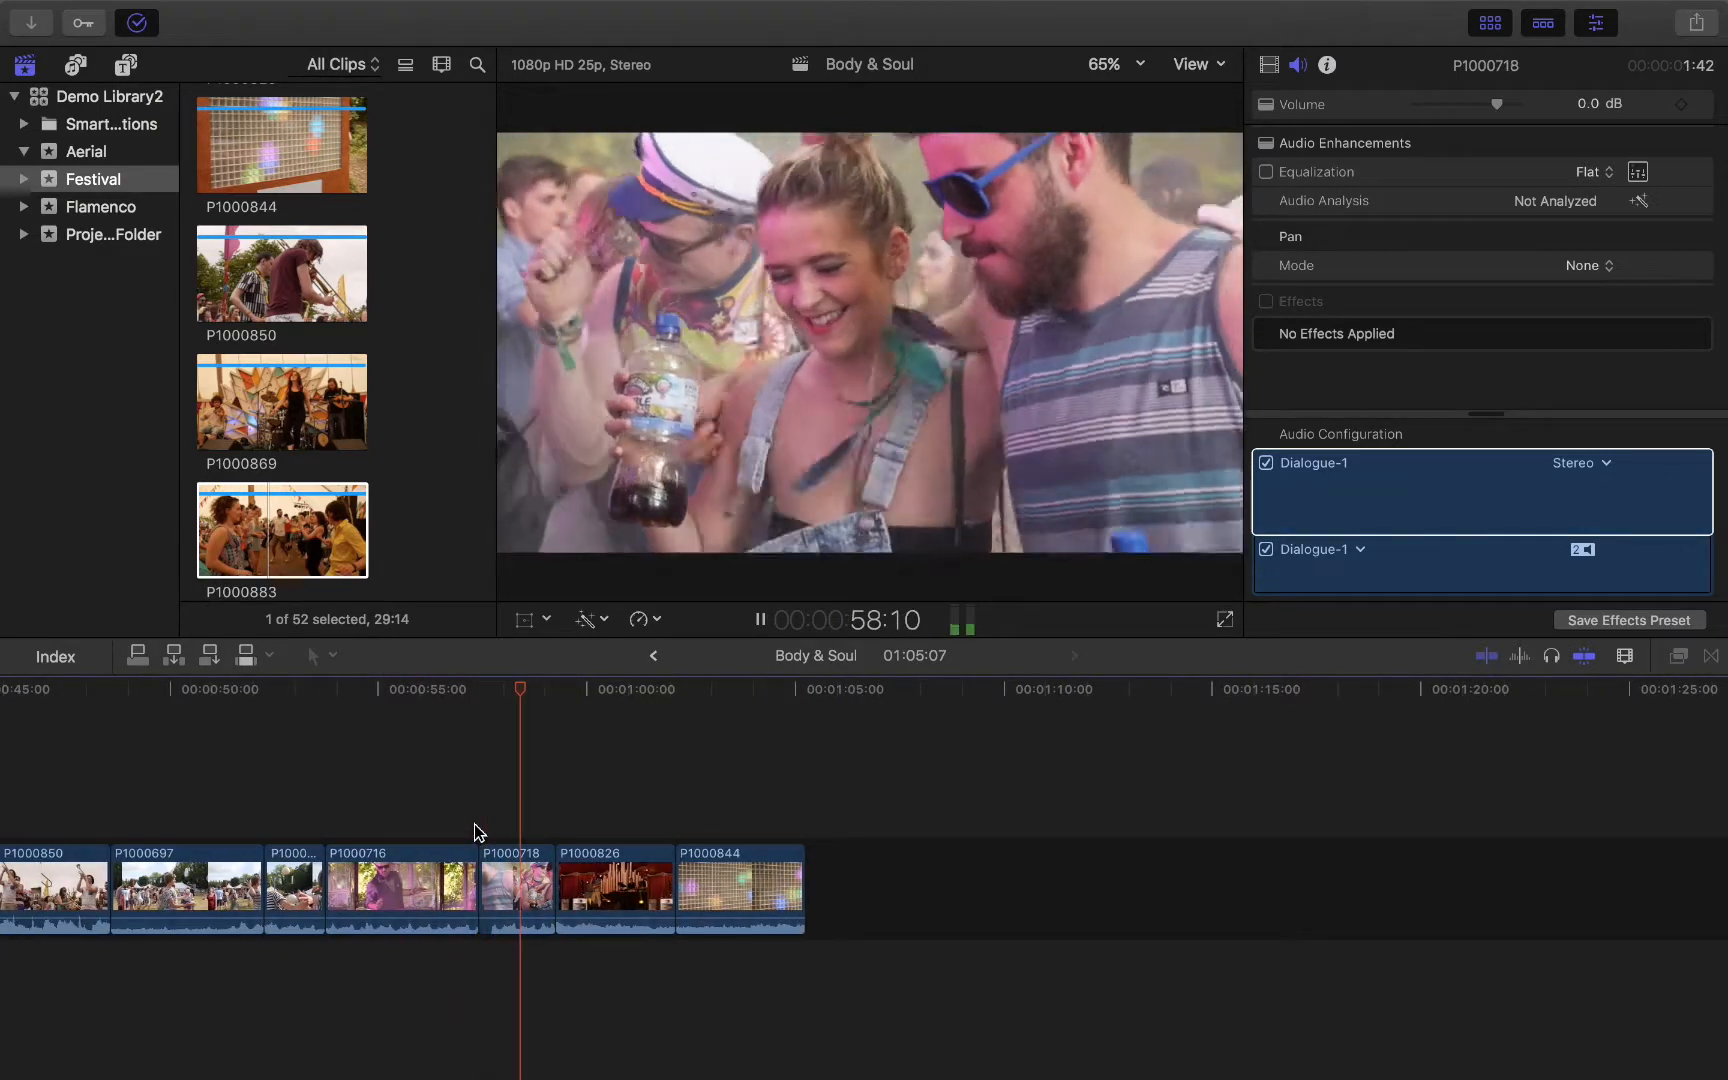
left_click_drag(556, 870, 492, 866)
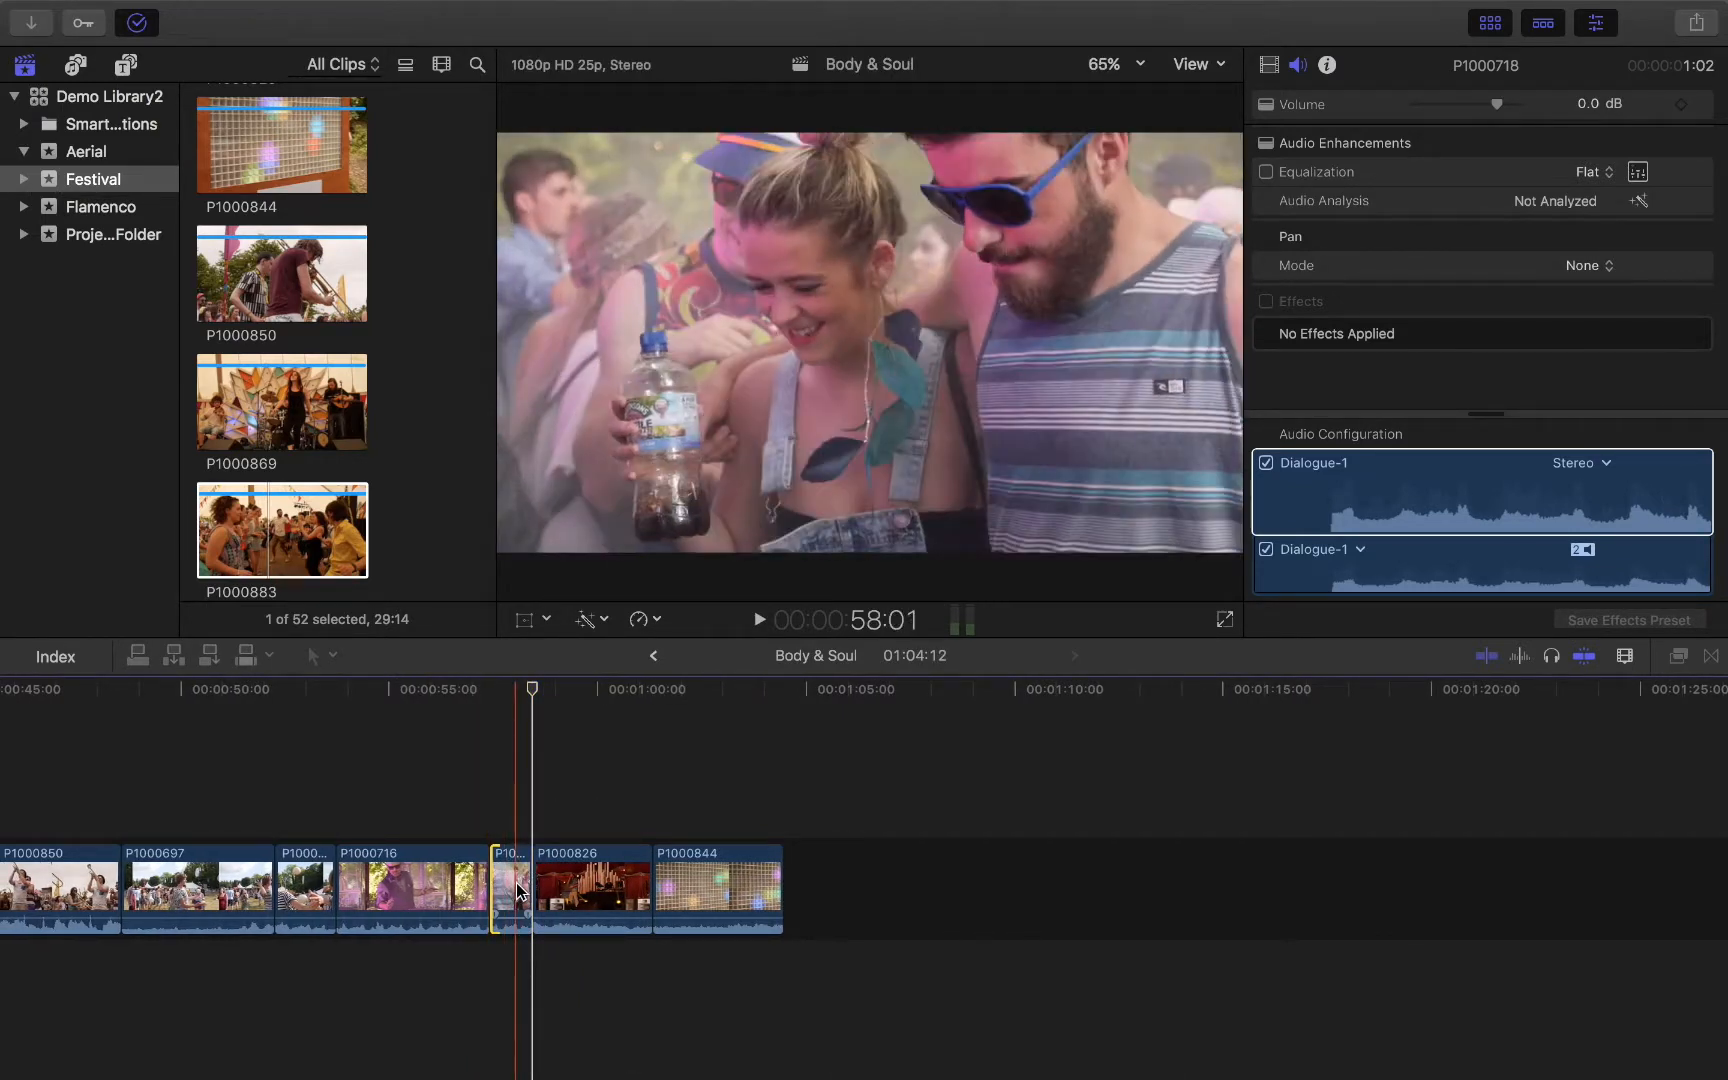
Step: Copy the trimmed P1000718 and paste it into the middle of P1000826 at 59:21
left_click(514, 885)
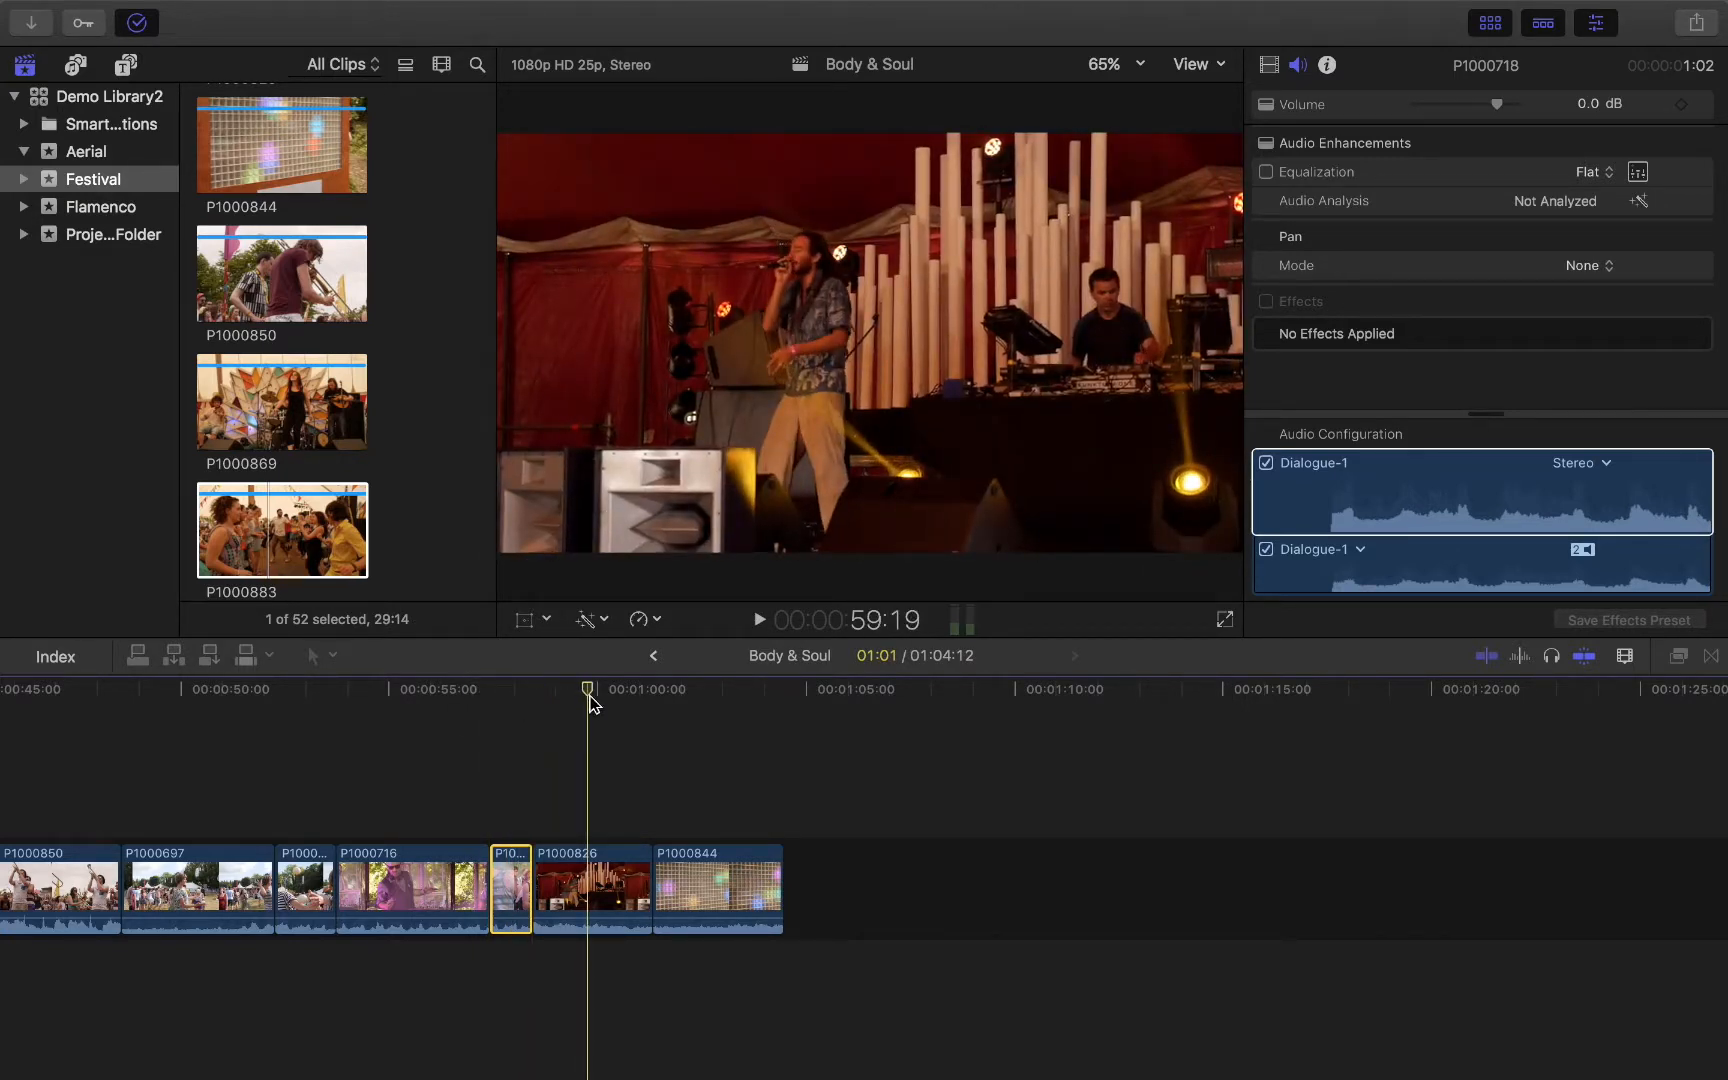
key("c")
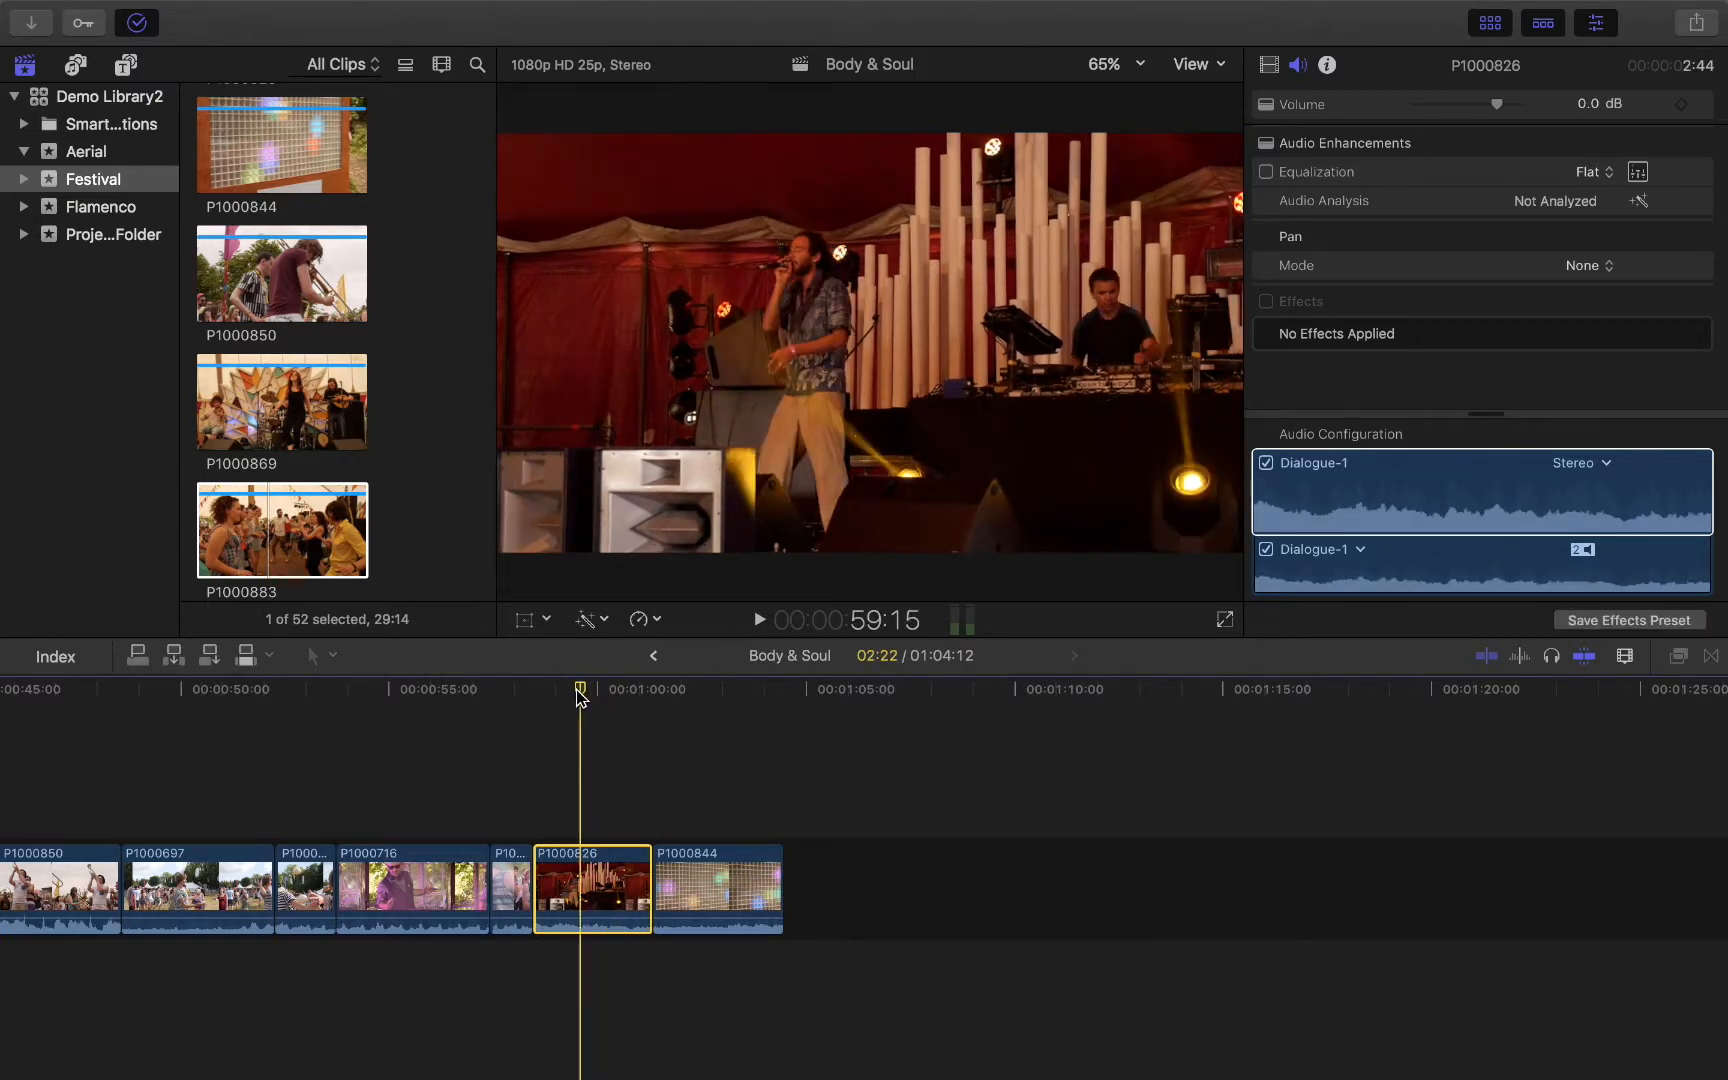
left_click(524, 700)
left_click(518, 908)
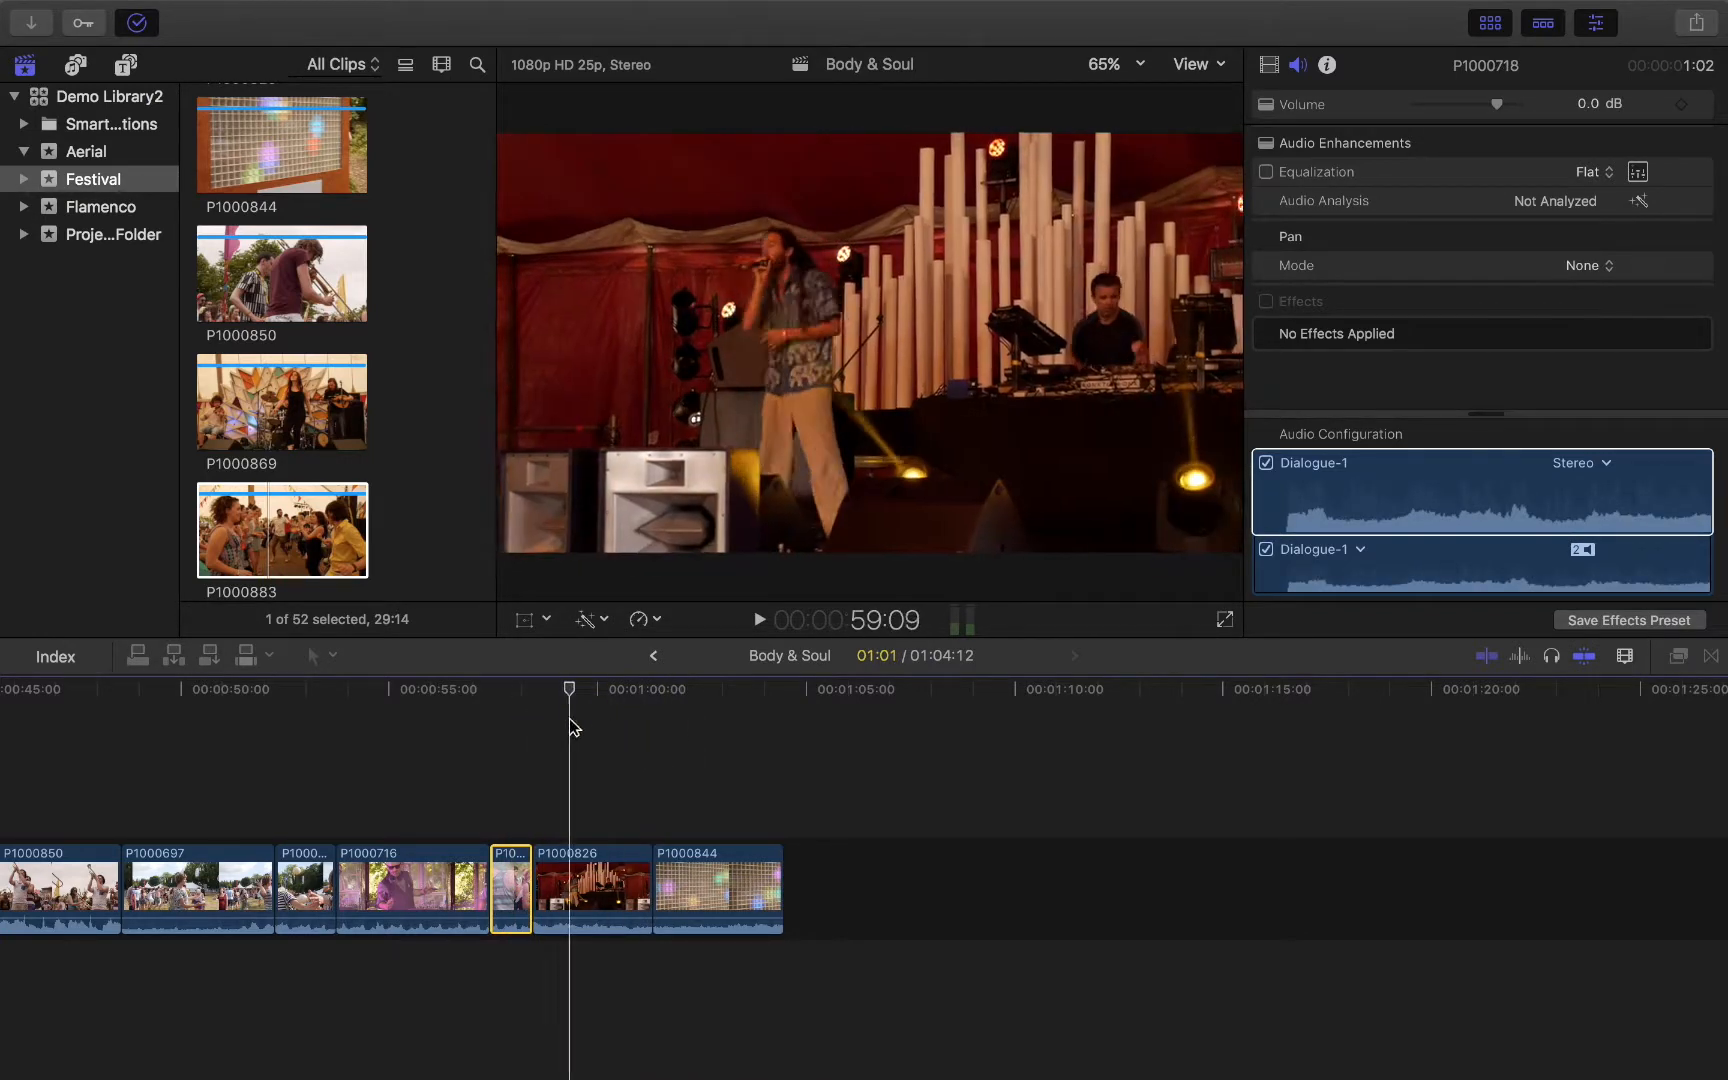
left_click_drag(544, 718, 590, 713)
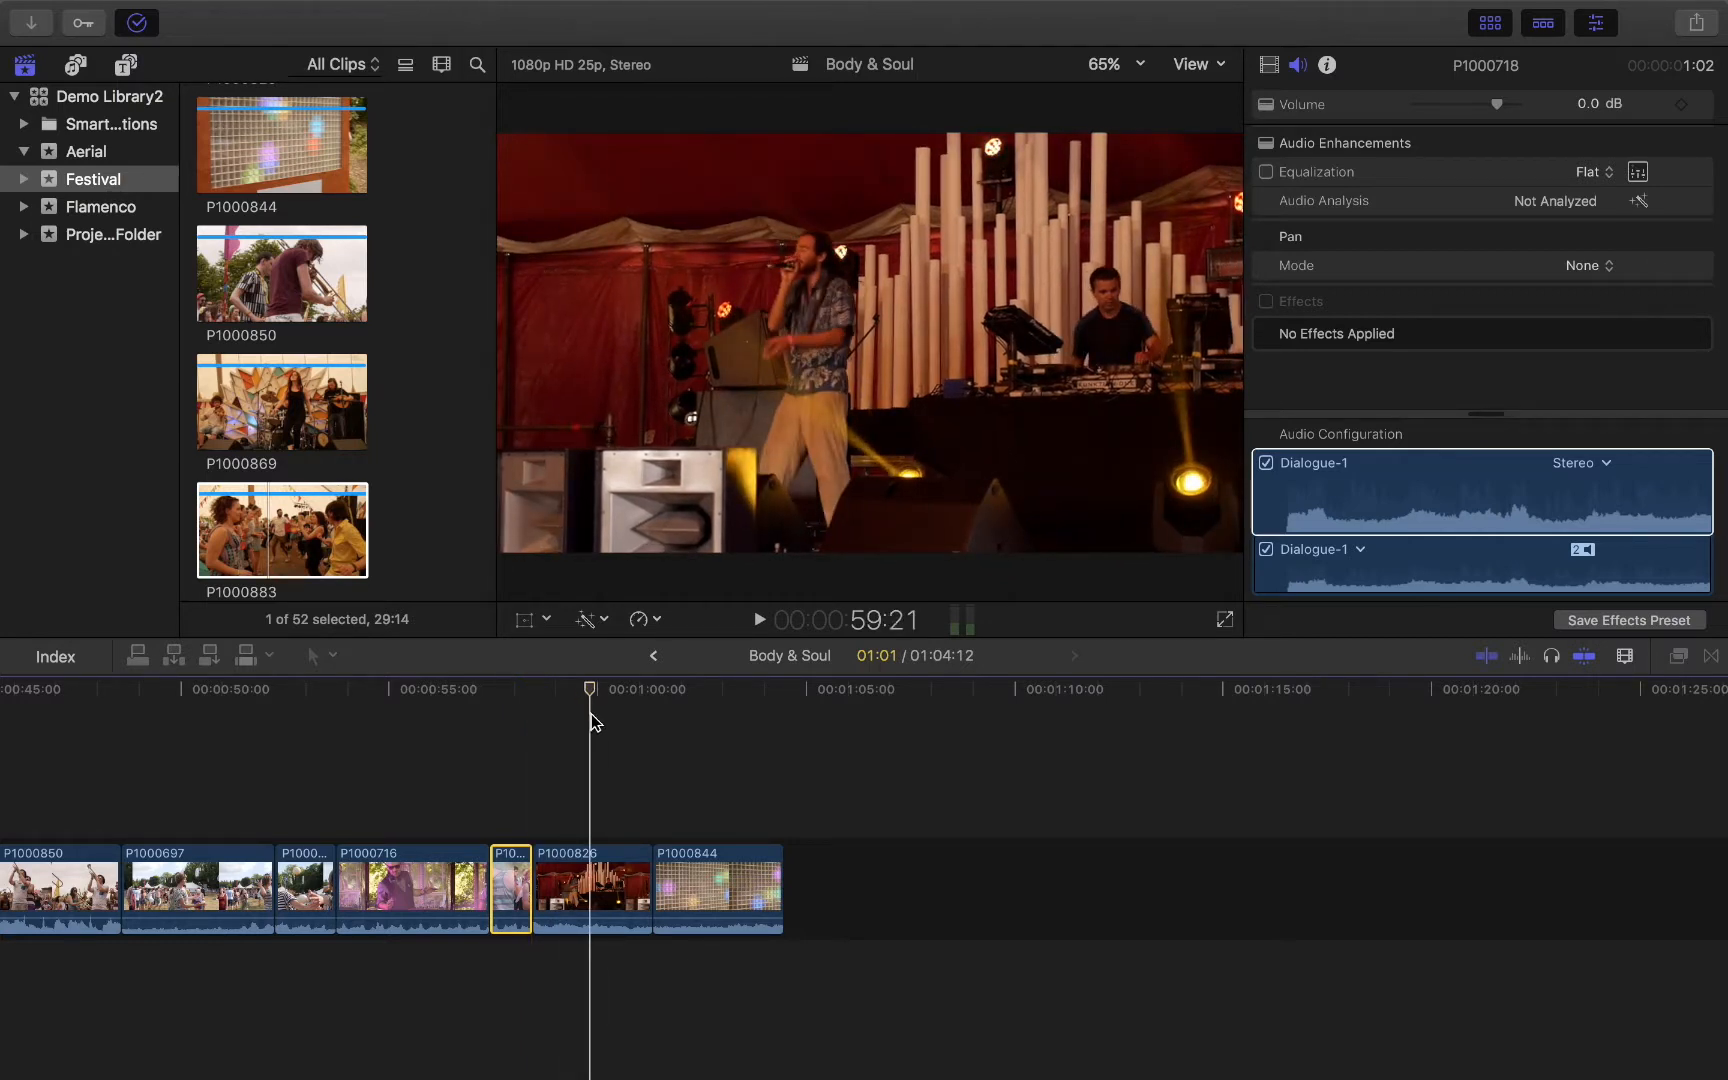
key("super+v")
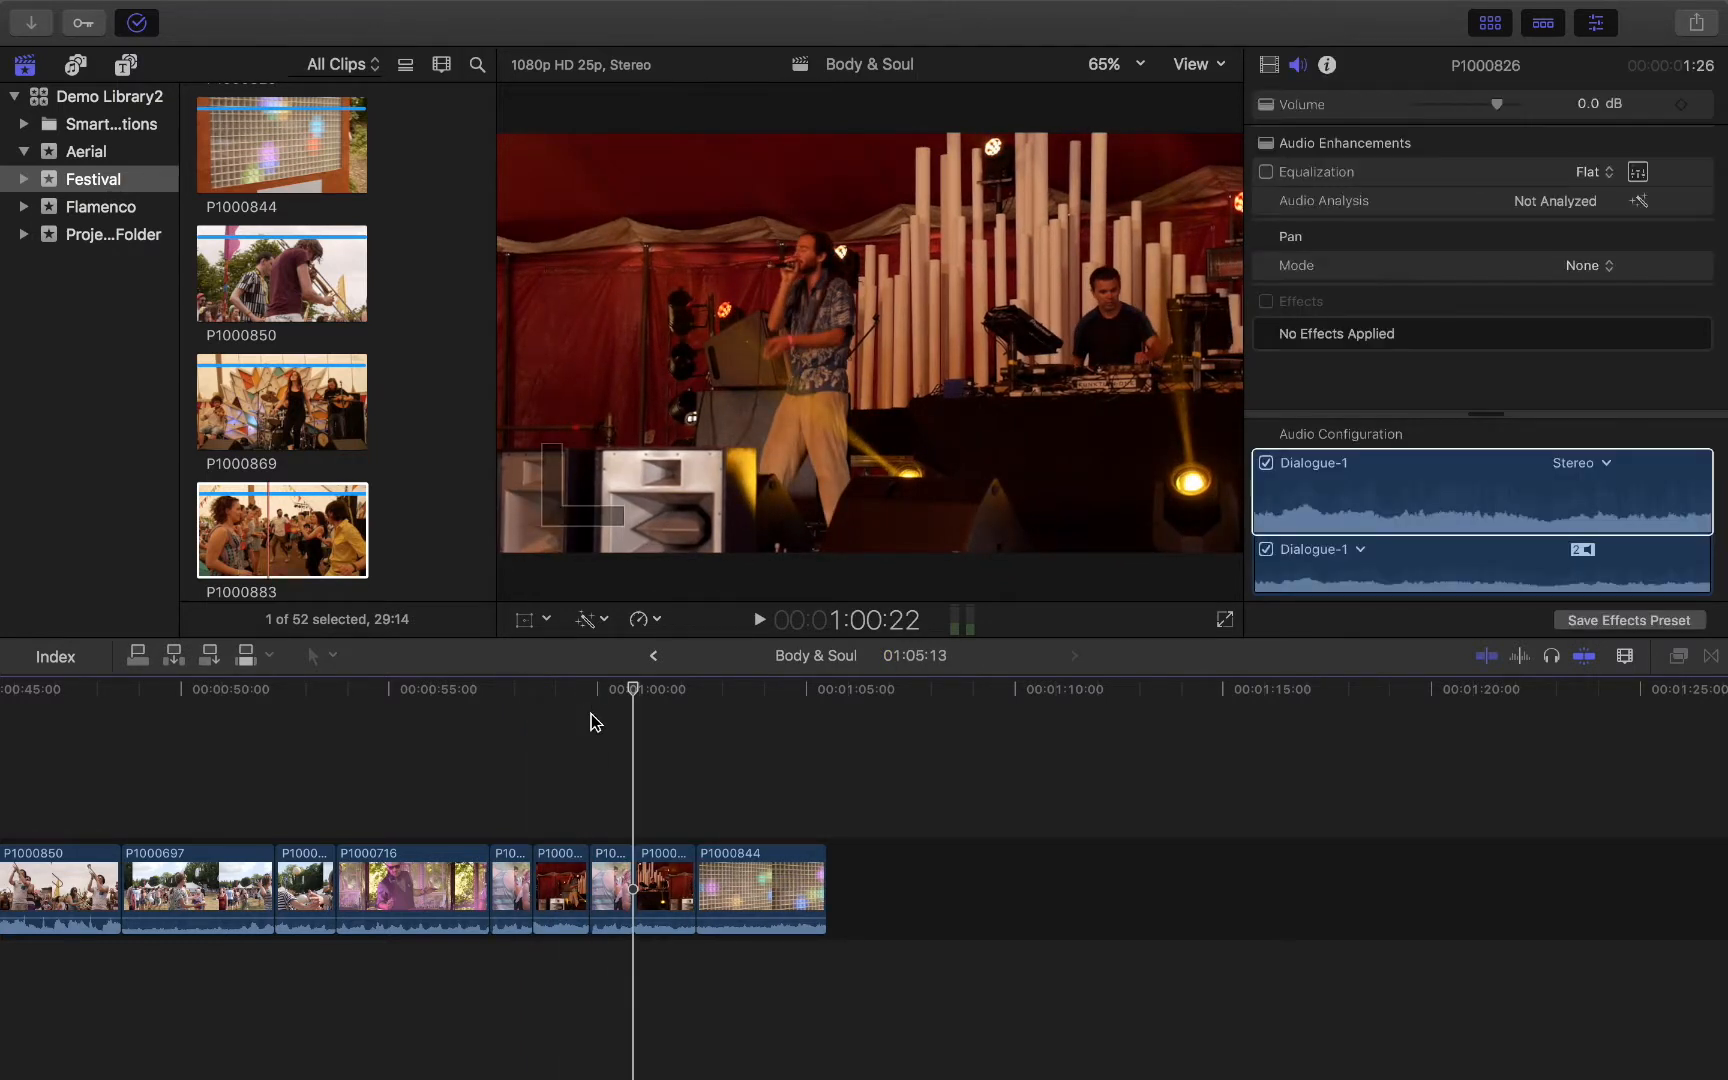
Step: Undo the last paste and place the playhead at 58:12, on the cut before P1000826
key("super+z")
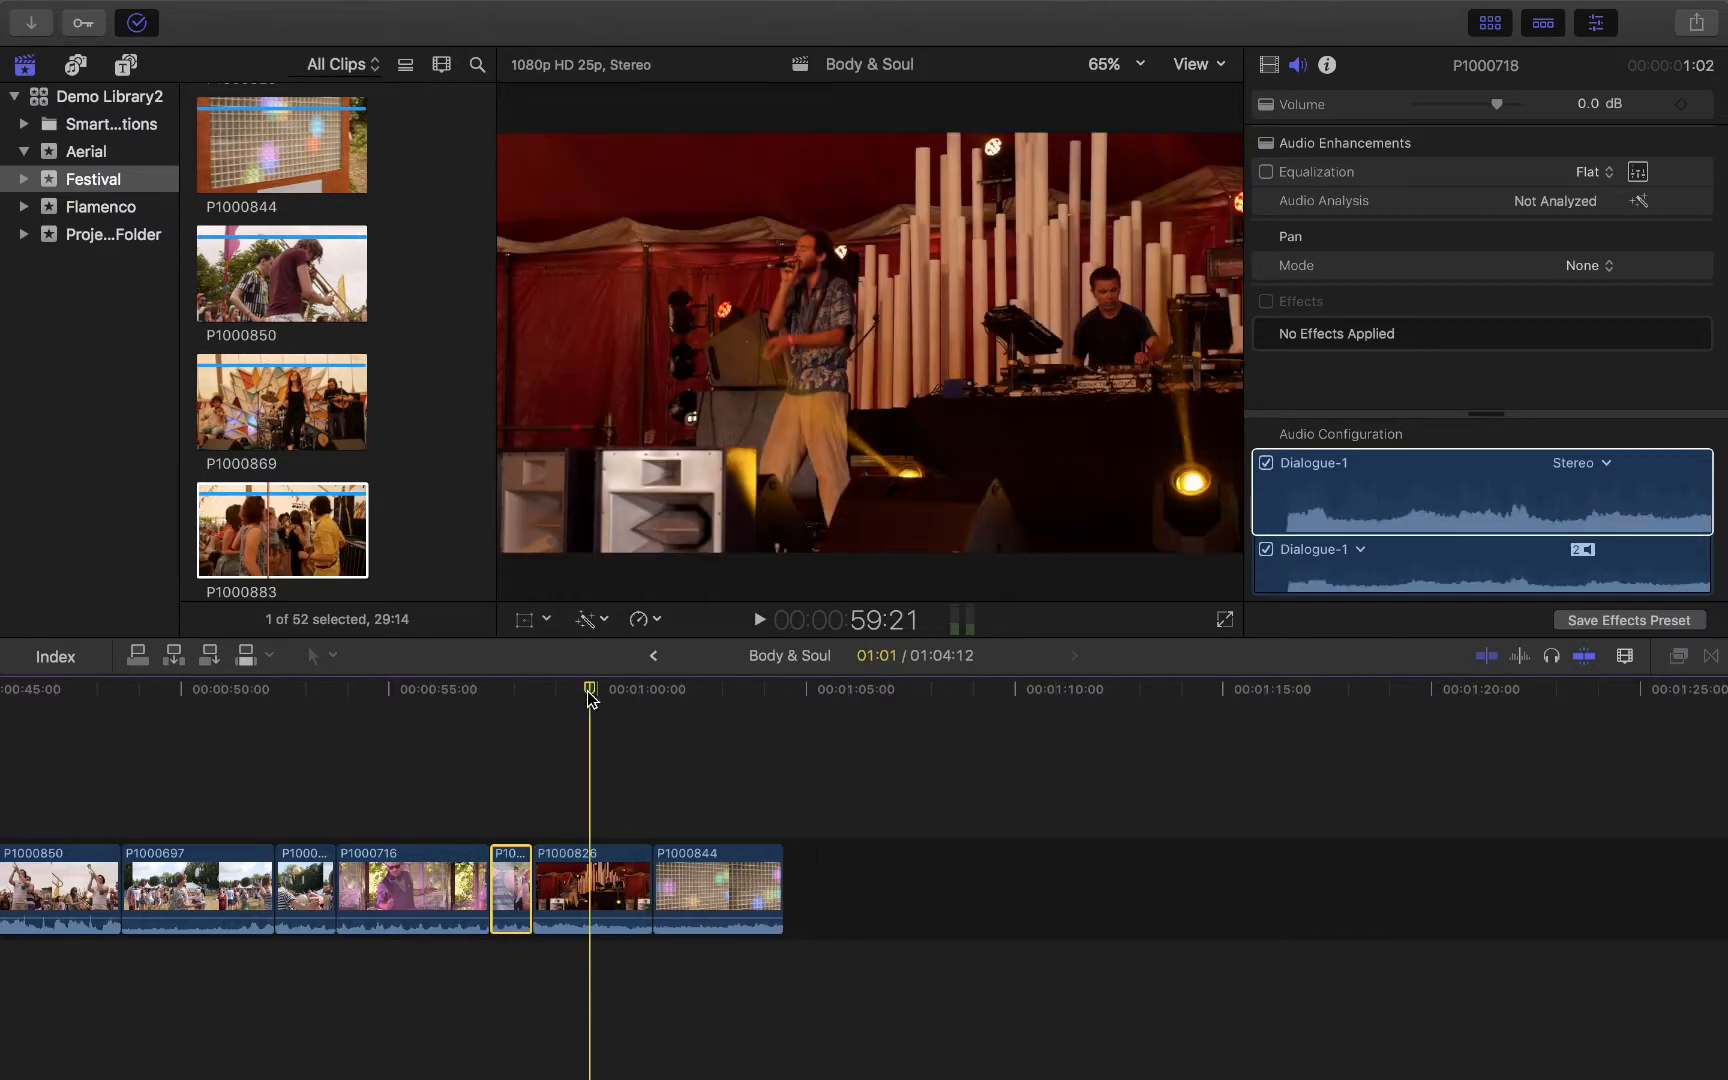
key("c")
left_click(527, 691)
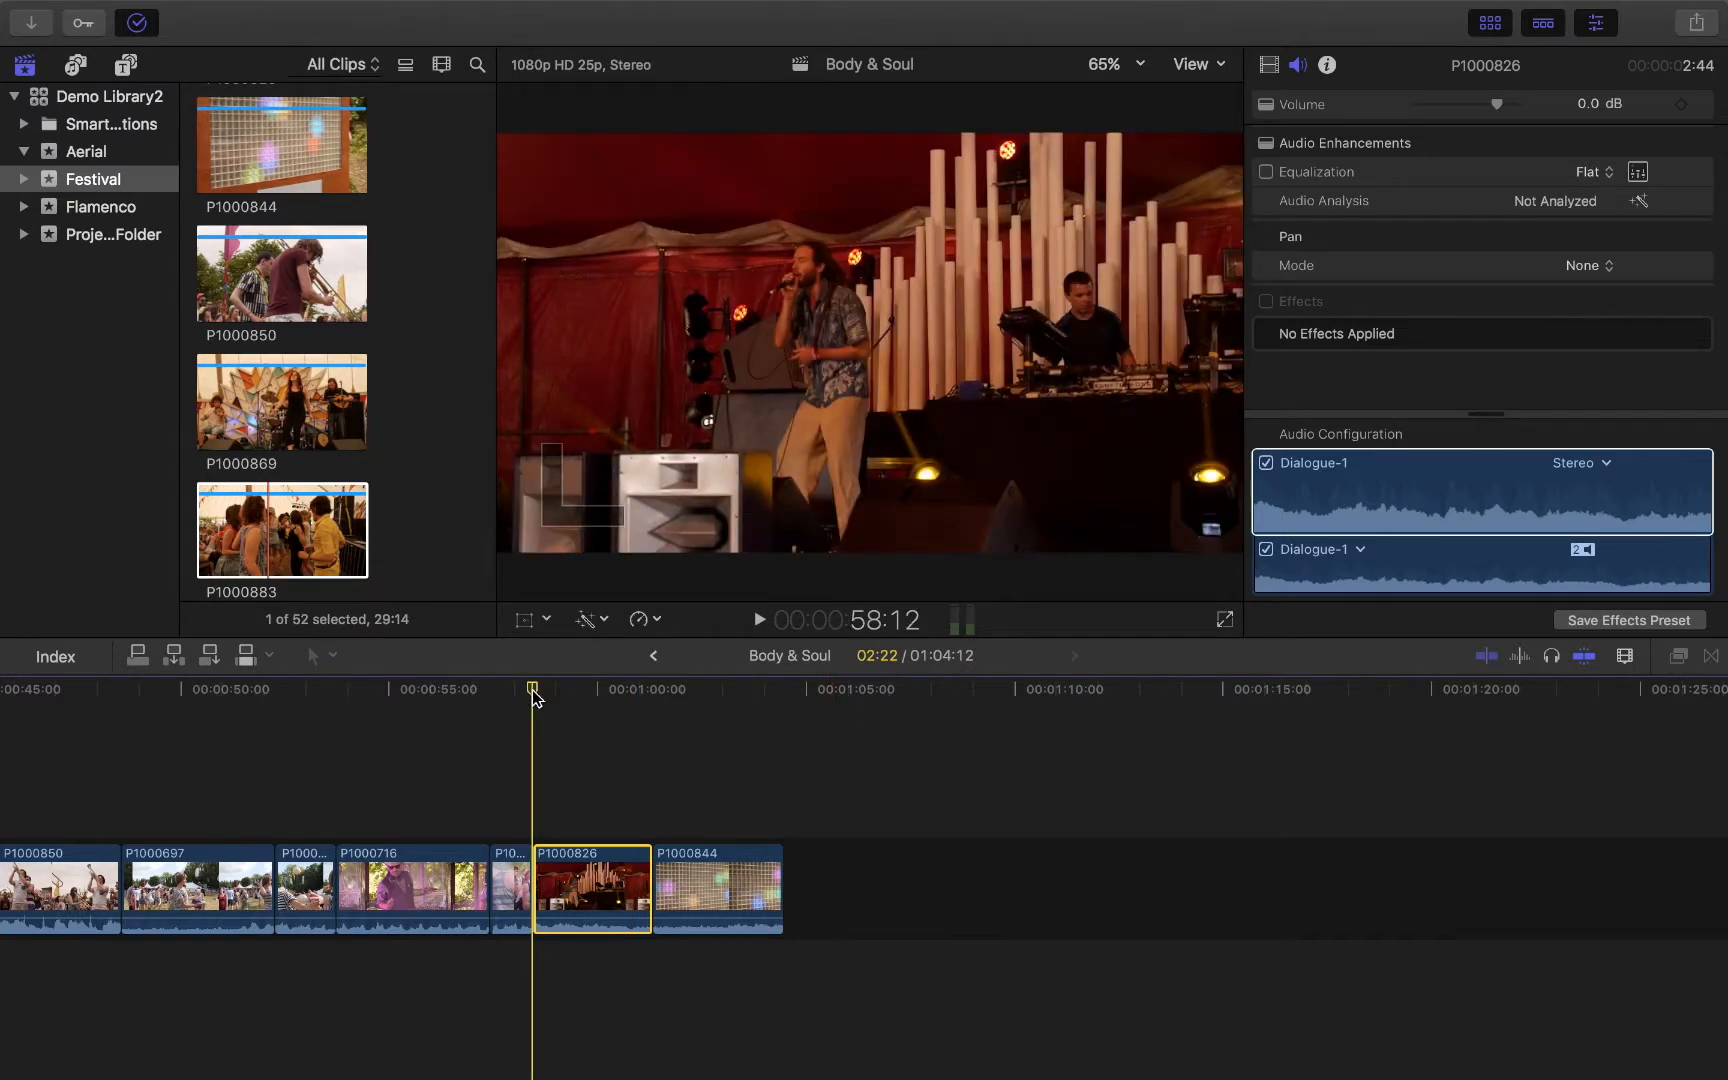
Step: Paste six copies of P1000718 back to back before P1000826 and play the repeated shots
key("super+v")
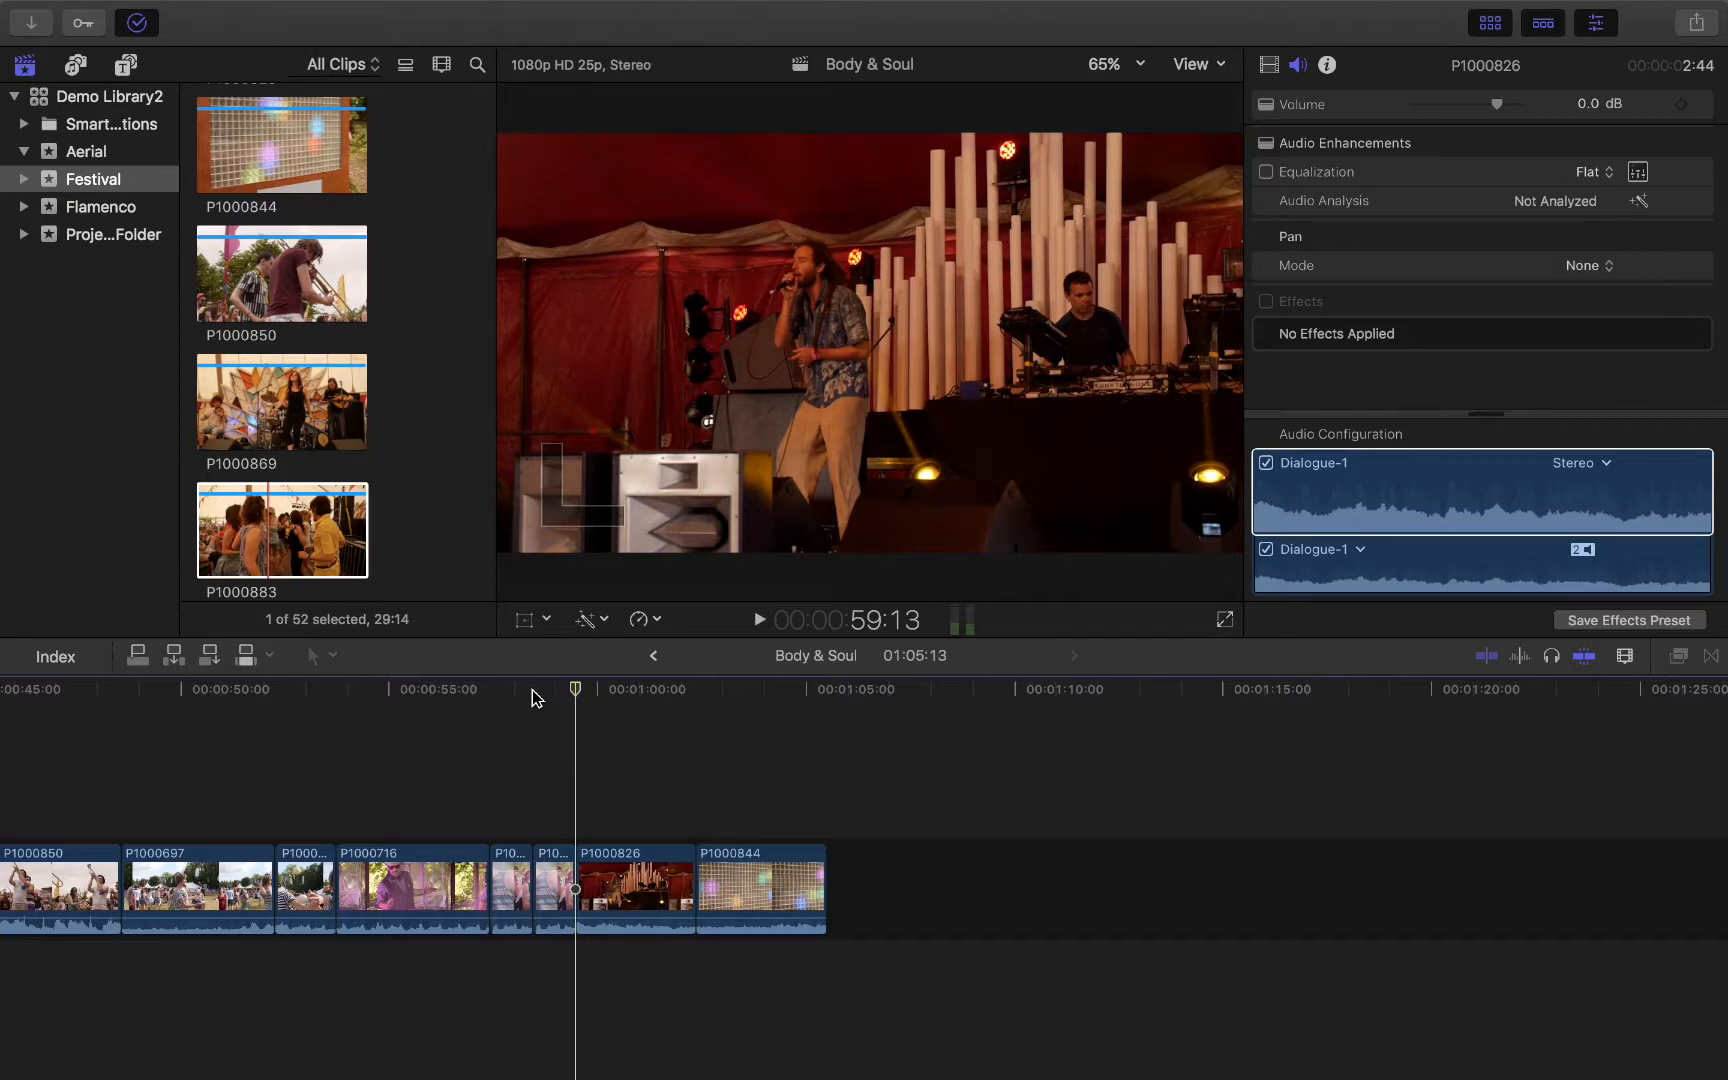
key("super+v")
key("super+v")
key("super+v")
key("super+v")
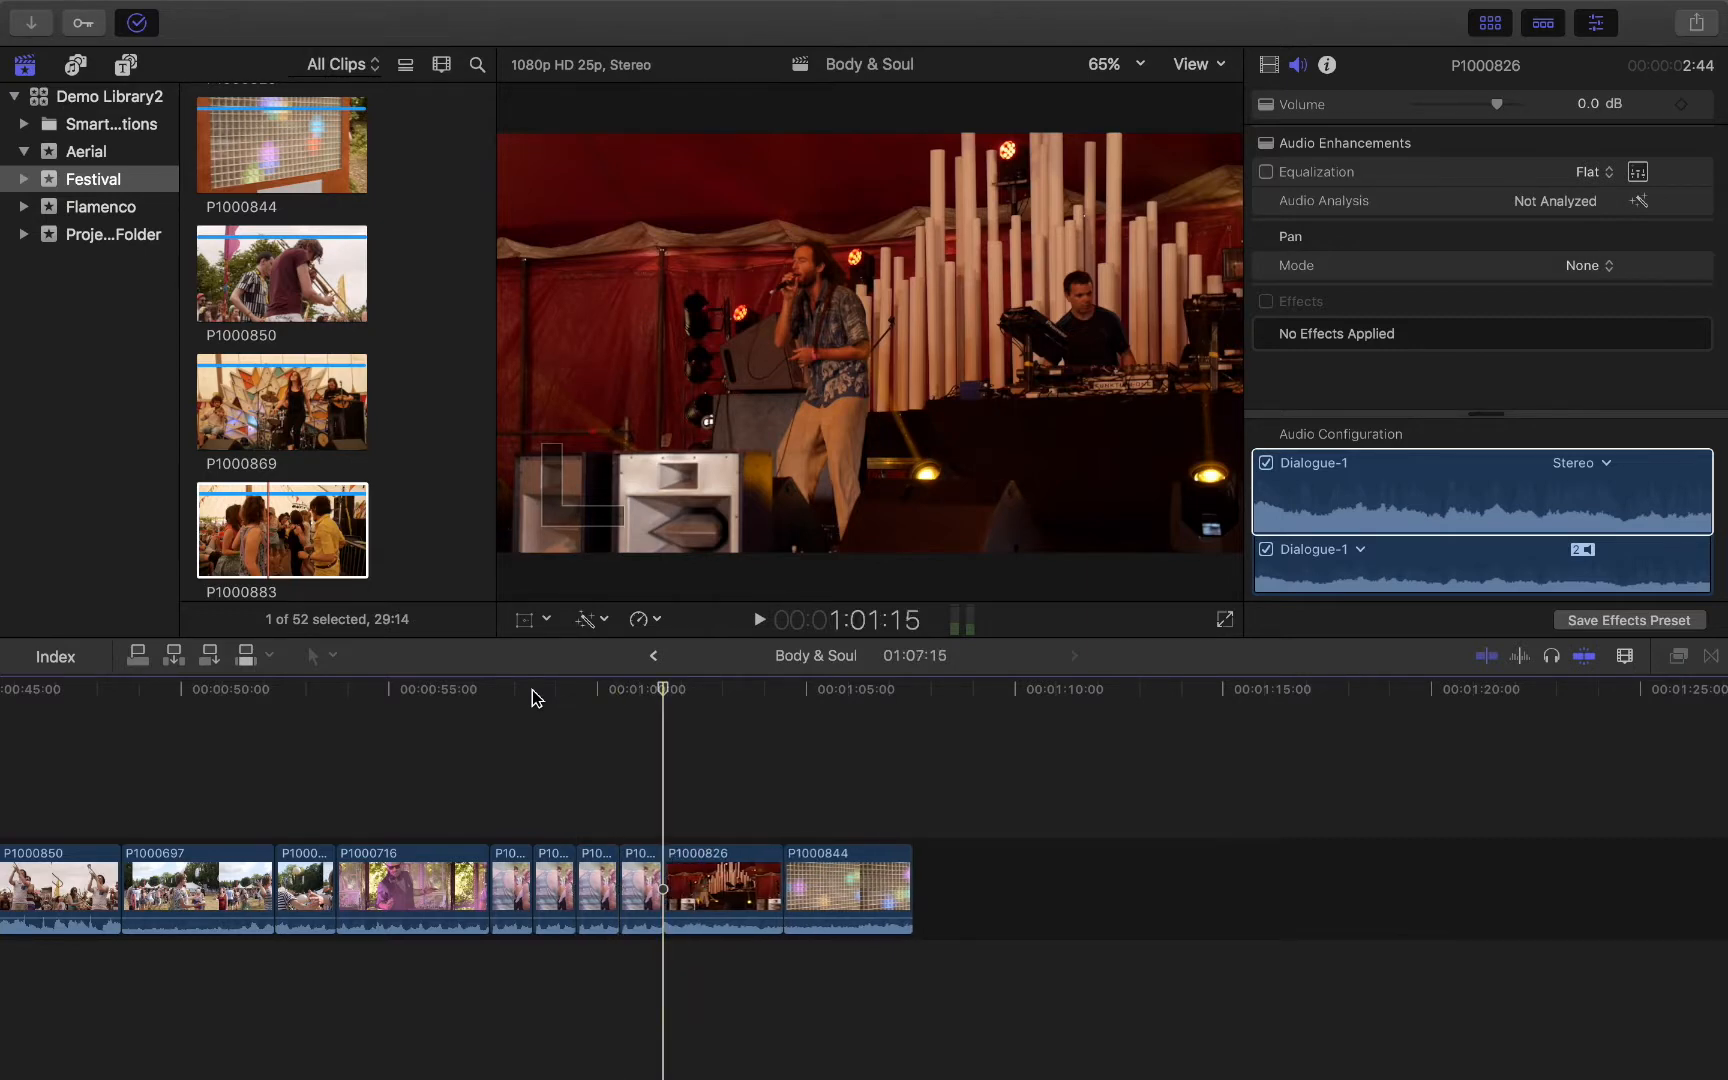
key("super+v")
left_click(490, 690)
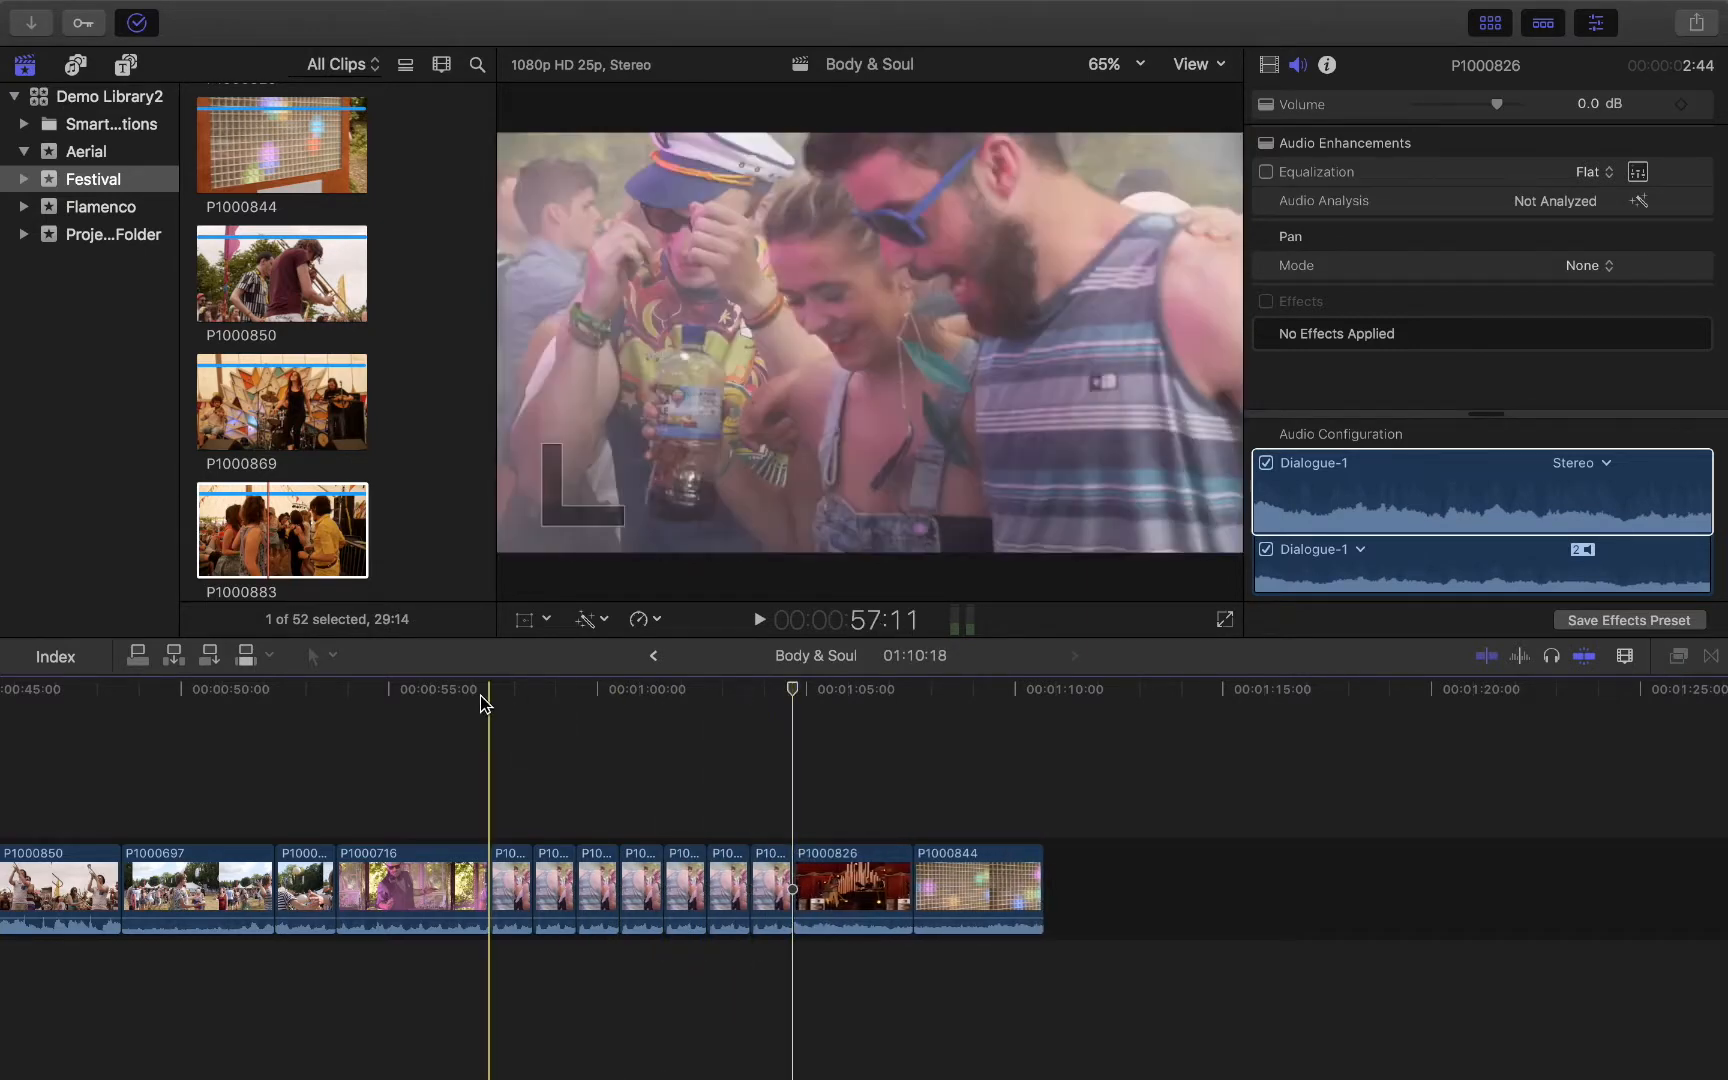
key("space")
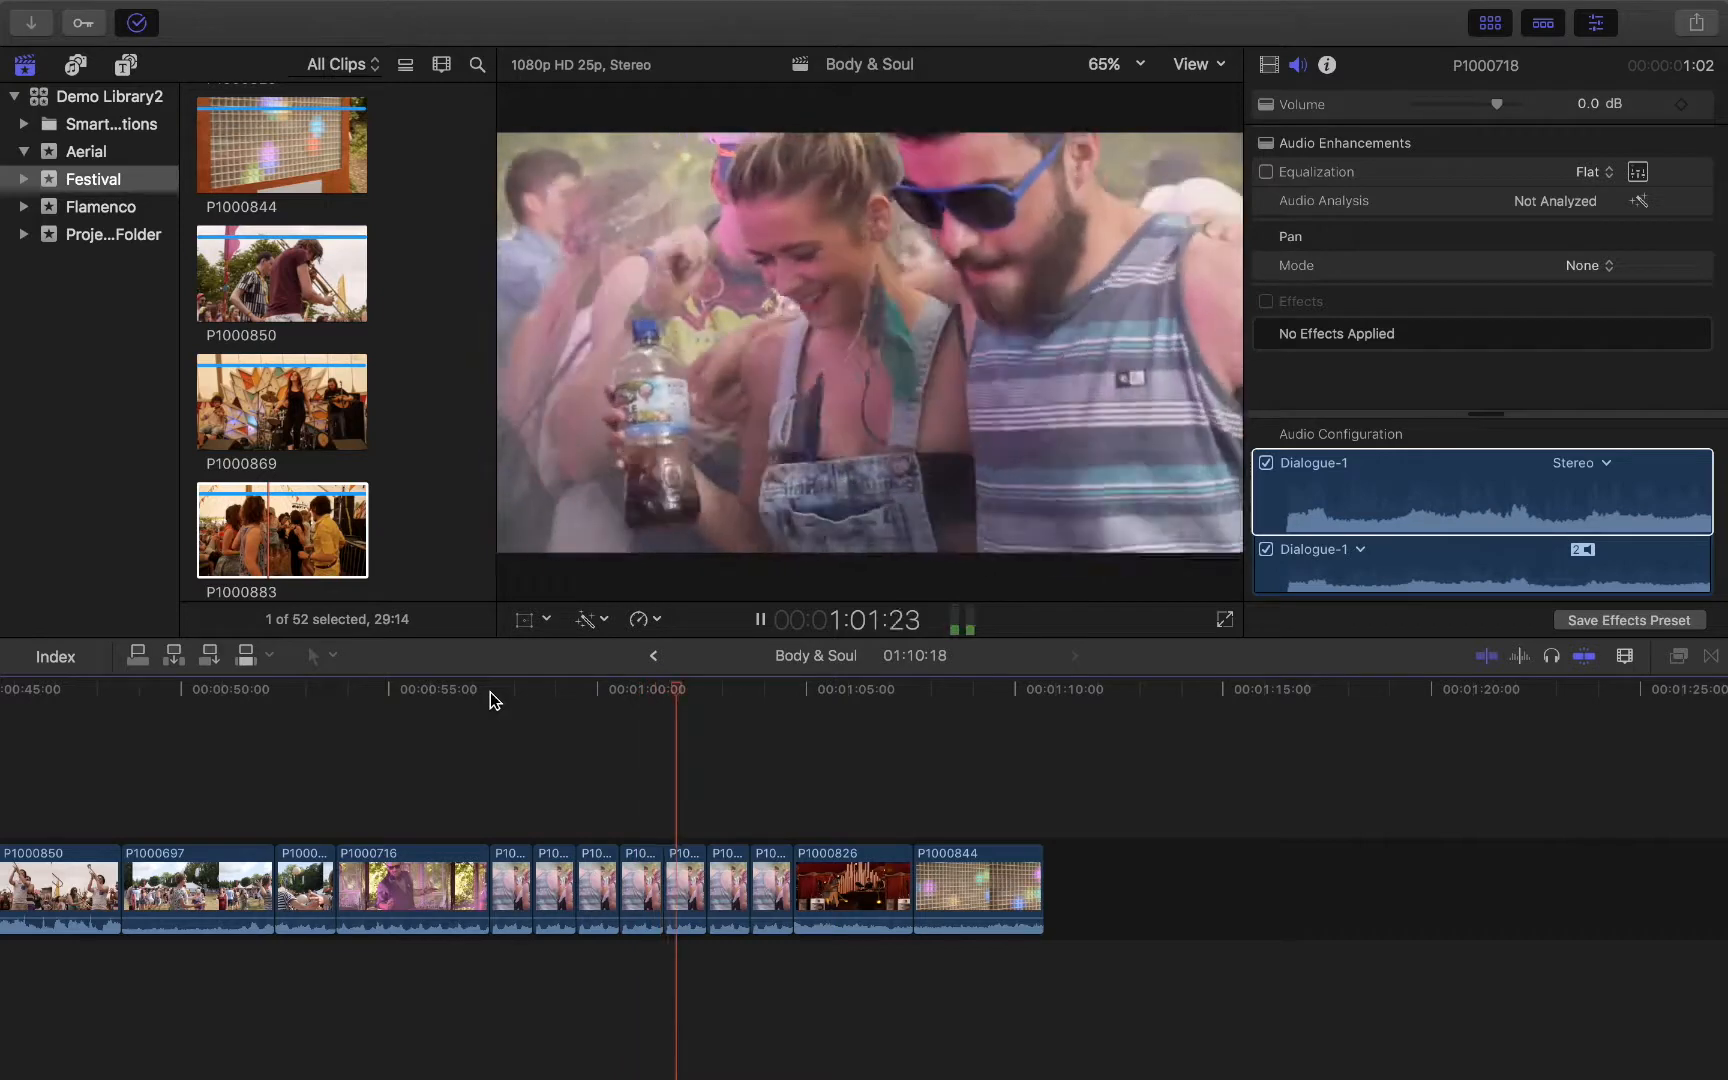
key("space")
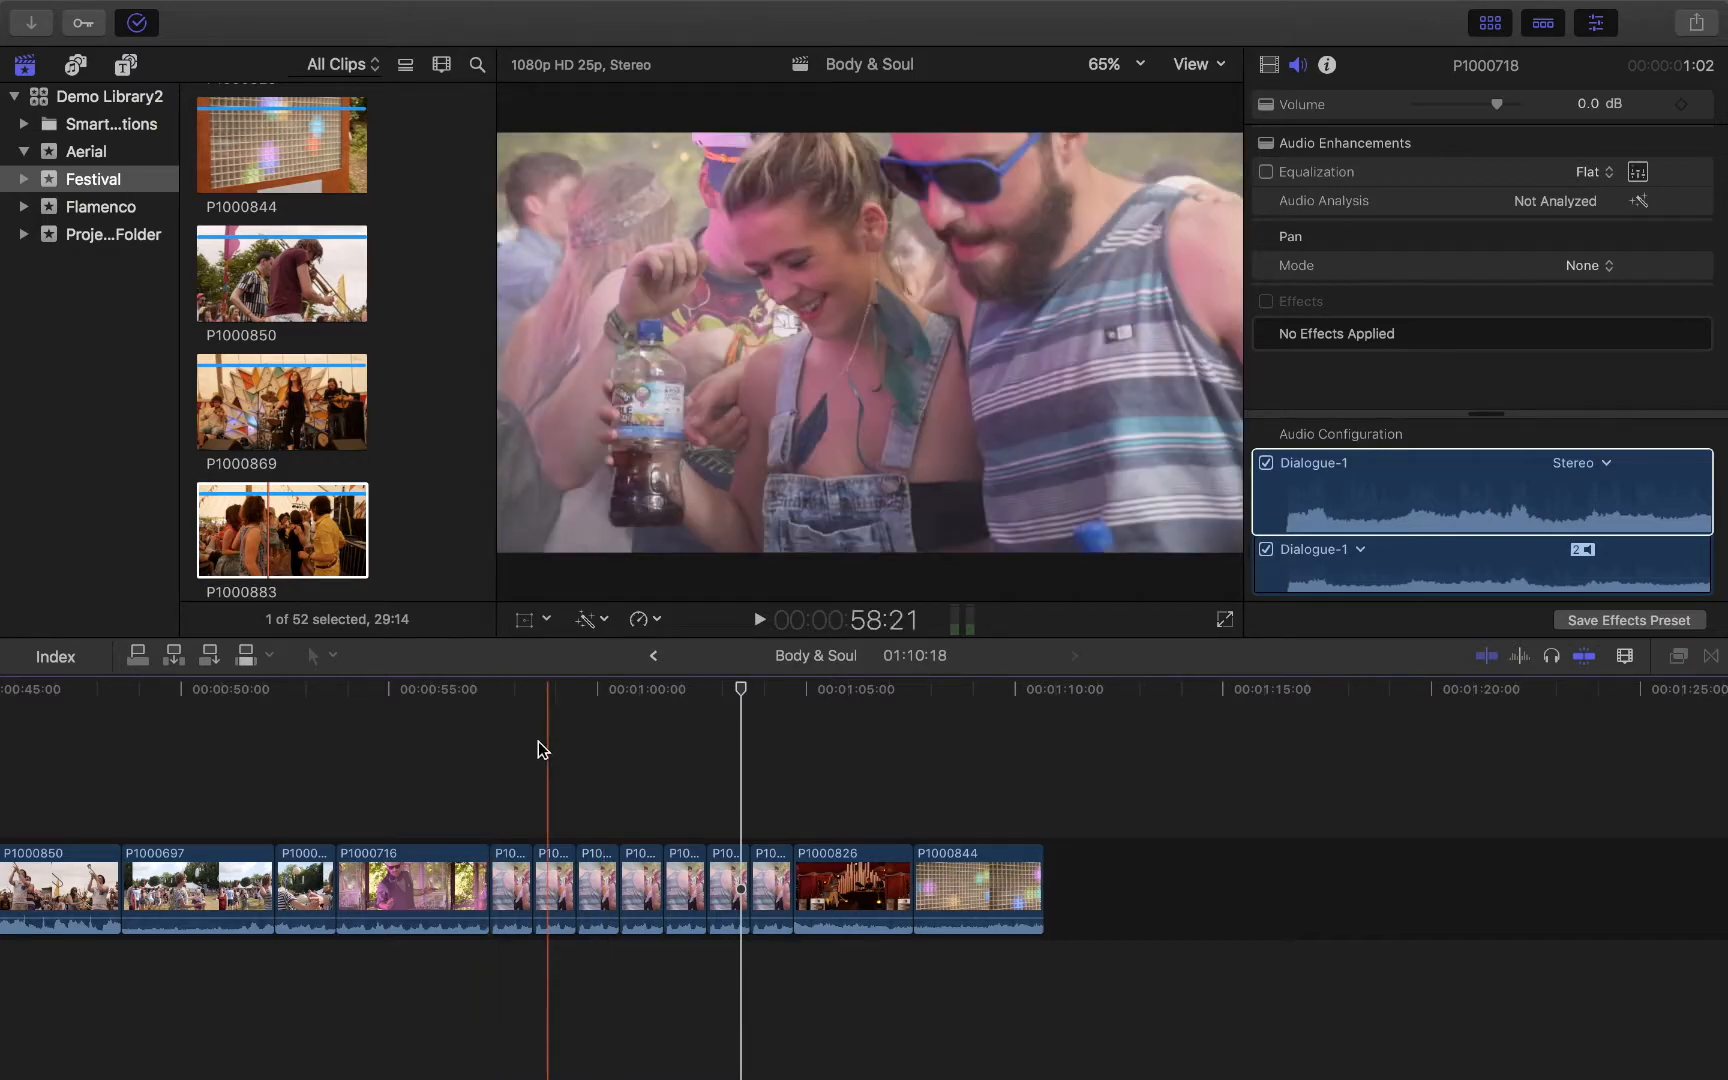
Step: Undo all the repeated pastes of P1000718 before P1000826
key("BackSpace")
key("BackSpace")
key("BackSpace")
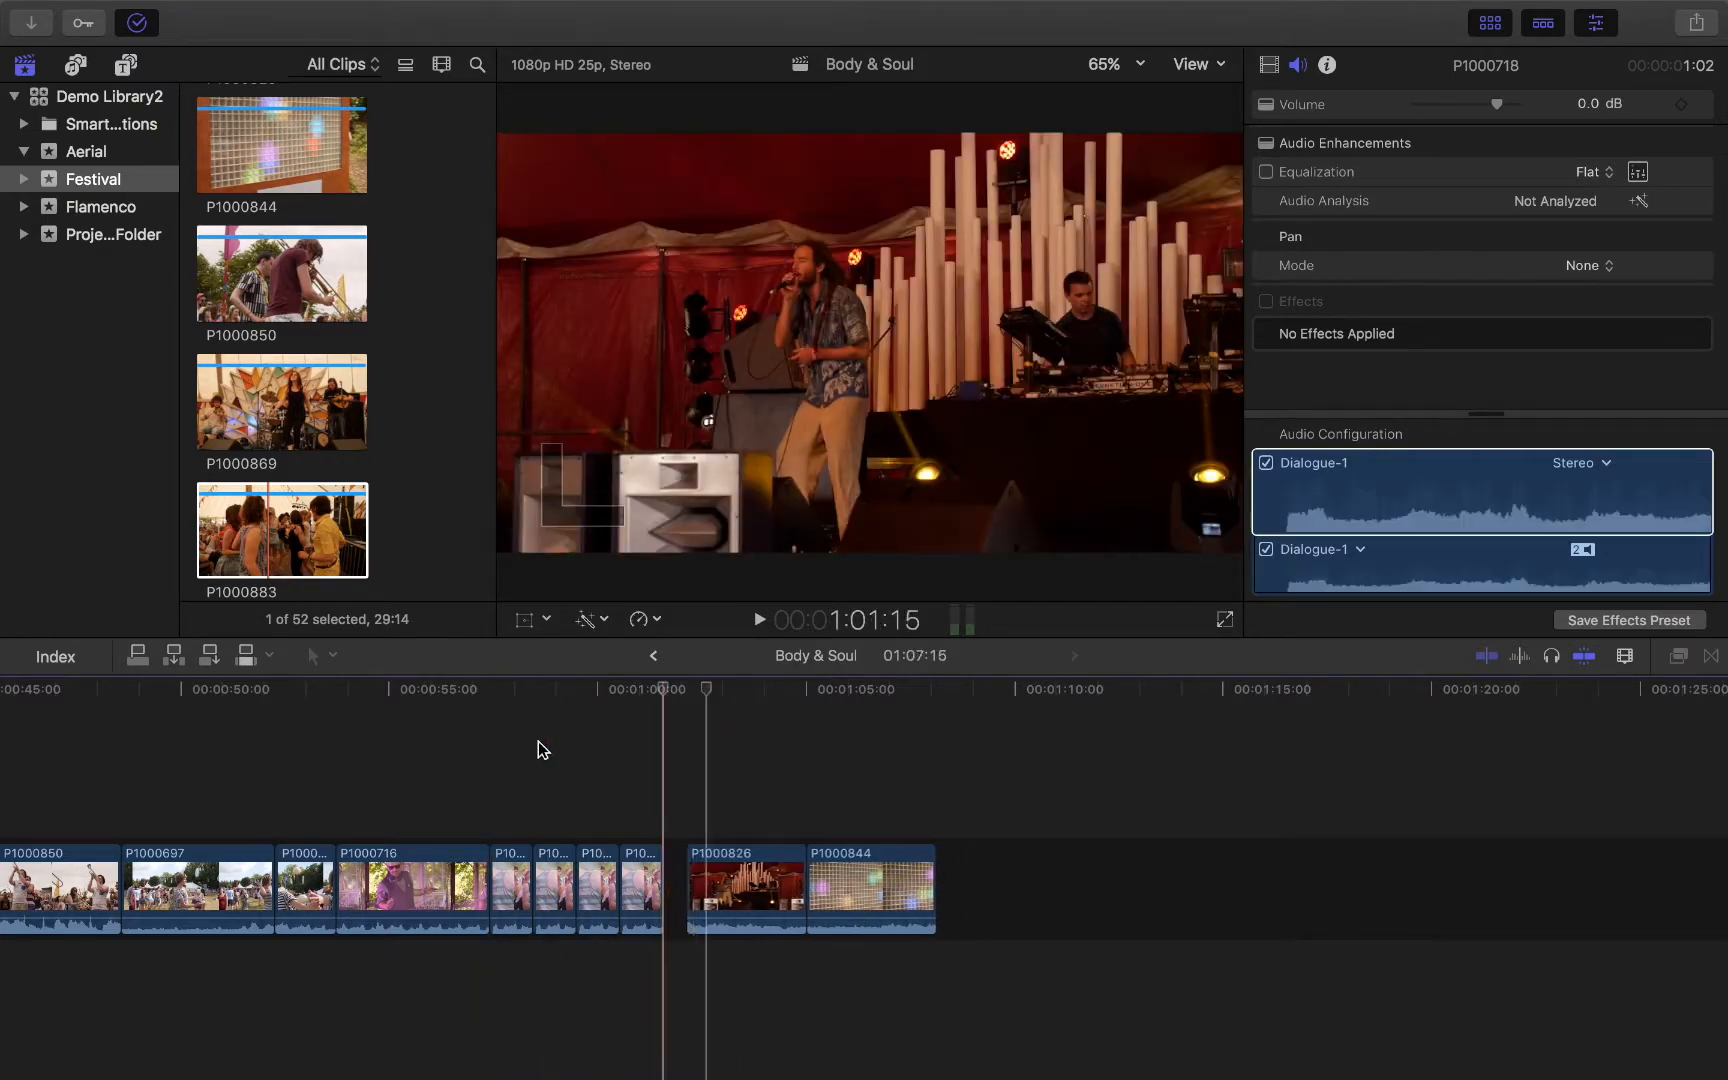
key("BackSpace")
key("BackSpace")
key("BackSpace")
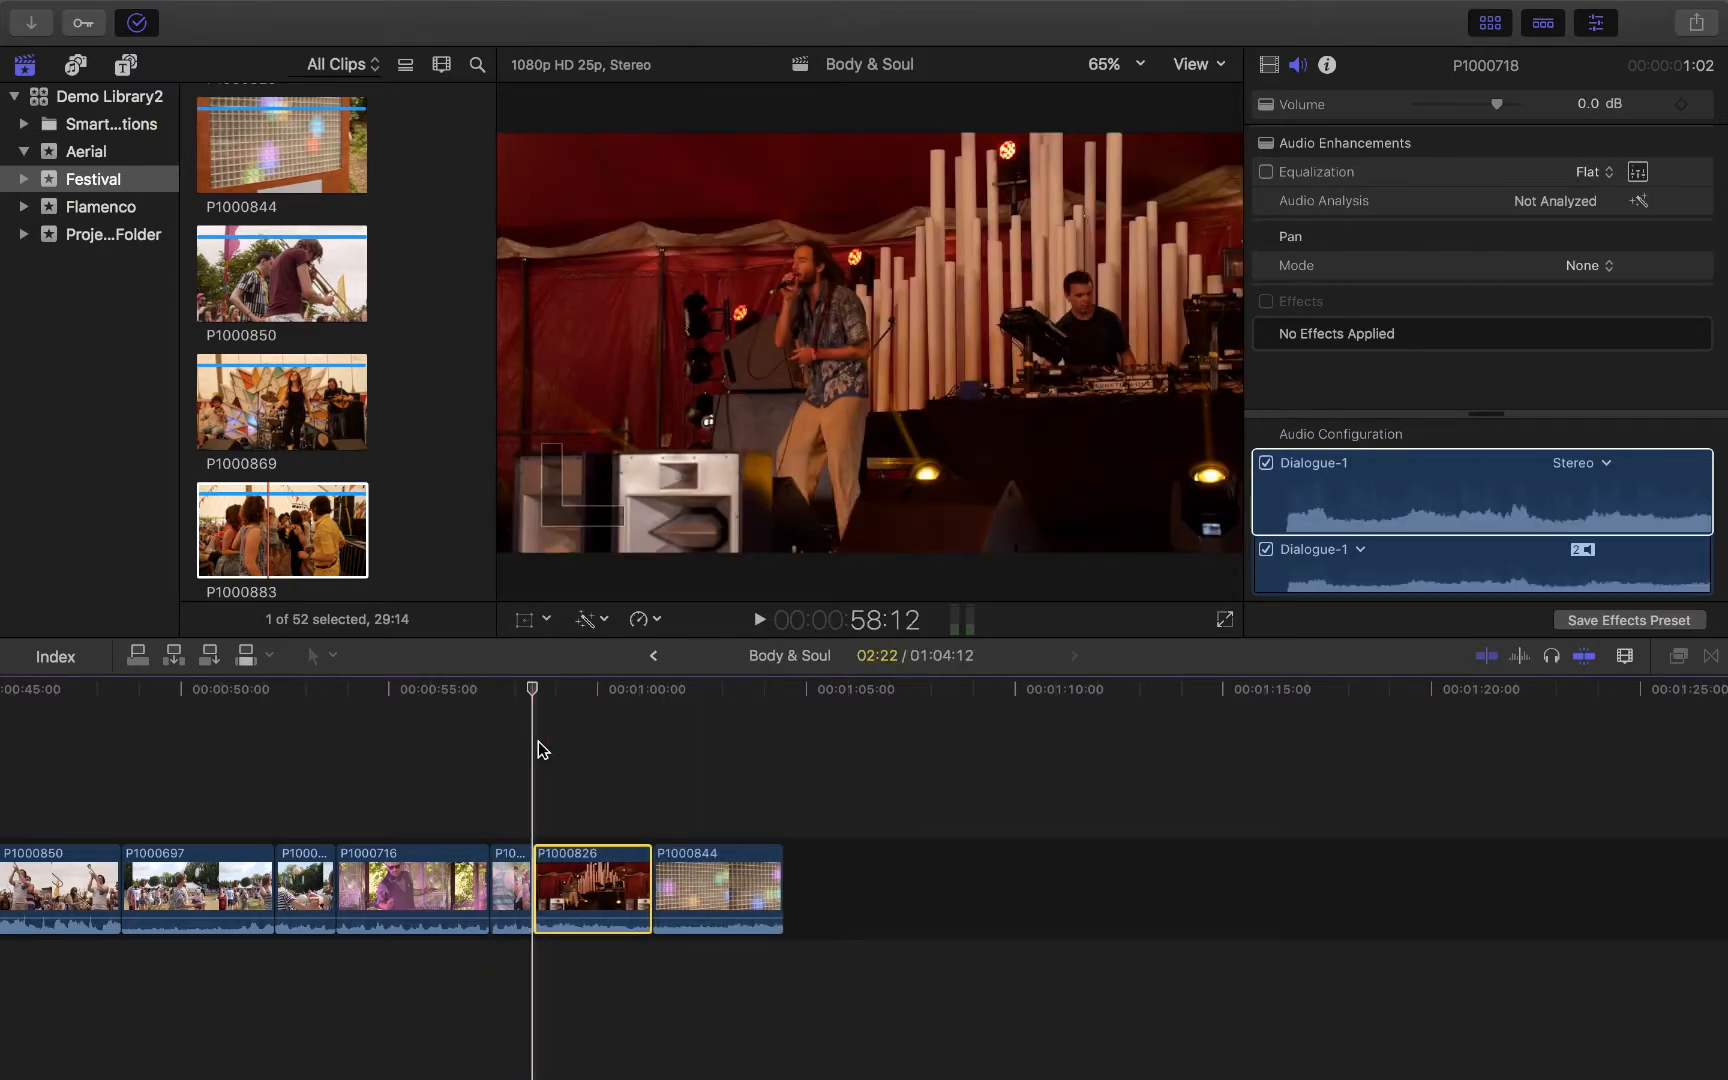
Step: Paste the copied P1000718 as a connected clip at 57:11, directly above the original in the primary storyline
left_click_drag(532, 689, 500, 712)
left_click(504, 867)
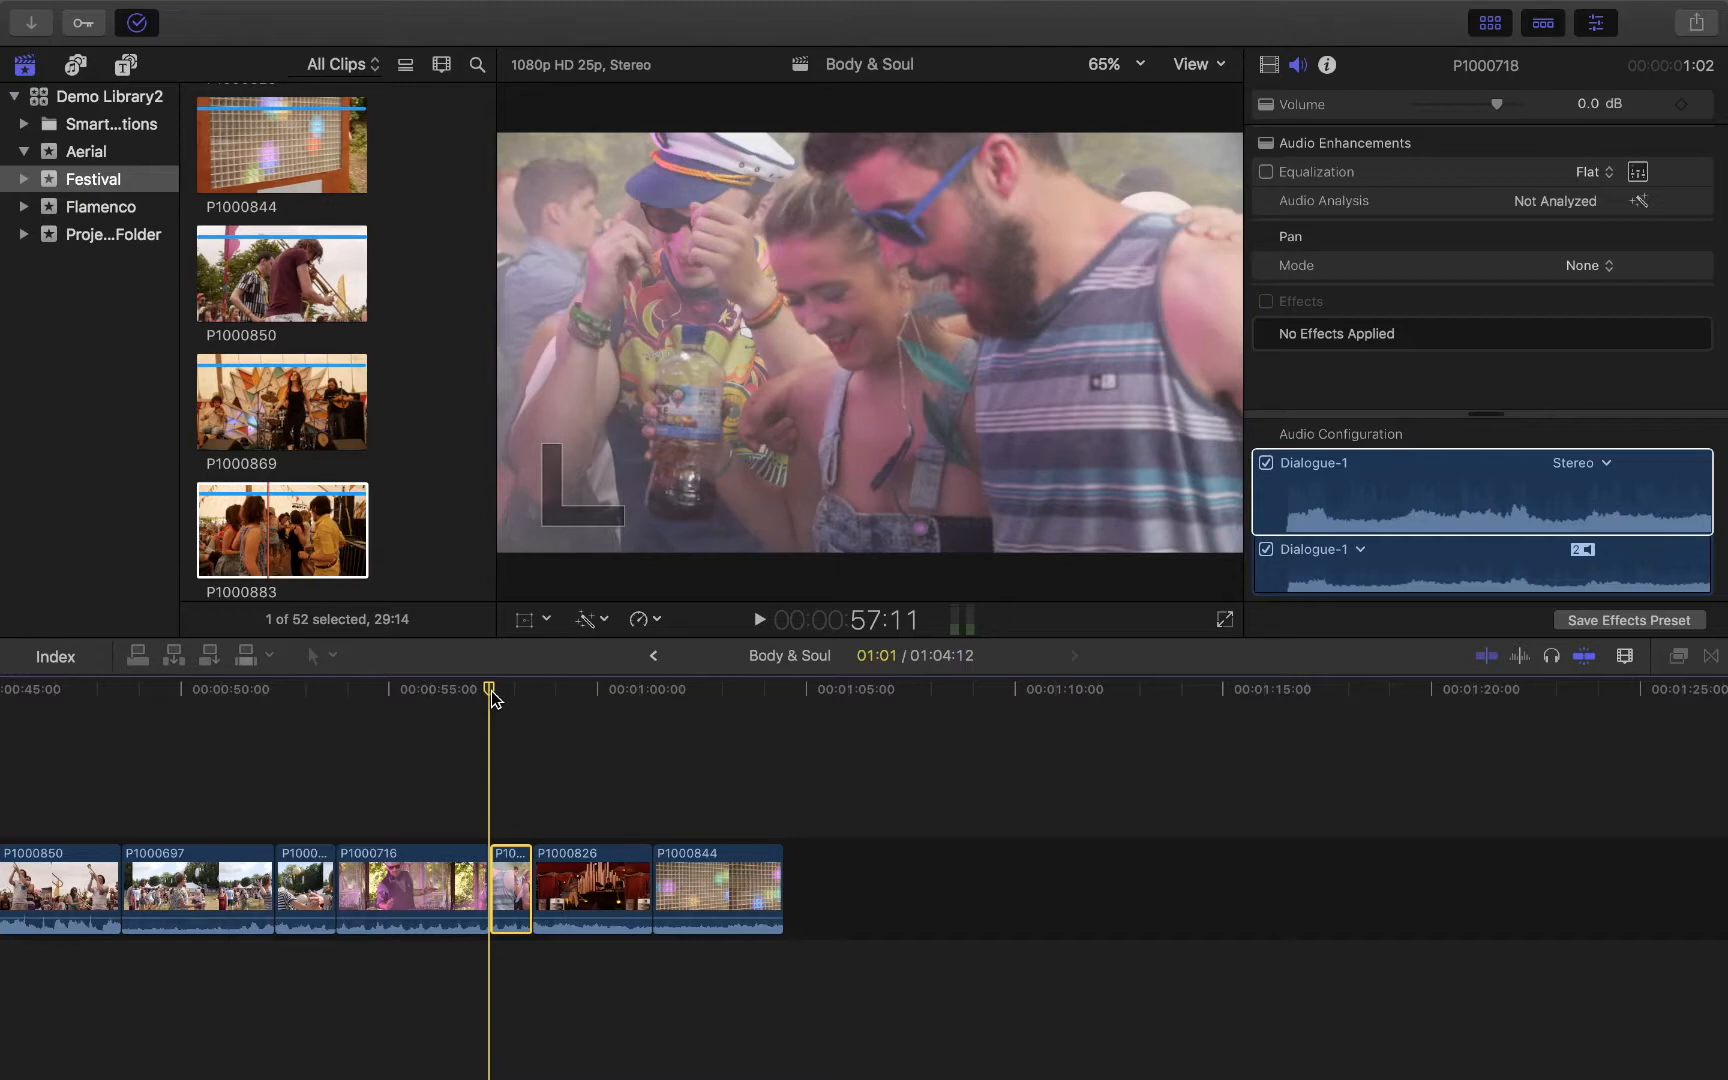
left_click_drag(513, 697, 501, 700)
key("alt+v")
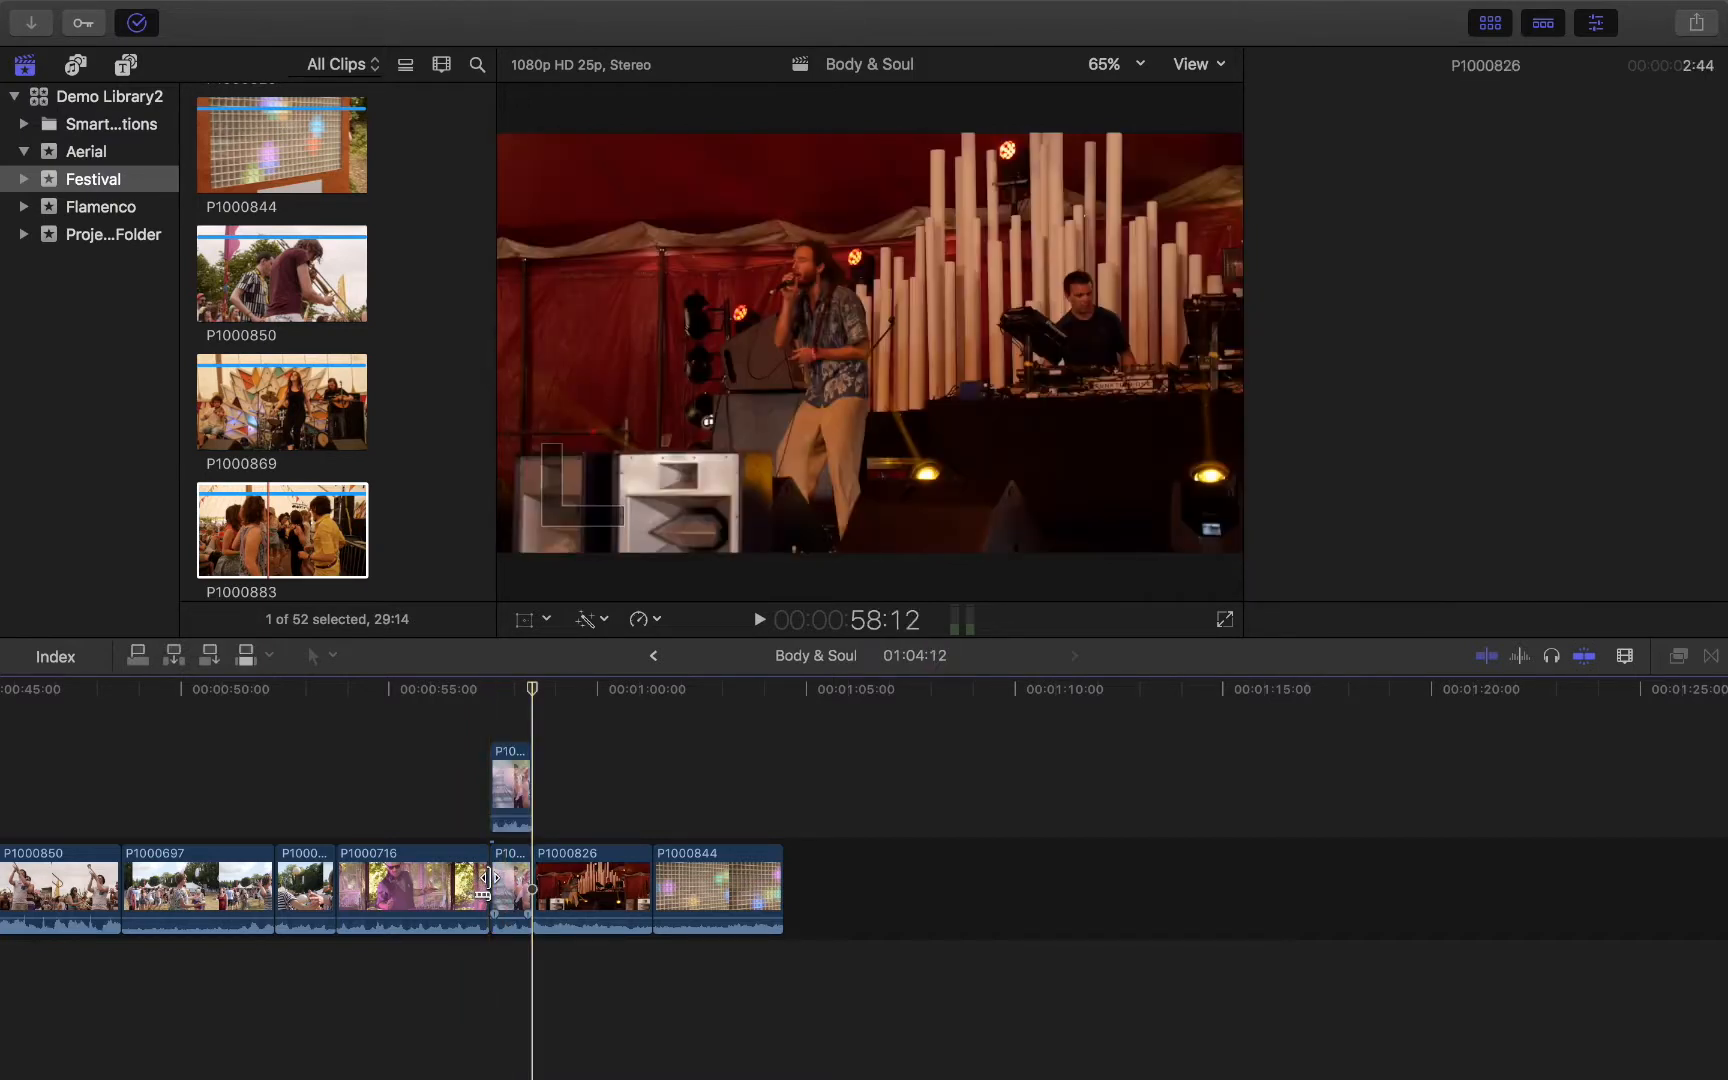
Step: Paste further connected copies of P1000718 above P1000826 at 59:09 and above the middle of P1000844
left_click(509, 699)
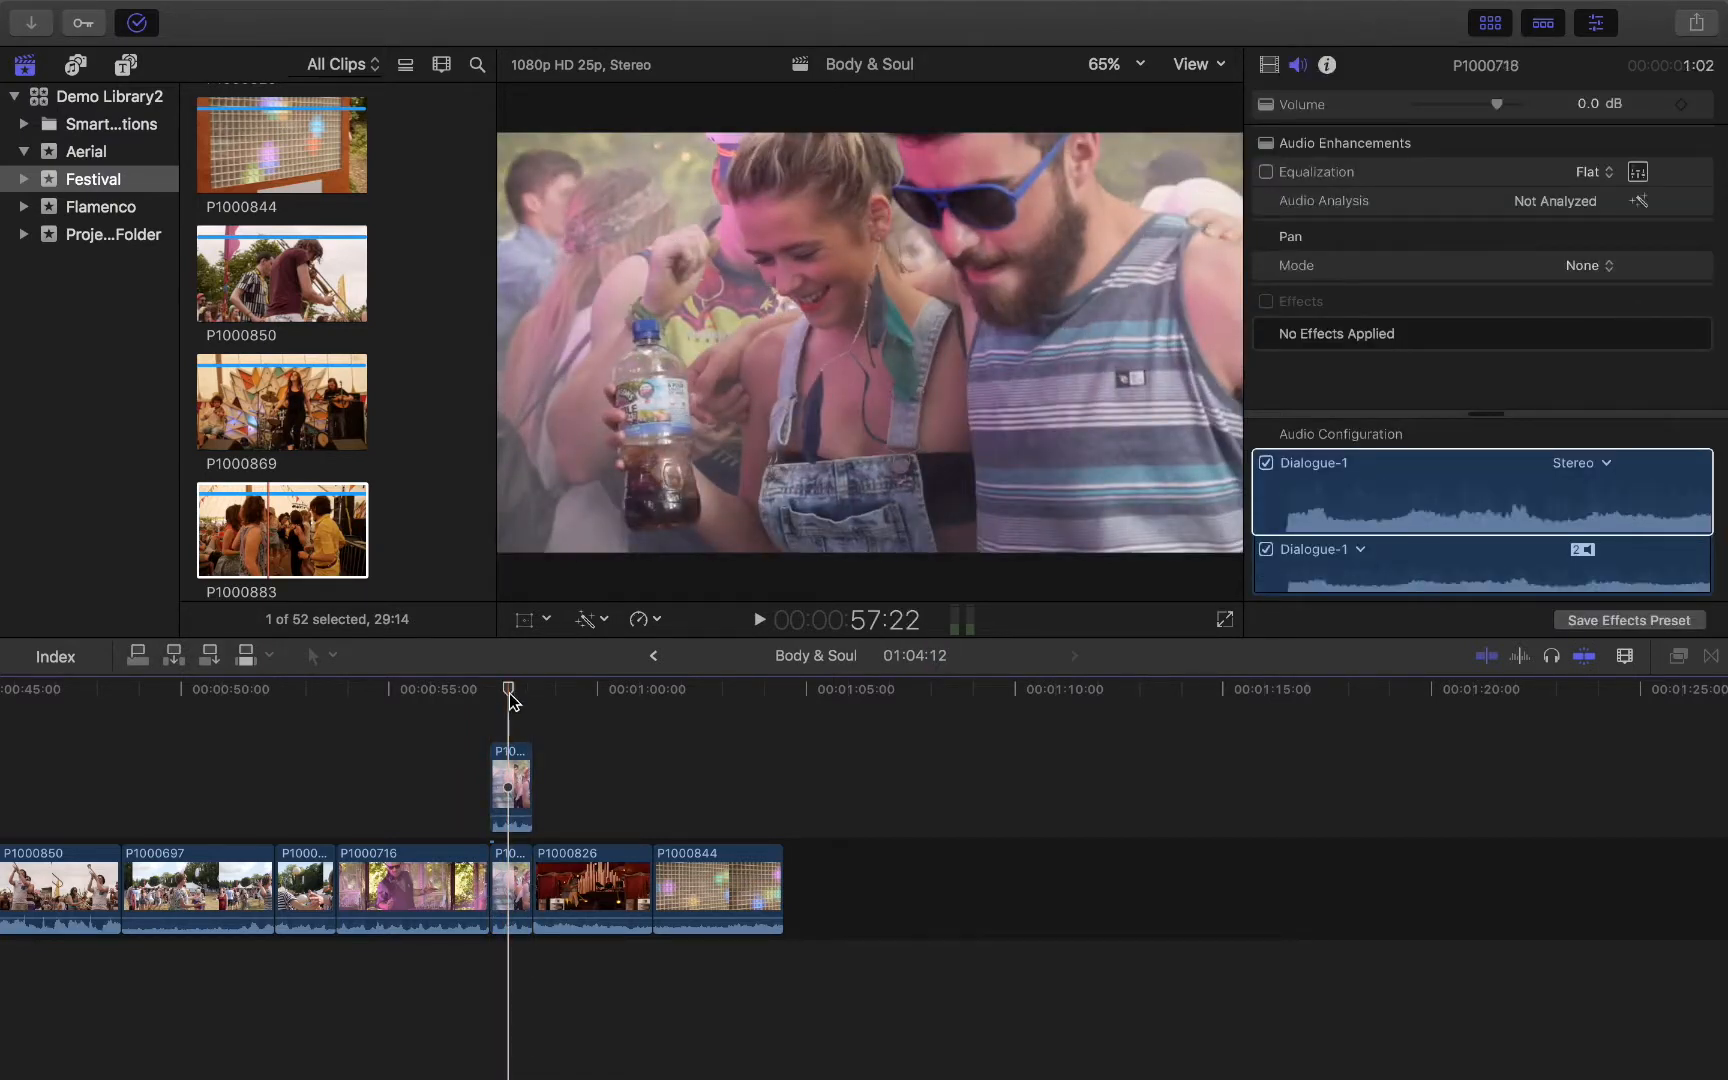
left_click(518, 813)
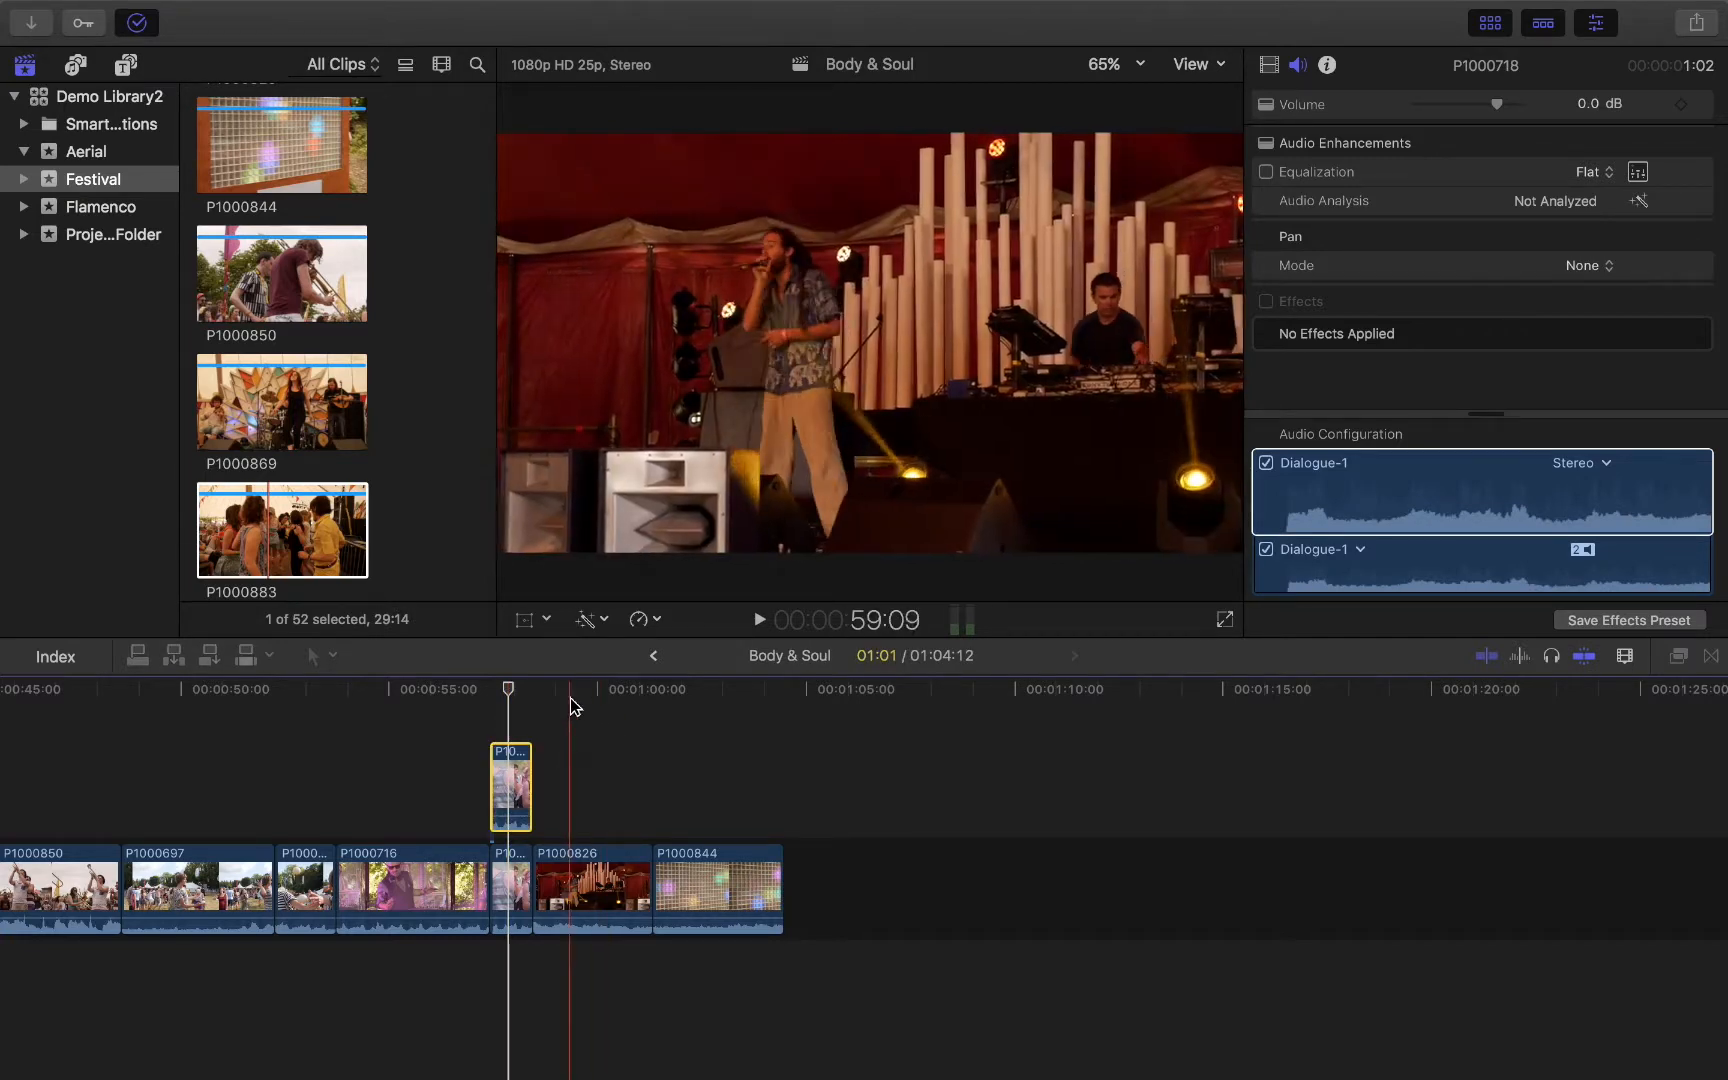
left_click(571, 700)
key("alt+v")
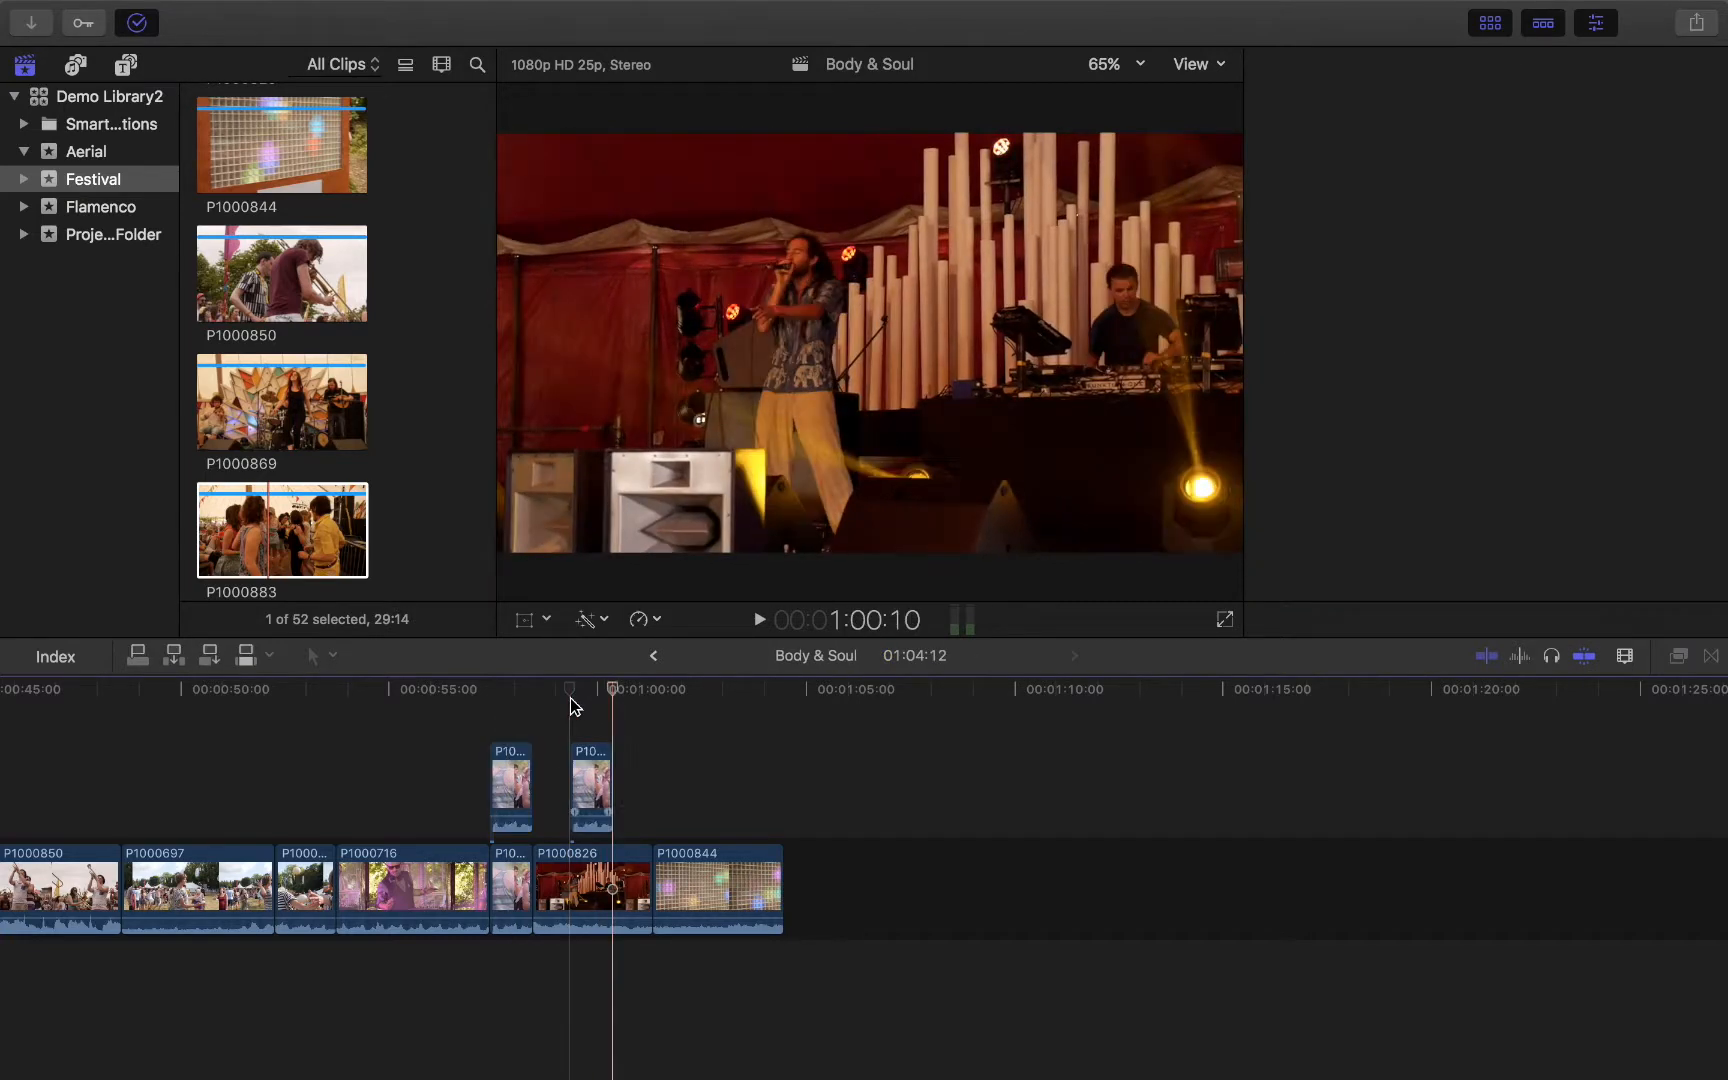
left_click(698, 755)
key("q")
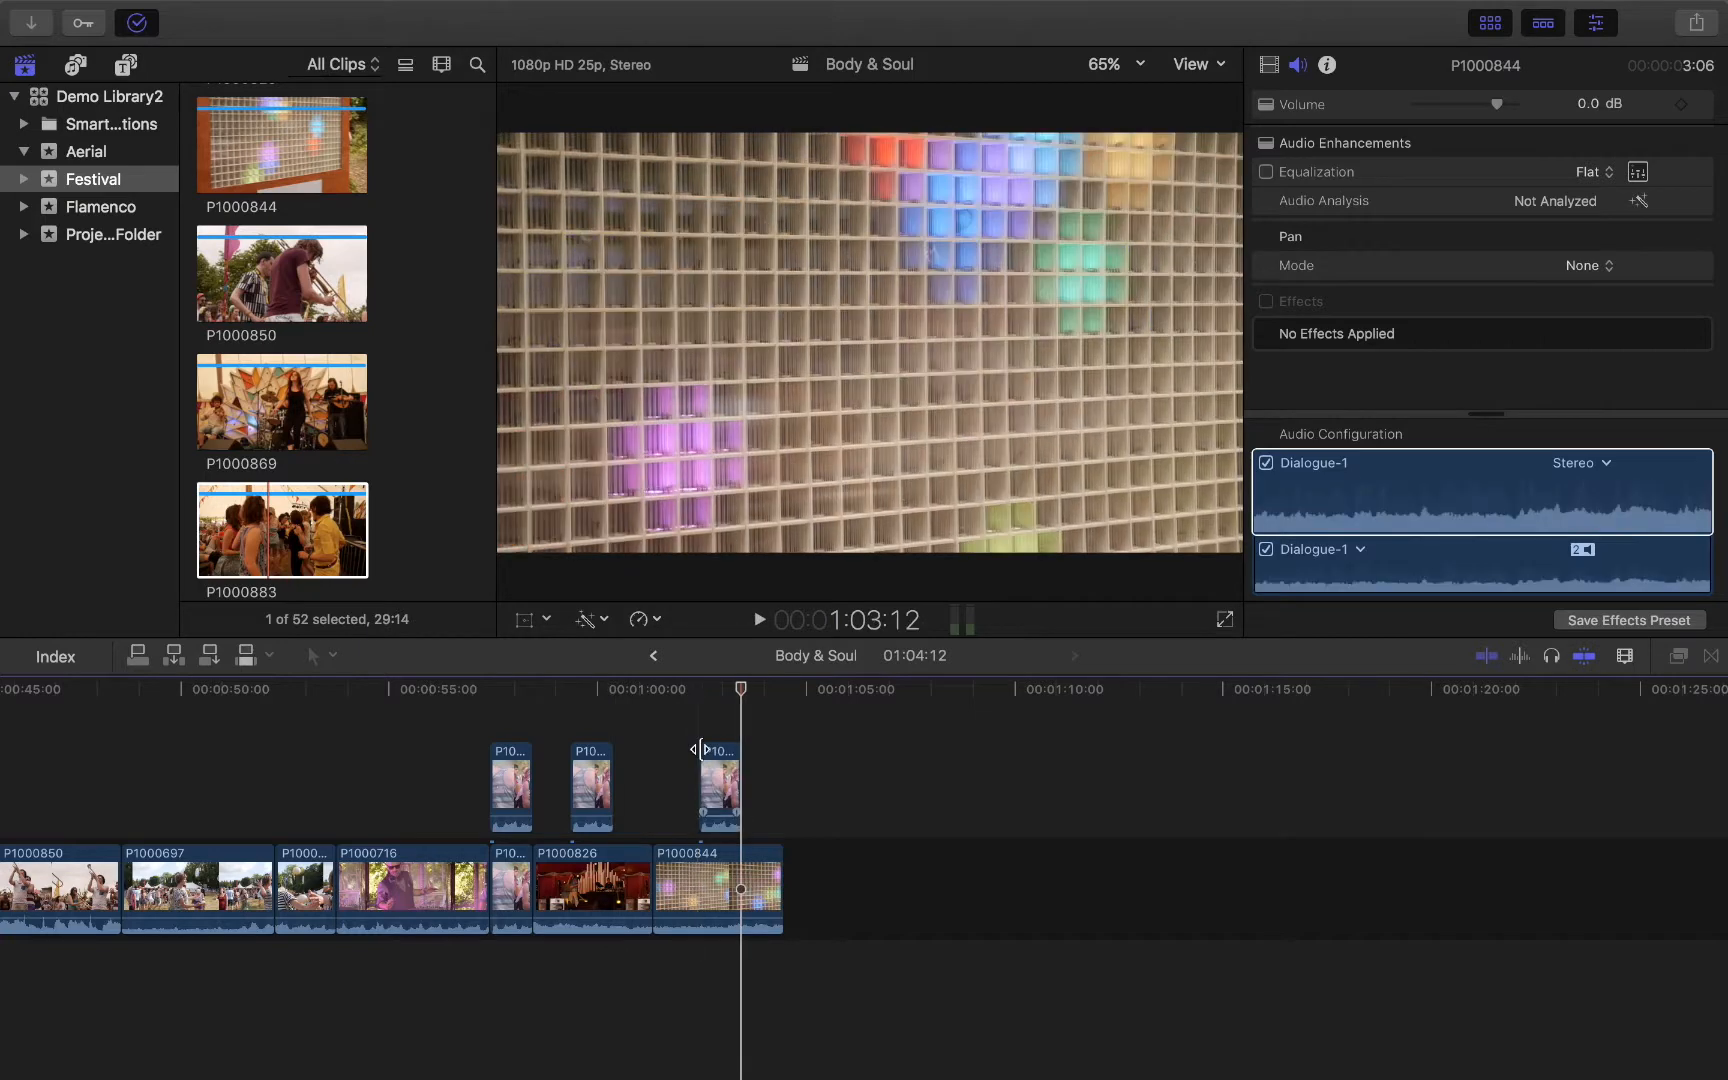
Step: Try inserting a copy of P1000718 into P1000716 at 55:19 in the primary storyline, and undo it
left_click(728, 802)
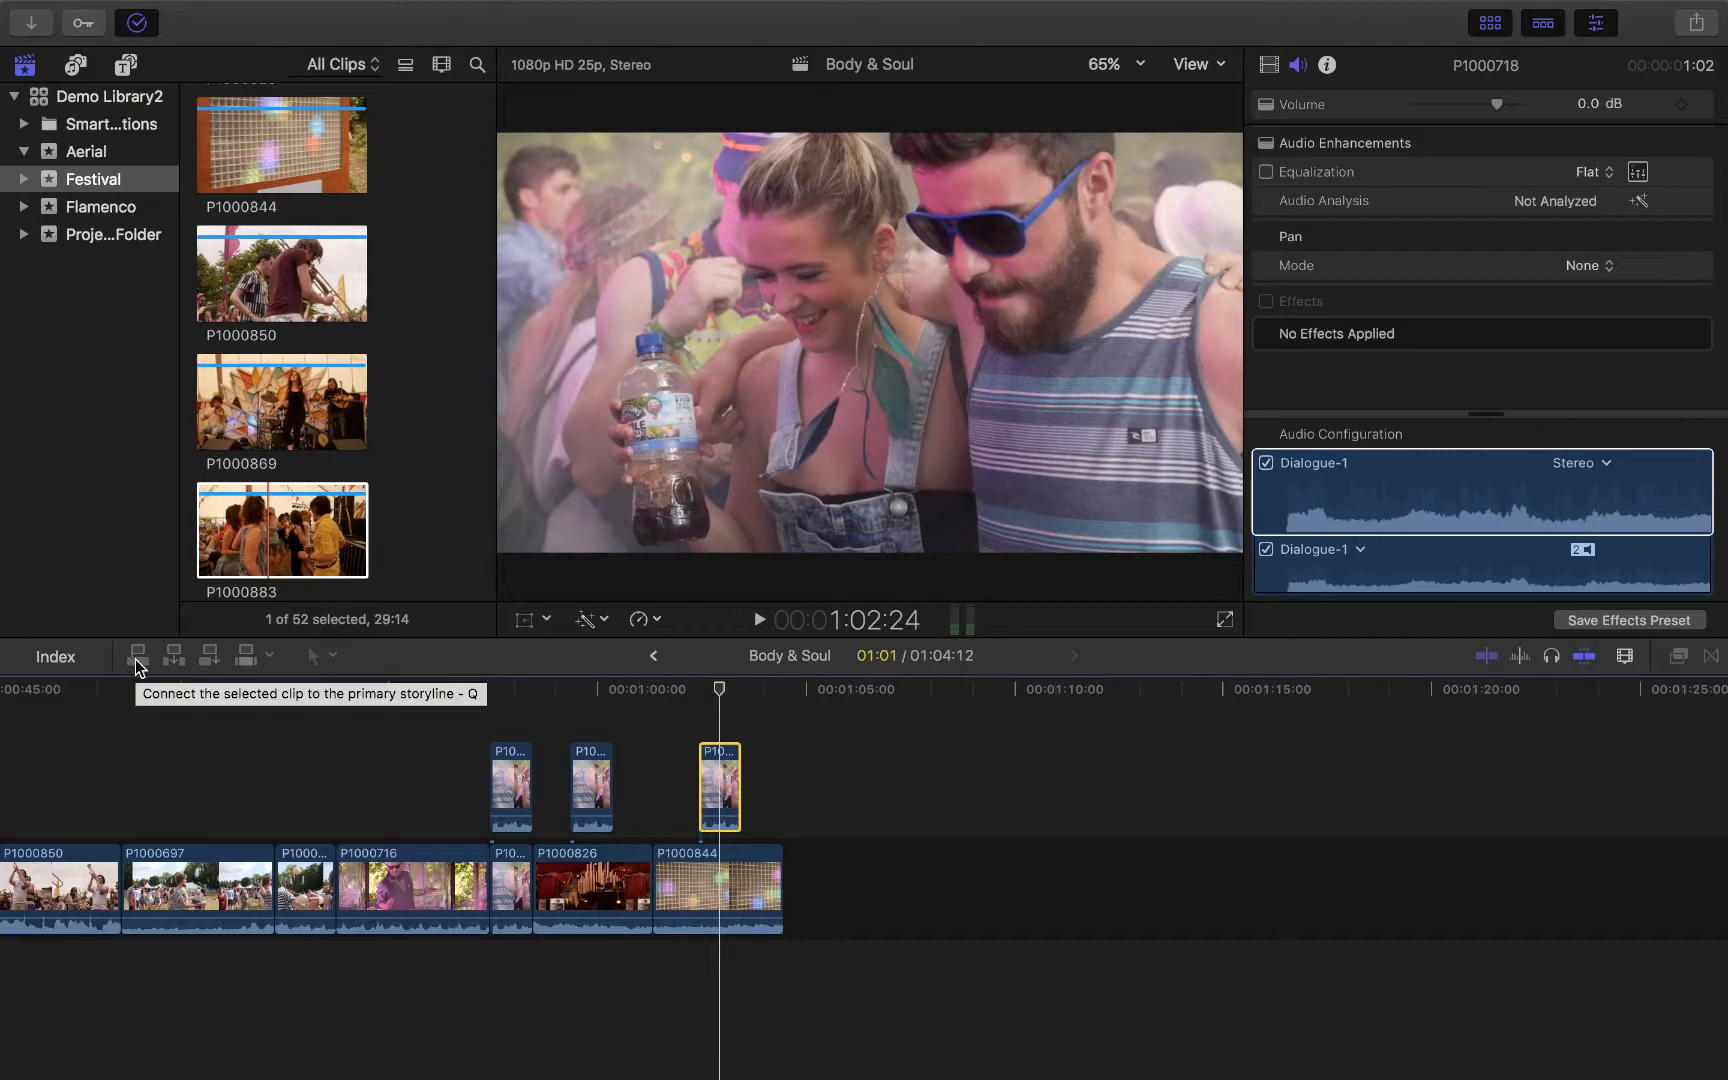
left_click(424, 766)
key("w")
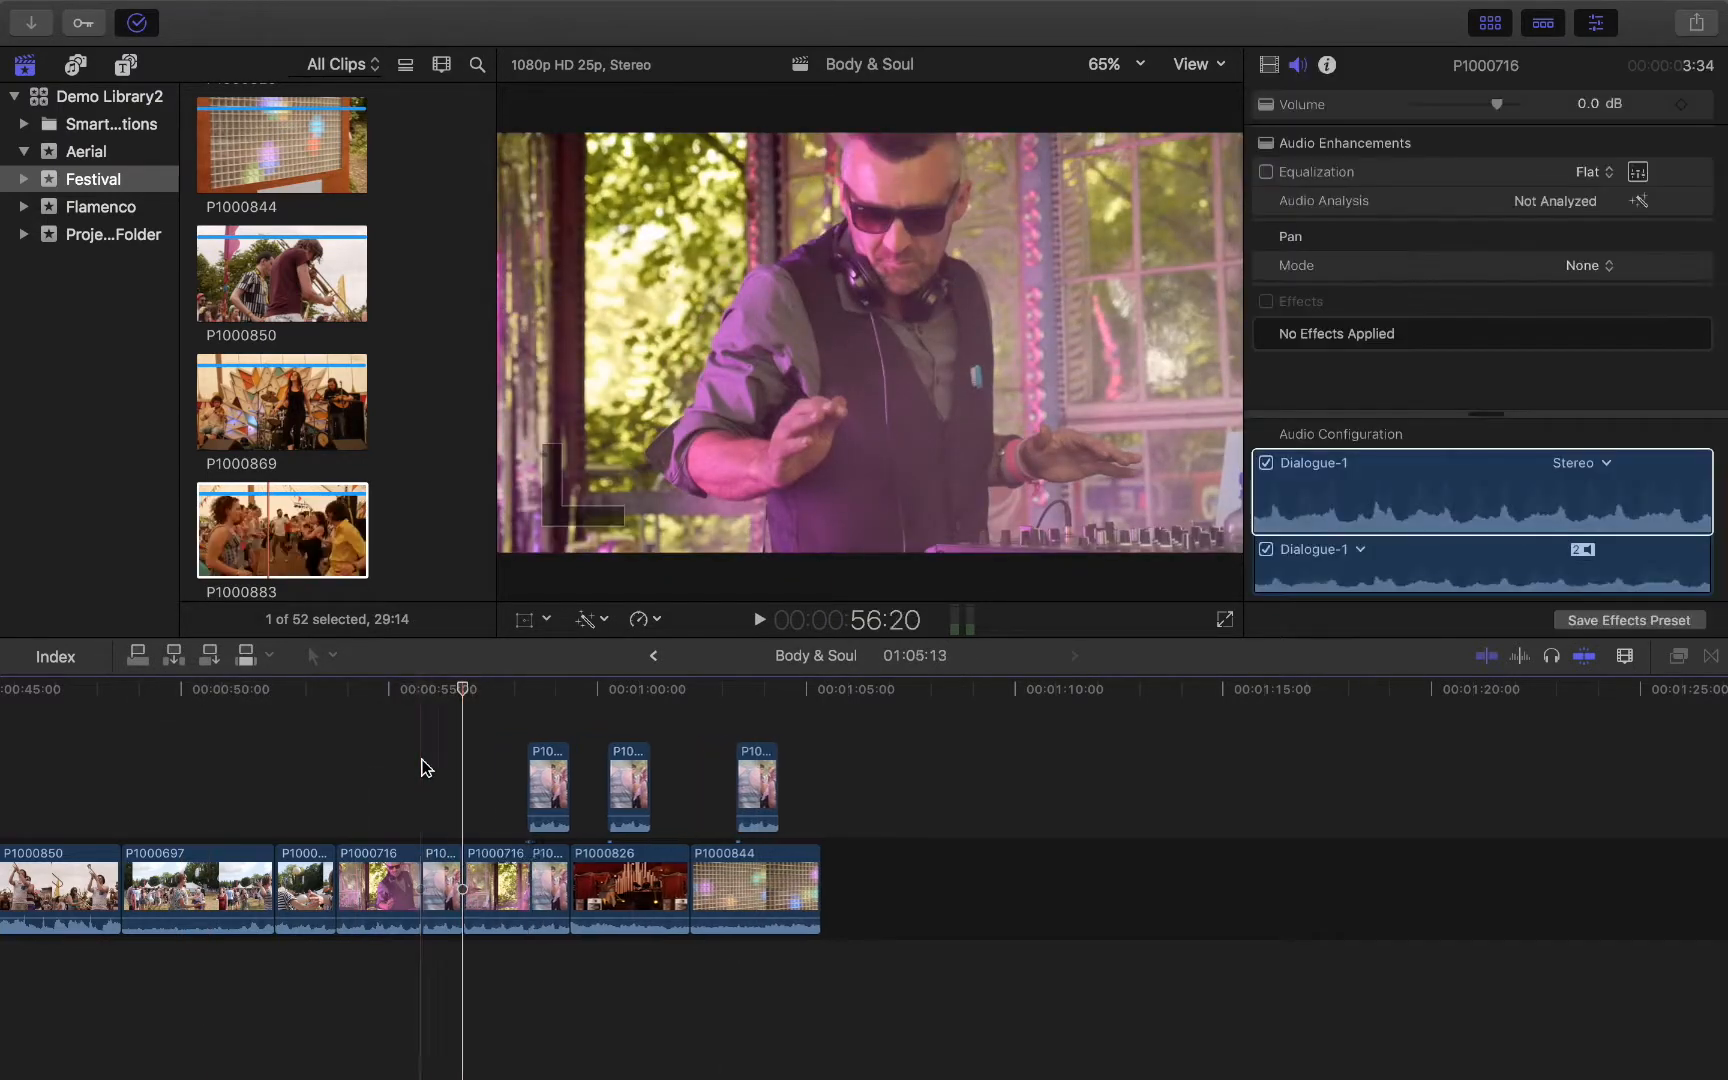
key("z")
key("super+z")
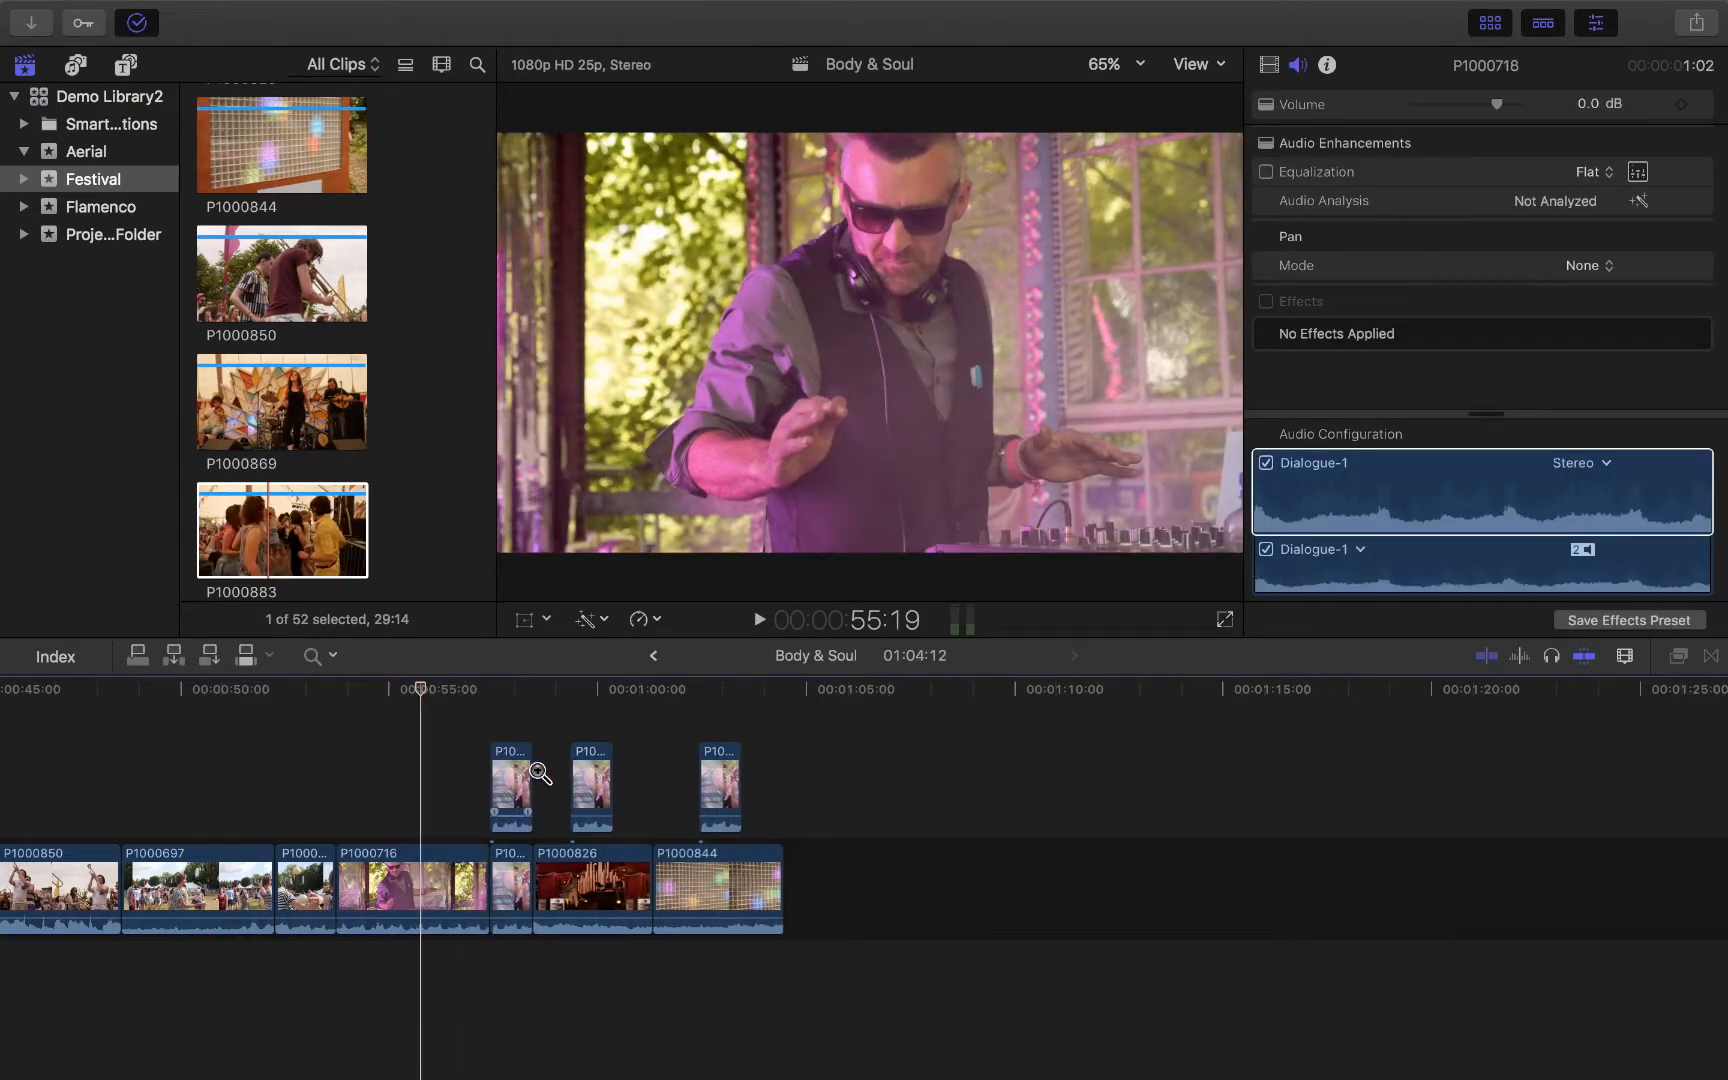
Step: Paste P1000718 as a connected clip above P1000716 at 55:19, switch back to the Select tool and return the playhead to 55:19
key("alt+v")
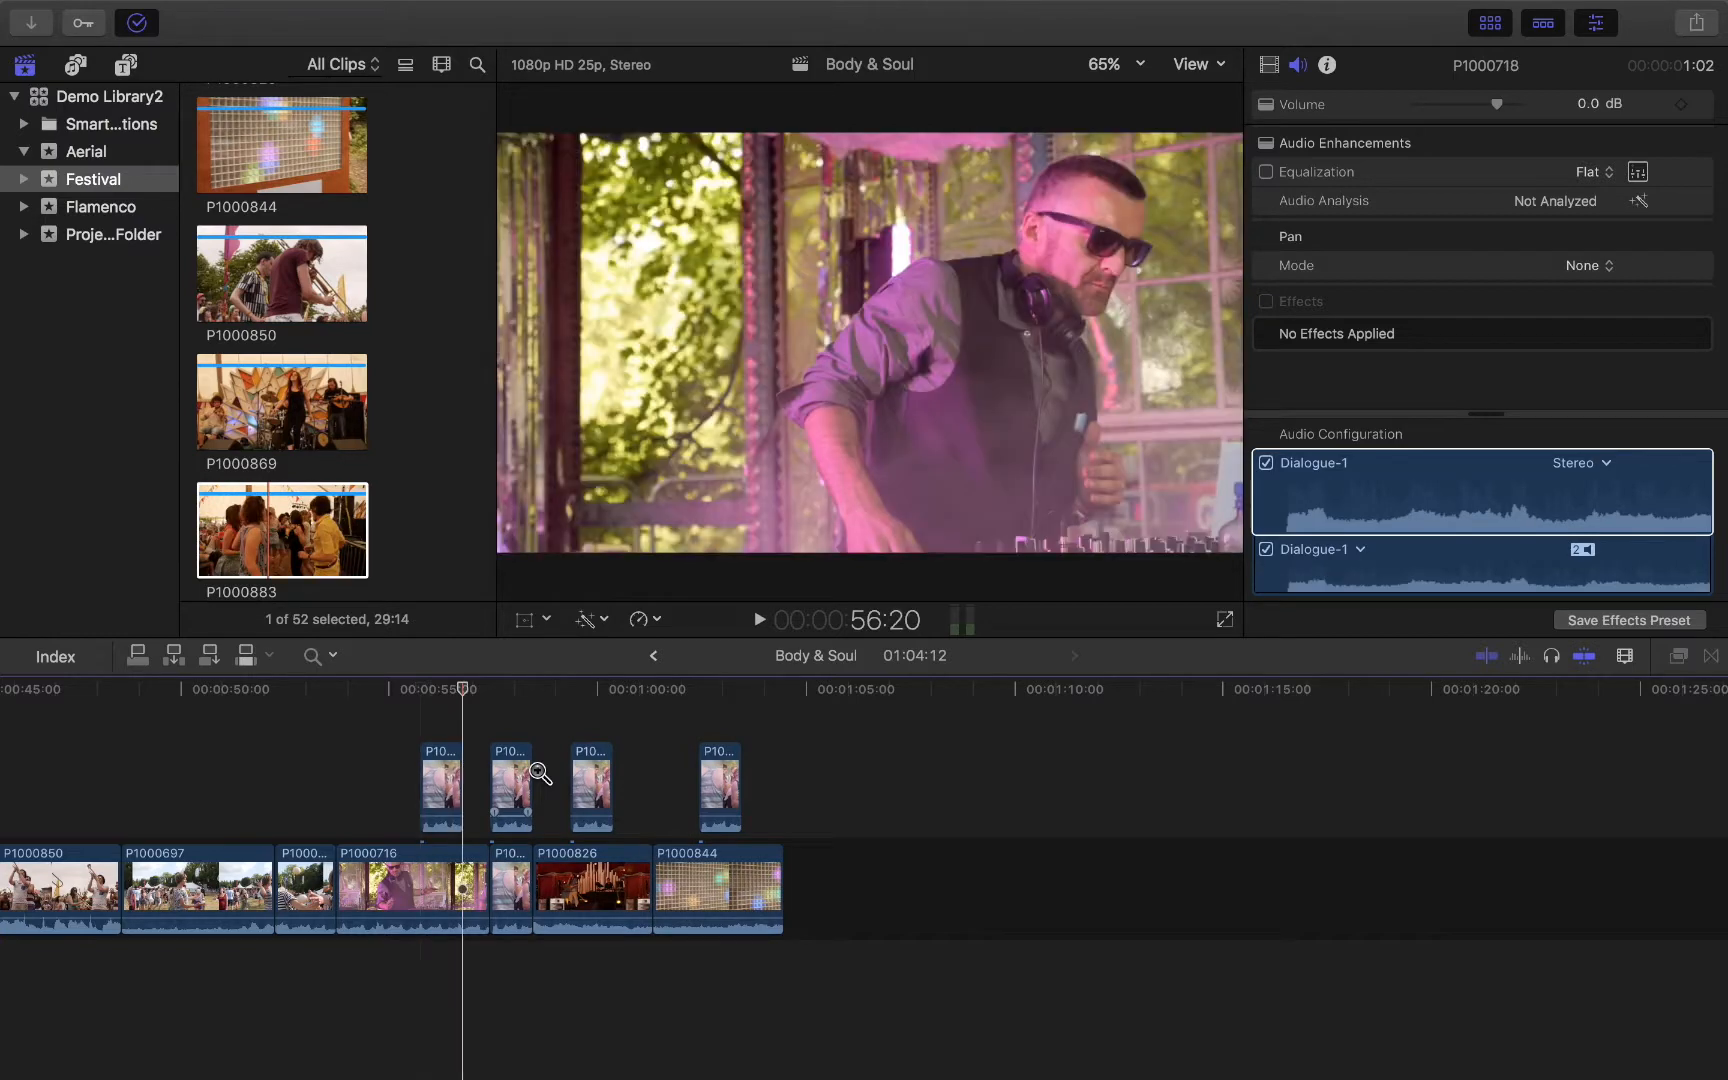
key("a")
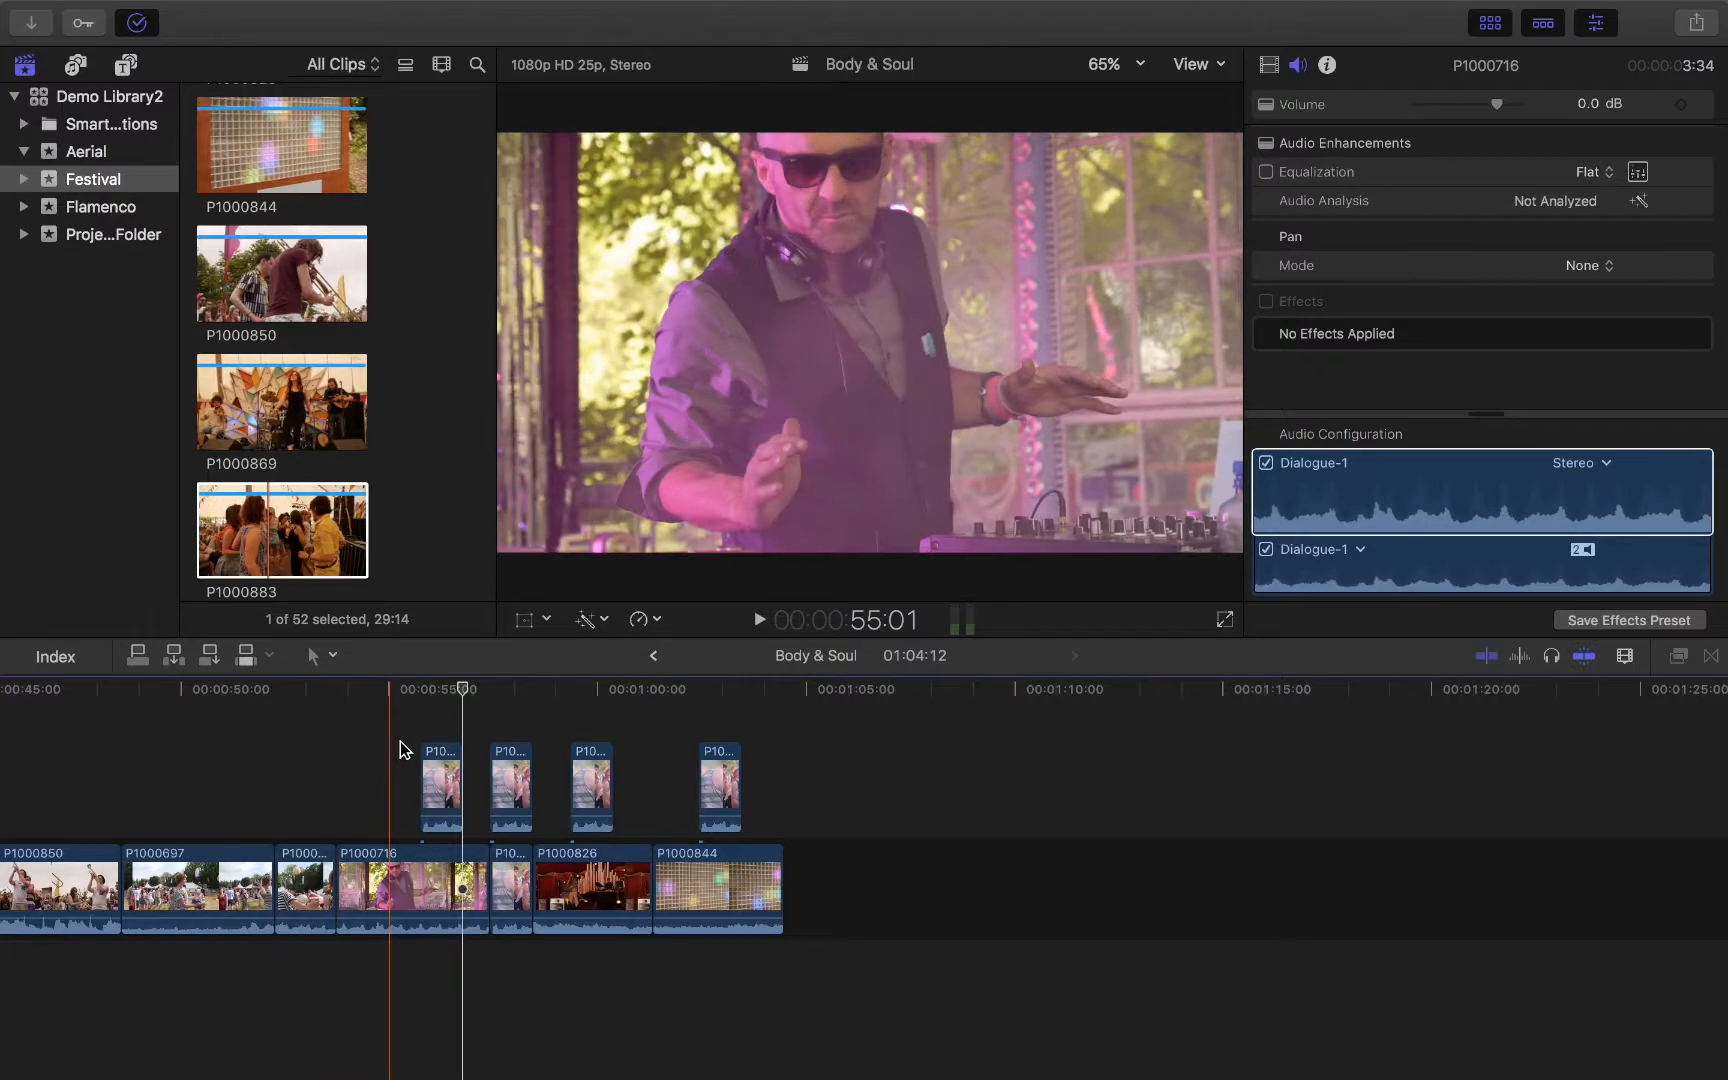
left_click_drag(463, 692, 392, 694)
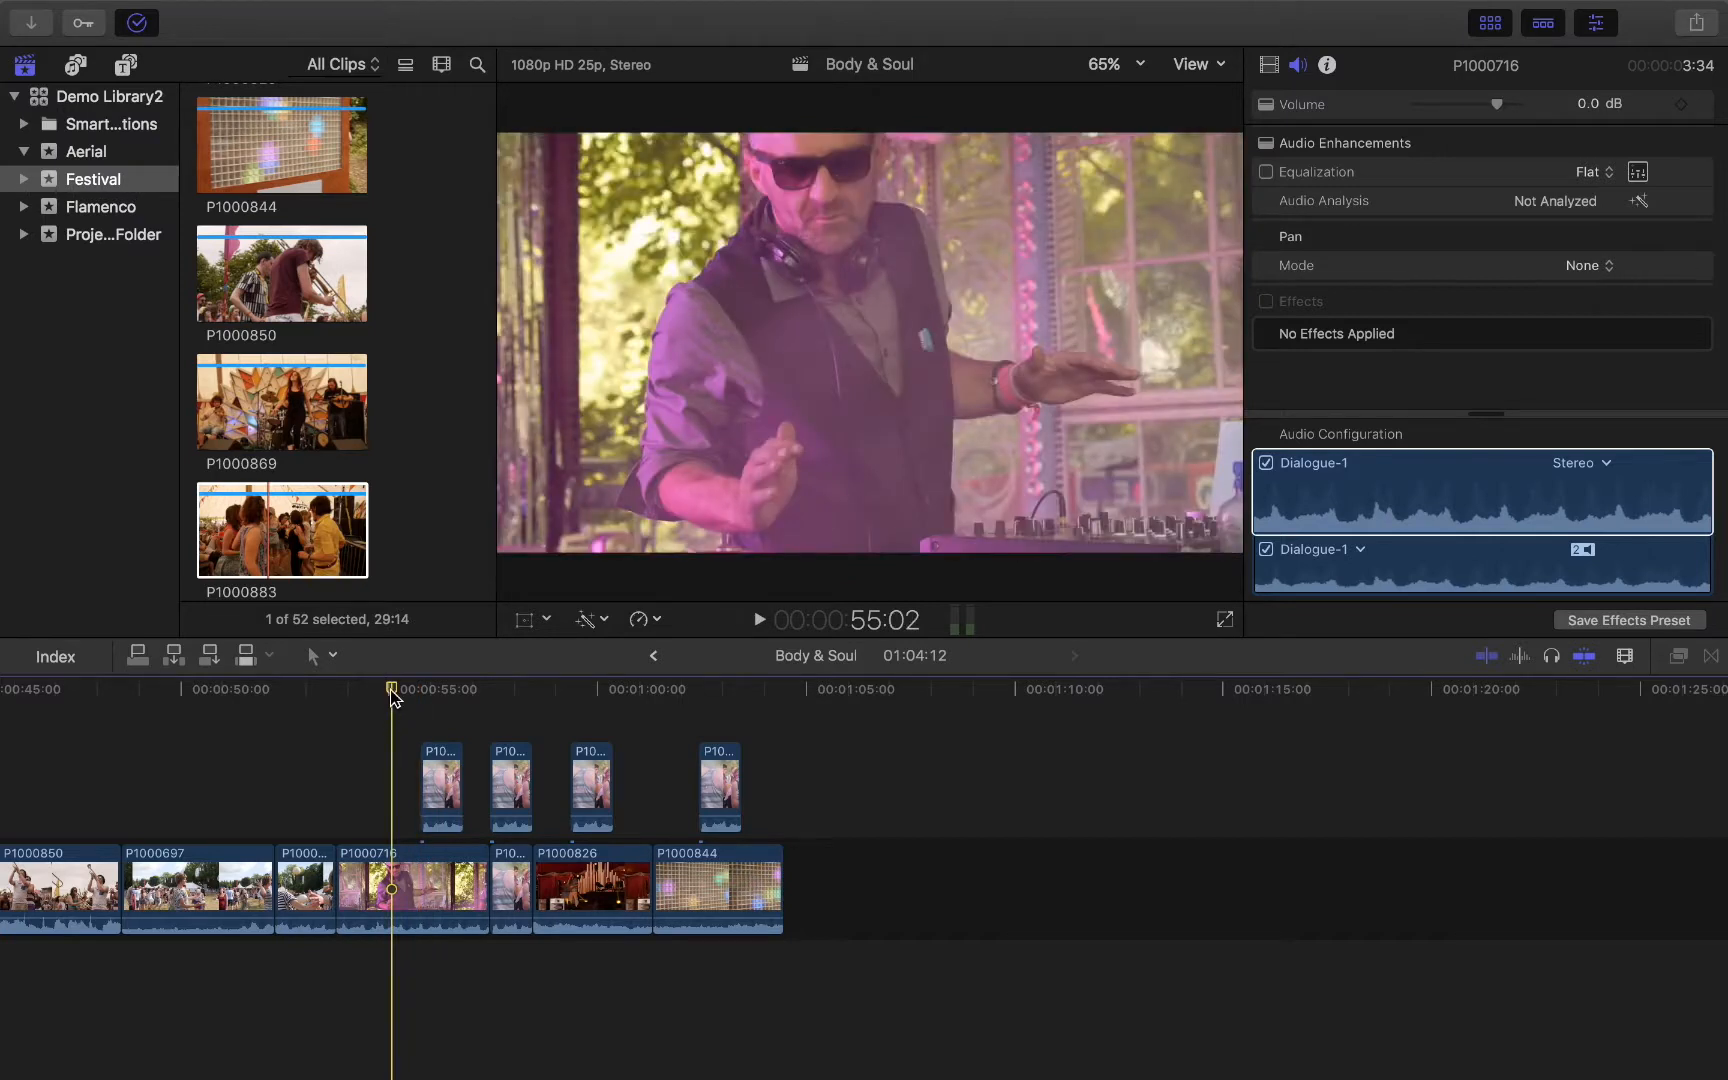
left_click(390, 690)
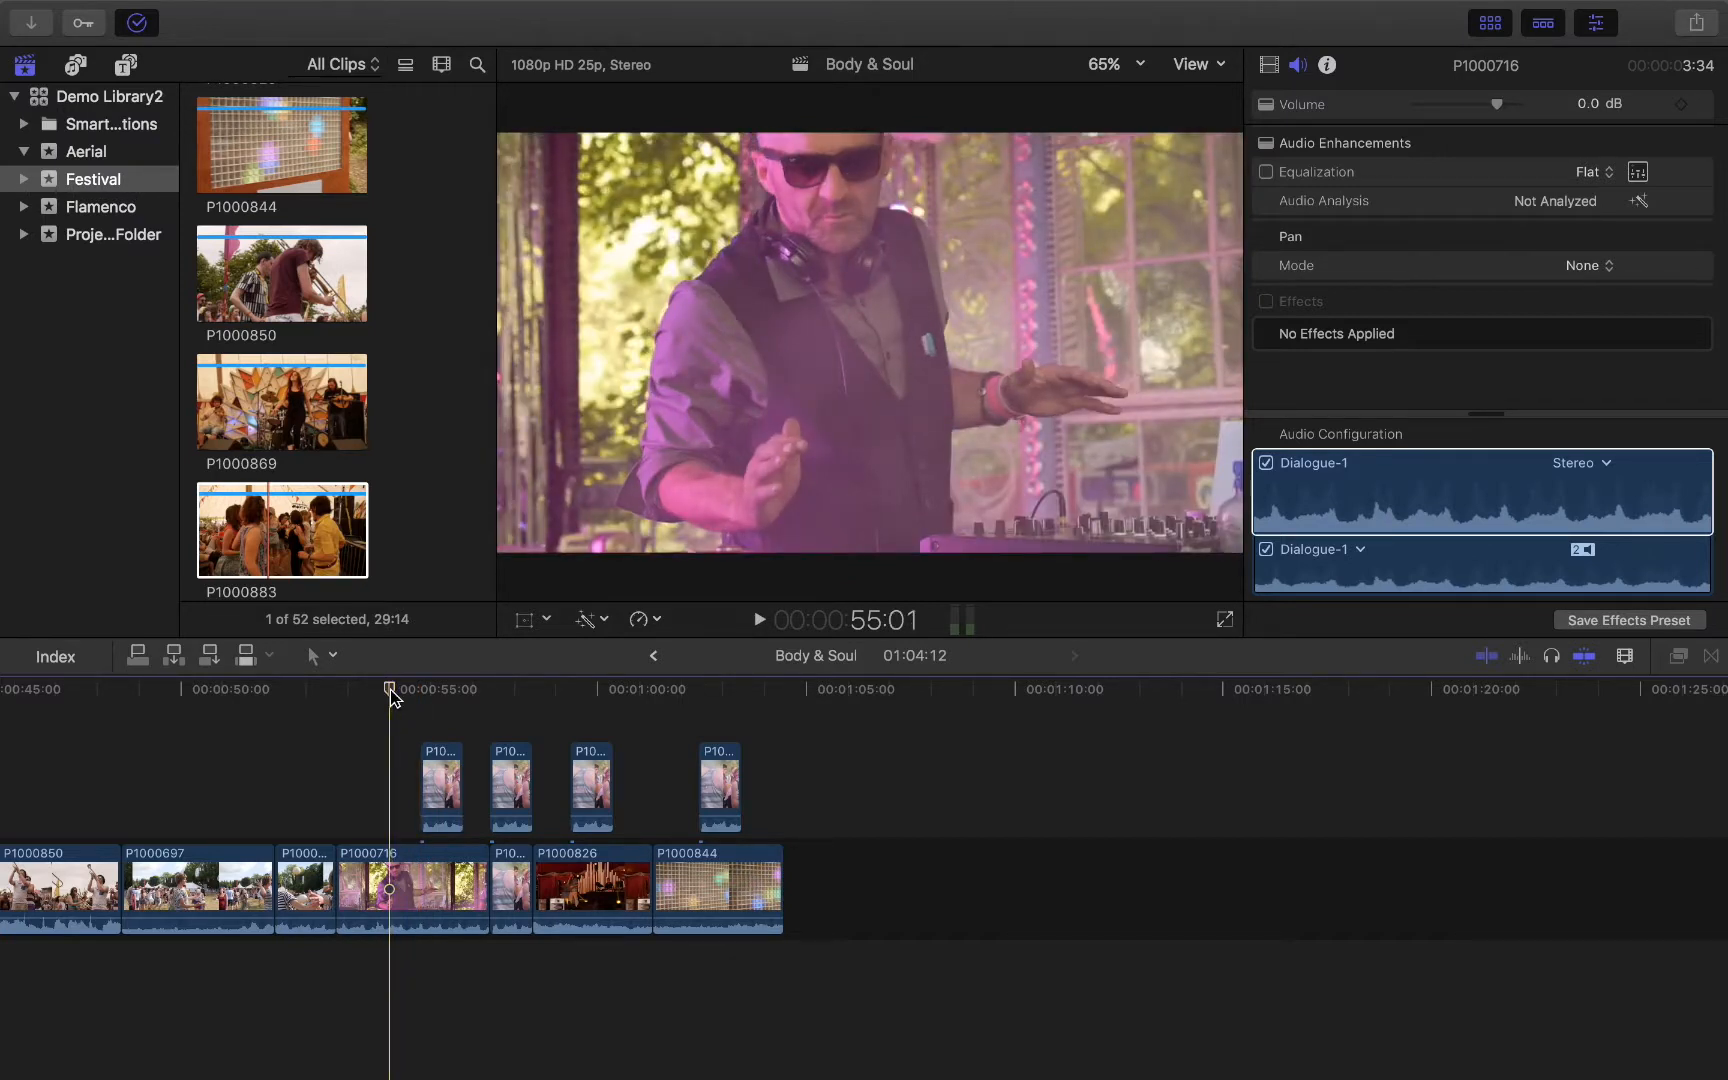
left_click_drag(391, 694, 410, 698)
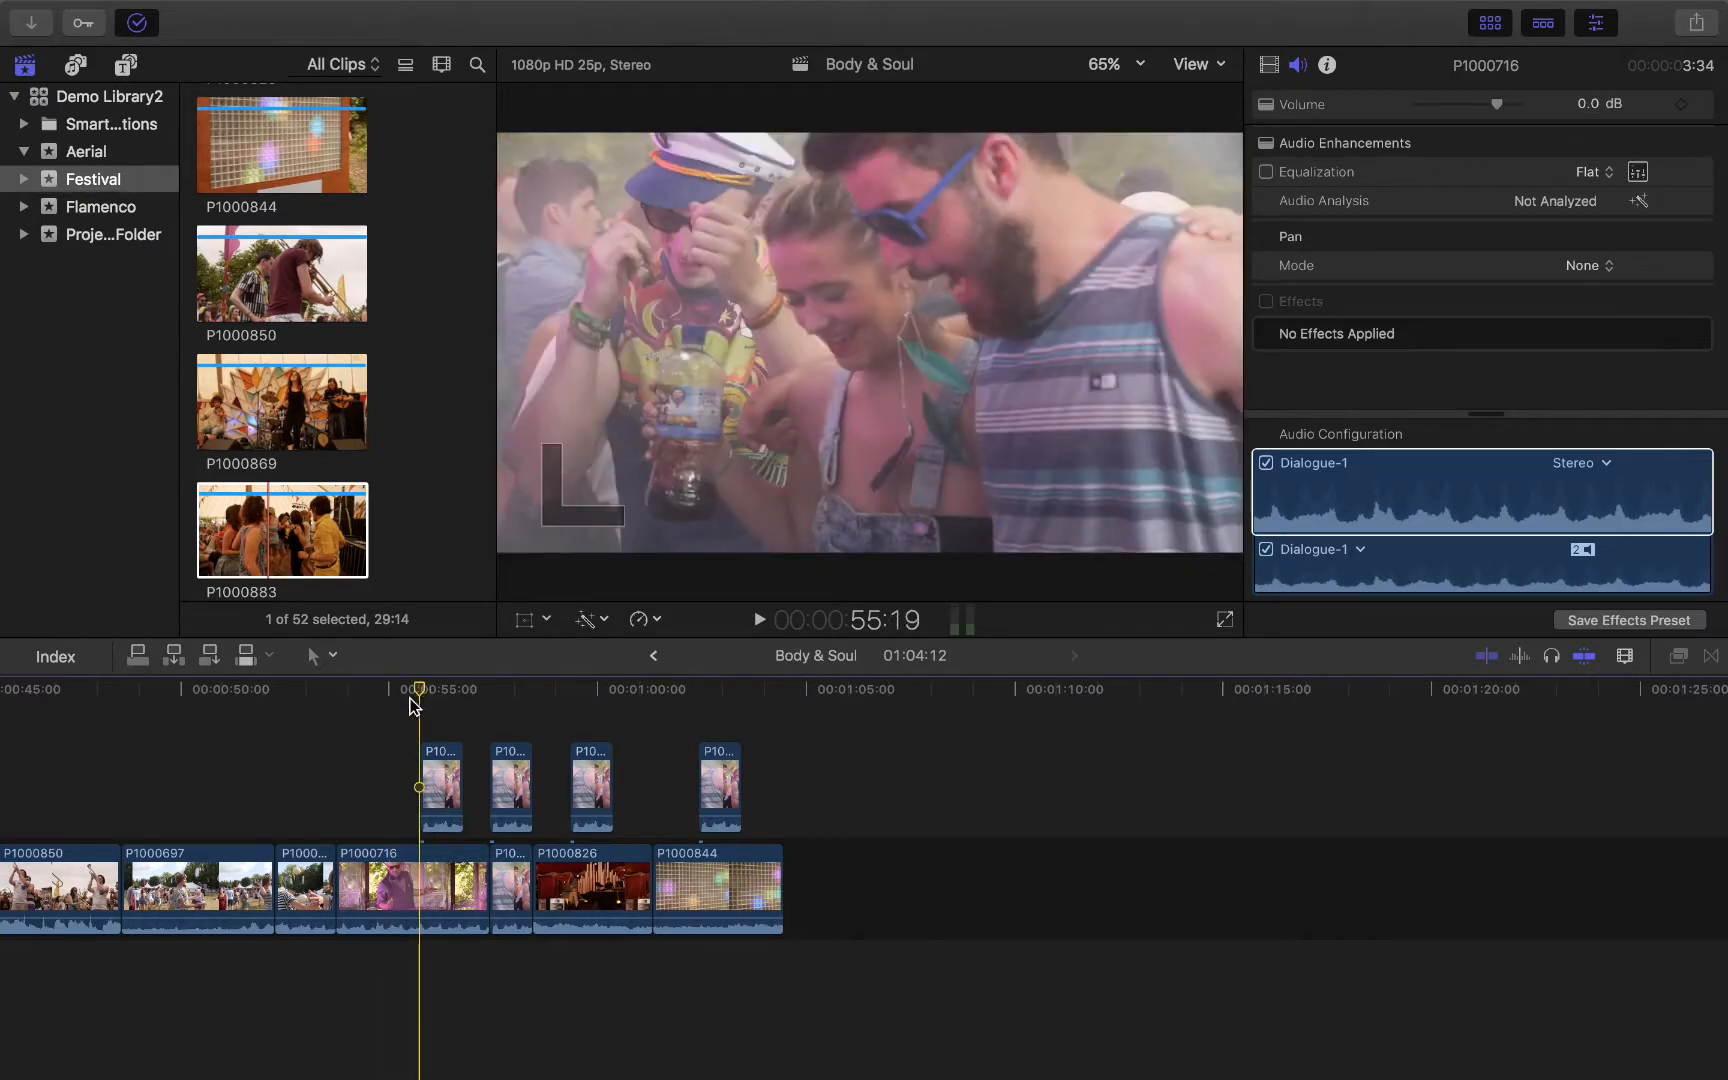
Step: Review the available editing tools and go back to the timeline's opening, placing the playhead at 12:17 in P1000464
left_click(322, 656)
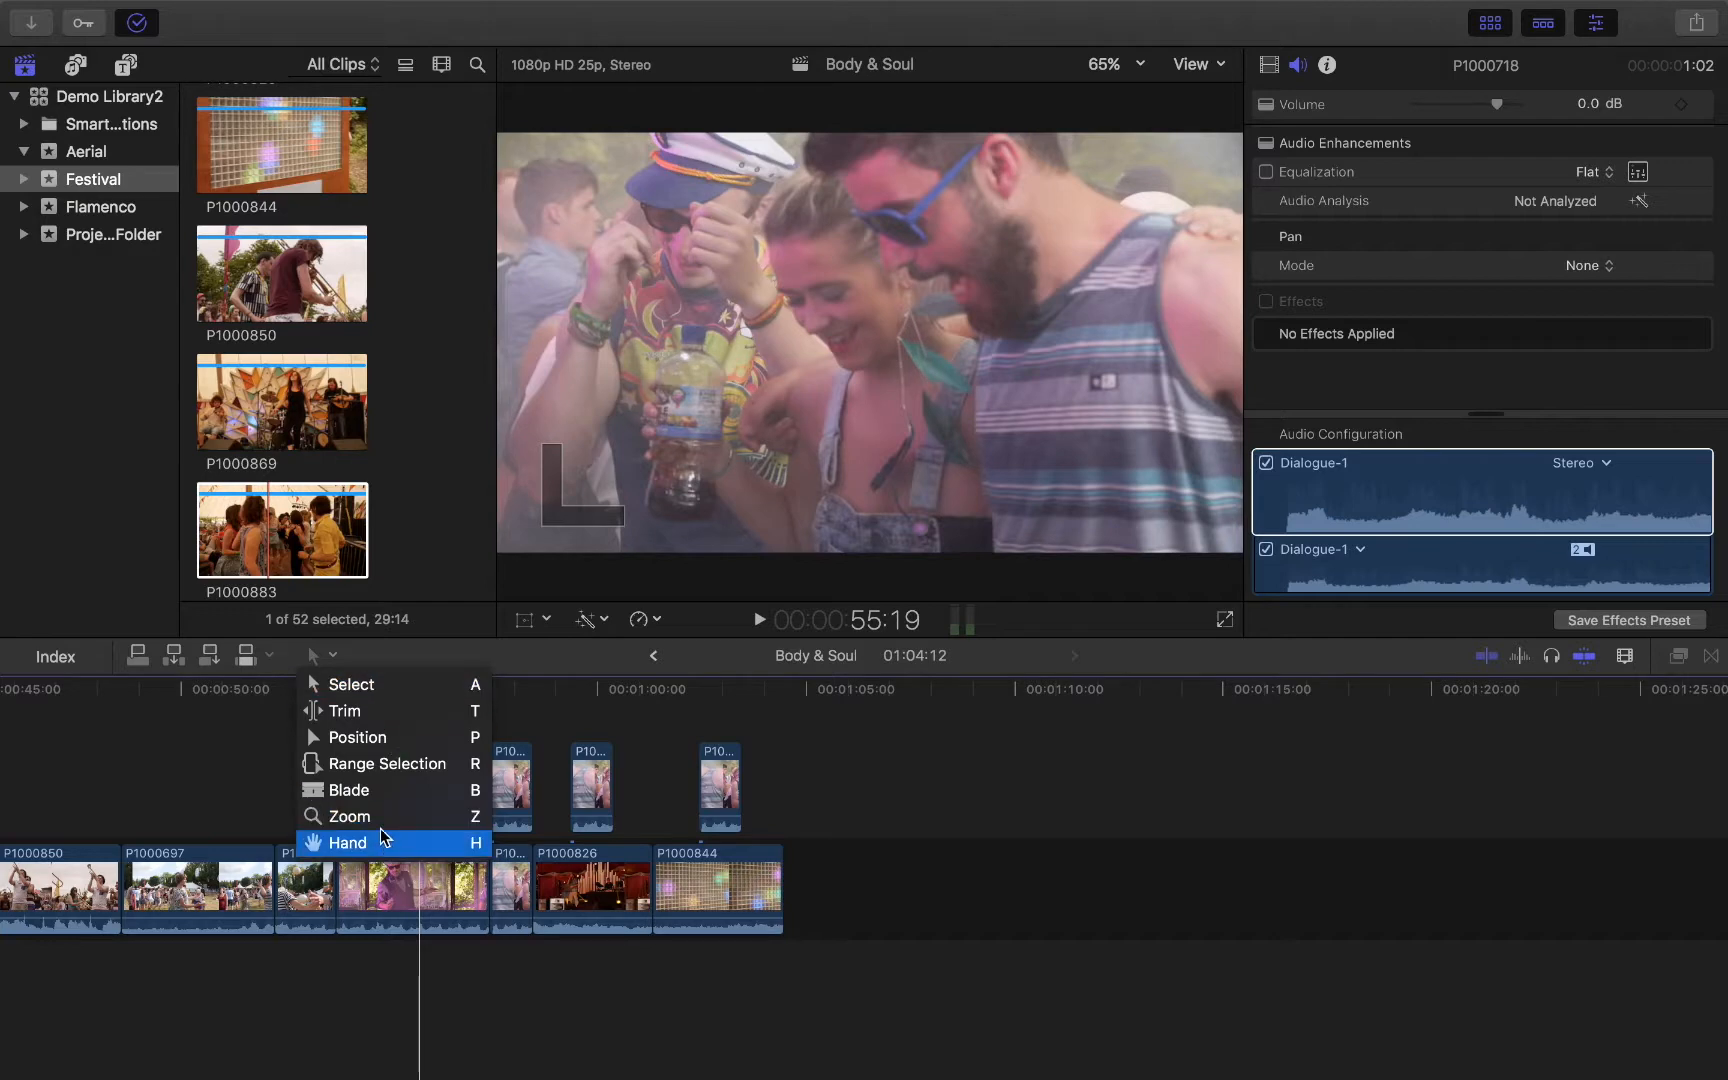
left_click(334, 664)
scroll(275, 740, "left", 5)
scroll(268, 755, "left", 15)
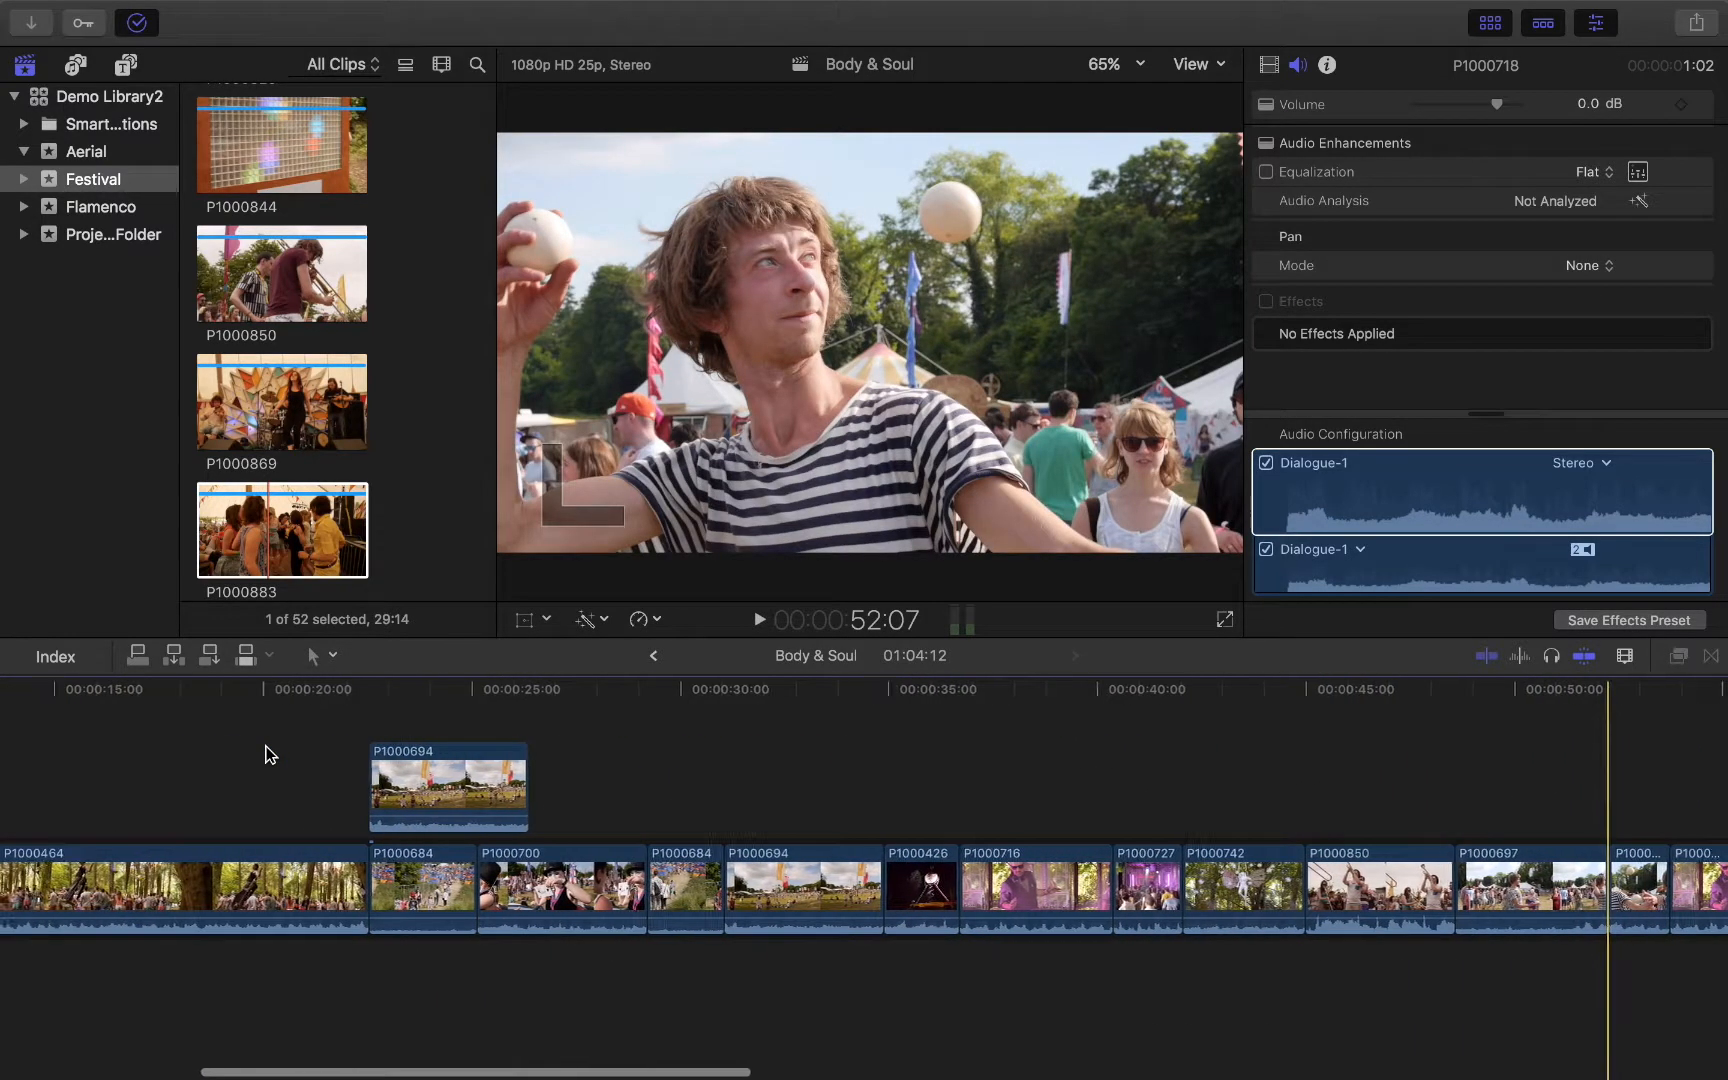
left_click(580, 747)
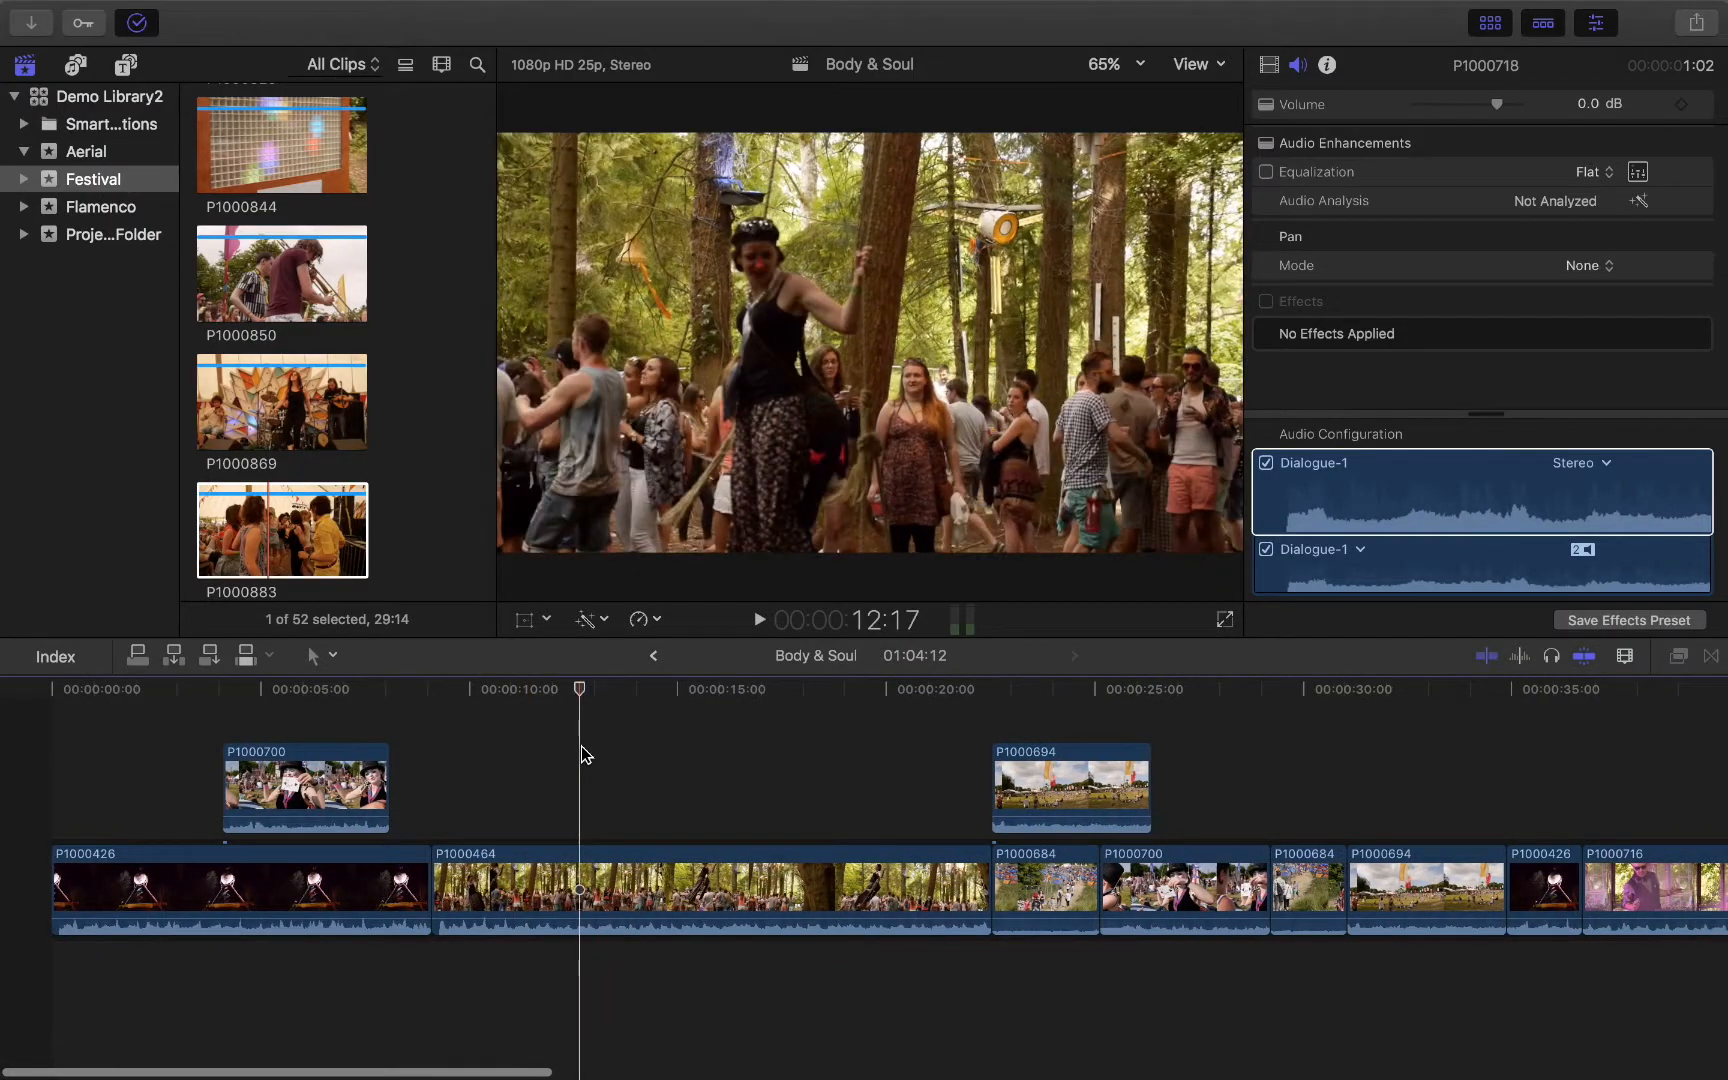